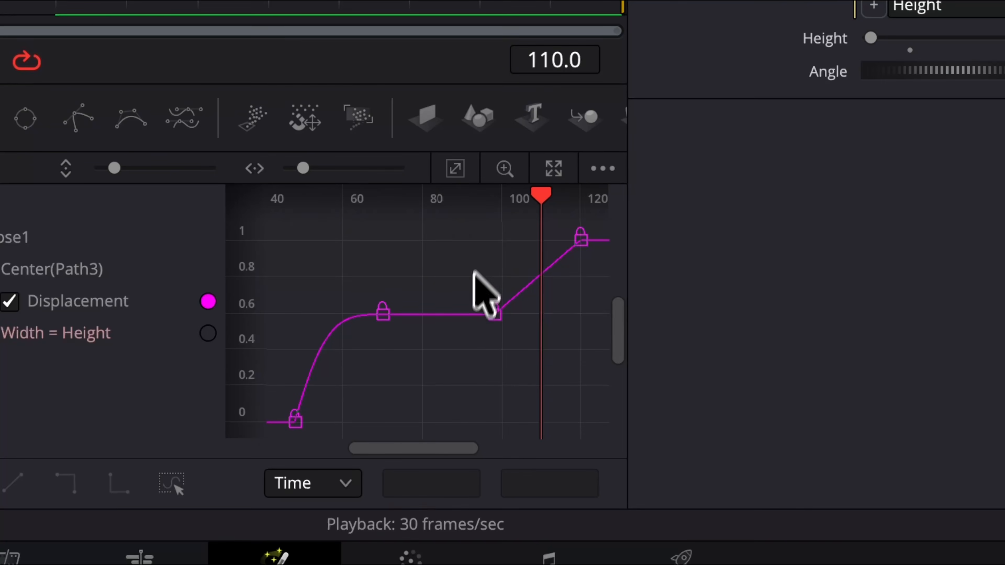
# Step: Select the last two Displacement keyframes on the Path3 curve and bring up their options
pyautogui.moveTo(478, 230); pyautogui.dragTo(595, 337)
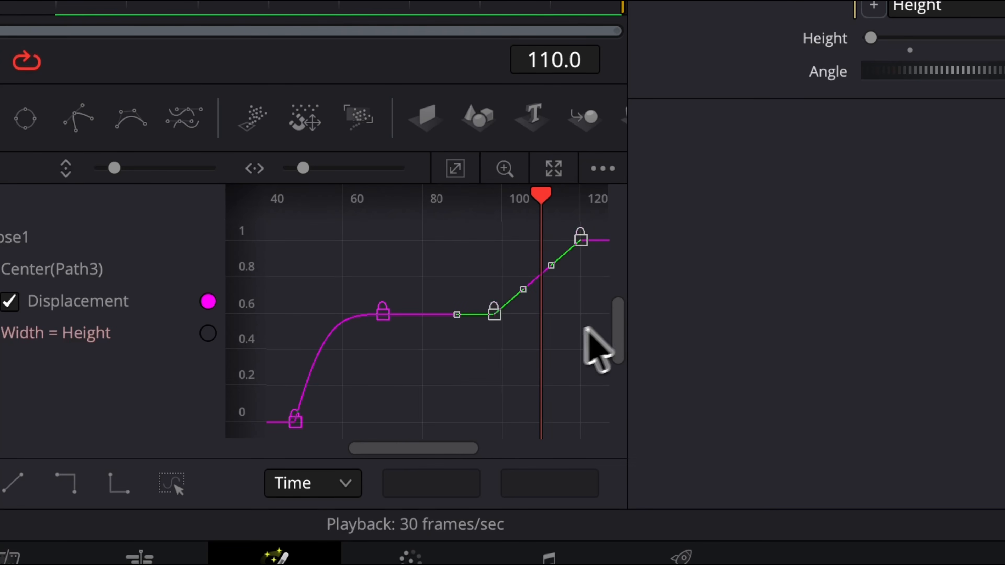
pyautogui.rightClick(513, 376)
pyautogui.moveTo(676, 291)
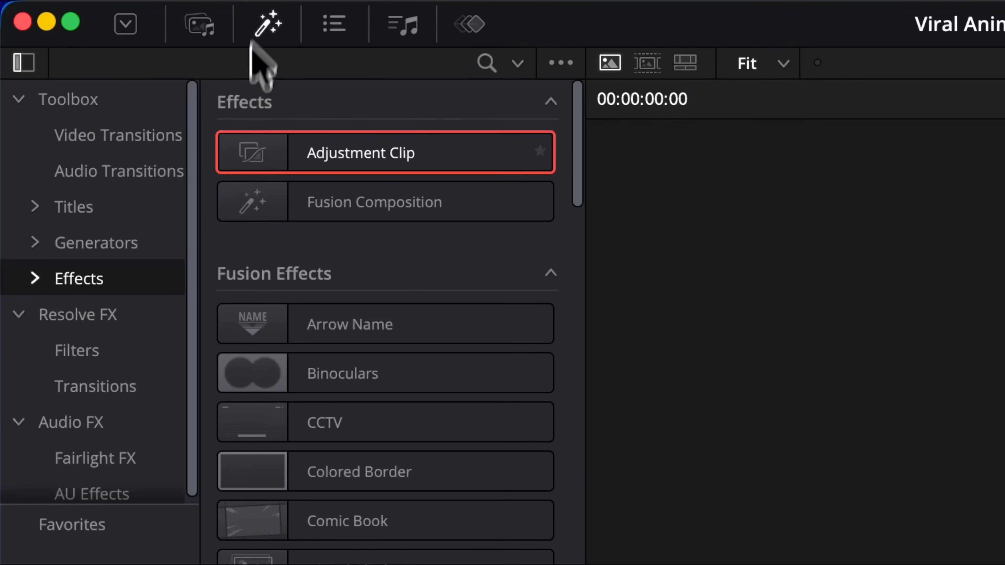
# Step: Add a Fusion Composition to video track V1 and set its duration to 200 frames
pyautogui.moveTo(257, 202); pyautogui.dragTo(371, 386)
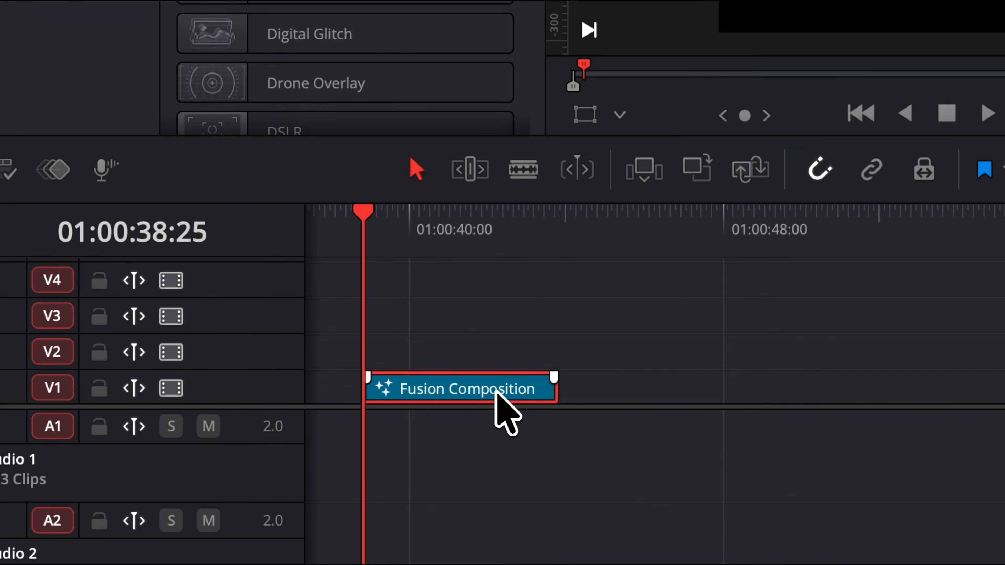
pyautogui.rightClick(495, 390)
pyautogui.click(649, 185)
pyautogui.click(535, 138)
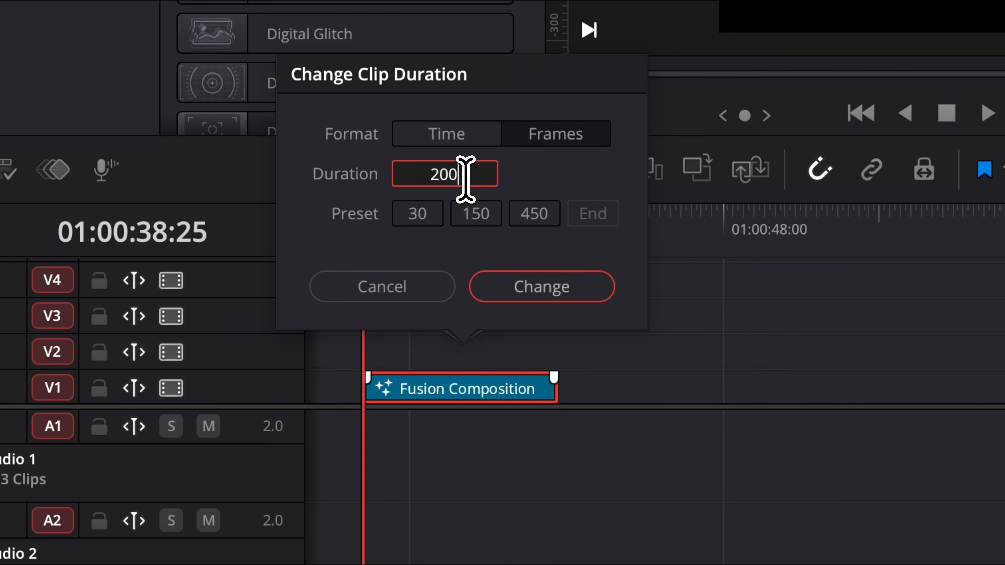
pyautogui.press('Return')
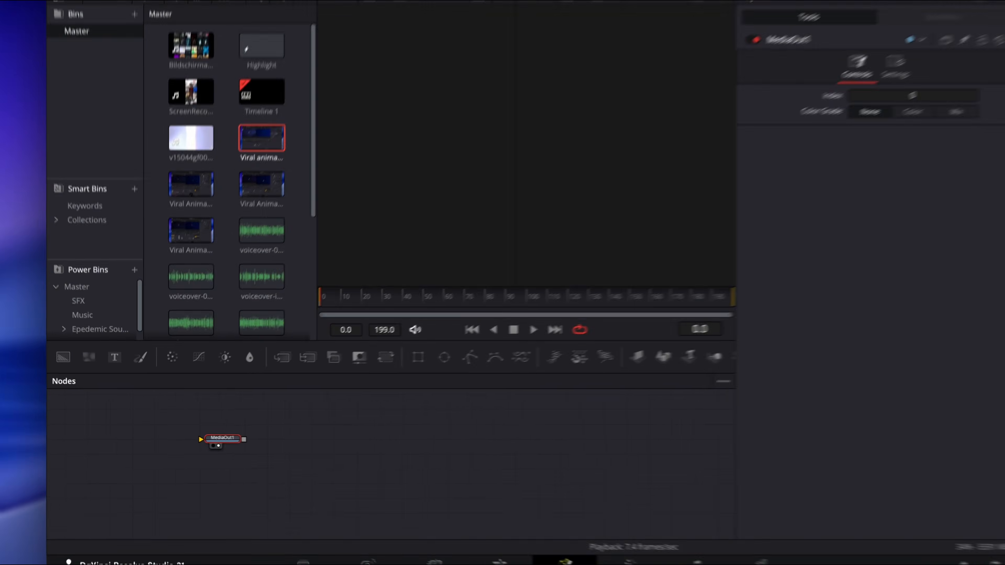
# Step: Add the v15044gf00... reference clip to the node graph, hide the media pool and show the clip in the first viewer
pyautogui.moveTo(186, 161); pyautogui.dragTo(319, 419)
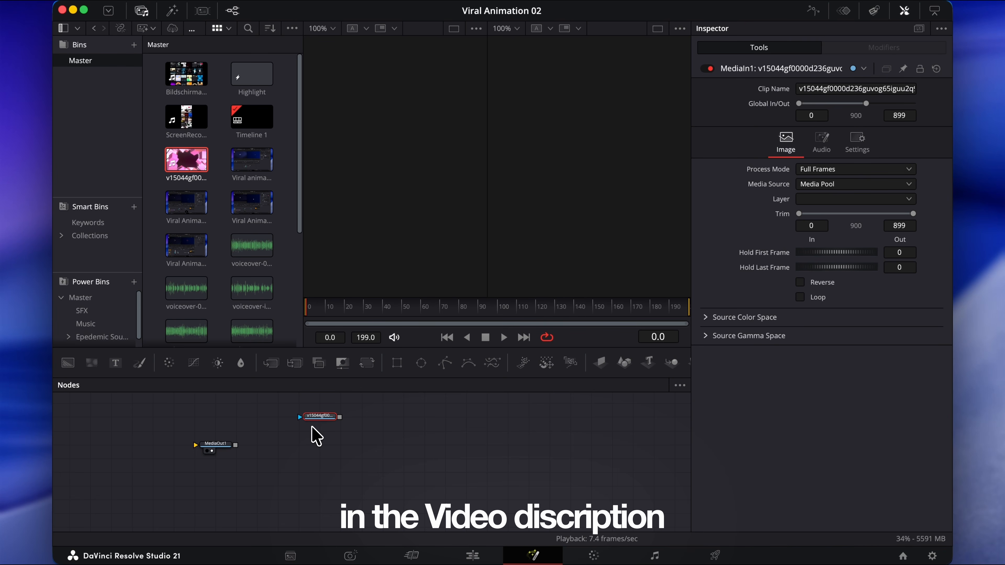
pyautogui.click(144, 13)
pyautogui.moveTo(358, 178); pyautogui.dragTo(381, 164)
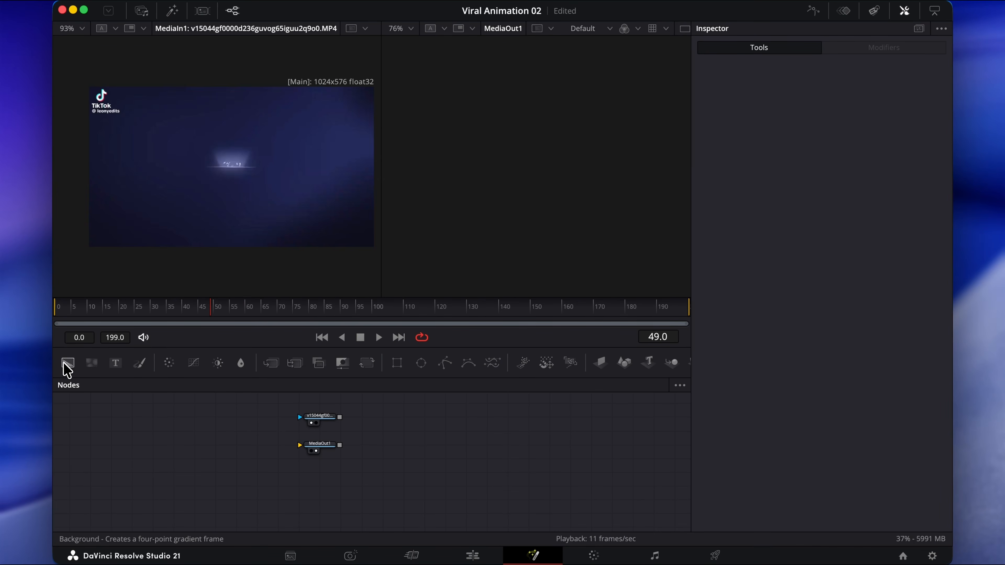
# Step: Add a Background node feeding MediaOut1 and set its type to Gradient
pyautogui.moveTo(67, 364); pyautogui.dragTo(314, 451)
pyautogui.click(850, 155)
pyautogui.click(823, 226)
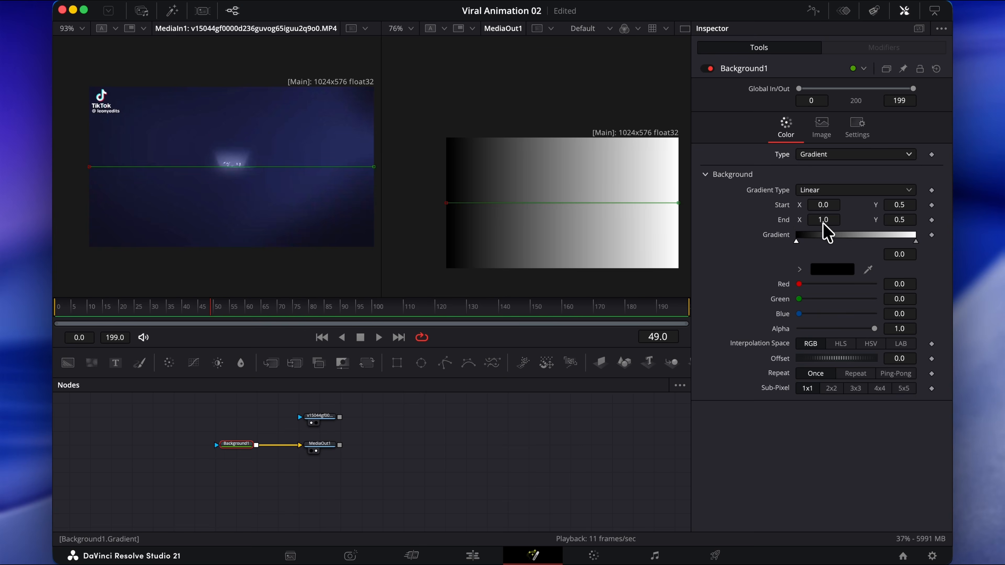
# Step: Set the gradient's white end stop to black and keyframe the gradient at frame 0
pyautogui.click(915, 242)
pyautogui.click(842, 271)
pyautogui.moveTo(189, 350); pyautogui.dragTo(250, 349)
pyautogui.click(234, 419)
pyautogui.click(55, 313)
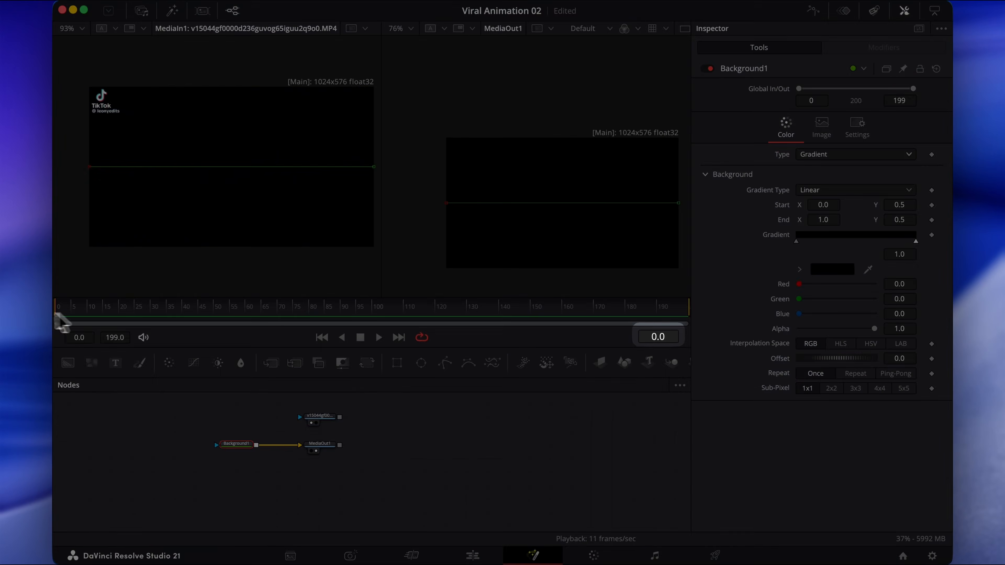
pyautogui.click(931, 236)
# Step: At frame 48, sample the gradient's end colour from the reference video and angle the gradient from about X -0.52, Y 0.00 to X 0.92, Y 0.83
pyautogui.moveTo(156, 321); pyautogui.dragTo(202, 324)
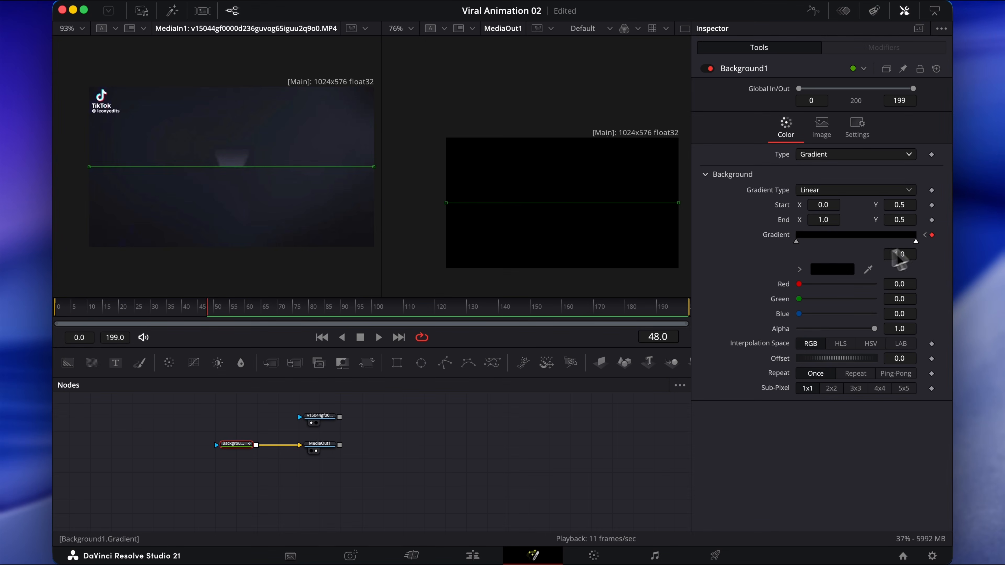
pyautogui.doubleClick(916, 241)
pyautogui.click(151, 391)
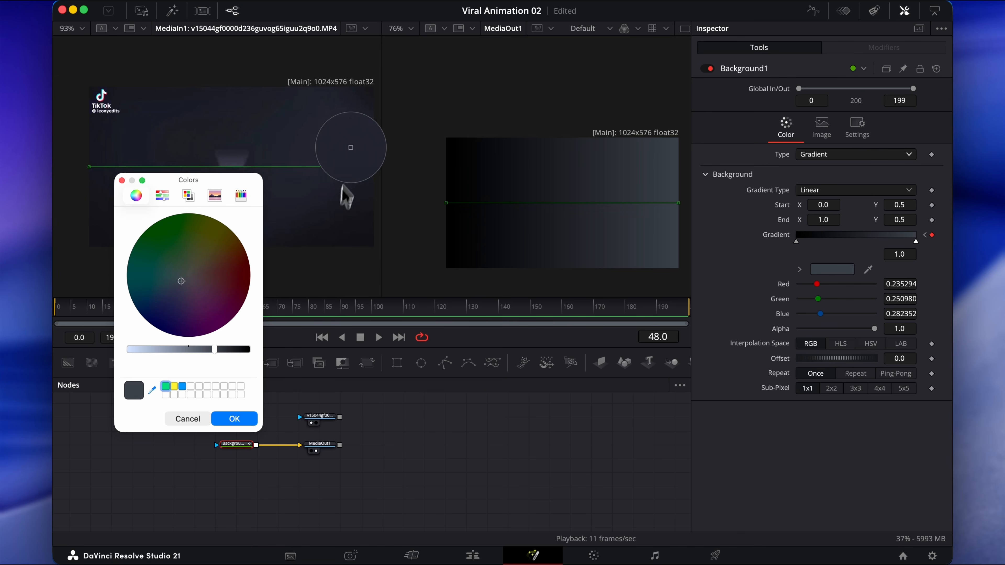
pyautogui.click(353, 152)
pyautogui.click(233, 423)
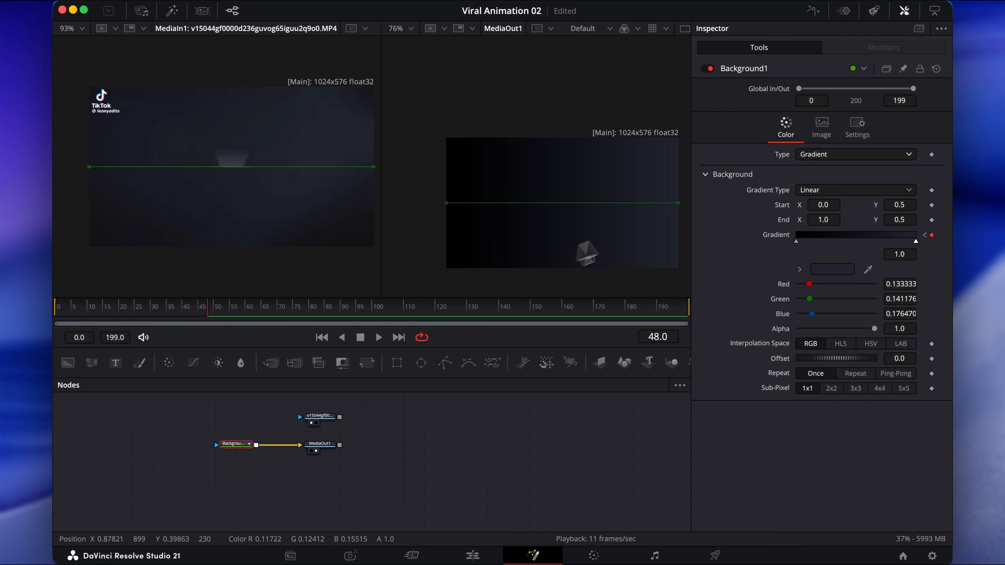
pyautogui.moveTo(677, 203); pyautogui.dragTo(659, 159)
pyautogui.moveTo(446, 203); pyautogui.dragTo(209, 323)
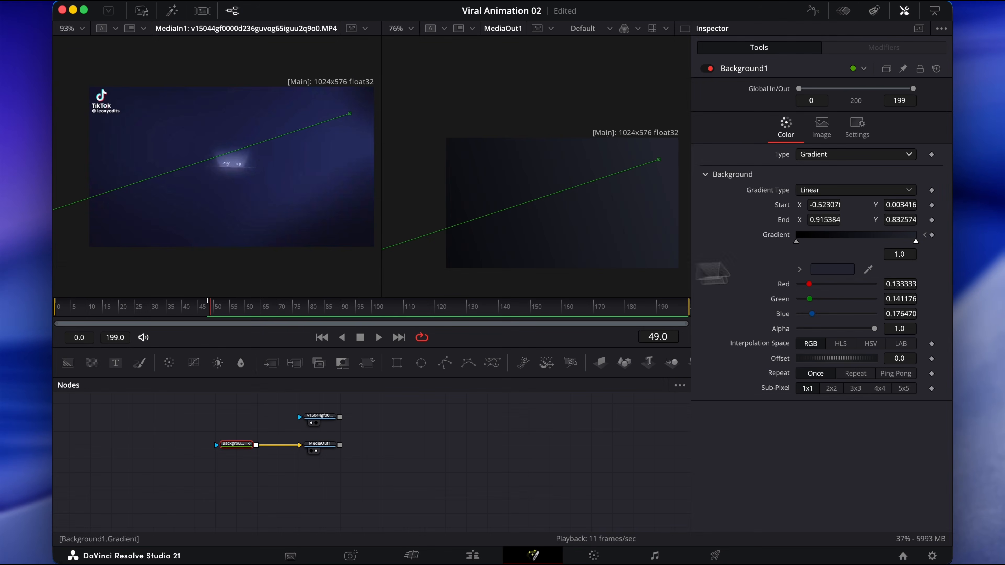
# Step: At frame 49, set the gradient's end stop to a deep blue of about red 0.012, green 0.059, blue 0.345
pyautogui.click(916, 242)
pyautogui.click(837, 269)
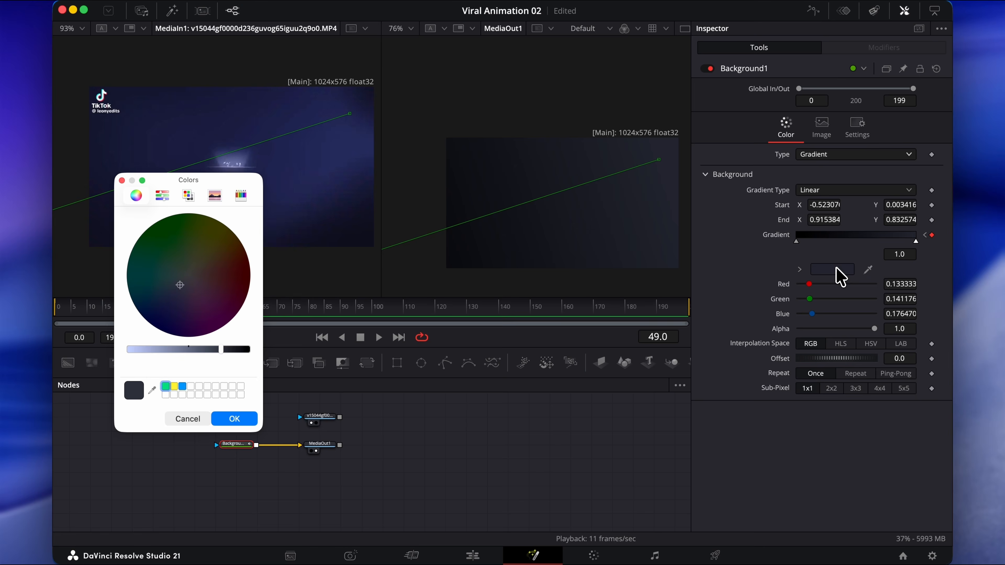
pyautogui.click(241, 196)
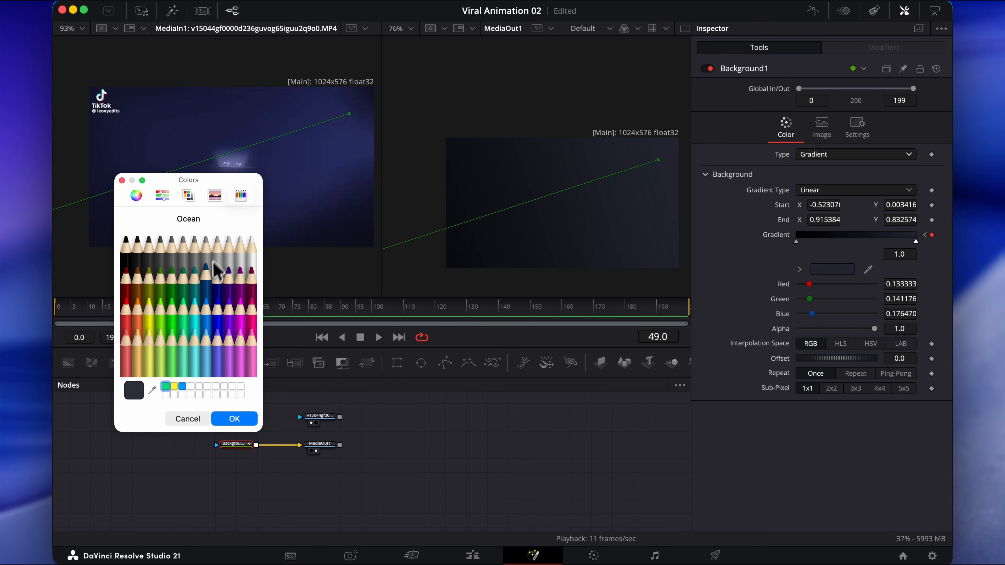
pyautogui.click(215, 289)
pyautogui.click(161, 199)
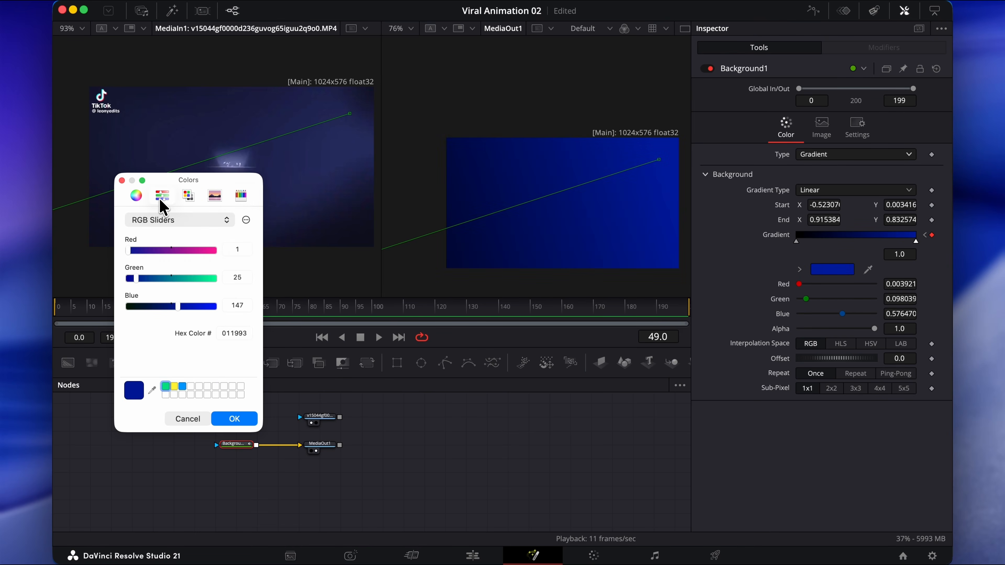
pyautogui.click(139, 198)
pyautogui.moveTo(186, 350); pyautogui.dragTo(209, 353)
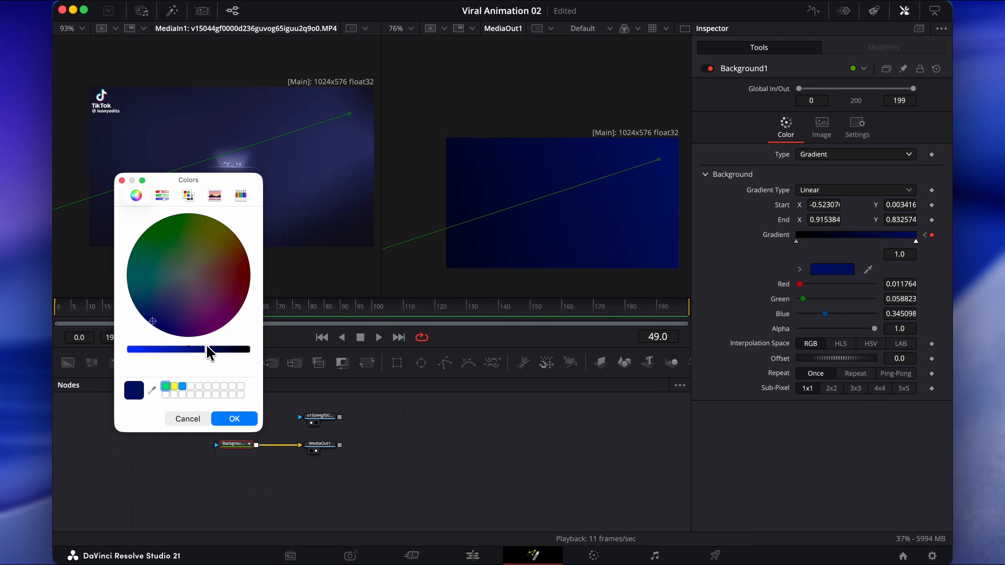
pyautogui.click(230, 423)
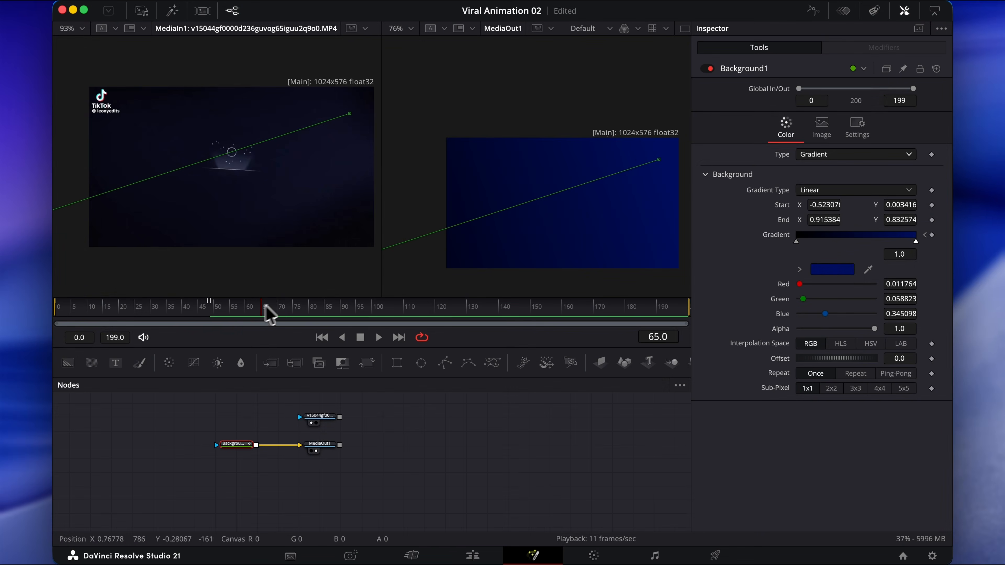
# Step: At frame 65, darken the gradient's end stop to about red 0.012, green 0.035, blue 0.145
pyautogui.click(832, 270)
pyautogui.moveTo(217, 350); pyautogui.dragTo(236, 350)
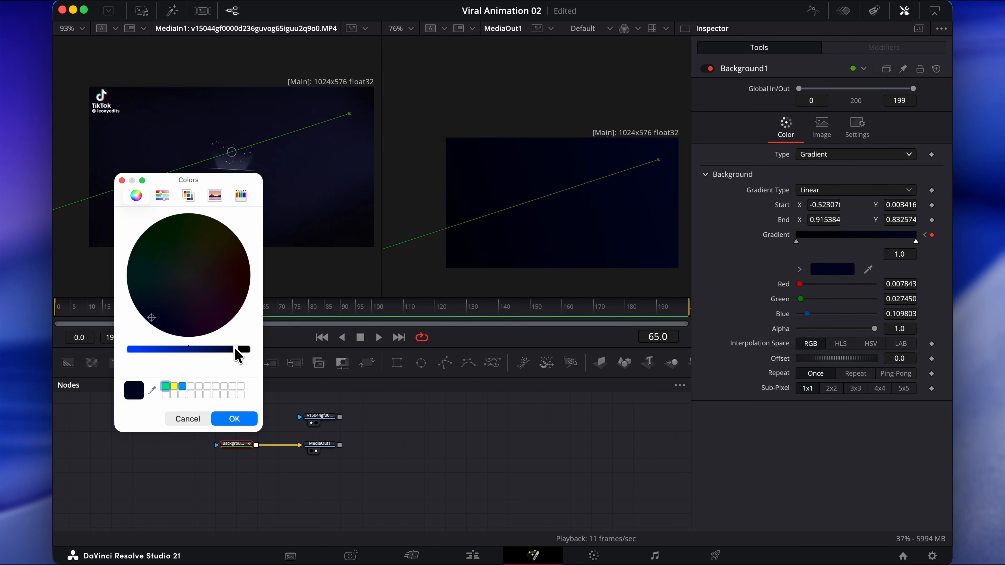
pyautogui.click(238, 419)
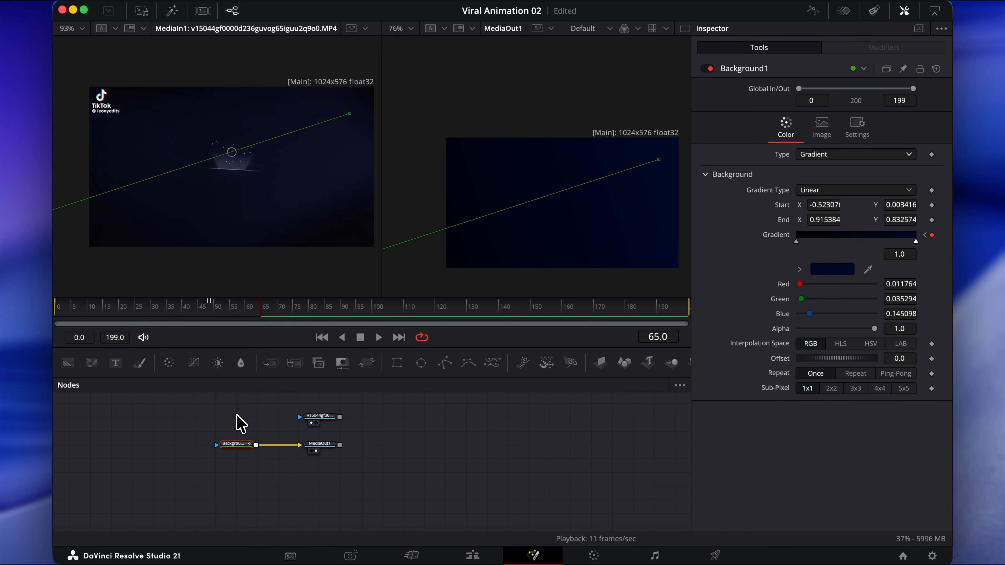
# Step: Pull the gradient's start point further out to about X -0.79, Y -0.18 and play back the animation
pyautogui.hscroll(-5, 448, 288)
pyautogui.moveTo(450, 254); pyautogui.dragTo(389, 277)
pyautogui.hscroll(5, 388, 278)
pyautogui.press('space')
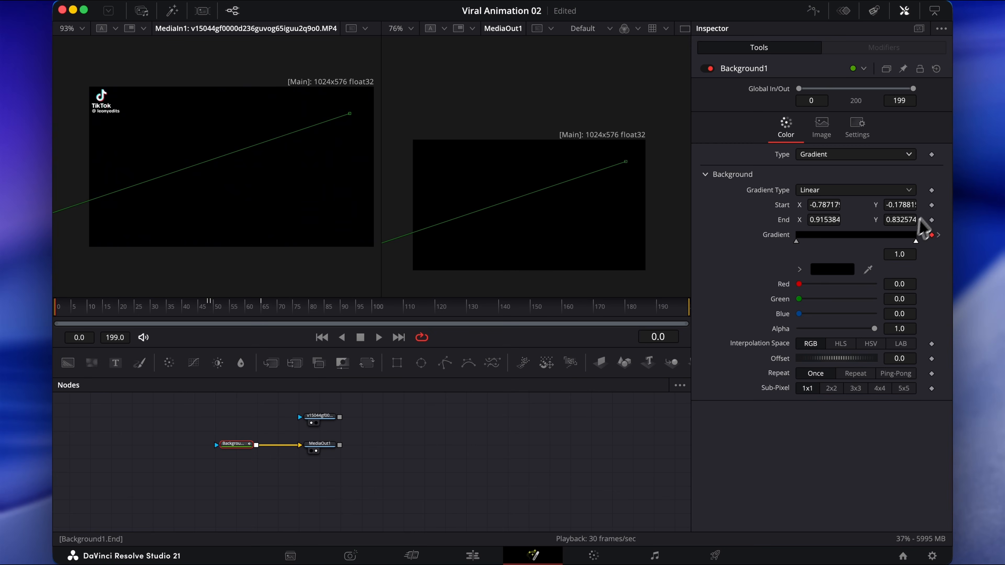
# Step: Keyframe the gradient's Start and End at frame 0, then move the end point to about X 0.86, Y 0.19 around frame 110
pyautogui.click(932, 205)
pyautogui.click(932, 219)
pyautogui.moveTo(154, 313); pyautogui.dragTo(323, 311)
pyautogui.moveTo(407, 313); pyautogui.dragTo(403, 313)
pyautogui.moveTo(628, 163); pyautogui.dragTo(612, 247)
# Step: At frame 199, move the gradient's end point near the bottom centre of the image and play the animation from the beginning
pyautogui.moveTo(405, 313); pyautogui.dragTo(718, 286)
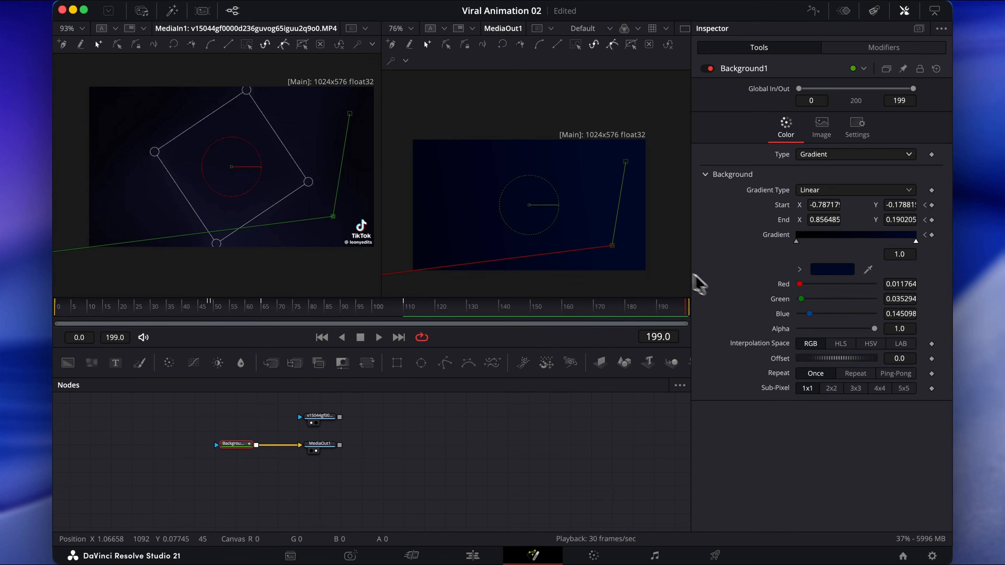
pyautogui.moveTo(612, 246); pyautogui.dragTo(527, 257)
pyautogui.moveTo(311, 307); pyautogui.dragTo(55, 309)
pyautogui.press('space')
# Step: Move the reference clip and MediaOut1 nodes aside and merge a second Background node over the gradient
pyautogui.click(408, 420)
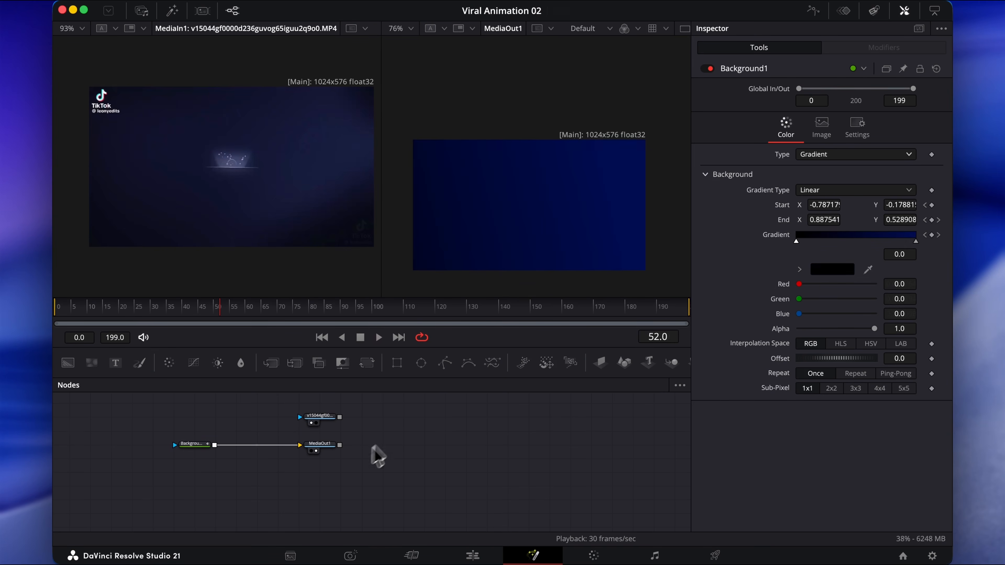
pyautogui.moveTo(350, 472); pyautogui.dragTo(305, 414)
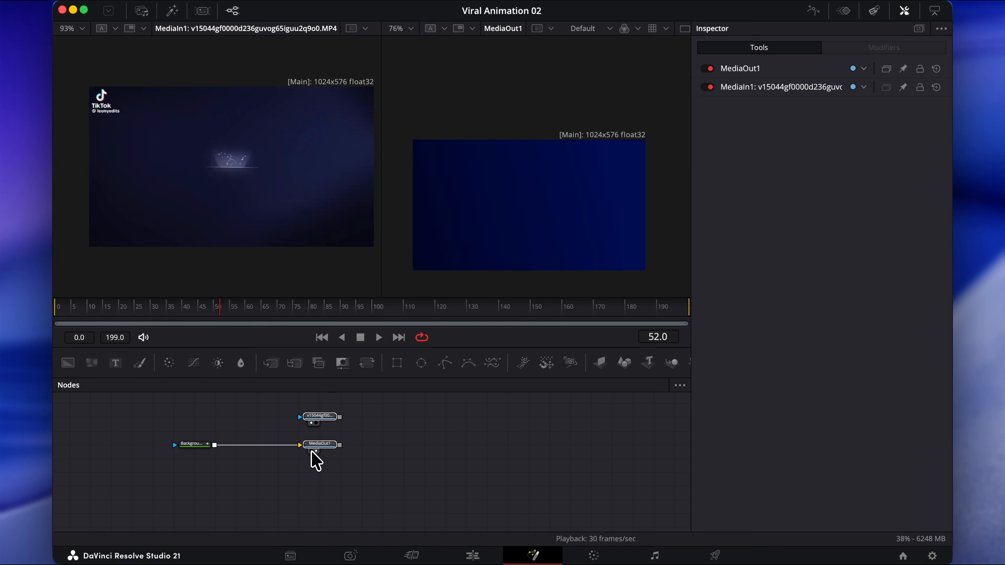
pyautogui.moveTo(313, 453); pyautogui.dragTo(355, 453)
pyautogui.moveTo(68, 363); pyautogui.dragTo(227, 441)
# Step: Set the Background2 node's colour to white
pyautogui.click(224, 418)
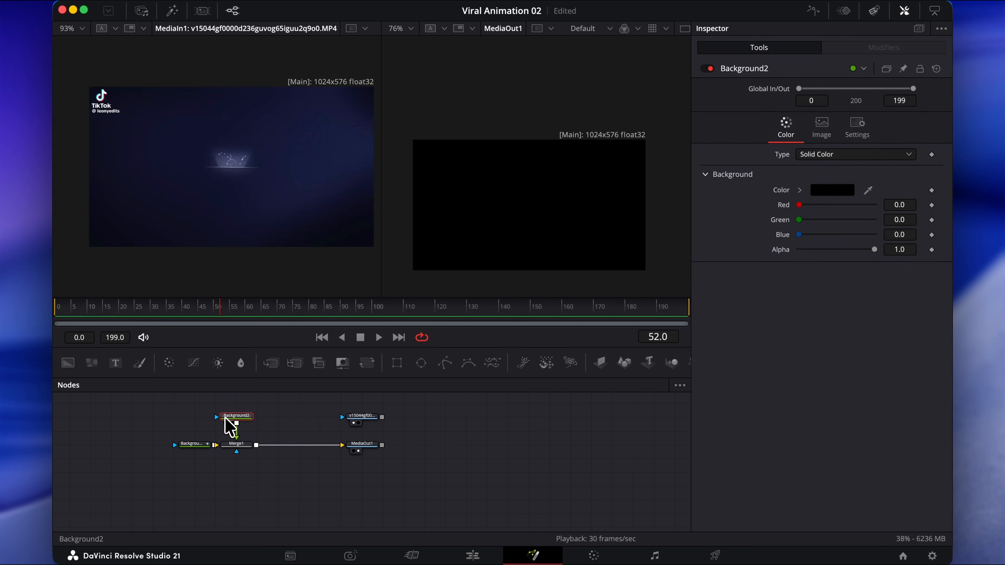
pyautogui.click(825, 192)
pyautogui.moveTo(245, 350); pyautogui.dragTo(52, 352)
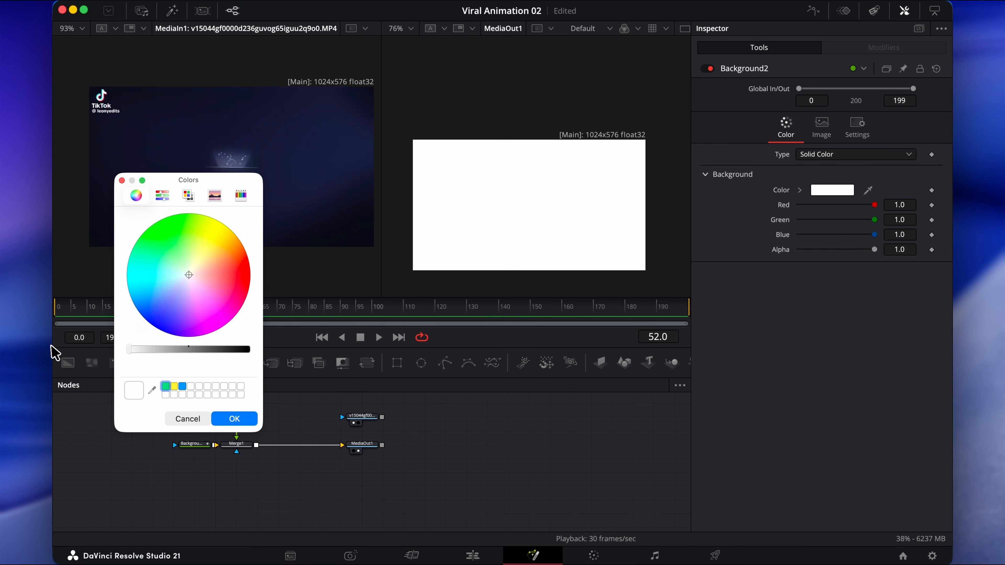
pyautogui.click(228, 420)
# Step: Mask Background2 with a rectangle of width 0.192 and height 0.002 to form a thin line
pyautogui.moveTo(253, 377); pyautogui.dragTo(240, 408)
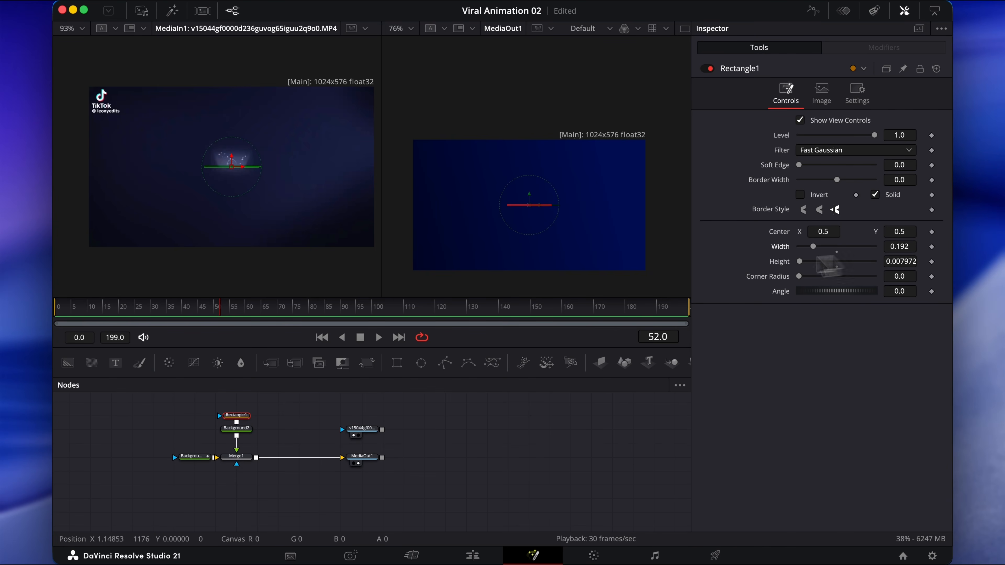
pyautogui.scroll(6, 544, 224)
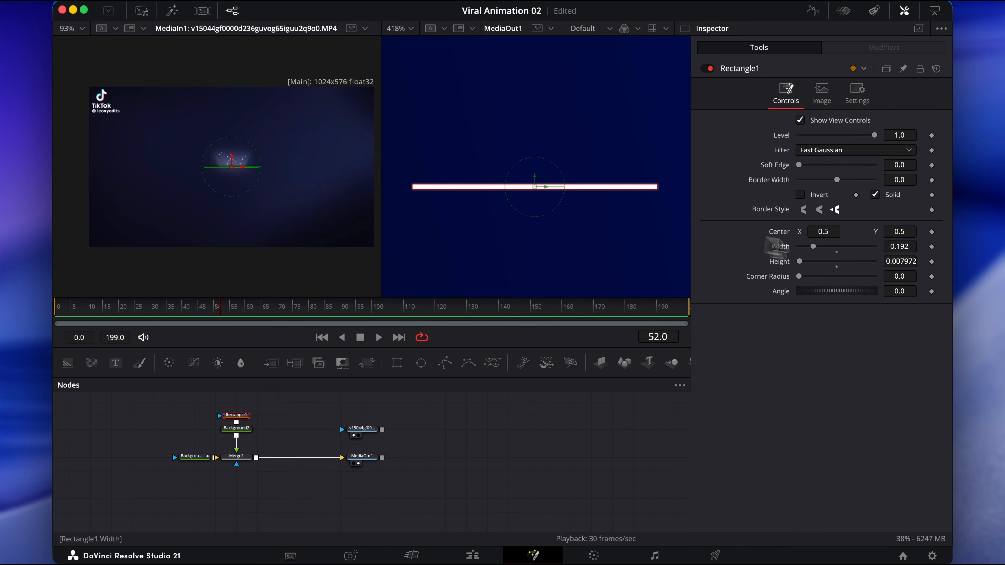
pyautogui.moveTo(899, 261); pyautogui.dragTo(890, 265)
pyautogui.click(498, 441)
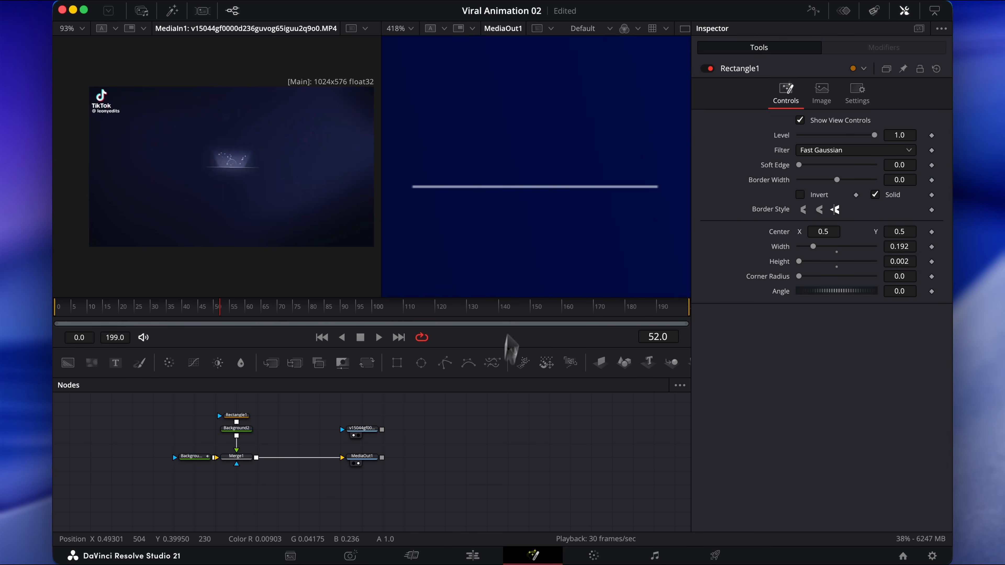
# Step: Compare the line with the reference video and refine the rectangle mask to width 0.189 and height 0.001
pyautogui.scroll(-3, 534, 258)
pyautogui.scroll(-5, 534, 263)
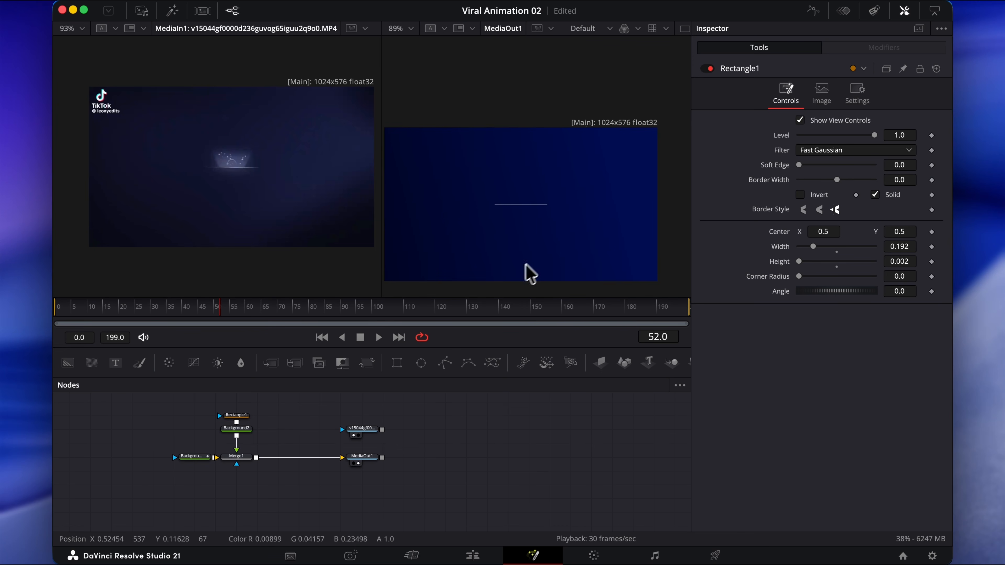
pyautogui.moveTo(206, 313); pyautogui.dragTo(191, 322)
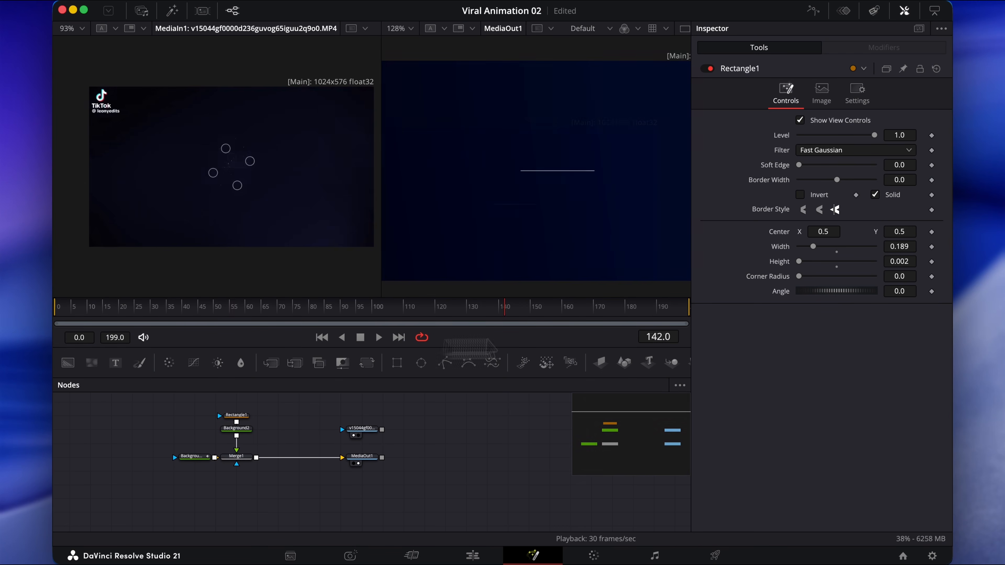
pyautogui.press('BackSpace')
pyautogui.write('1')
pyautogui.press('Tab')
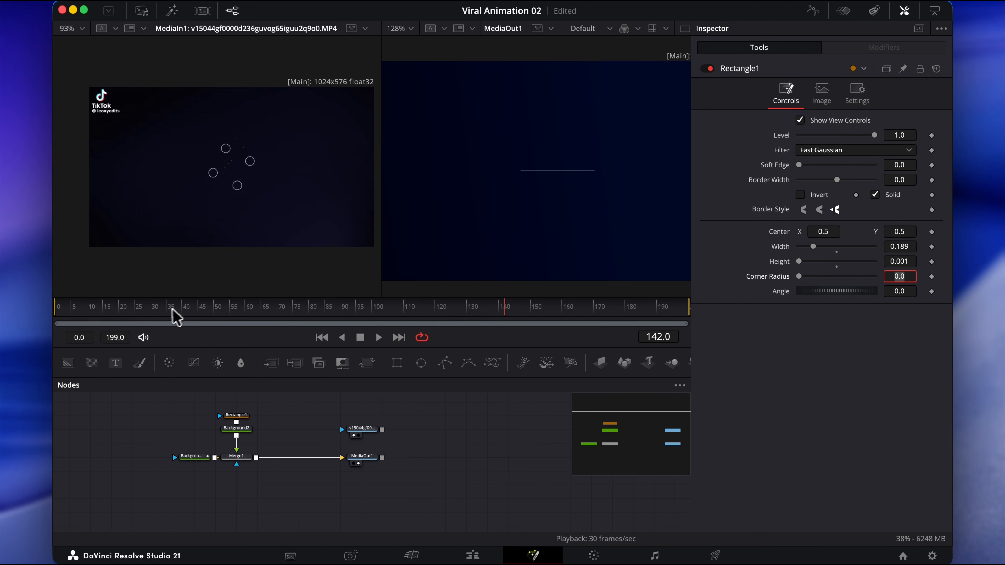
# Step: Keyframe Rectangle1's level at 0 on frame 34 and 1.0 on frame 35 so the line appears abruptly
pyautogui.click(164, 313)
pyautogui.moveTo(167, 311); pyautogui.dragTo(166, 310)
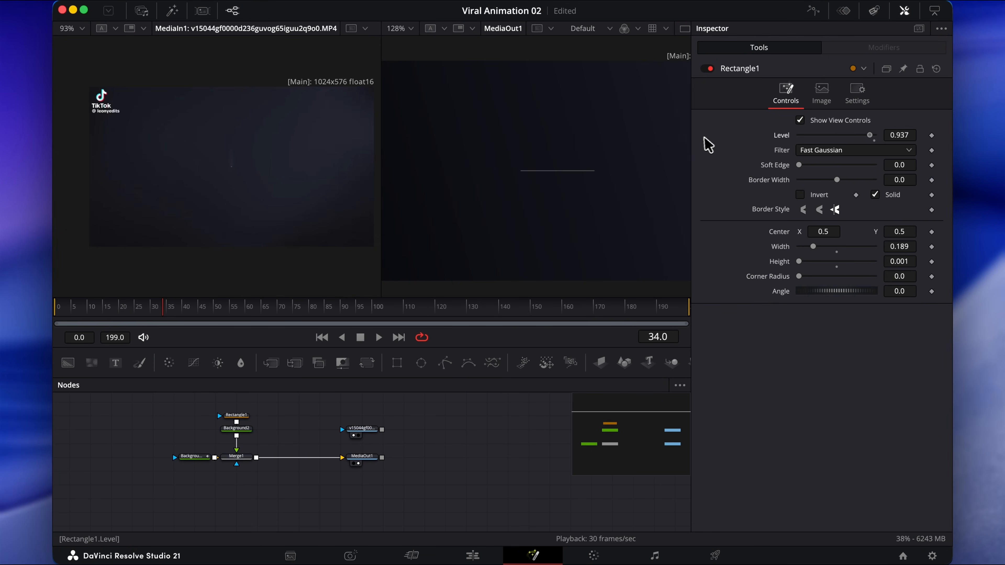
pyautogui.click(932, 136)
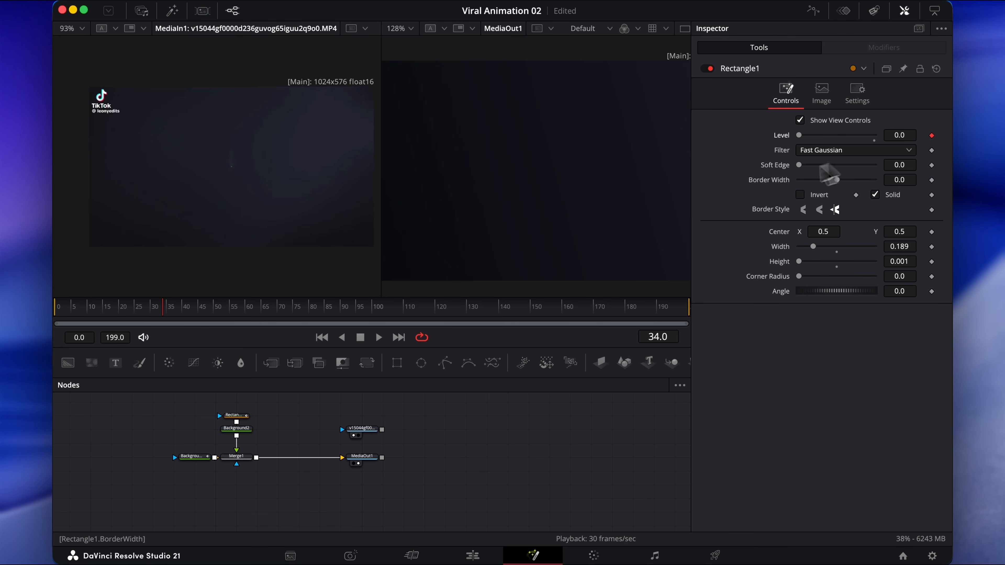
pyautogui.press('Right')
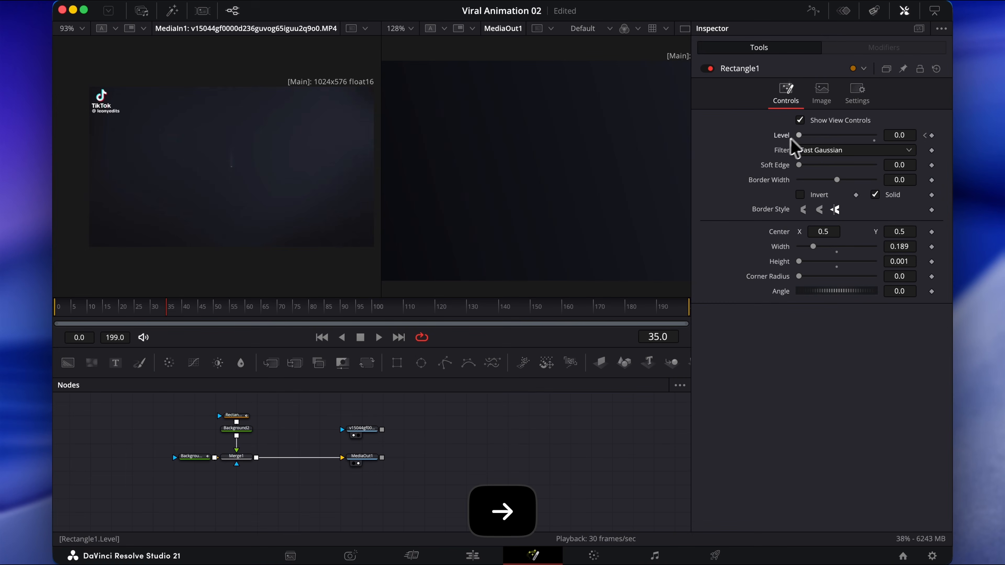
pyautogui.moveTo(805, 136); pyautogui.dragTo(952, 138)
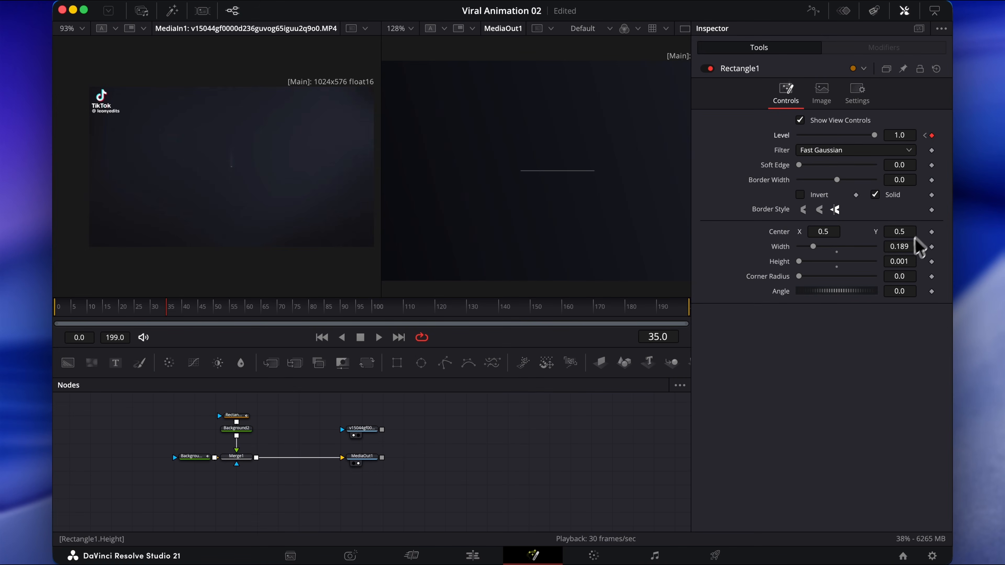
# Step: Keyframe Rectangle1's width from 0 at frame 35 to 0.189 at frame 50, and play back the growing line
pyautogui.moveTo(181, 322); pyautogui.dragTo(216, 312)
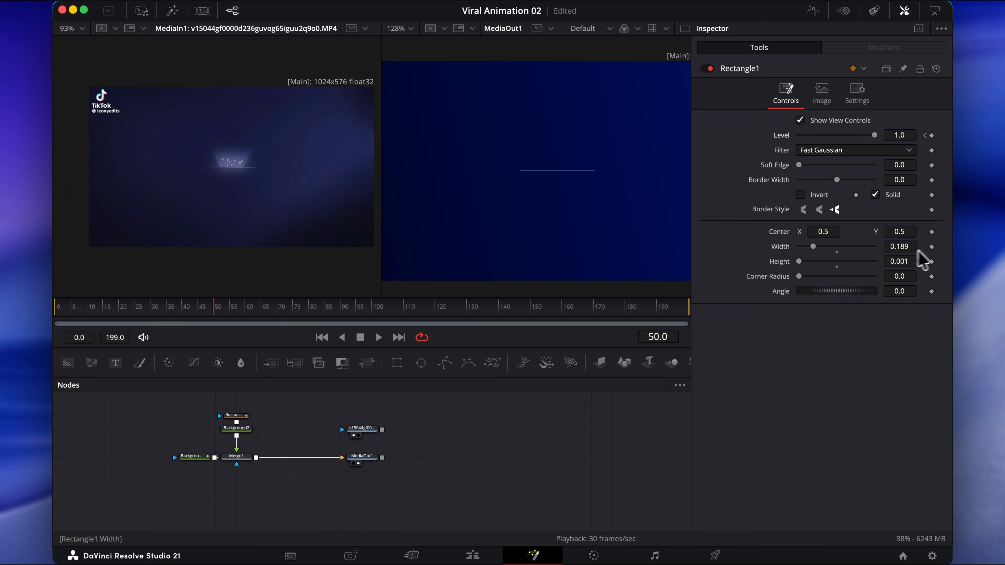
pyautogui.click(932, 246)
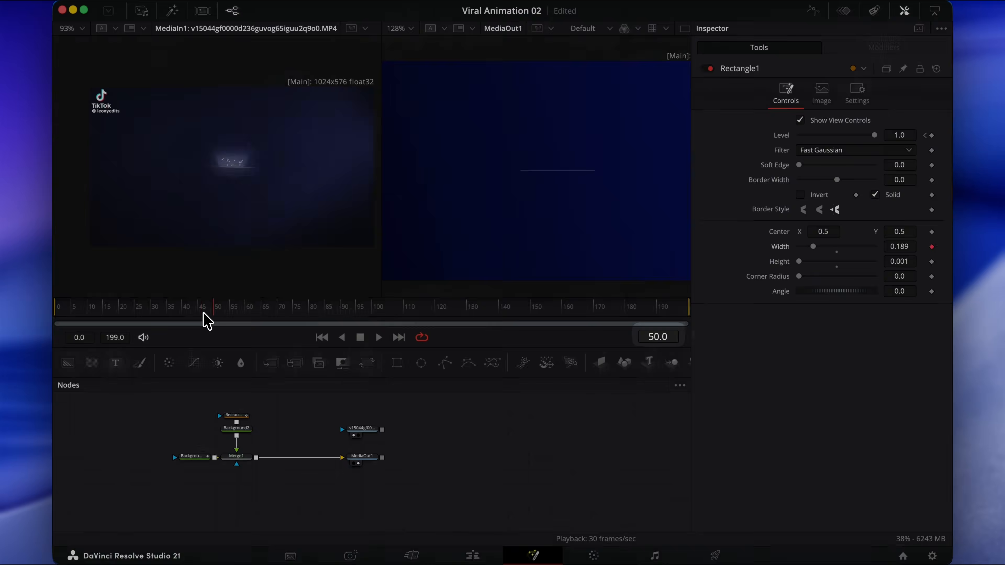
pyautogui.moveTo(207, 322); pyautogui.dragTo(154, 313)
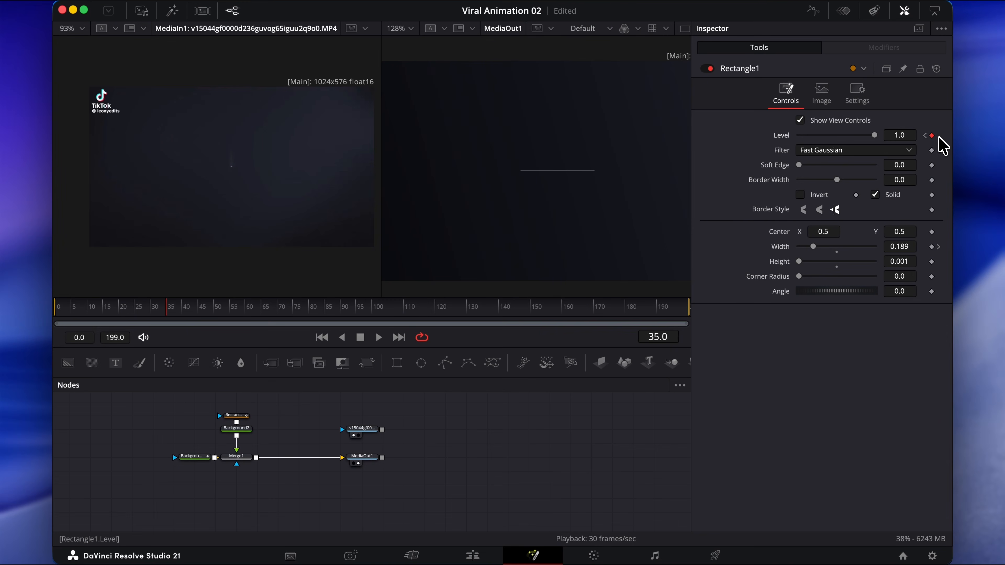
pyautogui.click(899, 261)
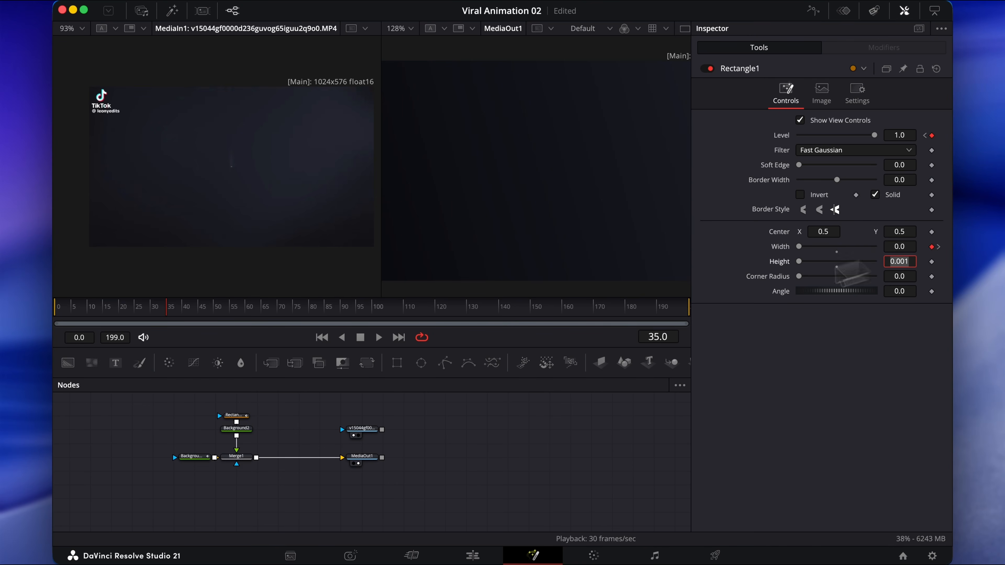
pyautogui.click(144, 308)
pyautogui.click(160, 434)
pyautogui.press('space')
pyautogui.press('space')
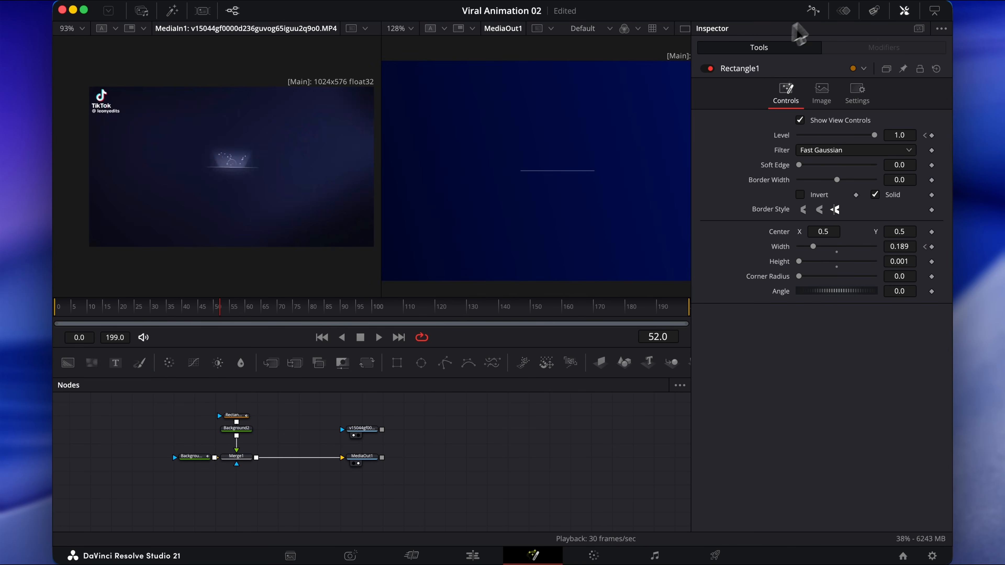
# Step: Isolate Rectangle1's width curve in the Spline editor and apply In Cubic easing to both keyframes
pyautogui.click(814, 10)
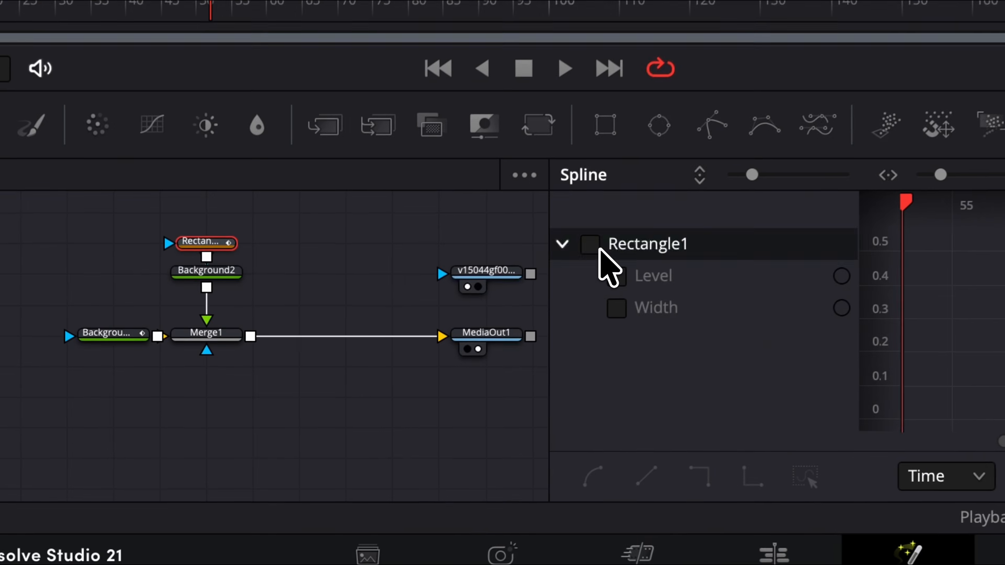
pyautogui.click(515, 314)
pyautogui.click(229, 292)
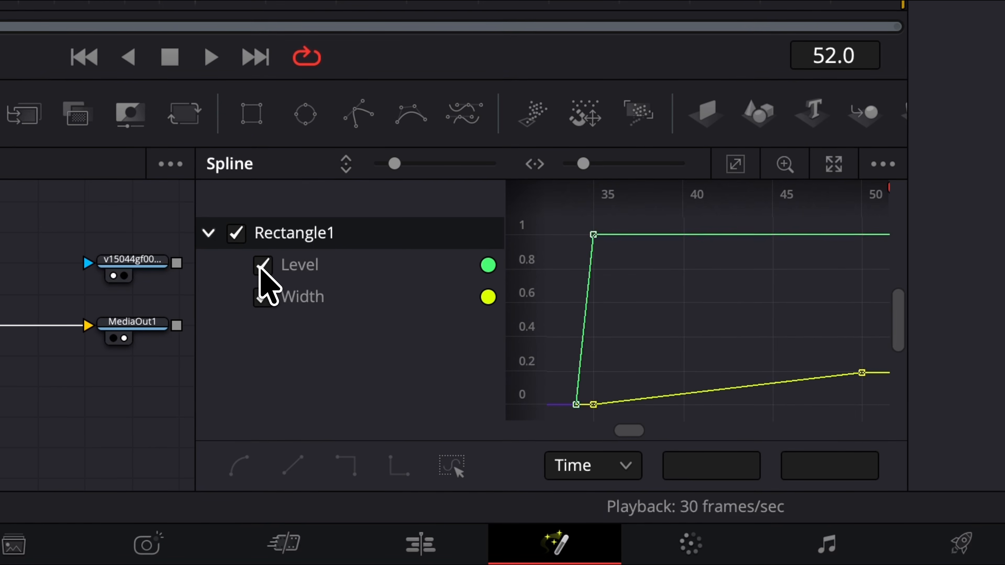
pyautogui.click(736, 170)
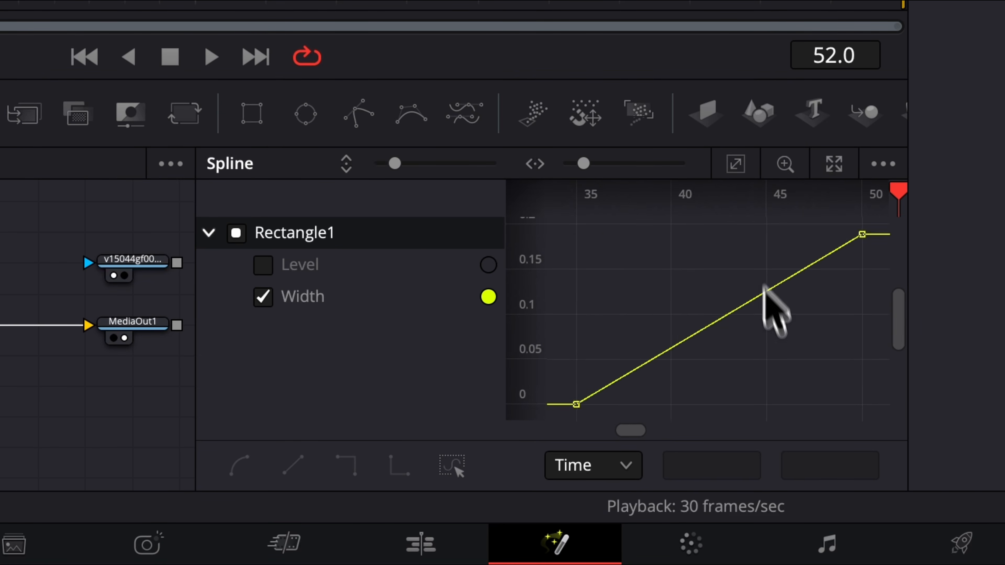
pyautogui.press('super+a')
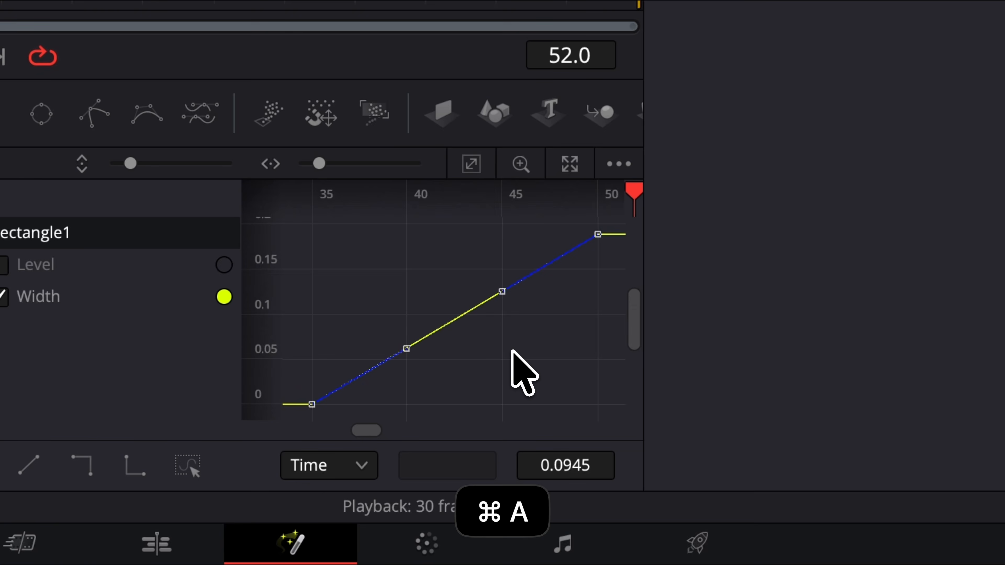
pyautogui.rightClick(513, 351)
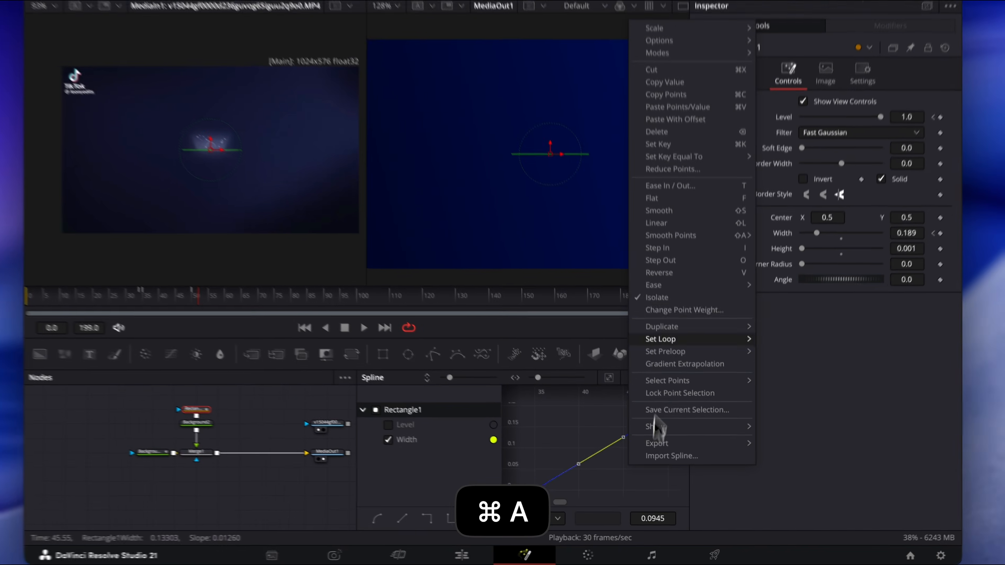
pyautogui.moveTo(724, 298)
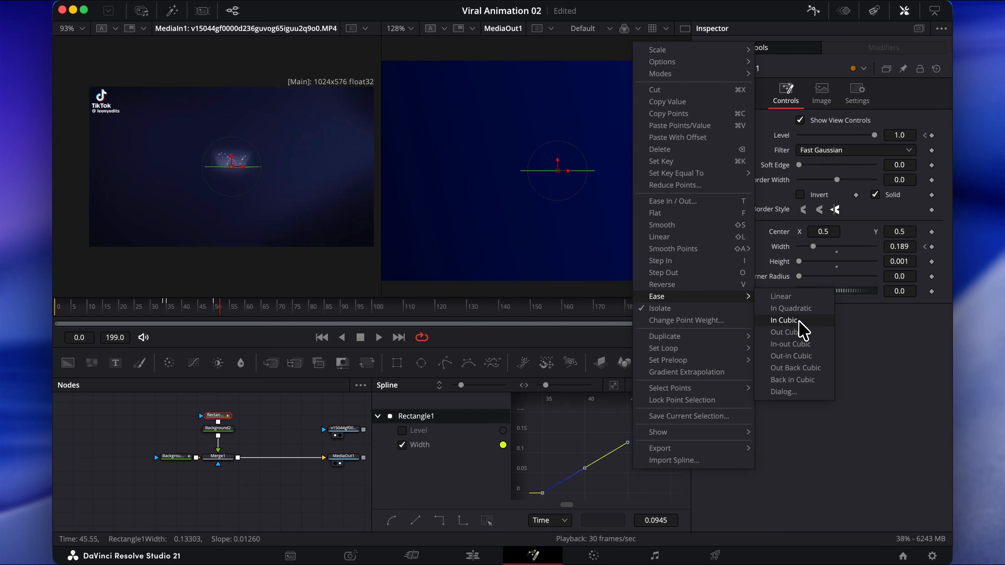
pyautogui.click(800, 321)
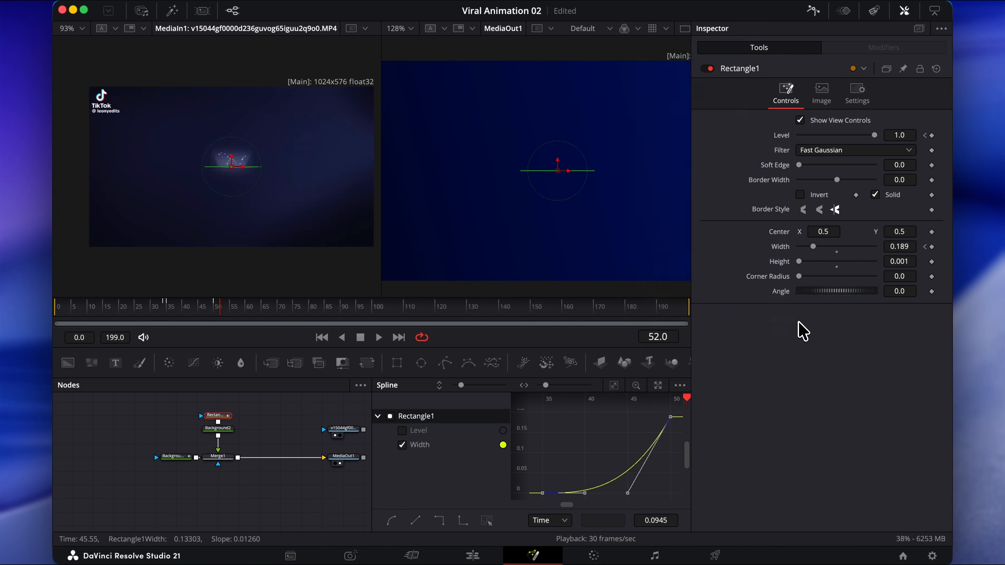
# Step: Add a Transform node between Background2 and Merge1
pyautogui.moveTo(266, 443); pyautogui.dragTo(319, 444)
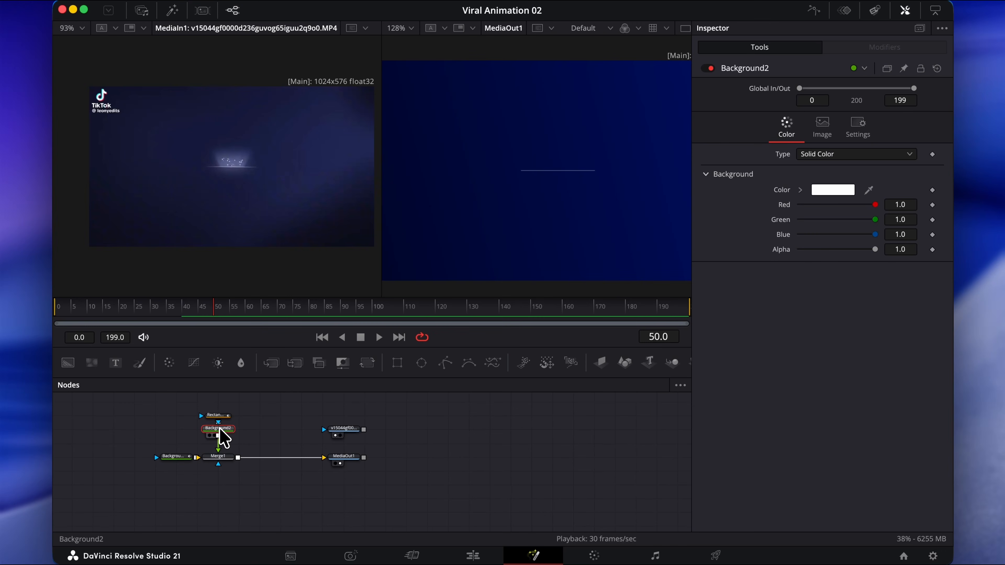
pyautogui.hotkey('shift', 'space')
pyautogui.write('transfo')
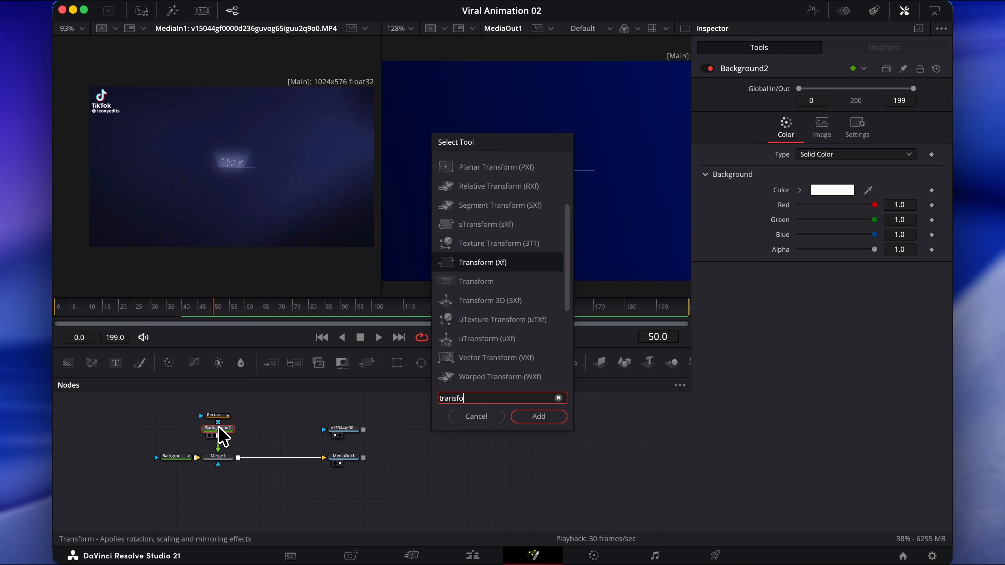
pyautogui.press('Return')
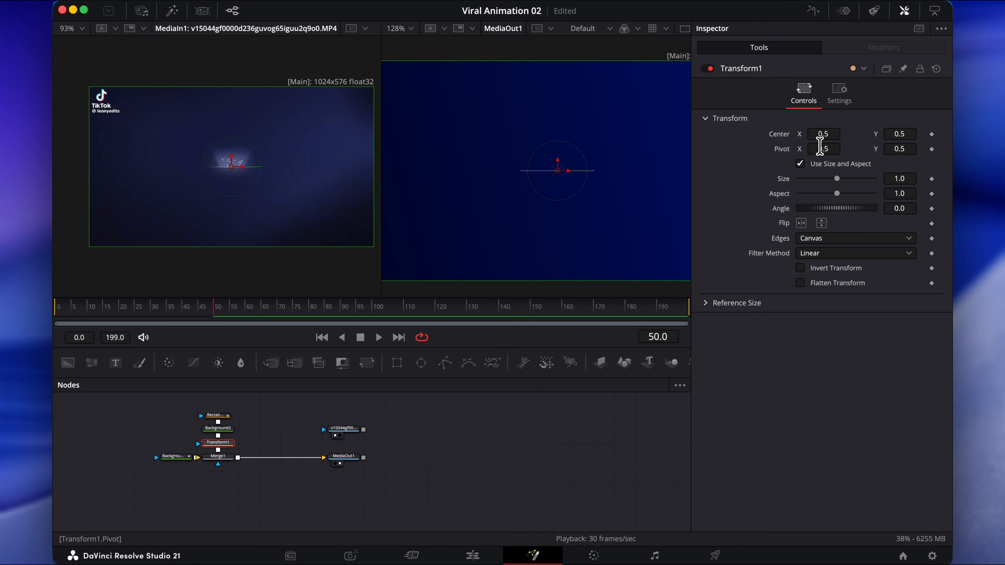
# Step: Move Transform1's pivot X to 0.406 at the line's left end, test the rotation and reset the angle to 0
pyautogui.moveTo(819, 146); pyautogui.dragTo(764, 162)
pyautogui.scroll(10, 554, 236)
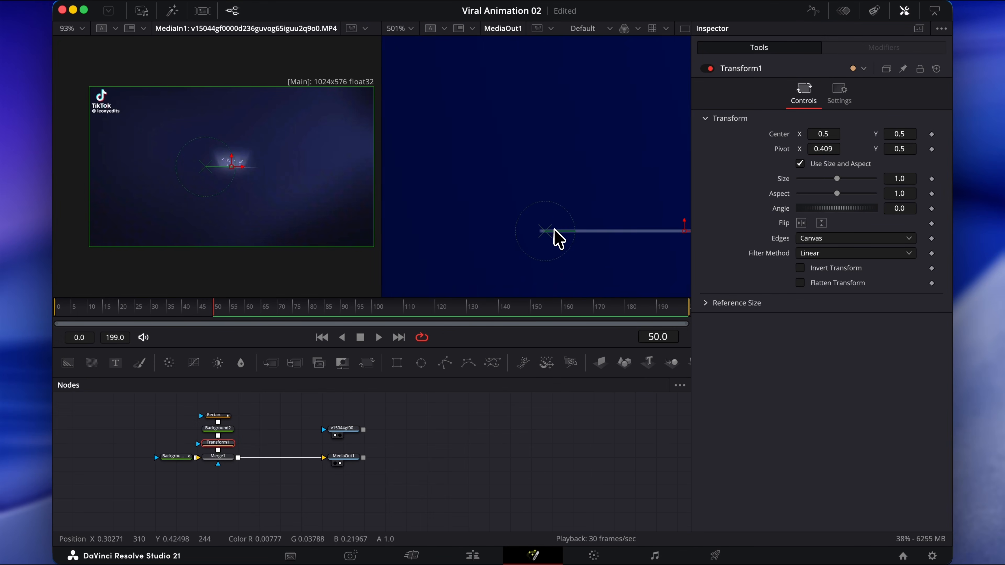
pyautogui.moveTo(836, 152); pyautogui.dragTo(834, 154)
pyautogui.scroll(-10, 549, 217)
pyautogui.moveTo(836, 209); pyautogui.dragTo(841, 211)
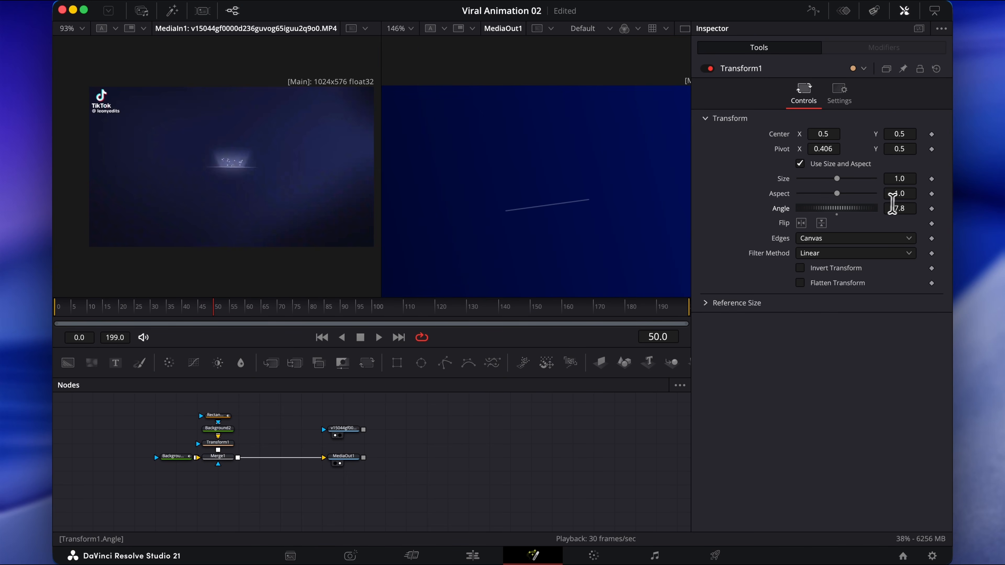
pyautogui.write('0')
pyautogui.press('Tab')
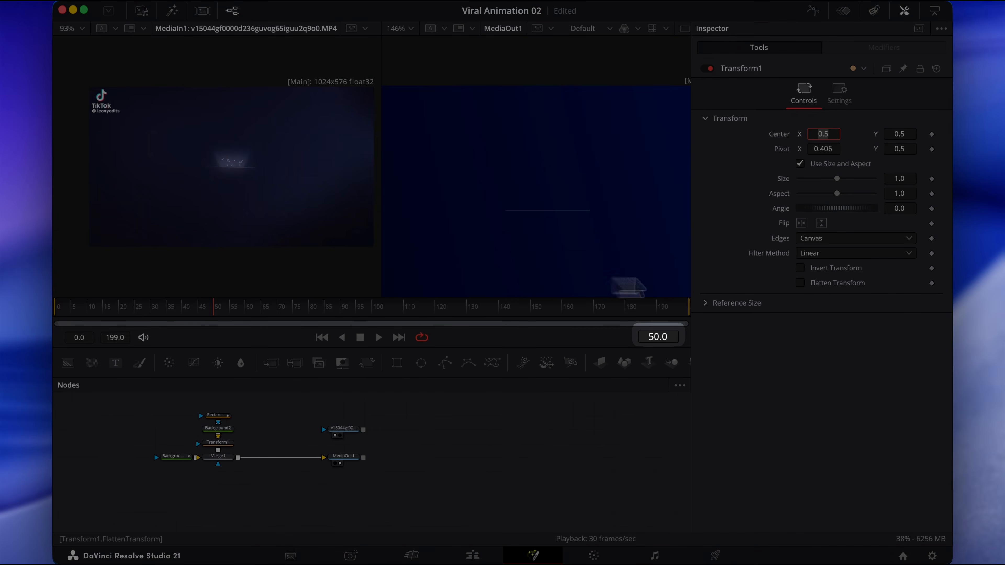
# Step: Keyframe Transform1's angle from 0 at frame 50 to about -57 degrees at frame 100
pyautogui.click(932, 209)
pyautogui.moveTo(216, 315); pyautogui.dragTo(372, 312)
pyautogui.moveTo(891, 214); pyautogui.dragTo(560, 221)
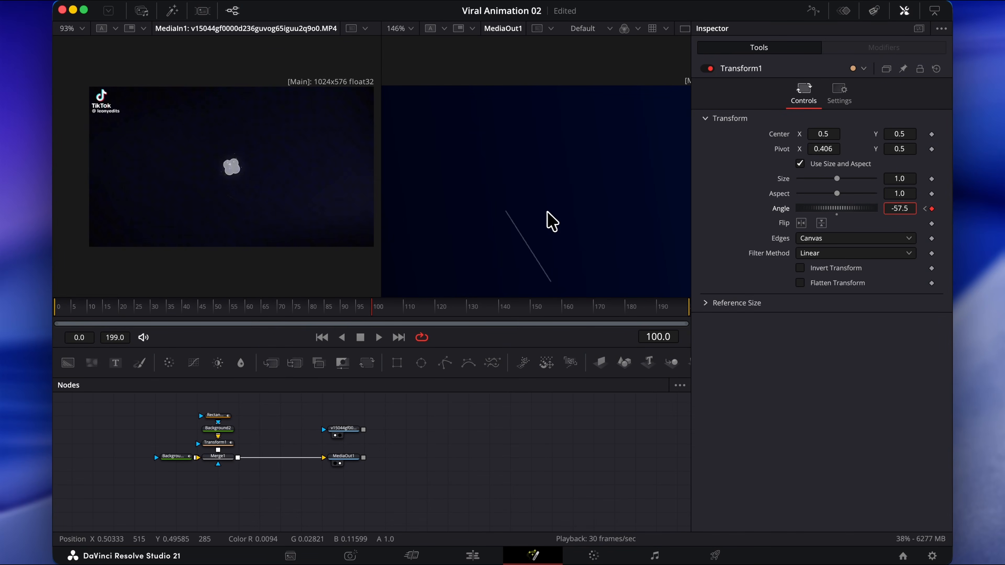
# Step: Keyframe Rectangle1's level at 1.0 on frame 95 and make the line disappear by frame 100
pyautogui.moveTo(370, 307)
pyautogui.mouseDown()
pyautogui.moveTo(356, 306)
pyautogui.moveTo(373, 309)
pyautogui.mouseUp()
pyautogui.click(215, 415)
pyautogui.click(932, 136)
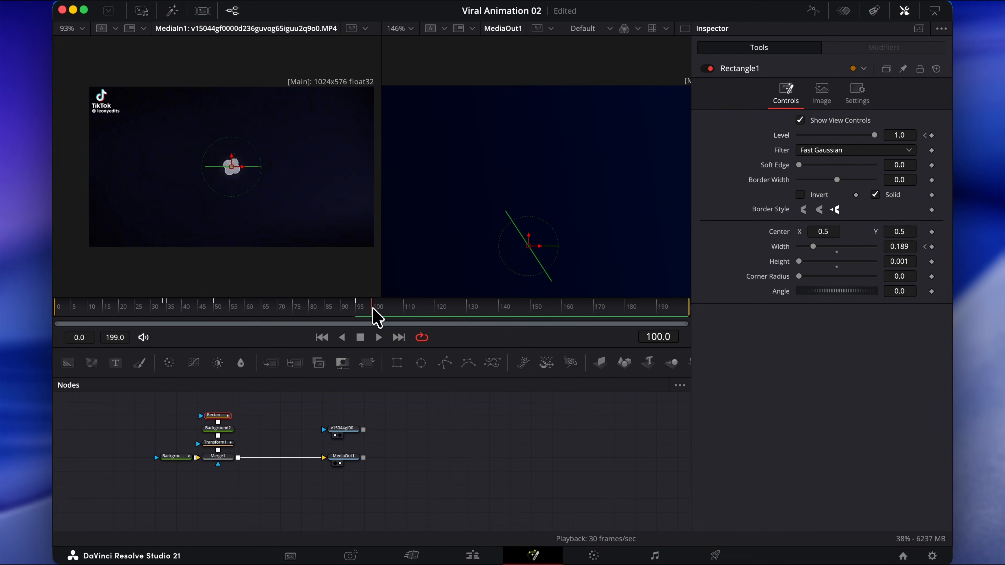
pyautogui.moveTo(337, 309); pyautogui.dragTo(291, 318)
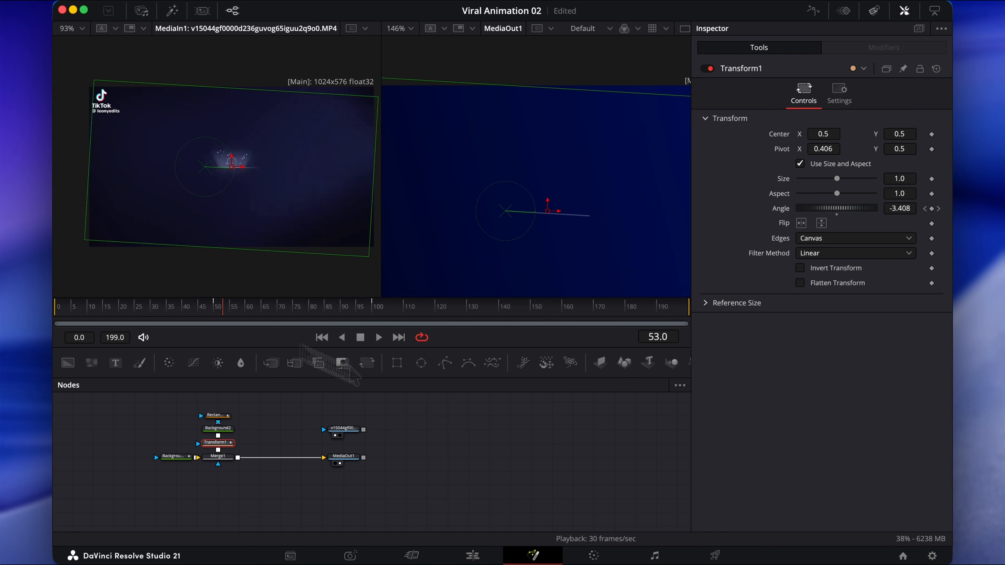
# Step: Keyframe Transform1's center at 0.5, 0.5 on frame 50, lower its Y to about 0.44 on frame 100, and preview the motion
pyautogui.click(438, 408)
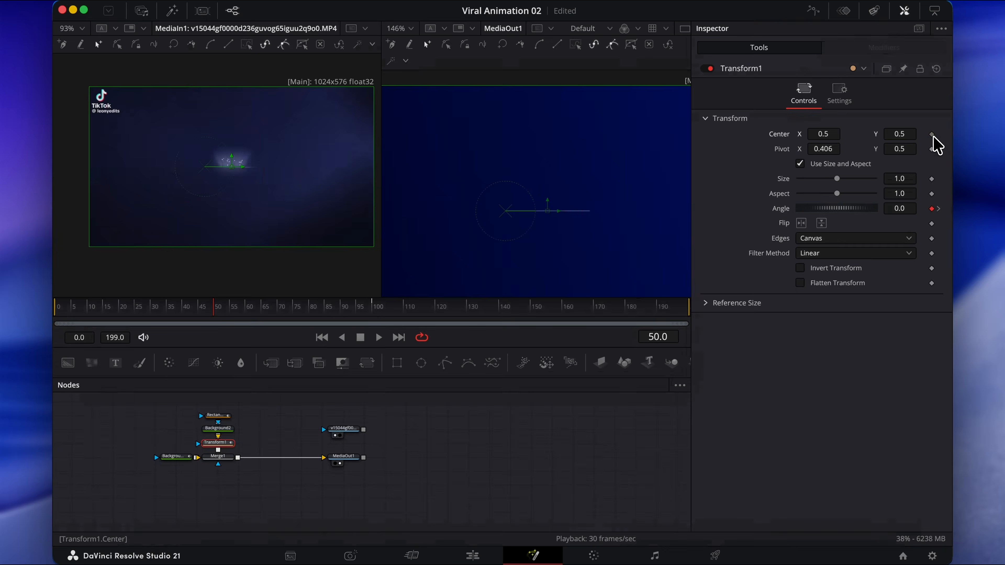
pyautogui.click(932, 135)
pyautogui.moveTo(302, 310); pyautogui.dragTo(373, 311)
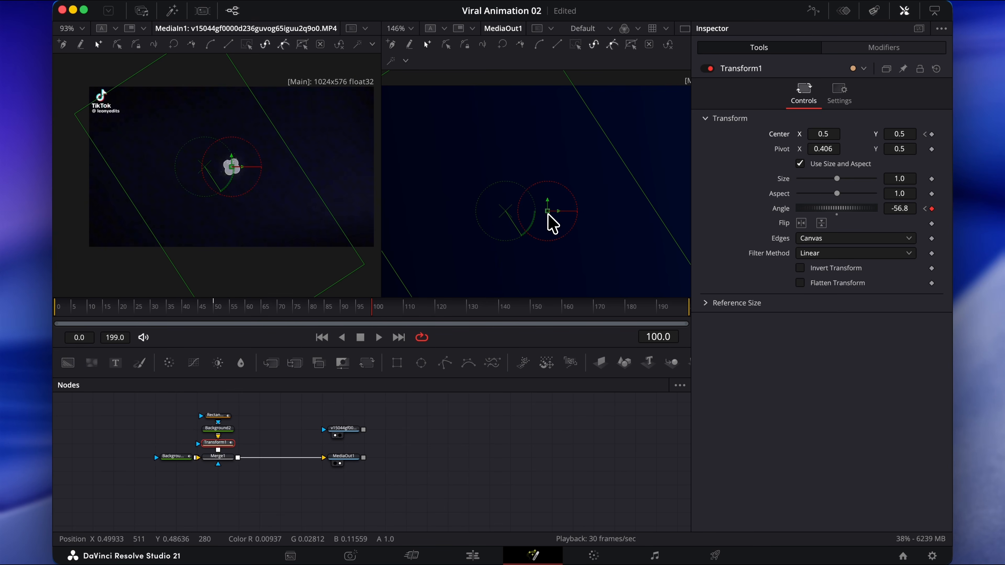
pyautogui.moveTo(548, 200); pyautogui.dragTo(548, 216)
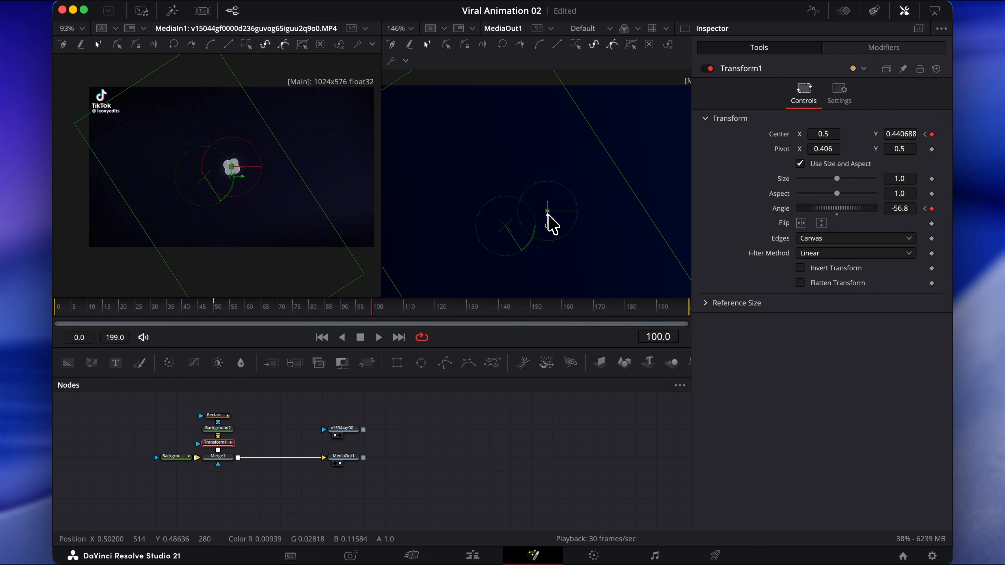
pyautogui.click(211, 313)
pyautogui.press('space')
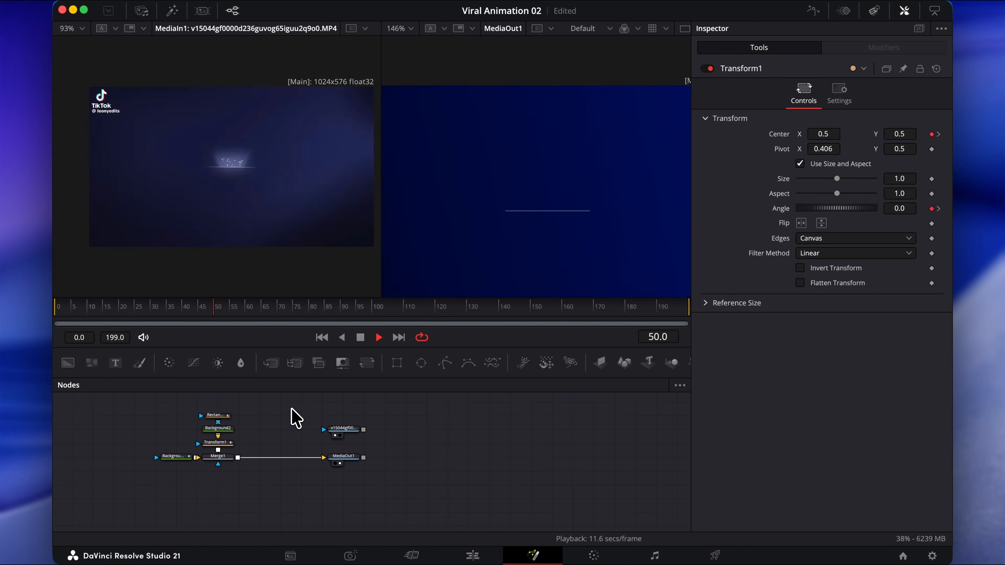
pyautogui.press('space')
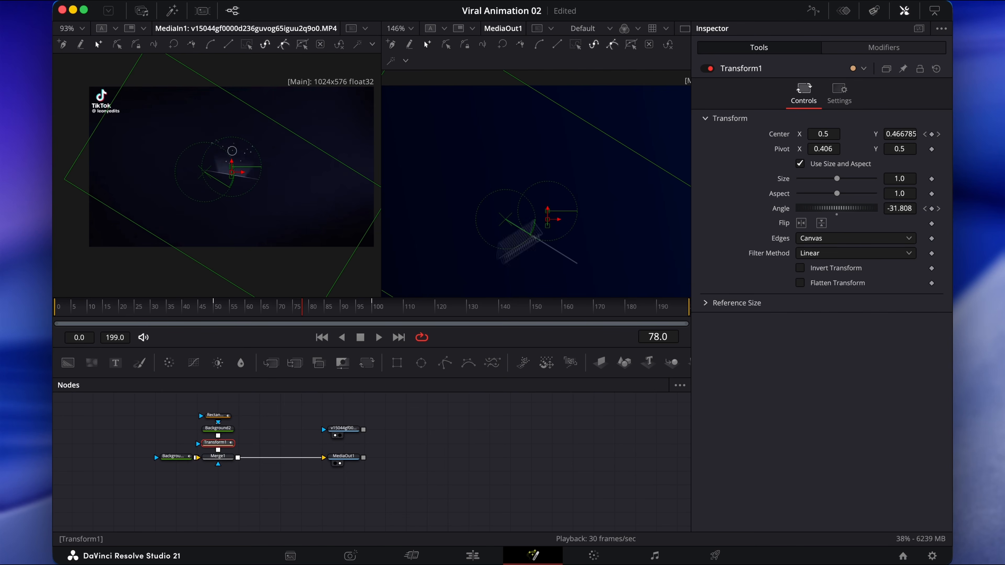
# Step: Apply In Cubic easing to Transform1's center displacement curve and lengthen the first keyframe's handle for a slower start
pyautogui.click(813, 12)
pyautogui.click(390, 416)
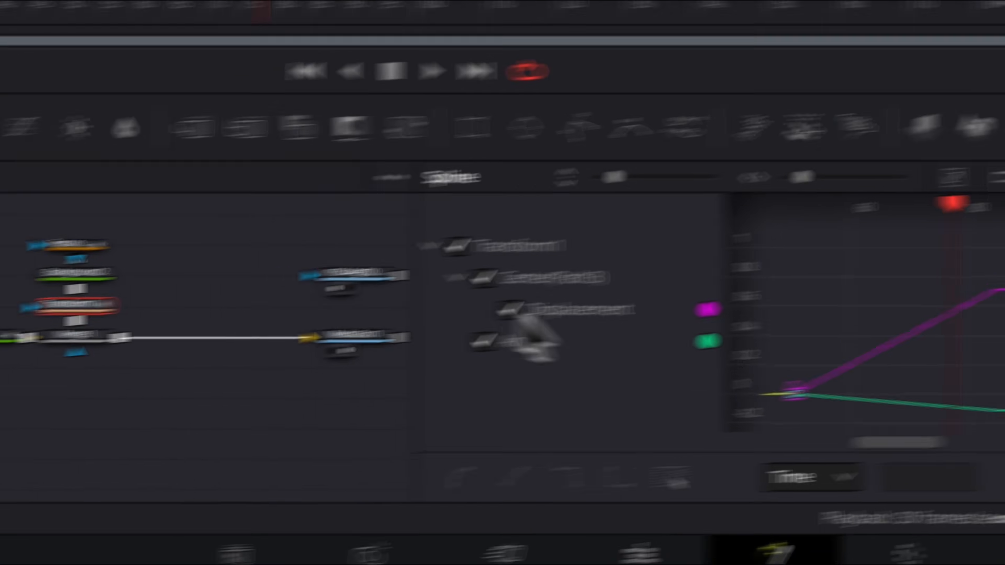
pyautogui.click(403, 459)
pyautogui.click(404, 459)
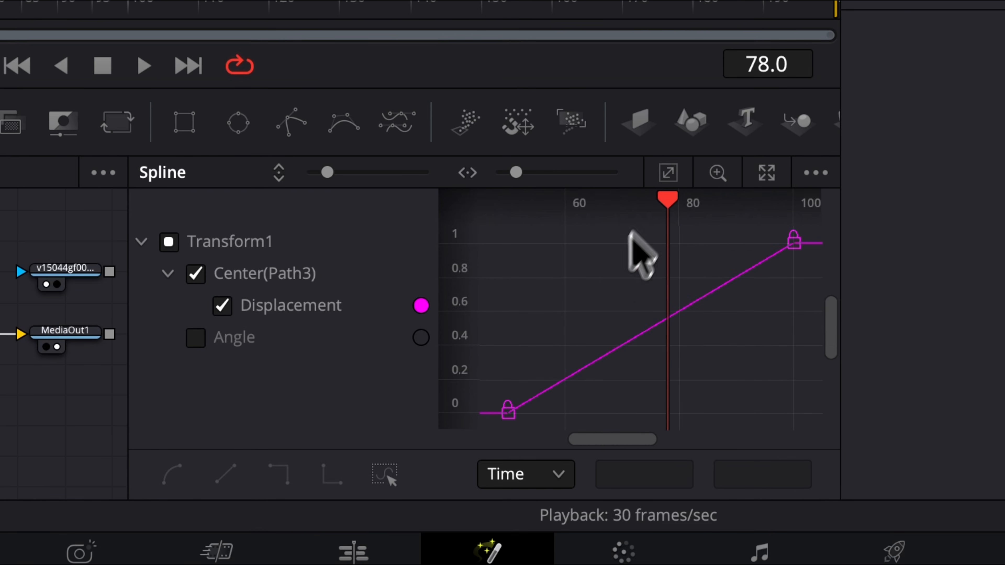
pyautogui.press('super+a')
pyautogui.rightClick(606, 276)
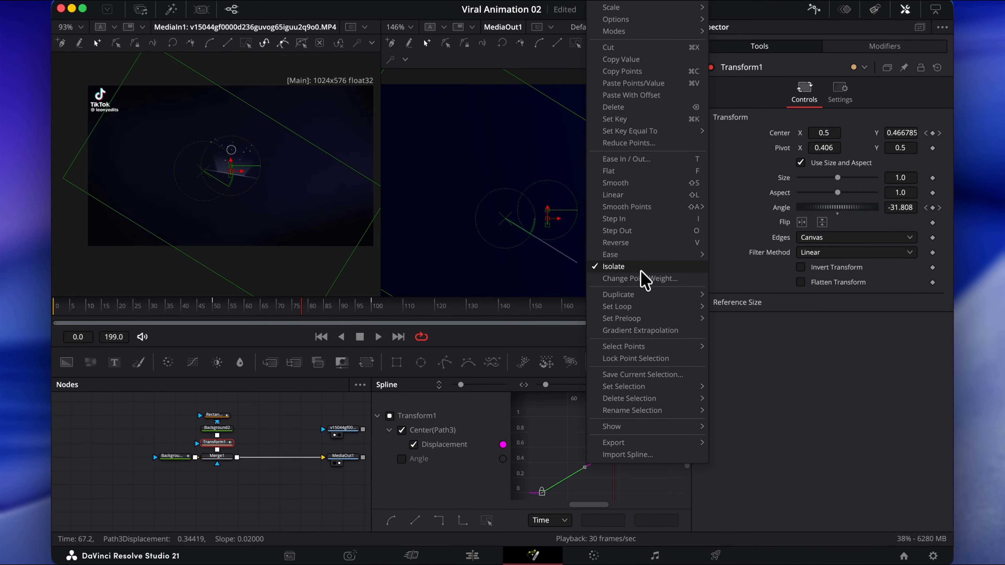
pyautogui.moveTo(649, 257)
pyautogui.click(739, 280)
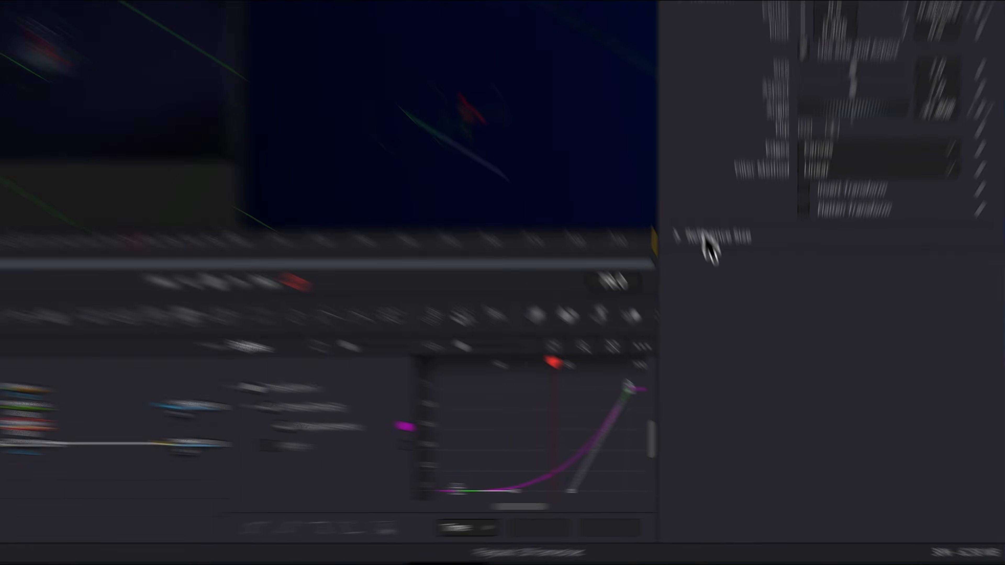
pyautogui.moveTo(685, 404); pyautogui.dragTo(726, 404)
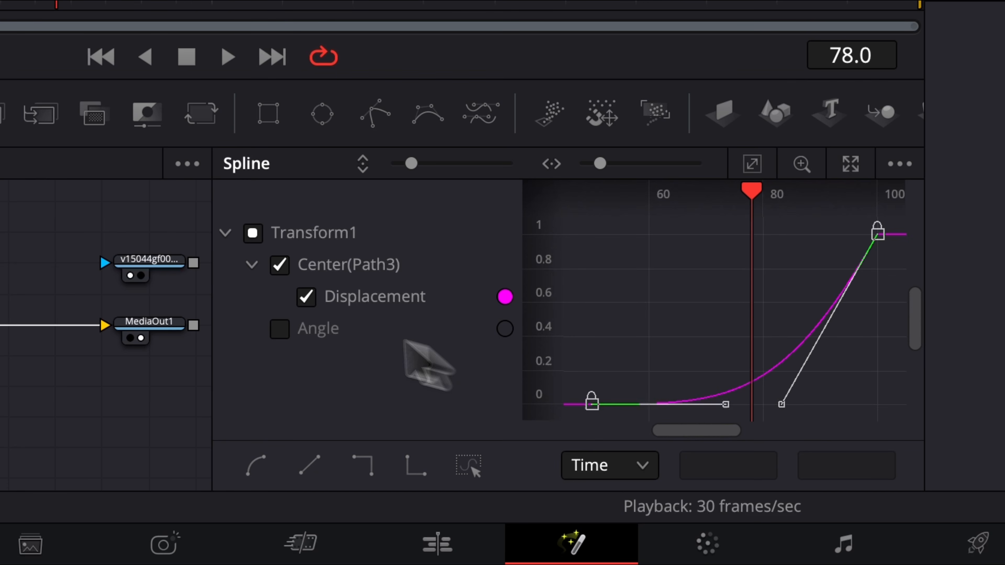
# Step: Isolate Transform1's angle curve, apply In Cubic easing, lengthen the first keyframe's handle, and close the spline editor
pyautogui.click(279, 328)
pyautogui.click(280, 264)
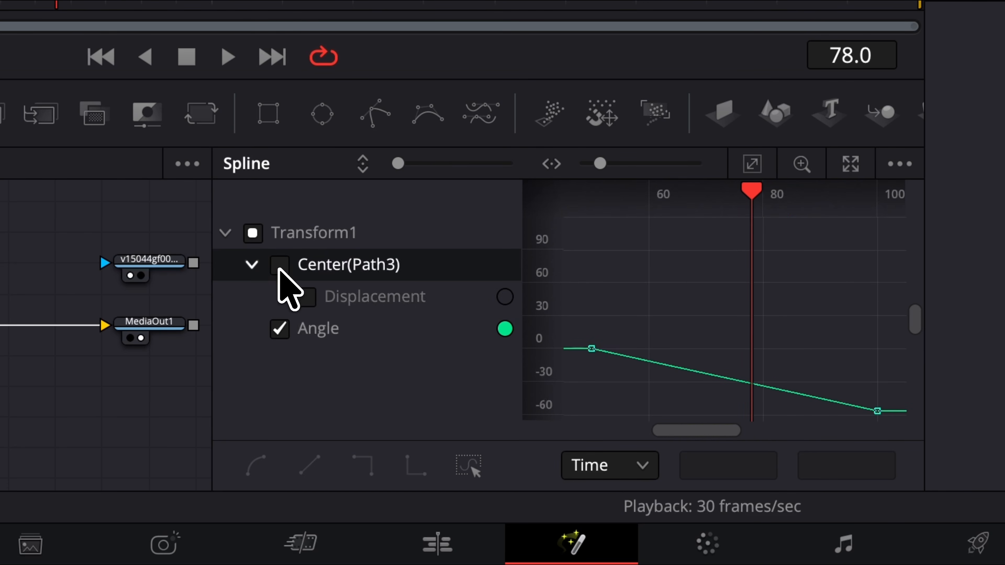
pyautogui.click(753, 164)
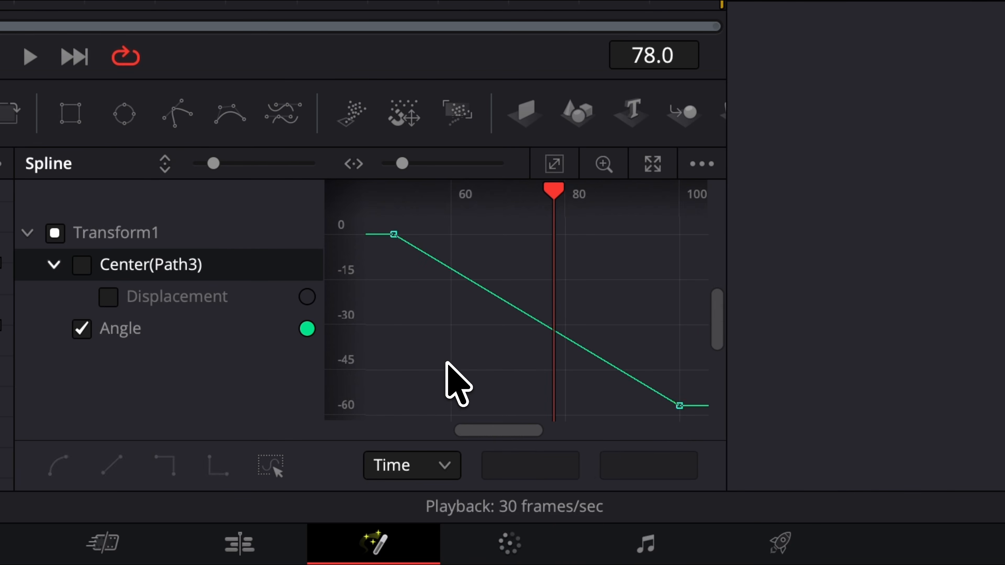
pyautogui.press('super+a')
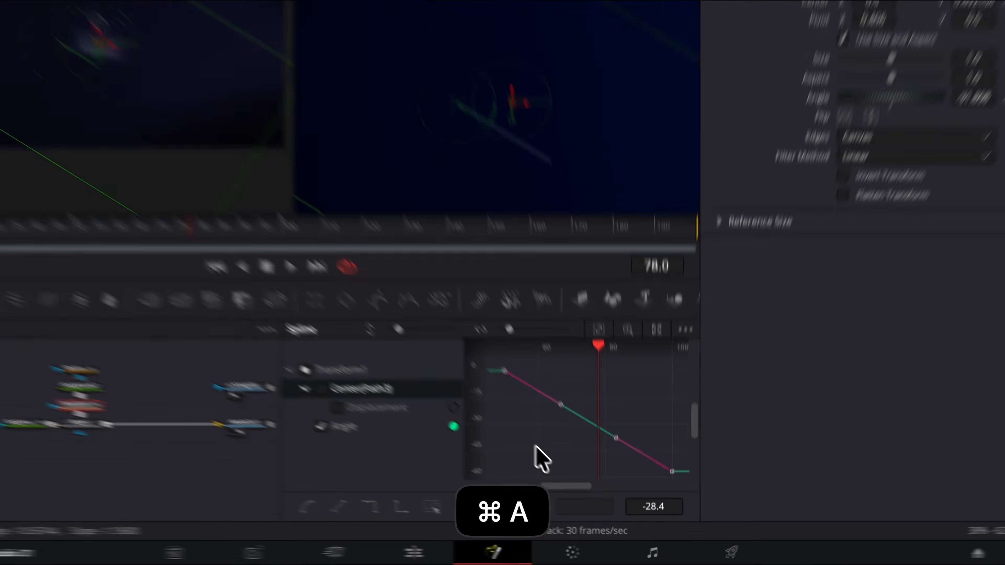
pyautogui.rightClick(455, 386)
pyautogui.moveTo(652, 266)
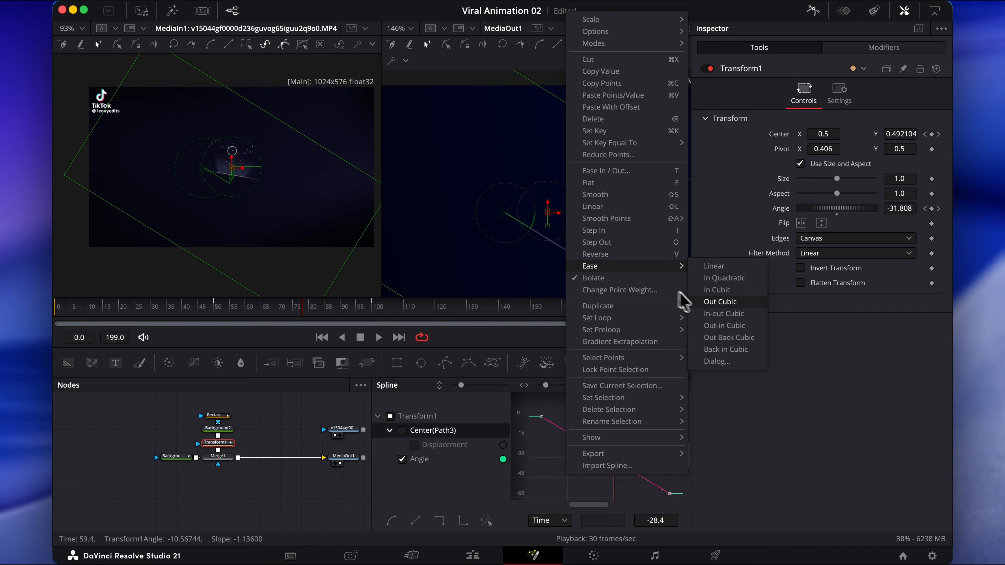
pyautogui.click(719, 301)
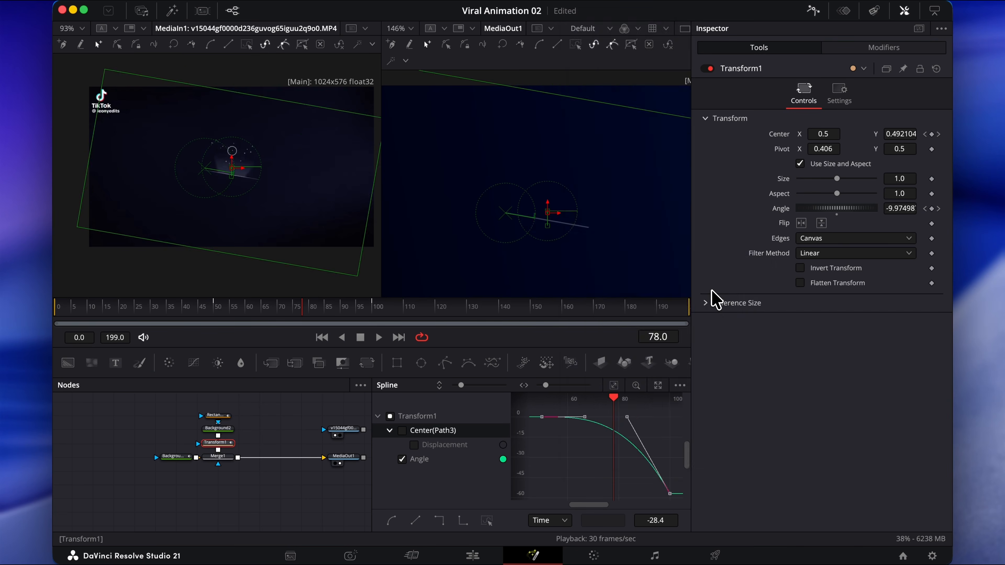
pyautogui.moveTo(589, 415); pyautogui.dragTo(607, 415)
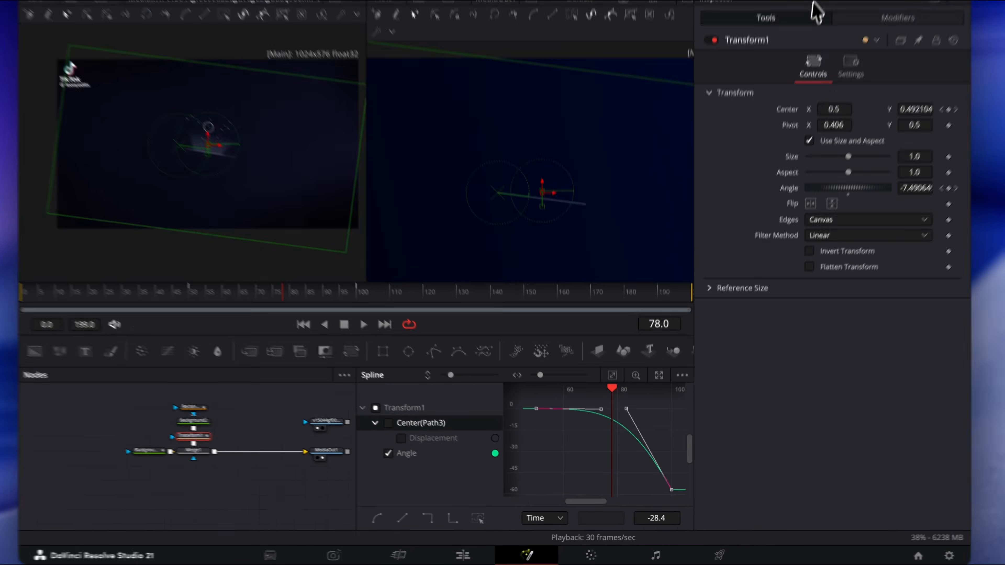
pyautogui.click(814, 11)
# Step: Move the frame-50 keyframes of Rectangle1's width (0.189) and of Transform1's angle and center to frame 48
pyautogui.moveTo(224, 315); pyautogui.dragTo(171, 316)
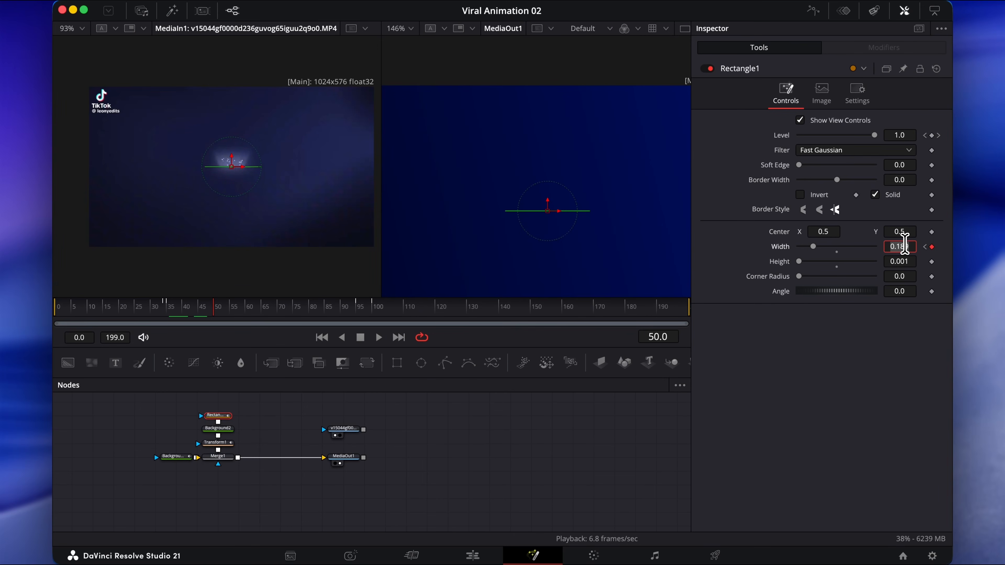
pyautogui.press('cmd+c')
pyautogui.press('Left')
pyautogui.press('Left')
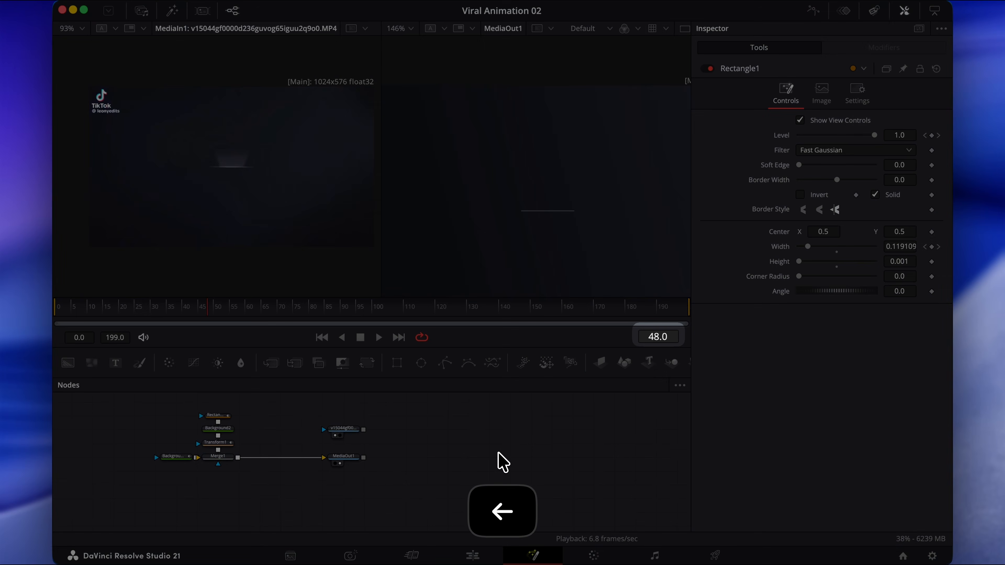
pyautogui.click(898, 246)
pyautogui.press('cmd+v')
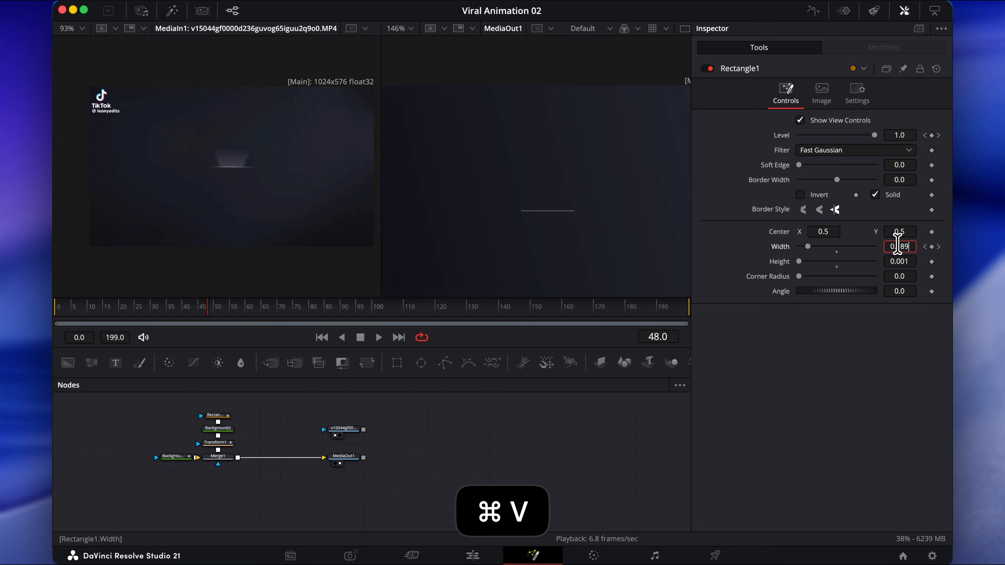
pyautogui.press('Tab')
pyautogui.click(939, 247)
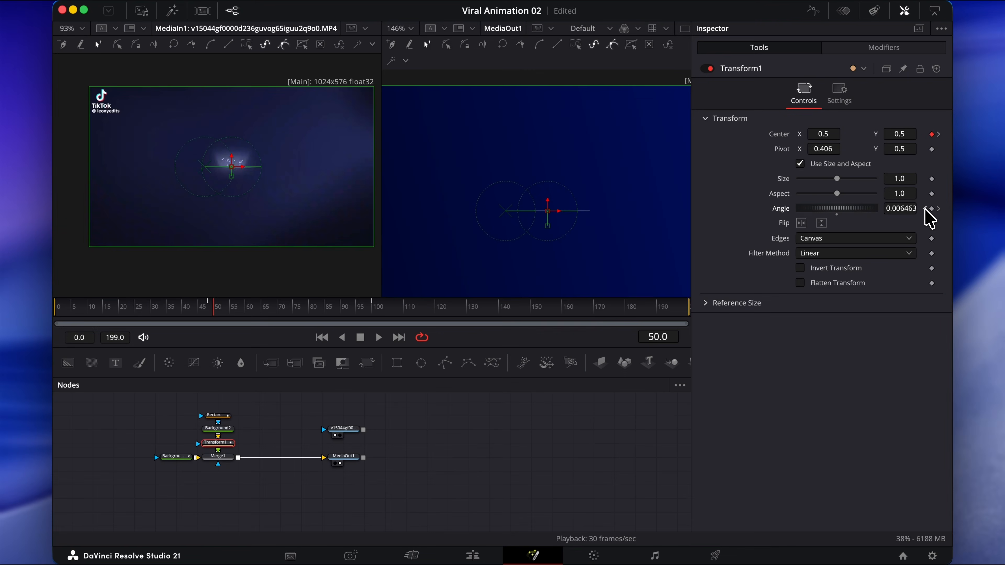
pyautogui.click(926, 209)
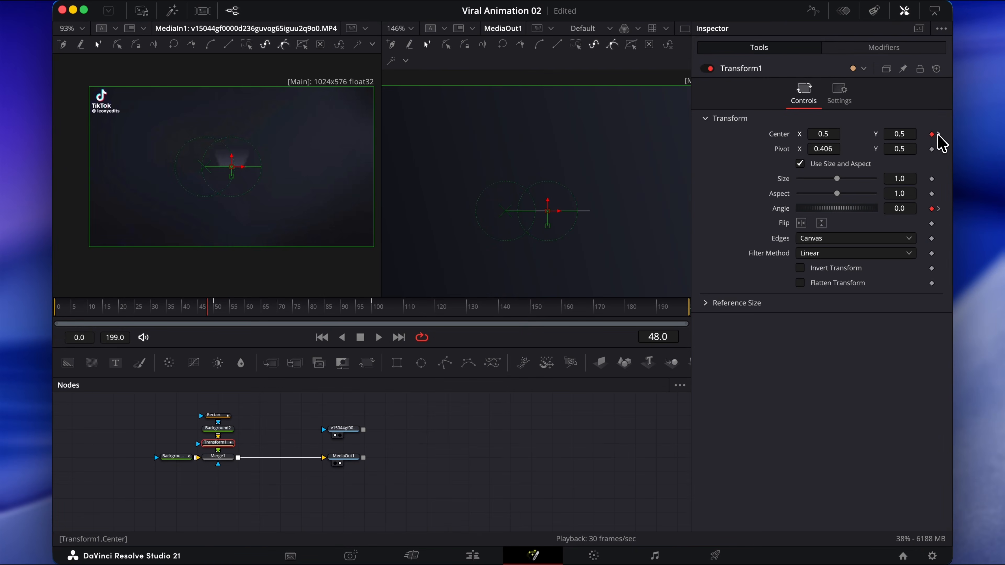
pyautogui.click(938, 135)
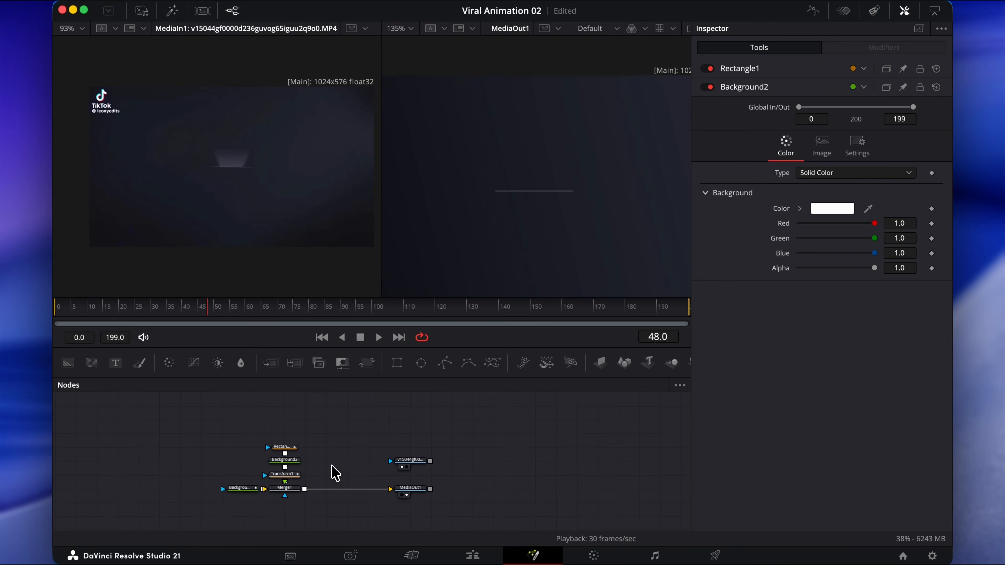
# Step: Move the Rectangle1 and Background2 nodes up together to make room above Transform1
pyautogui.moveTo(336, 473); pyautogui.dragTo(242, 438)
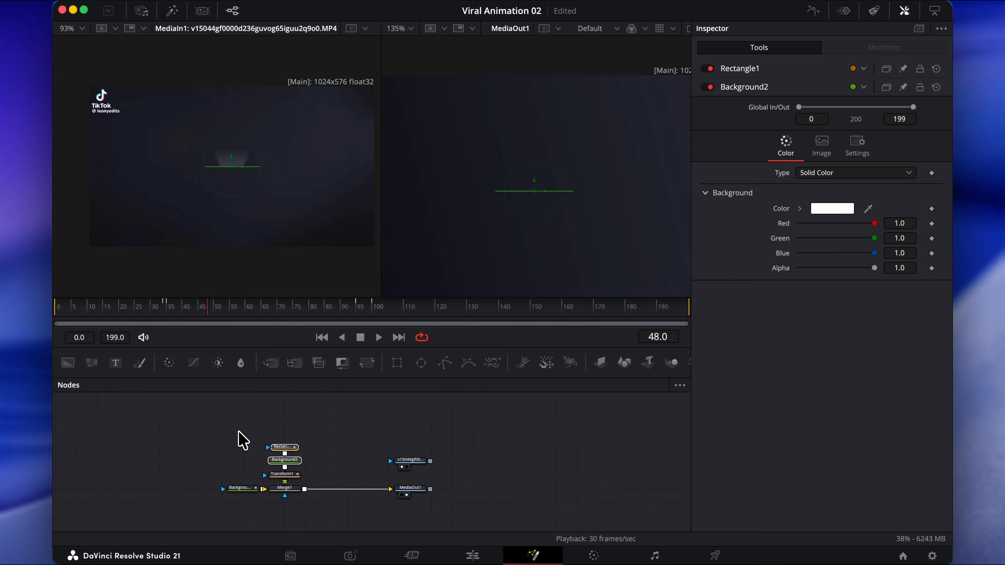
pyautogui.moveTo(287, 462); pyautogui.dragTo(291, 445)
pyautogui.click(337, 460)
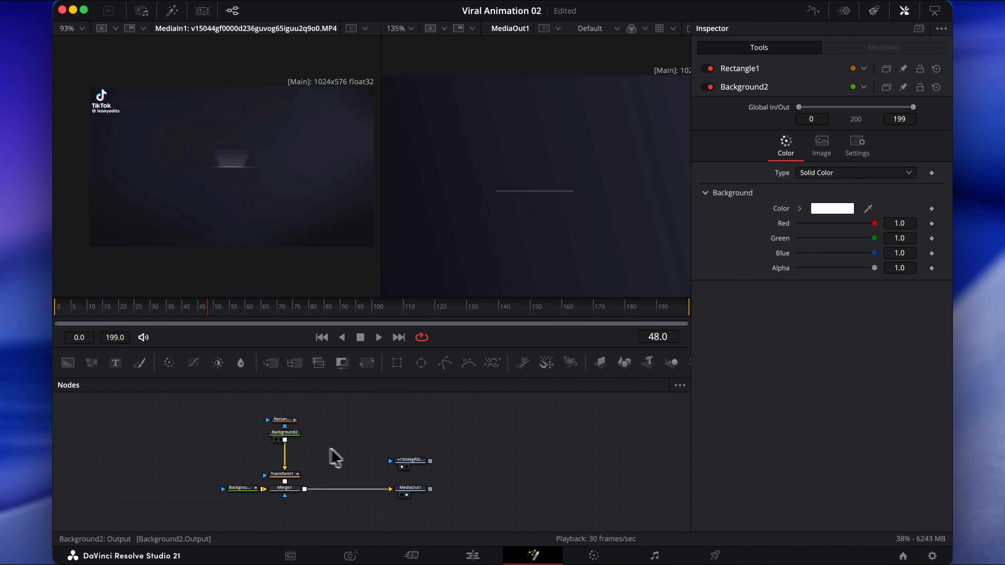
# Step: Add a Background node, colour it white, and merge it over Background2 with the merge placed directly above Transform1
pyautogui.moveTo(67, 363); pyautogui.dragTo(331, 472)
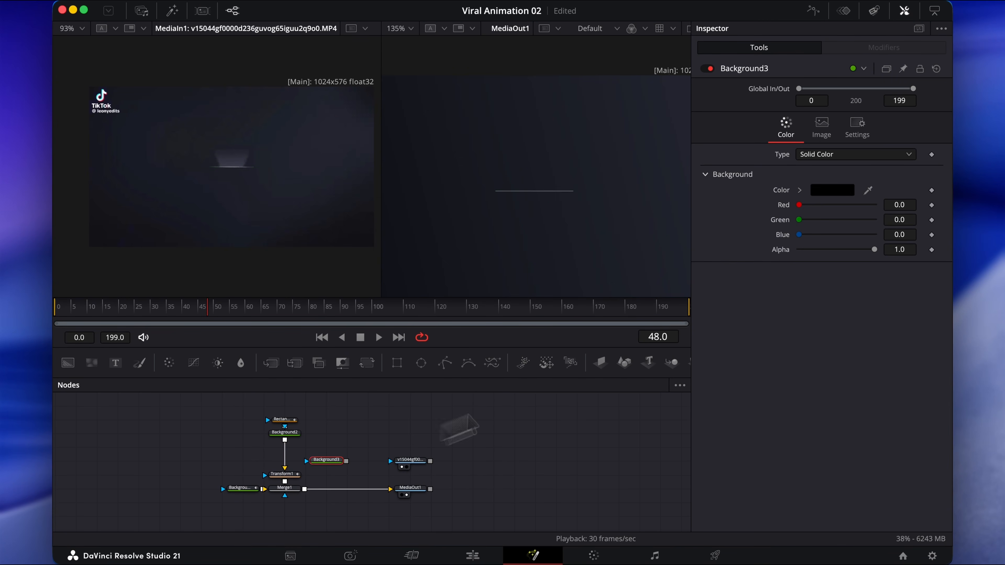
pyautogui.click(842, 192)
pyautogui.moveTo(154, 349); pyautogui.dragTo(70, 359)
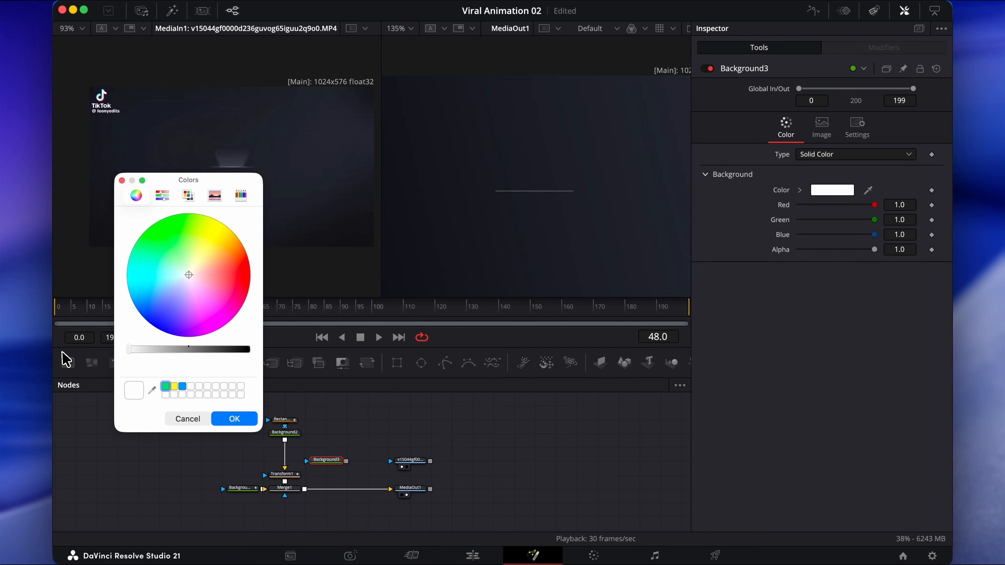
pyautogui.click(234, 418)
pyautogui.moveTo(346, 461); pyautogui.dragTo(288, 447)
pyautogui.moveTo(368, 460); pyautogui.dragTo(286, 461)
# Step: Mask Background3 with a Polygon drawn as a closed trapezoid standing on the white line and widening upward
pyautogui.moveTo(444, 363); pyautogui.dragTo(326, 452)
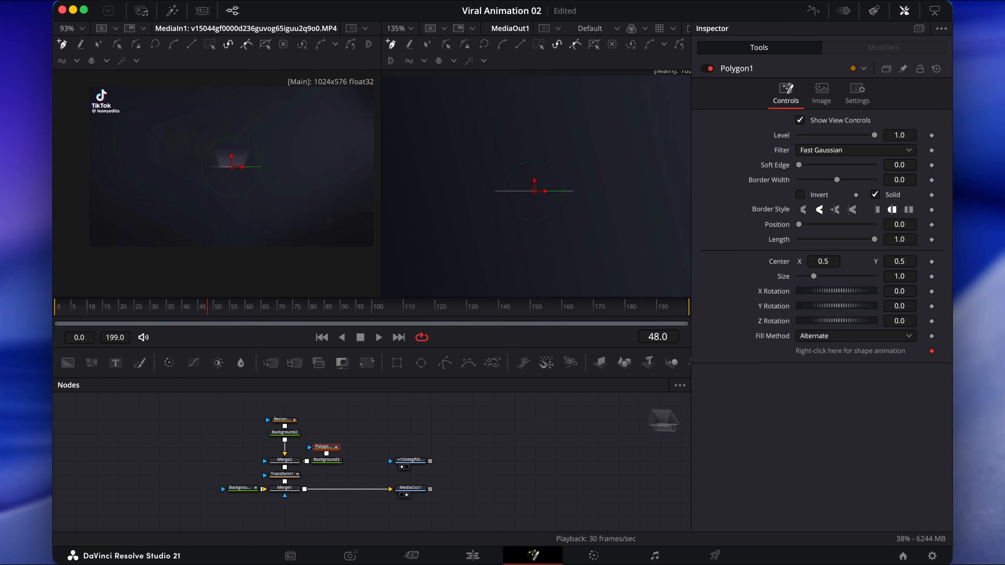
pyautogui.scroll(2, 554, 214)
pyautogui.click(452, 195)
pyautogui.click(555, 194)
pyautogui.click(570, 138)
pyautogui.click(578, 111)
pyautogui.click(426, 108)
pyautogui.click(452, 194)
pyautogui.scroll(-3, 550, 135)
pyautogui.scroll(-1, 513, 200)
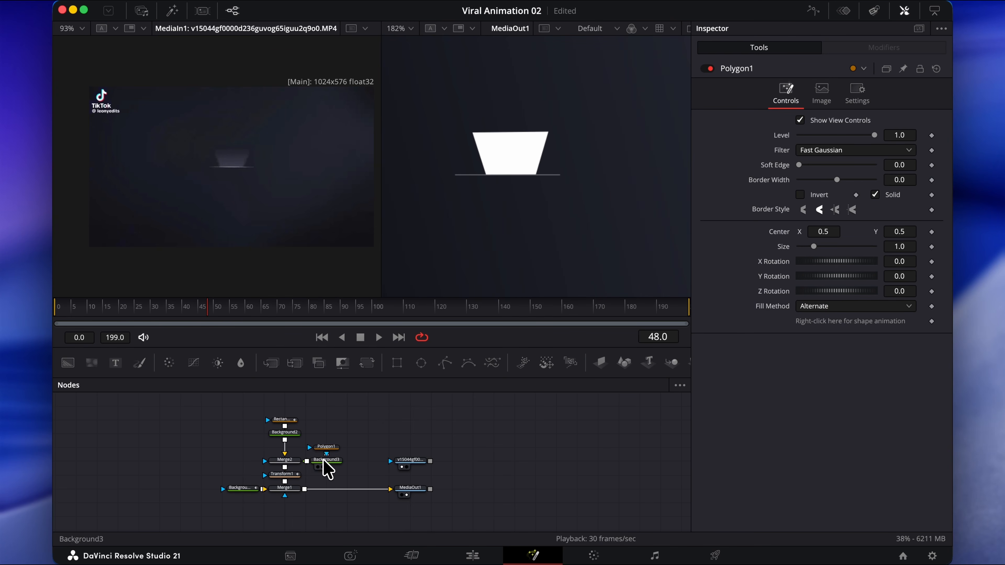
# Step: Change Background3 to a linear gradient running vertically at X 0.5 from the trapezoid's top edge down to the line at Y 0.5
pyautogui.click(327, 460)
pyautogui.click(839, 155)
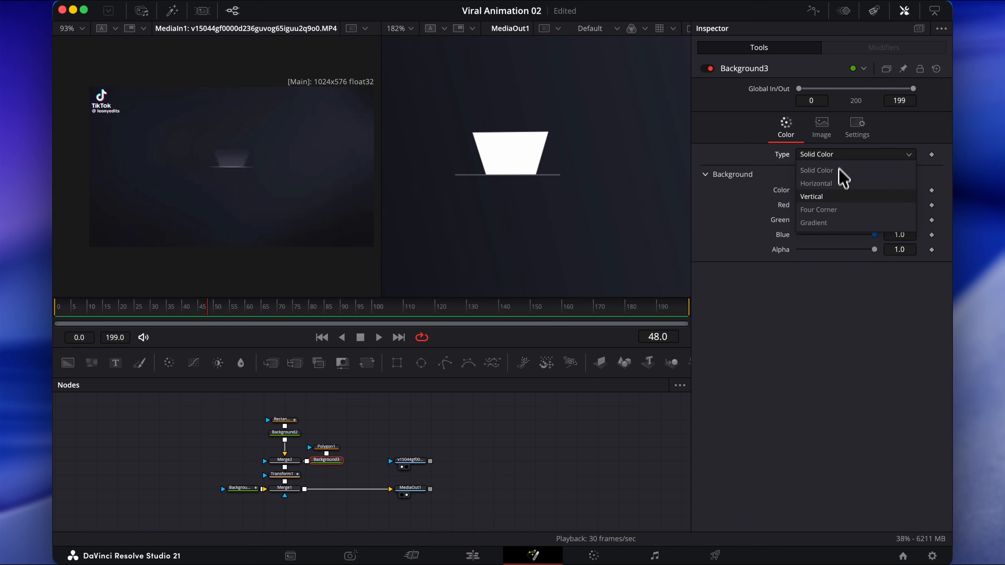
pyautogui.click(827, 223)
pyautogui.scroll(-3, 525, 158)
pyautogui.moveTo(415, 174); pyautogui.dragTo(561, 135)
pyautogui.moveTo(574, 153); pyautogui.dragTo(531, 157)
pyautogui.moveTo(667, 162); pyautogui.dragTo(519, 141)
pyautogui.doubleClick(834, 208)
pyautogui.write('0.5')
pyautogui.press('Tab')
pyautogui.scroll(3, 561, 191)
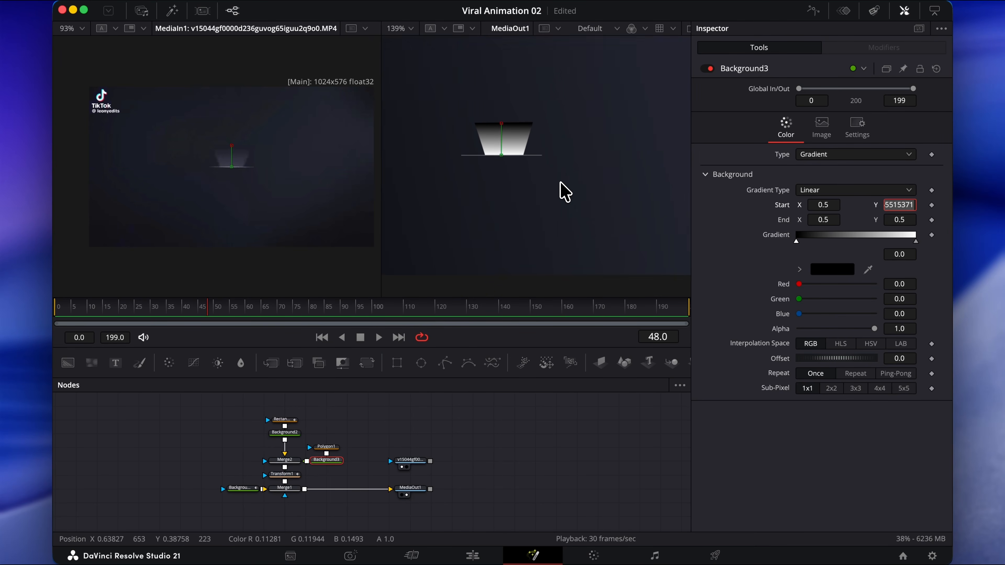
# Step: Set the alpha of both the black and white gradient stops in Background3 to 0
pyautogui.click(796, 241)
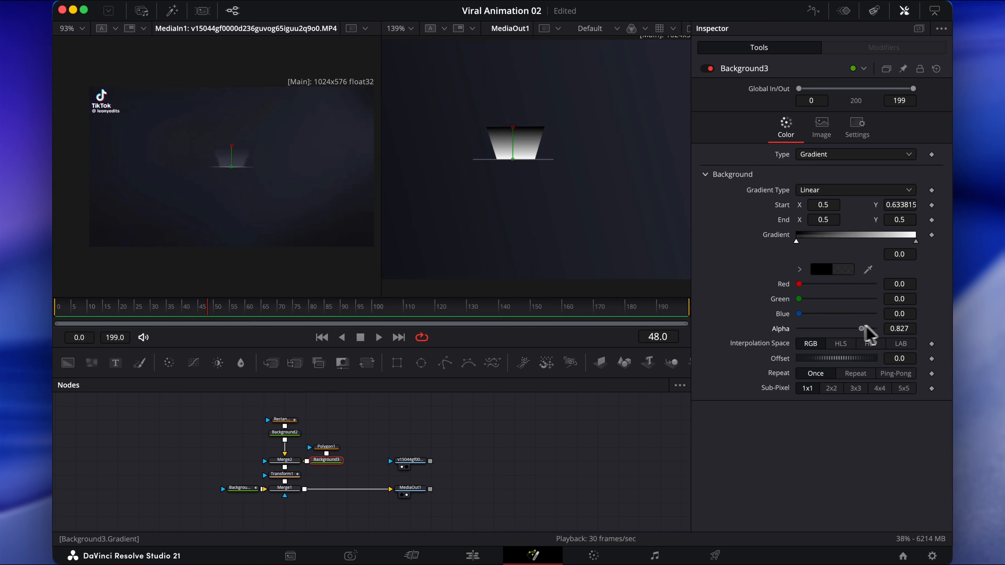
pyautogui.moveTo(874, 329); pyautogui.dragTo(677, 330)
pyautogui.click(916, 242)
pyautogui.moveTo(875, 328); pyautogui.dragTo(810, 333)
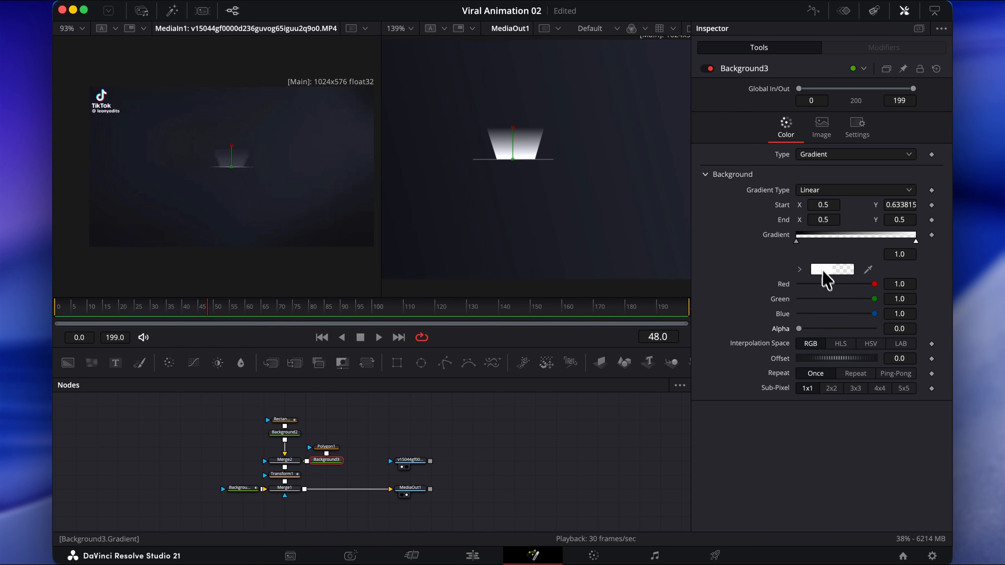
# Step: Set Polygon1's level to 0.2 and add a soft edge to blur the light beam
pyautogui.click(328, 449)
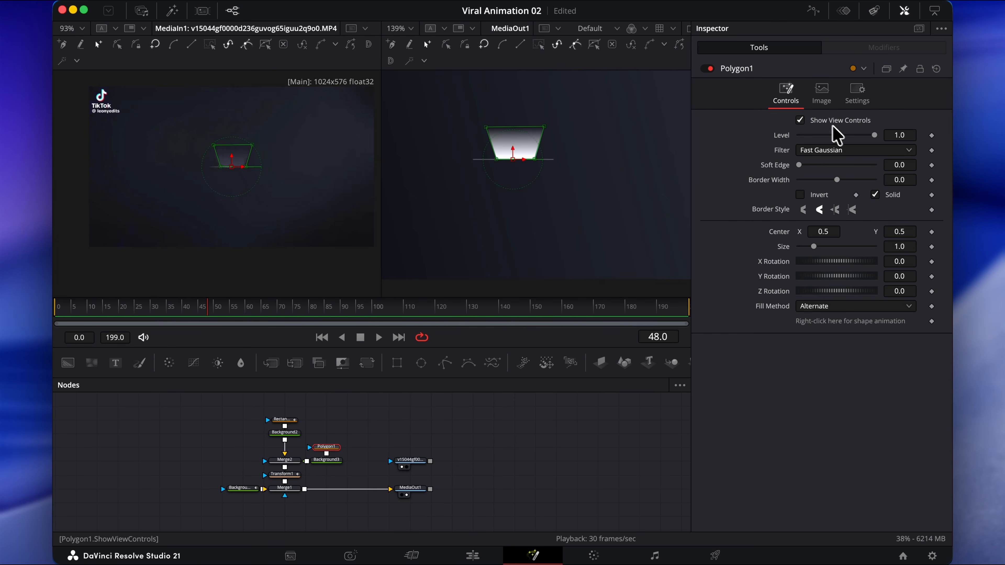
pyautogui.moveTo(871, 135); pyautogui.dragTo(813, 136)
pyautogui.doubleClick(905, 136)
pyautogui.write('0.2')
pyautogui.press('Tab')
pyautogui.click(523, 446)
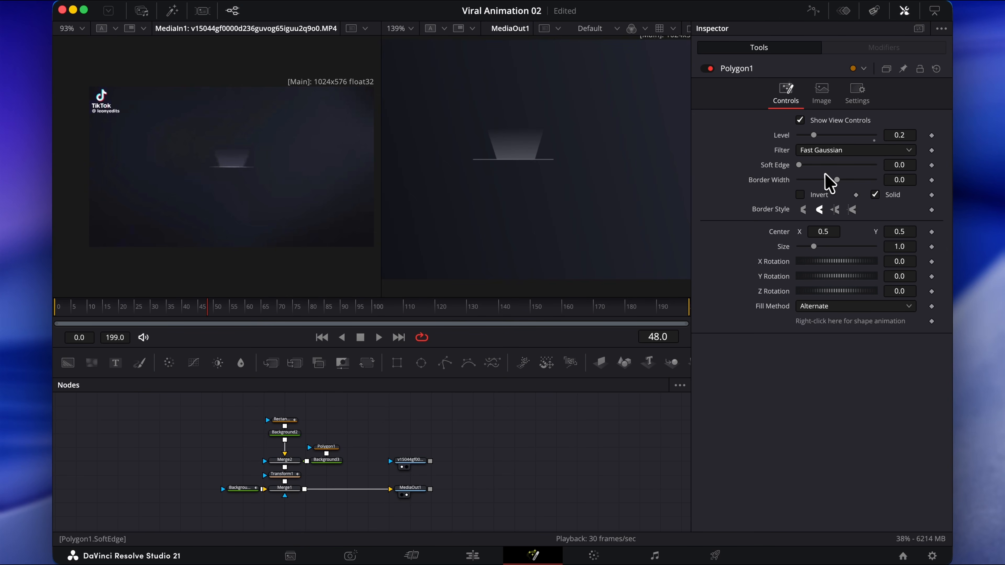
pyautogui.moveTo(890, 166); pyautogui.dragTo(891, 165)
pyautogui.moveTo(891, 165); pyautogui.dragTo(896, 165)
# Step: Move Polygon1 and Background3 up and insert a Transform node between Background3 and its merge
pyautogui.moveTo(355, 470); pyautogui.dragTo(325, 444)
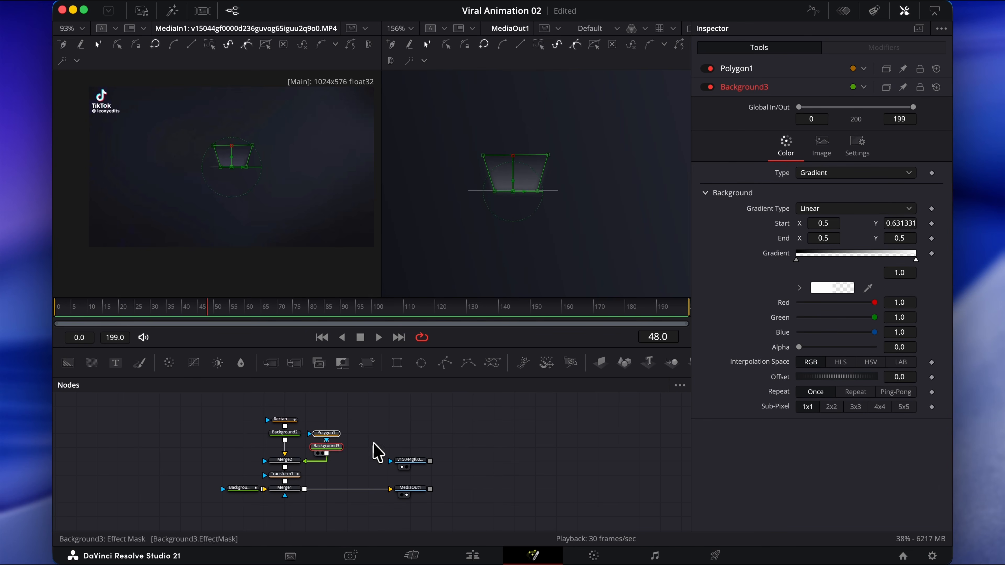
pyautogui.click(330, 448)
pyautogui.hotkey('shift', 'space')
pyautogui.write('trans')
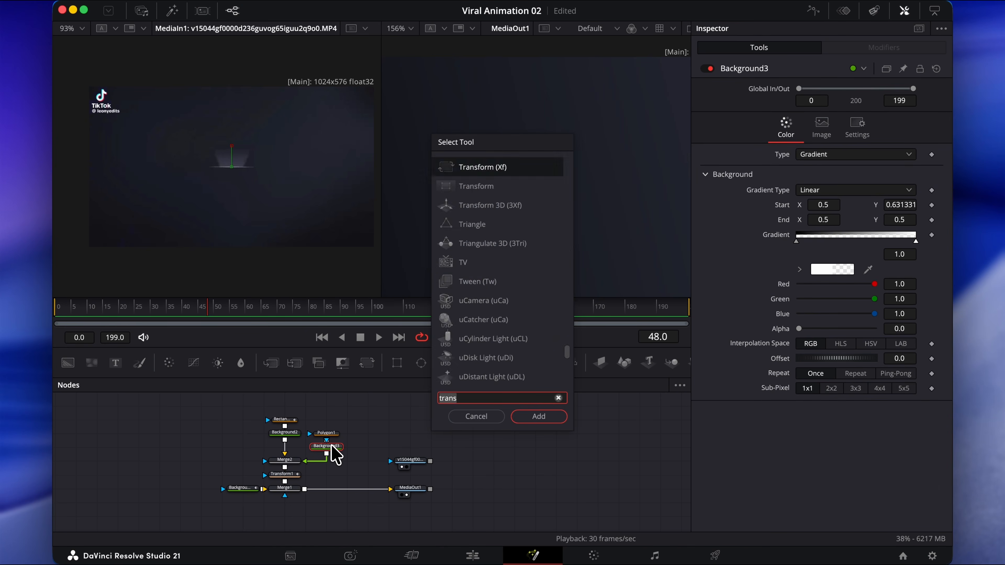
pyautogui.press('BackSpace')
pyautogui.press('Return')
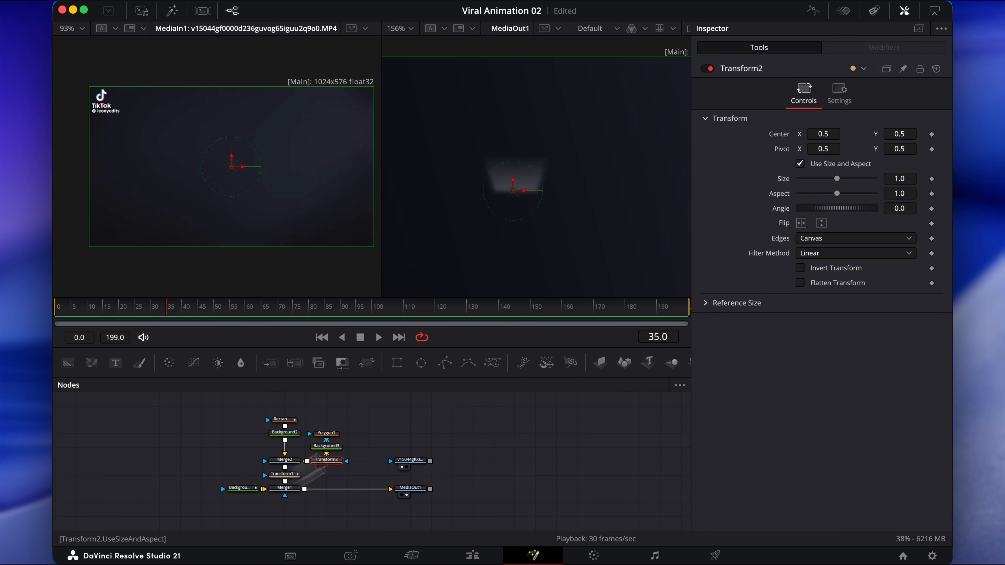
# Step: Turn off Transform2's Use Size and Aspect, keyframe X Size from 0 at frame 35 to 1.0 at frame 48, and preview it
pyautogui.click(800, 163)
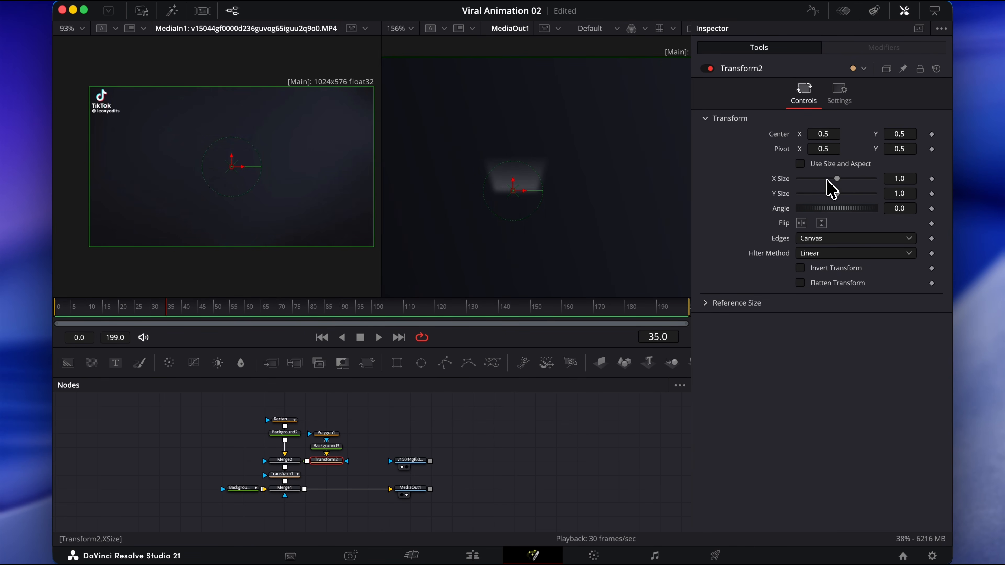
pyautogui.click(932, 180)
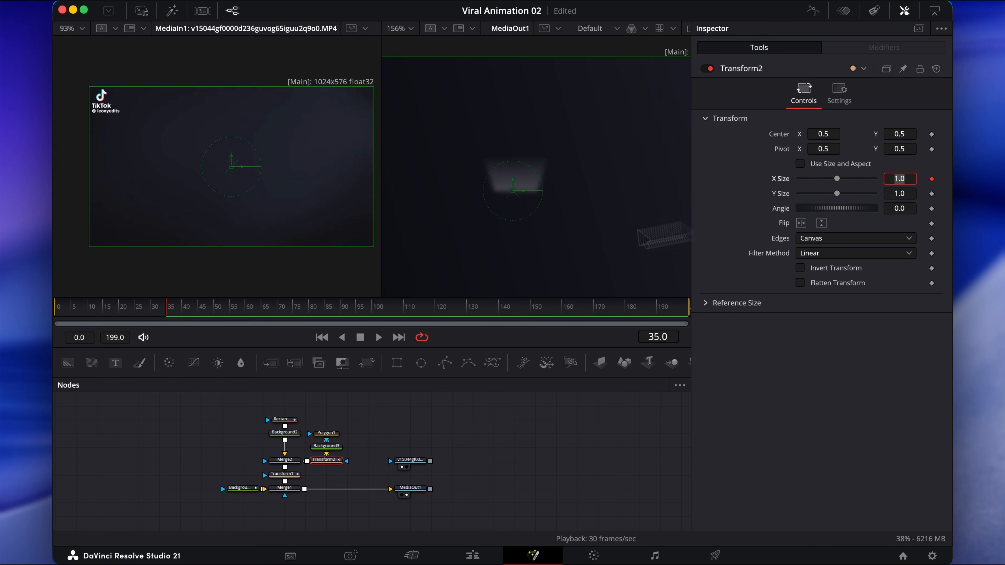
pyautogui.click(207, 309)
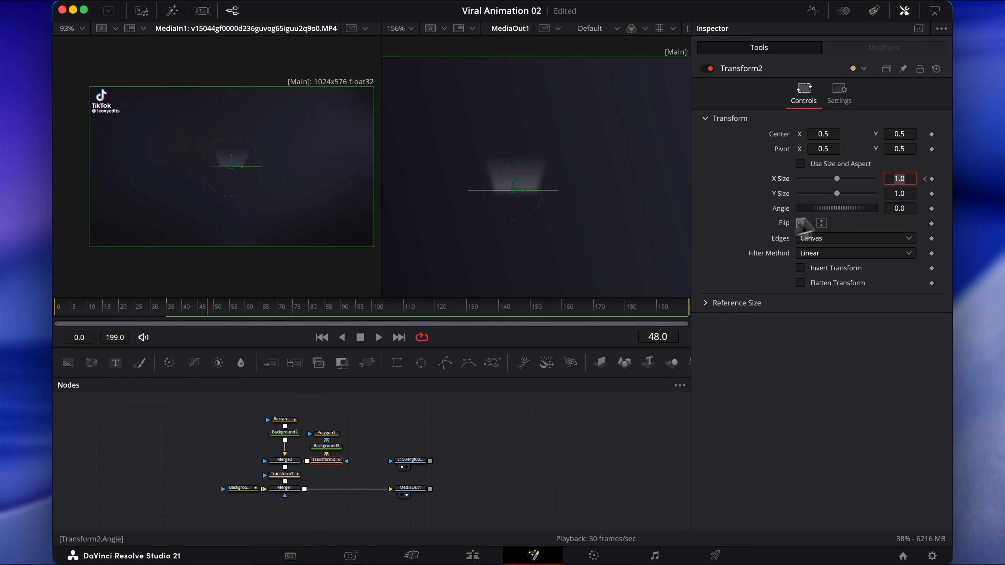
pyautogui.click(924, 179)
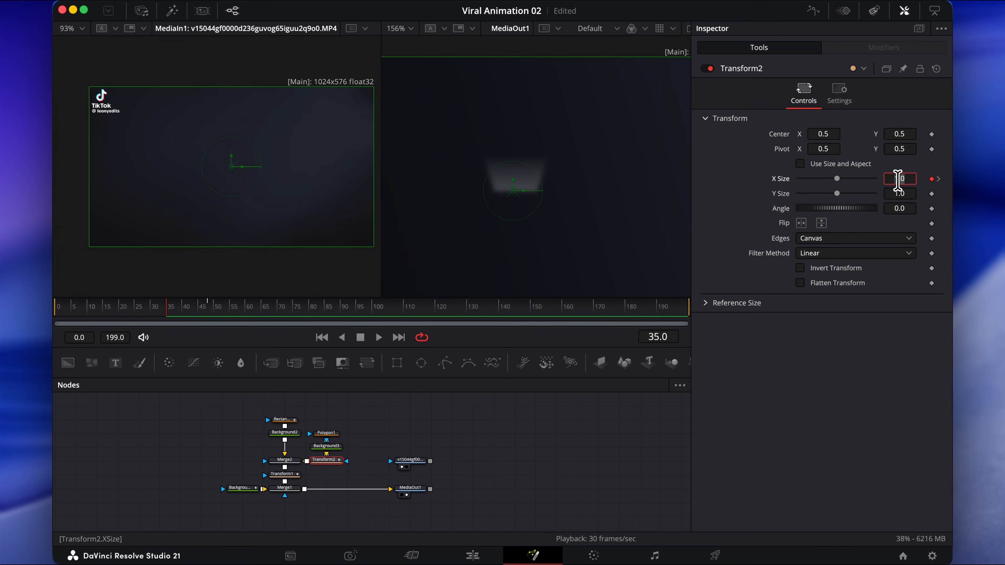
pyautogui.click(900, 179)
pyautogui.write('0')
pyautogui.press('Tab')
pyautogui.click(490, 459)
pyautogui.moveTo(153, 309); pyautogui.dragTo(222, 308)
# Step: Apply In Cubic easing to Transform2's X Size curve and lengthen the first keyframe's handle for a slower start
pyautogui.click(815, 14)
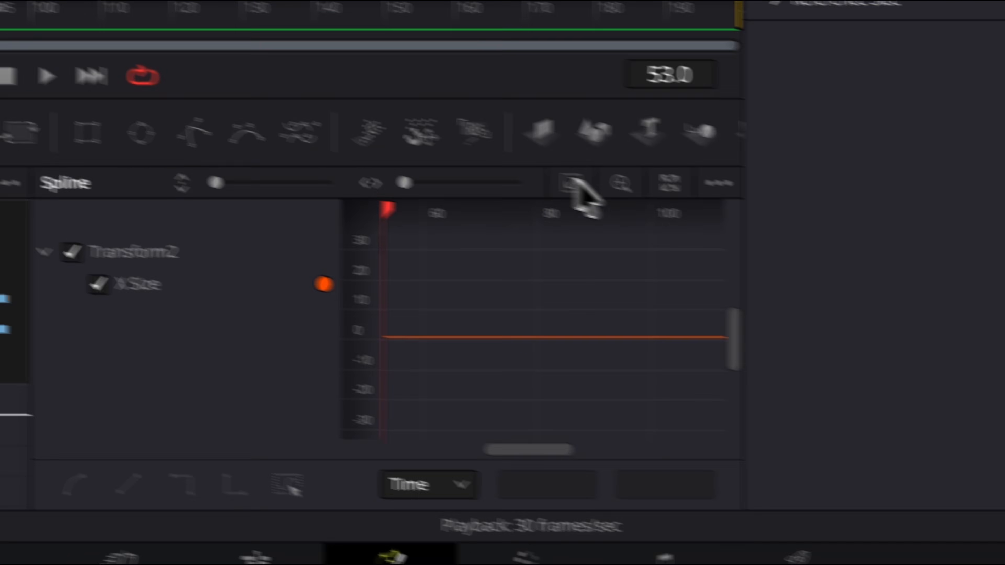
pyautogui.click(614, 386)
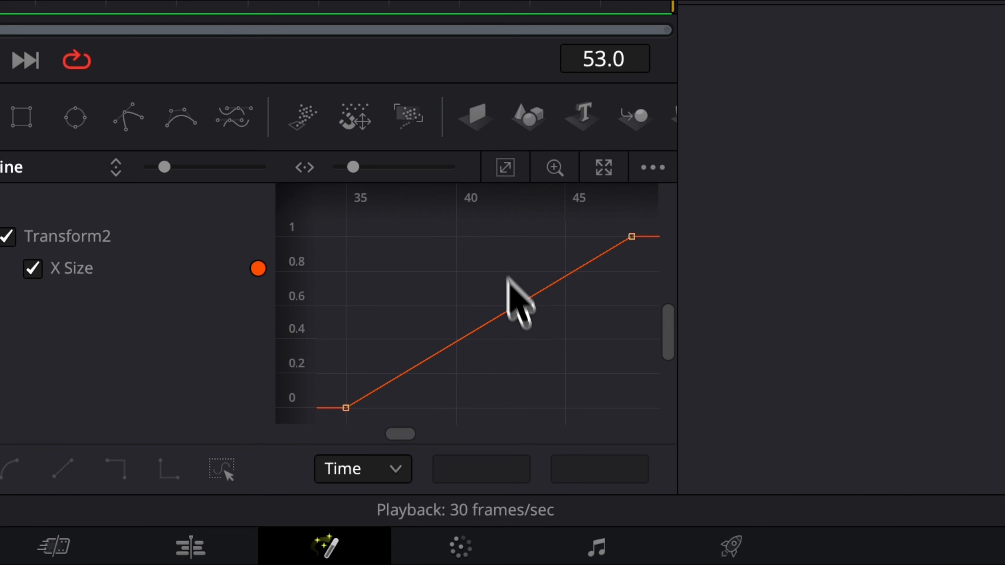
pyautogui.press('super+a')
pyautogui.rightClick(527, 337)
pyautogui.moveTo(673, 291)
pyautogui.click(725, 322)
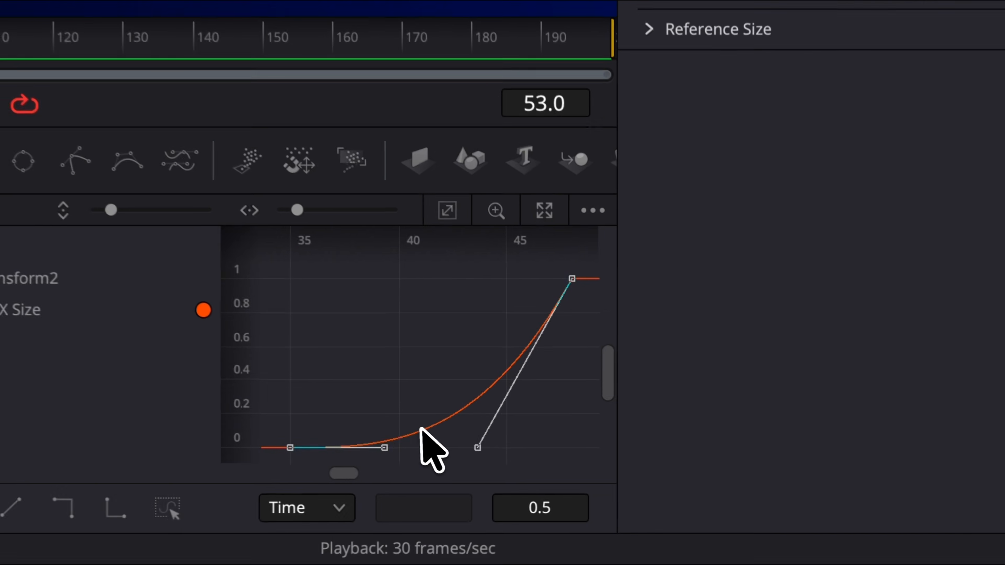
pyautogui.moveTo(387, 448); pyautogui.dragTo(437, 438)
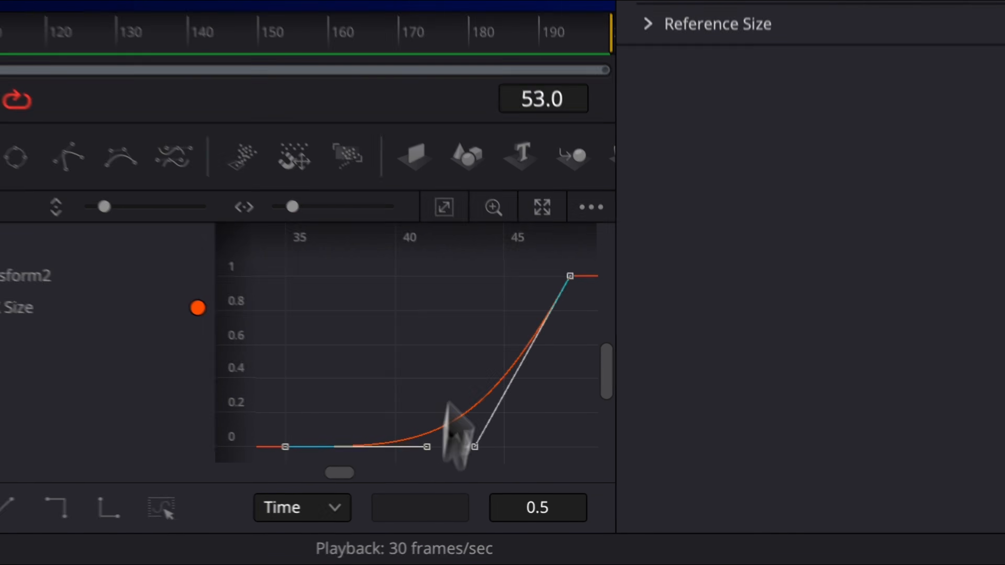
# Step: Keyframe a flicker in Polygon1's Level: 0.2 at frame 75, 0 at frame 76, and 0.2 again at frame 77
pyautogui.press('Left')
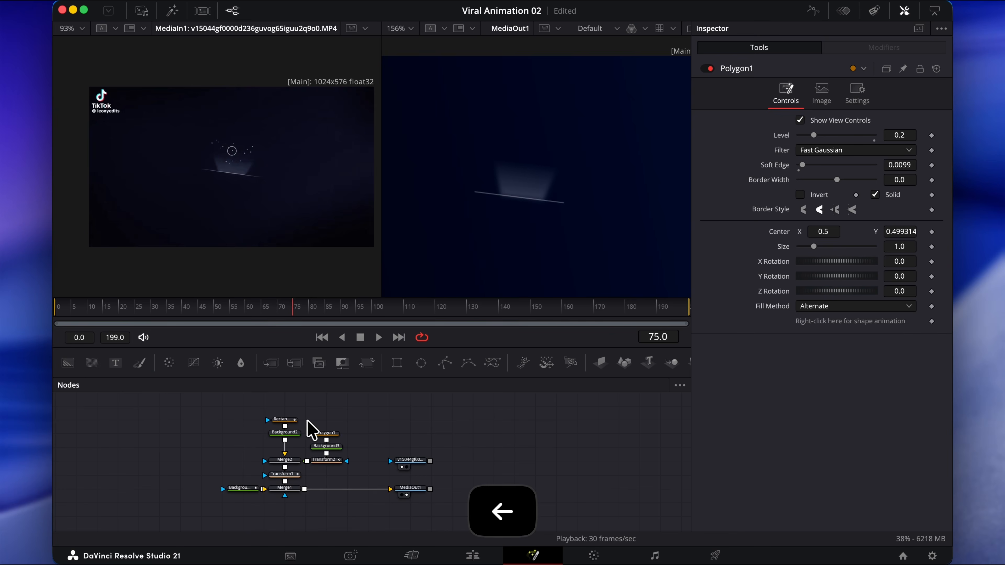
pyautogui.click(326, 434)
pyautogui.click(932, 135)
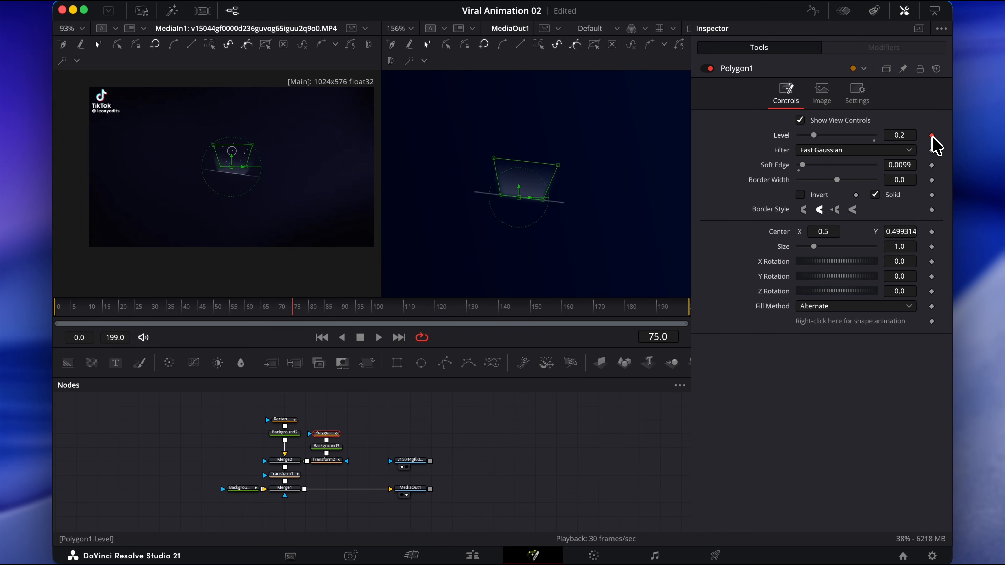
pyautogui.press('Right')
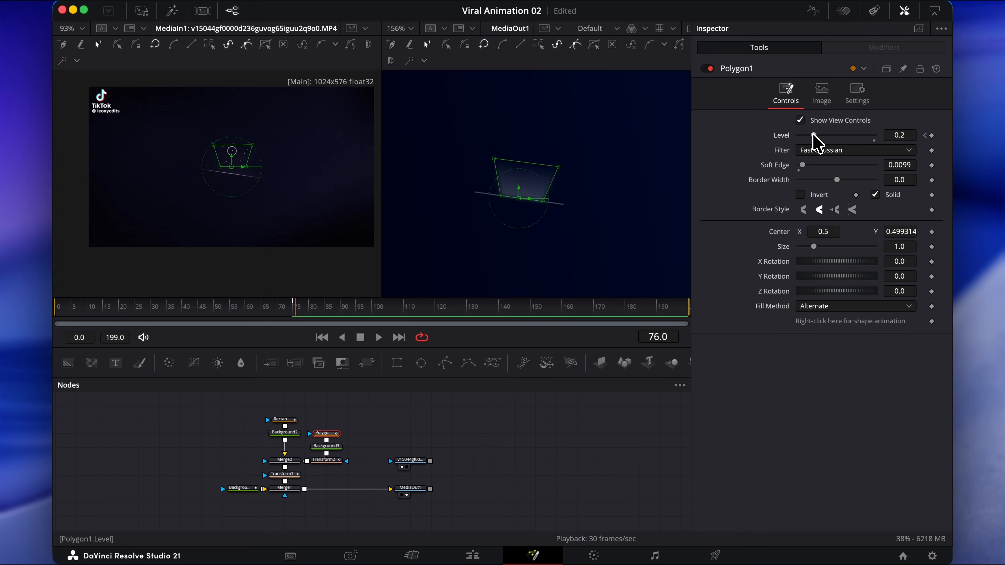
pyautogui.moveTo(815, 137); pyautogui.dragTo(735, 146)
pyautogui.press('Right')
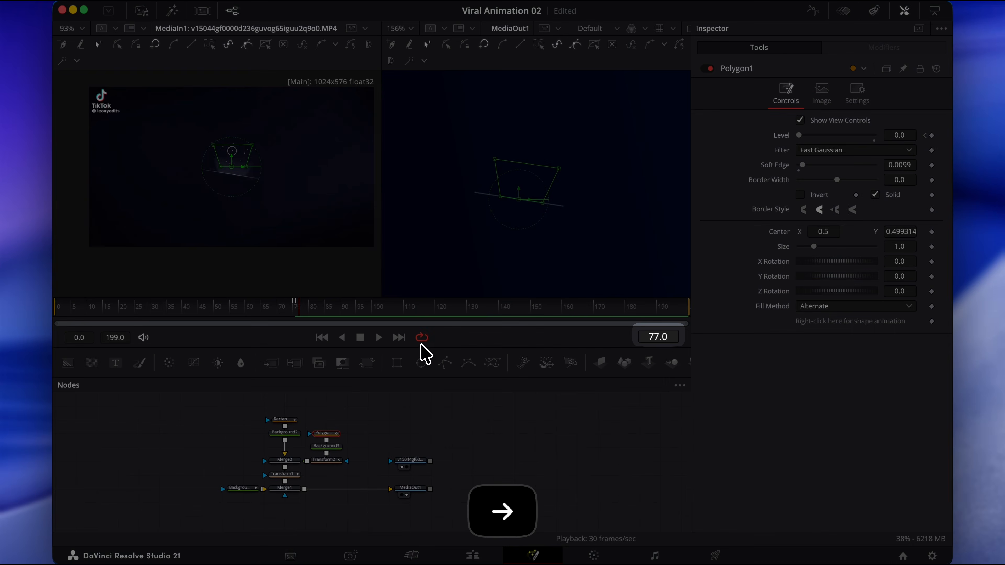
pyautogui.moveTo(799, 135); pyautogui.dragTo(816, 136)
pyautogui.click(897, 135)
pyautogui.press('BackSpace')
pyautogui.press('BackSpace')
pyautogui.press('Tab')
# Step: Keyframe a second flicker in Polygon1's Level: 0.2 at frame 82, 0 at frames 83 and 84, and 0.2 at frame 85
pyautogui.click(304, 307)
pyautogui.moveTo(304, 306); pyautogui.dragTo(316, 307)
pyautogui.click(932, 136)
pyautogui.press('Right')
pyautogui.moveTo(814, 135); pyautogui.dragTo(759, 141)
pyautogui.press('Right')
pyautogui.press('Right')
pyautogui.press('Left')
pyautogui.click(932, 135)
pyautogui.press('Down')
pyautogui.press('Right')
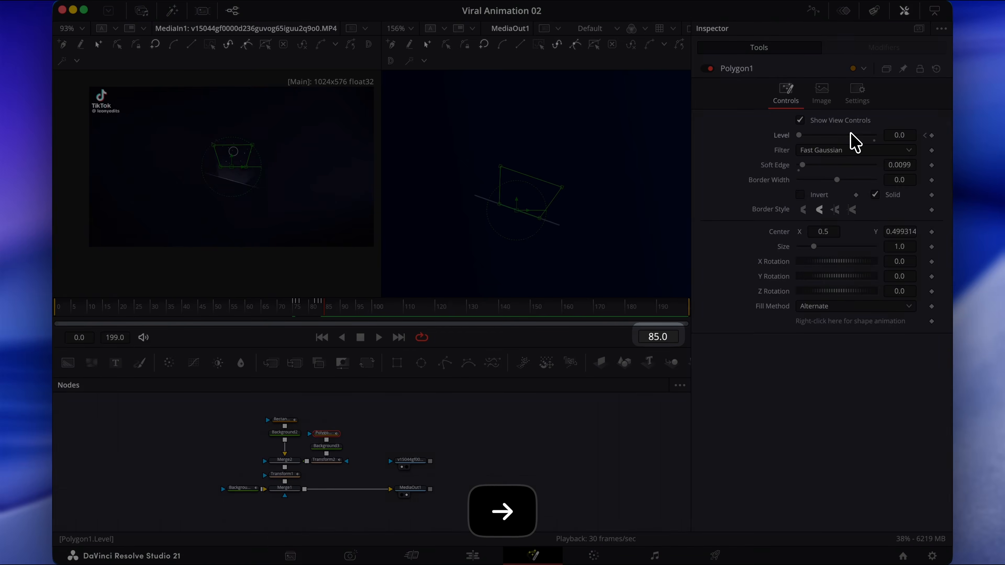
pyautogui.doubleClick(894, 137)
pyautogui.write('0.2')
pyautogui.press('Tab')
pyautogui.press('Right')
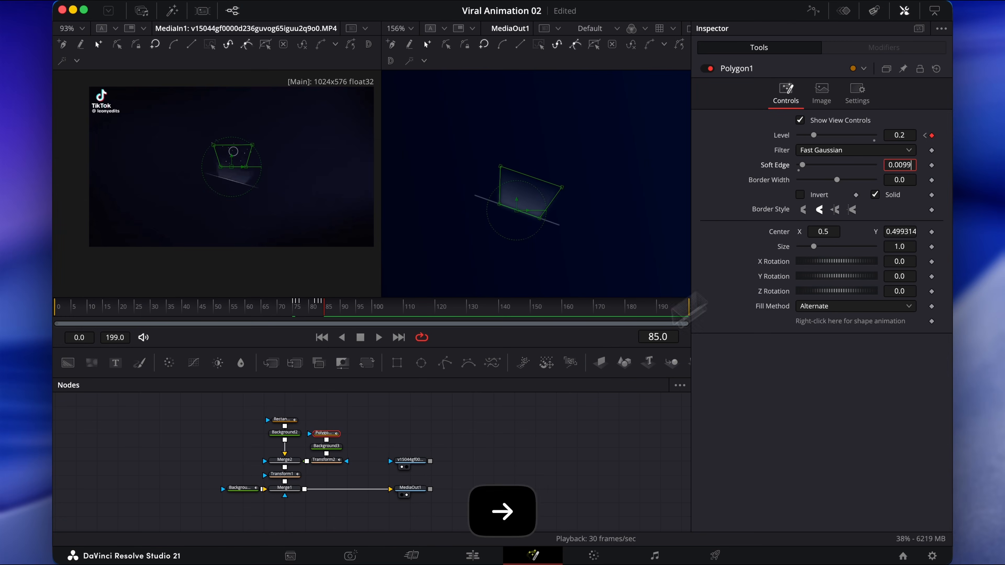
# Step: Set Polygon1's Level to 0 at frame 86 and keep Polygon1 selected
pyautogui.click(507, 427)
pyautogui.press('Right')
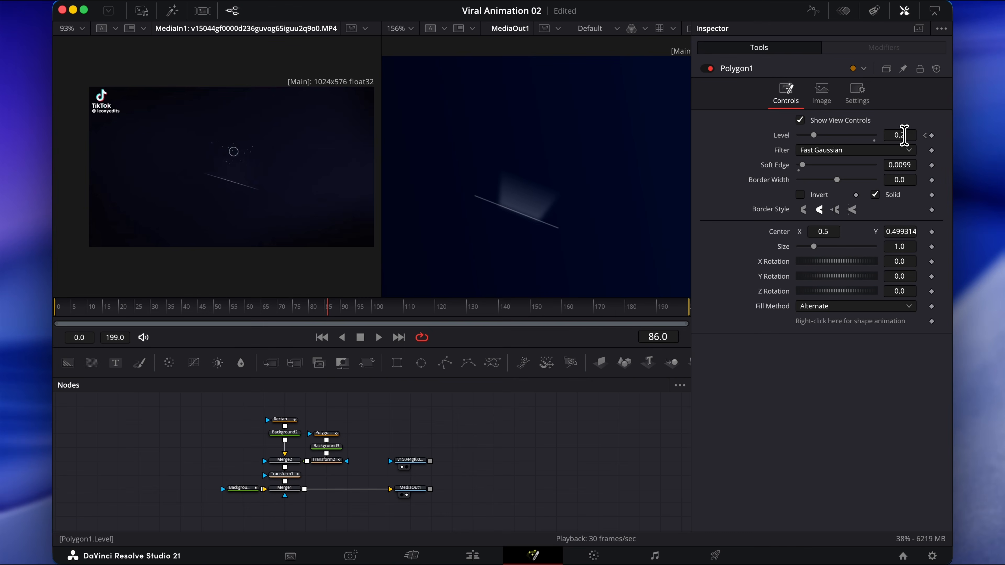
pyautogui.write('0')
pyautogui.press('Tab')
pyautogui.click(325, 432)
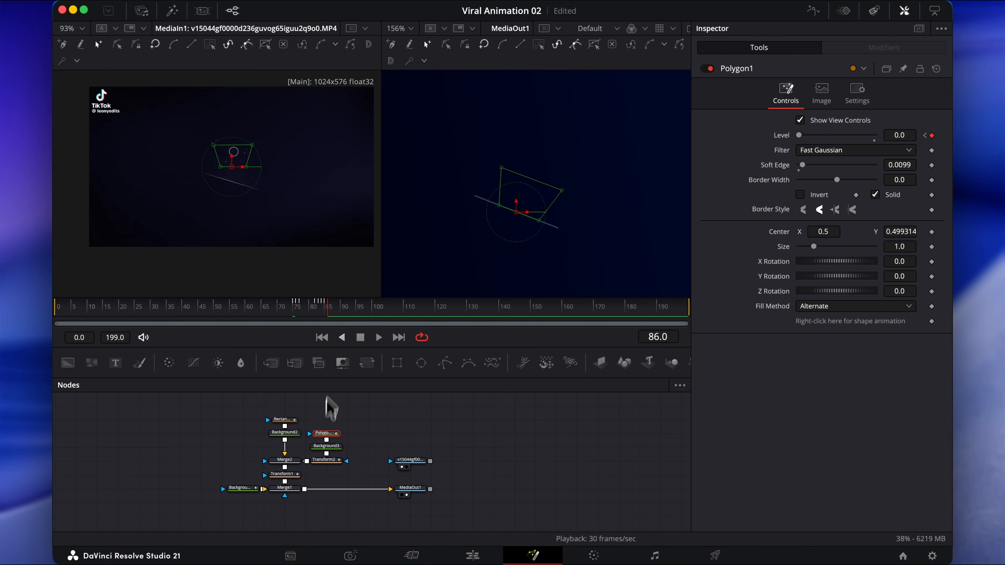
# Step: Keyframe Polygon1's Level at 0 on frame 90 and set it to 0.2 on frame 91
pyautogui.press('Left')
pyautogui.press('Right')
pyautogui.press('Right')
pyautogui.press('Right')
pyautogui.press('Right')
pyautogui.press('Left')
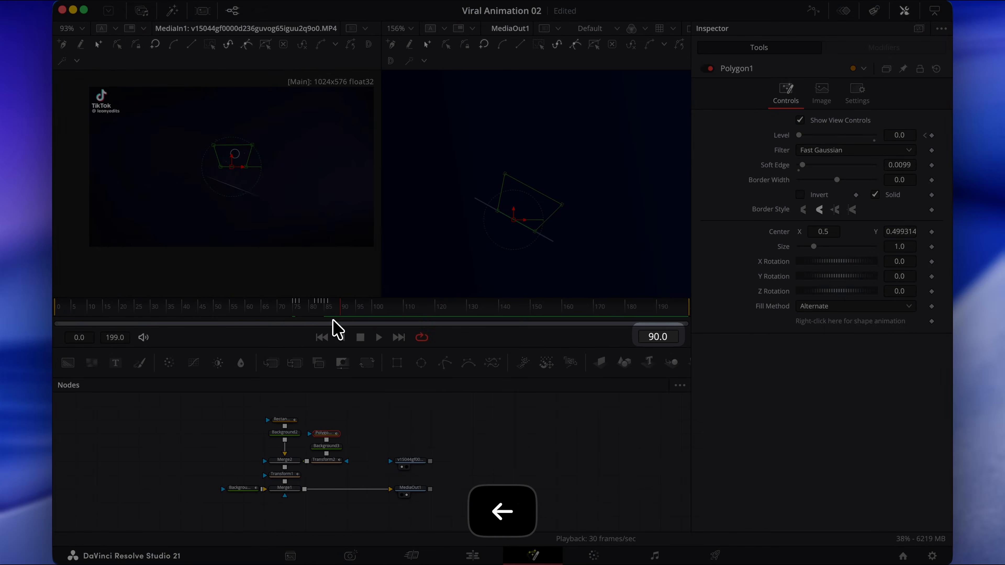
pyautogui.click(932, 135)
pyautogui.press('Right')
pyautogui.click(900, 135)
pyautogui.write('0.2')
pyautogui.press('Tab')
pyautogui.click(750, 381)
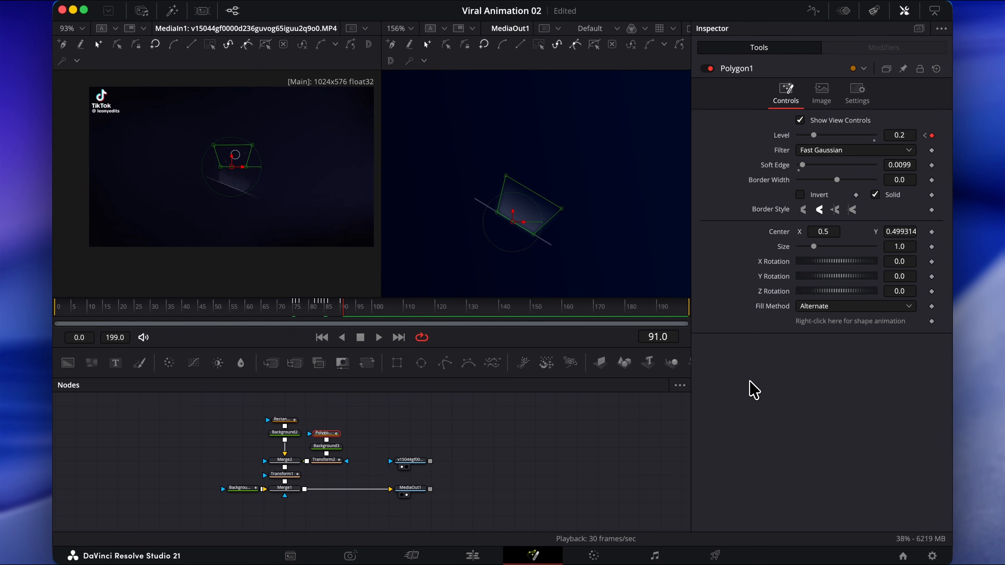
# Step: Continue the flicker by setting Polygon1's Level to 0 at frame 92 and to 0.2 at frame 93
pyautogui.moveTo(347, 308); pyautogui.dragTo(352, 311)
pyautogui.press('Right')
pyautogui.doubleClick(896, 136)
pyautogui.write('0')
pyautogui.press('Tab')
pyautogui.doubleClick(903, 136)
pyautogui.write('0.')
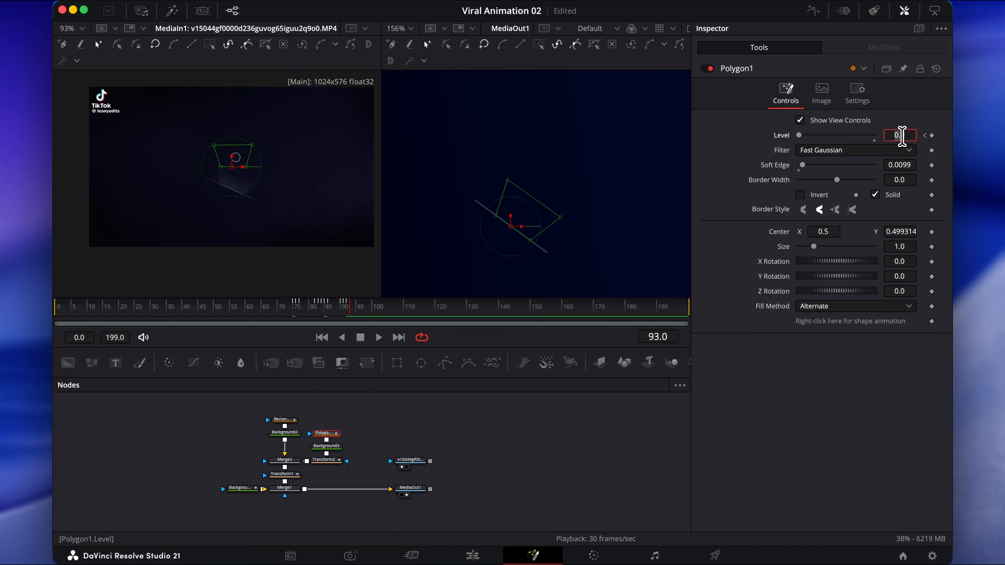
pyautogui.write('2')
pyautogui.press('Tab')
# Step: Set Polygon1's Level to 0 at frame 95 and play back the flickering beam
pyautogui.click(353, 316)
pyautogui.moveTo(354, 313); pyautogui.dragTo(357, 313)
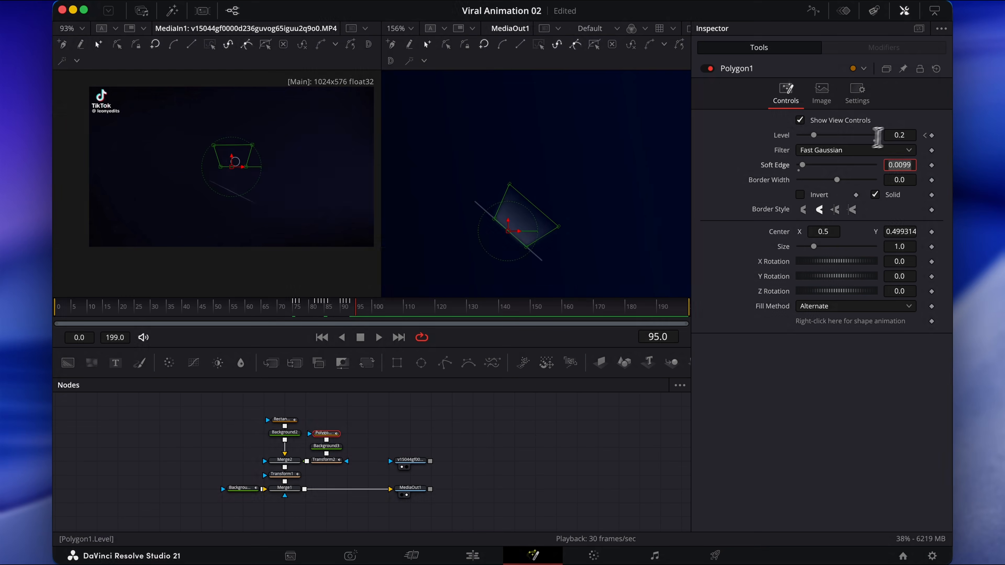
pyautogui.moveTo(815, 135); pyautogui.dragTo(798, 135)
pyautogui.click(303, 313)
pyautogui.press('space')
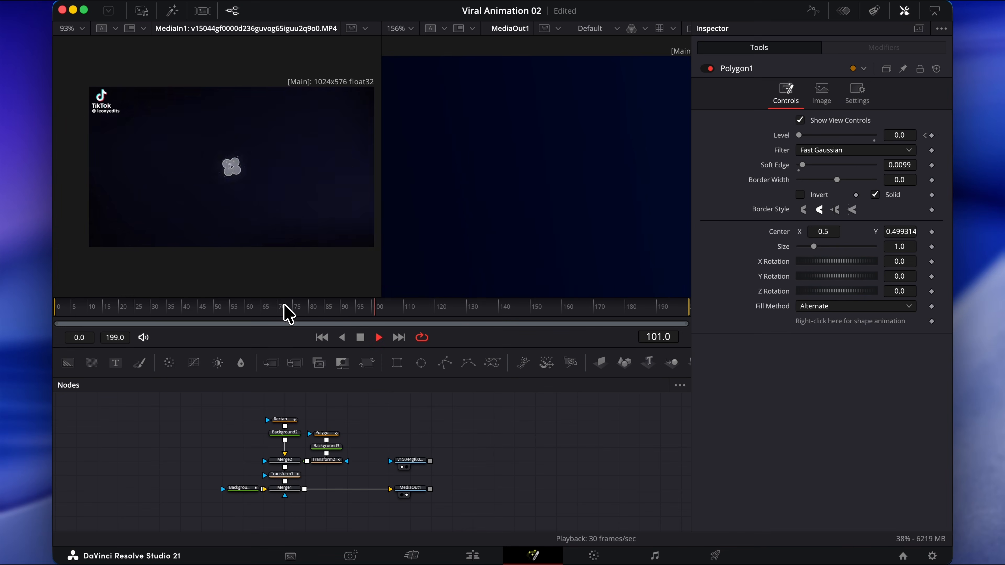
# Step: Move the transparent black stop of Background3's gradient to about 0.08
pyautogui.click(327, 447)
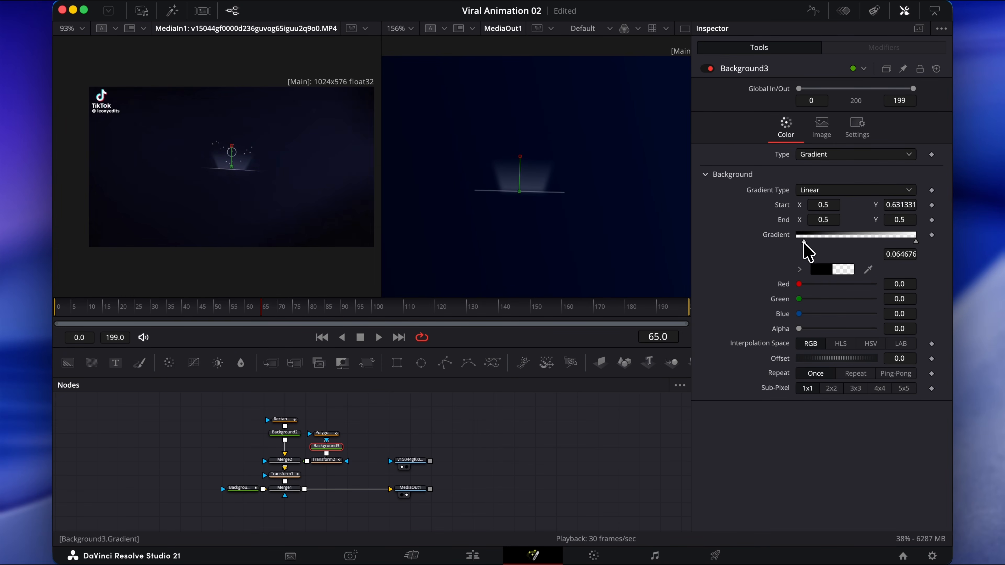
pyautogui.moveTo(805, 242); pyautogui.dragTo(806, 243)
pyautogui.click(559, 418)
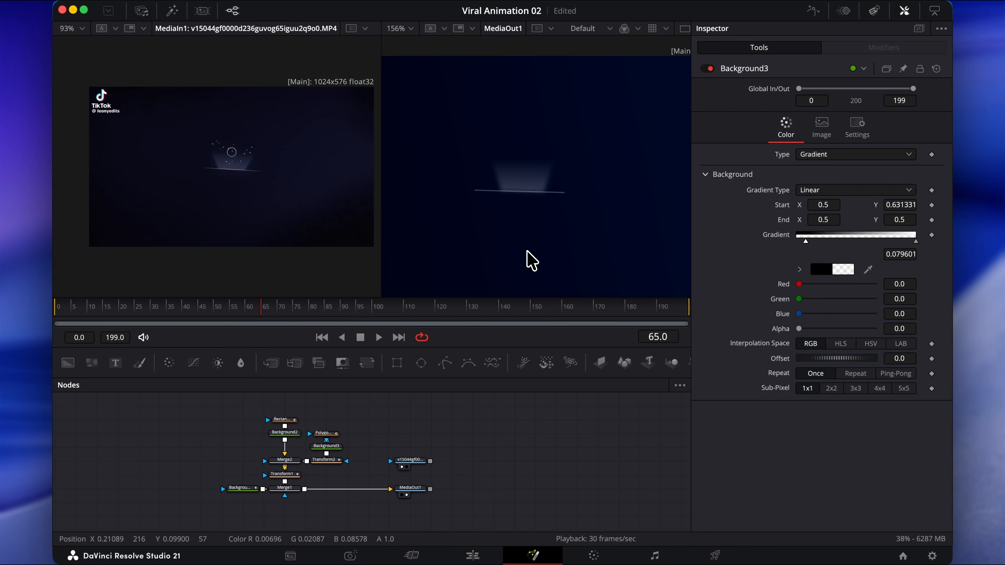
# Step: Reshape Polygon1 by moving its upper corners outward so the light beam gets wider at its top
pyautogui.scroll(-2, 528, 250)
pyautogui.click(327, 433)
pyautogui.scroll(2, 546, 221)
pyautogui.moveTo(485, 159); pyautogui.dragTo(479, 181)
pyautogui.click(505, 415)
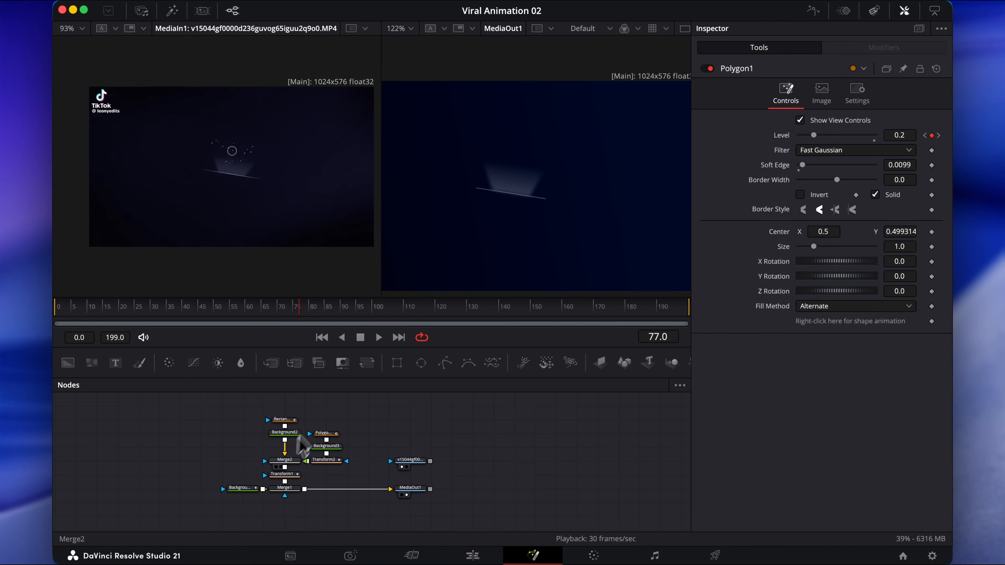
pyautogui.click(282, 460)
pyautogui.click(853, 135)
pyautogui.click(519, 439)
# Step: Move Polygon1 and Background3 up together and add a Neo Glow node after Background3
pyautogui.moveTo(359, 457); pyautogui.dragTo(267, 426)
pyautogui.moveTo(327, 447); pyautogui.dragTo(328, 433)
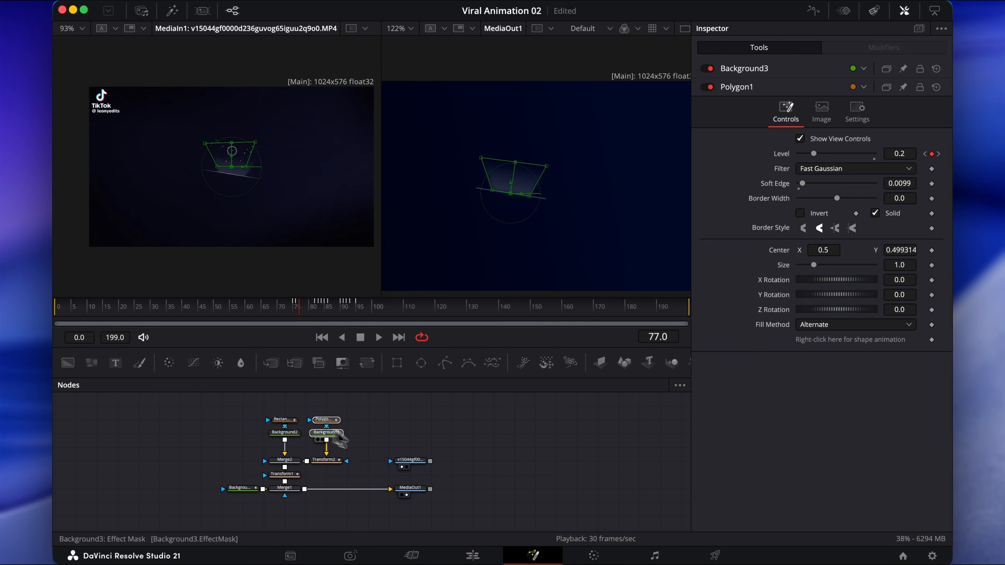
pyautogui.click(327, 434)
pyautogui.hotkey('shift', 'space')
pyautogui.write('neoglow')
pyautogui.press('Return')
# Step: Add a Neo Glow node after Background2 and scrub the timeline to check the glow
pyautogui.click(284, 433)
pyautogui.hotkey('shift', 'space')
pyautogui.write('neoglow')
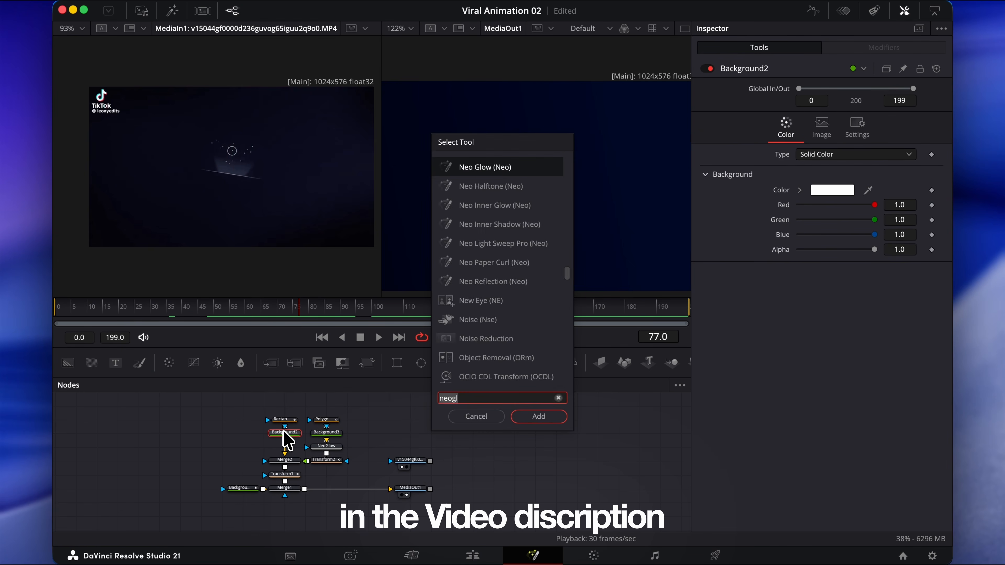
pyautogui.press('Return')
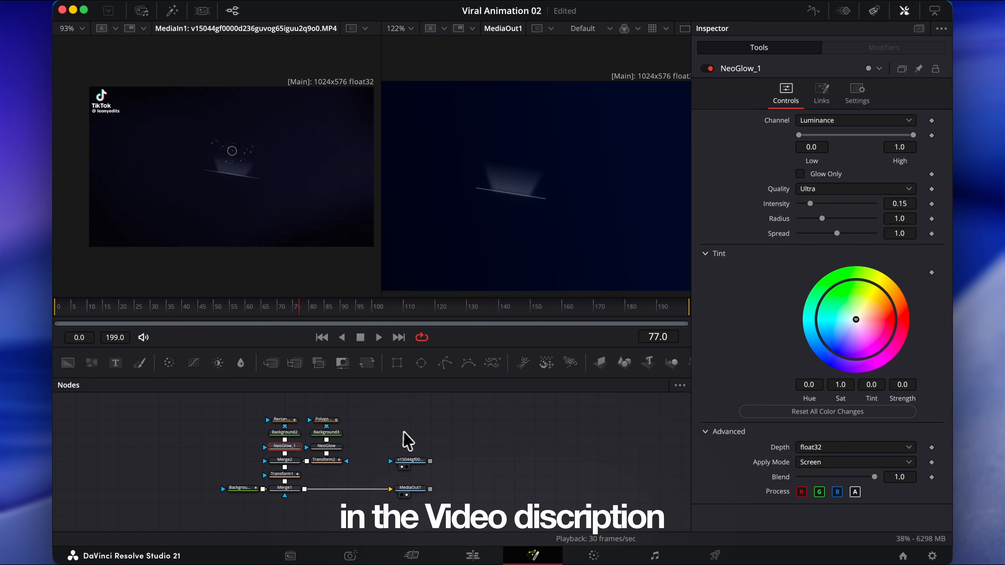
pyautogui.moveTo(296, 317); pyautogui.dragTo(137, 315)
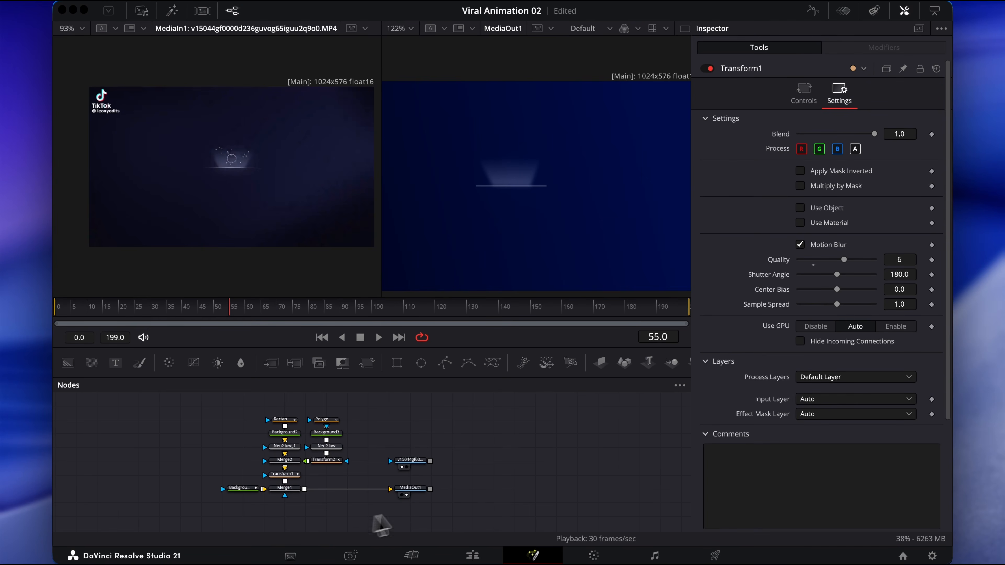
# Step: Move MediaOut1 and the reference MediaIn1 farther from Merge1 and merge a new Background node over Merge1's output
pyautogui.moveTo(431, 522); pyautogui.dragTo(410, 457)
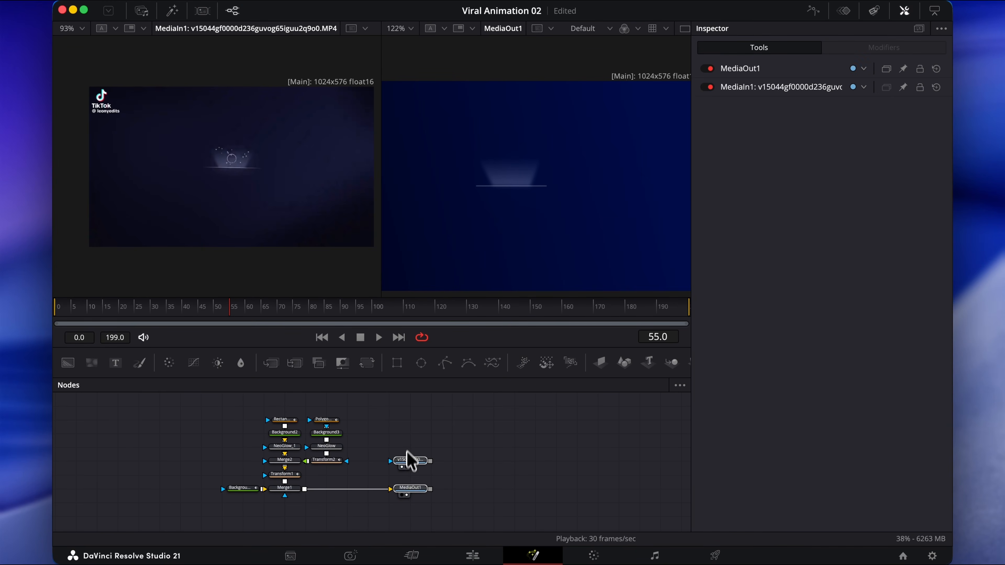
pyautogui.moveTo(411, 495); pyautogui.dragTo(519, 493)
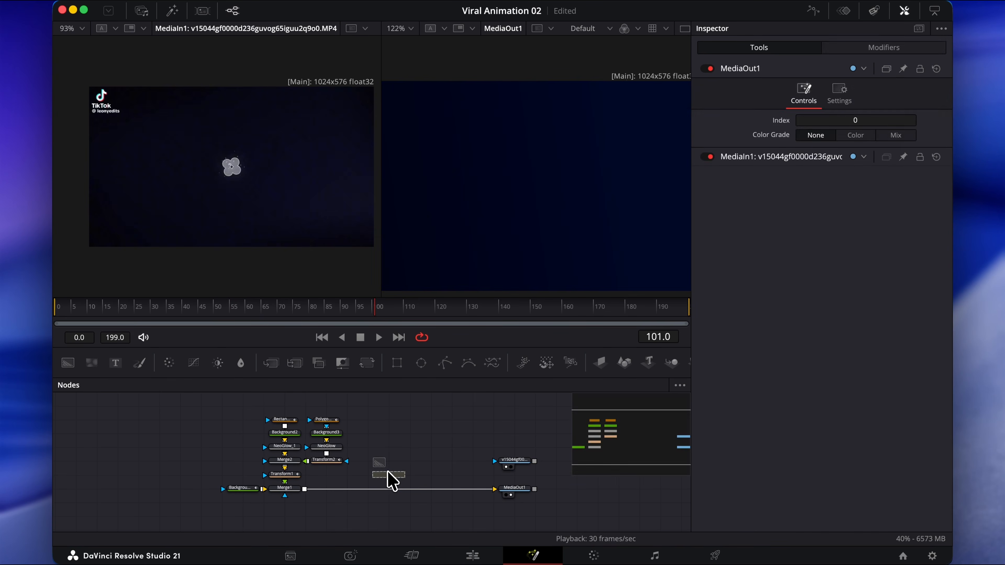
pyautogui.click(386, 477)
pyautogui.moveTo(409, 475); pyautogui.dragTo(305, 489)
pyautogui.click(387, 476)
# Step: Make Background4 white and mask it with a new Ellipse node
pyautogui.click(836, 191)
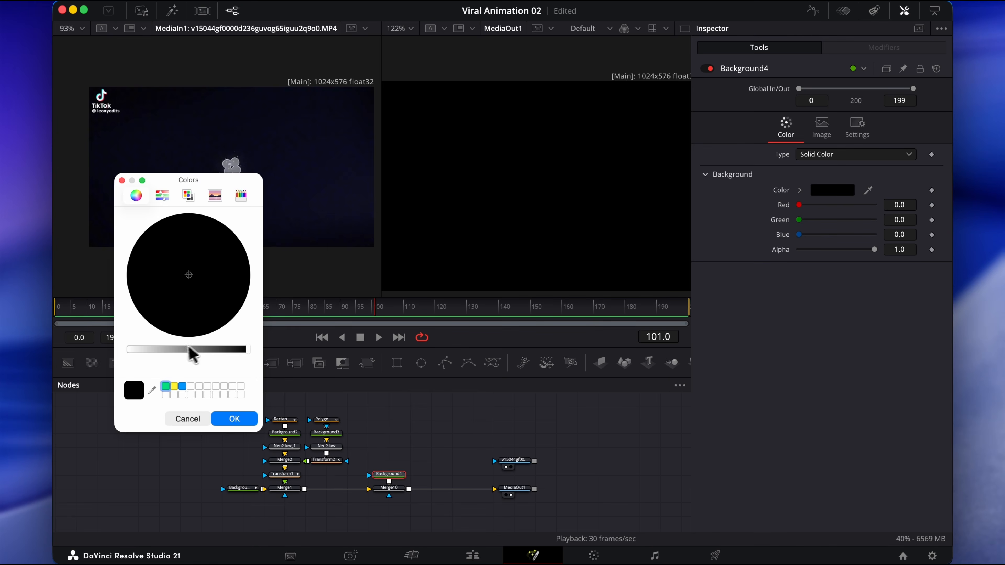
pyautogui.moveTo(198, 349); pyautogui.dragTo(86, 353)
pyautogui.click(234, 419)
pyautogui.moveTo(421, 363); pyautogui.dragTo(390, 461)
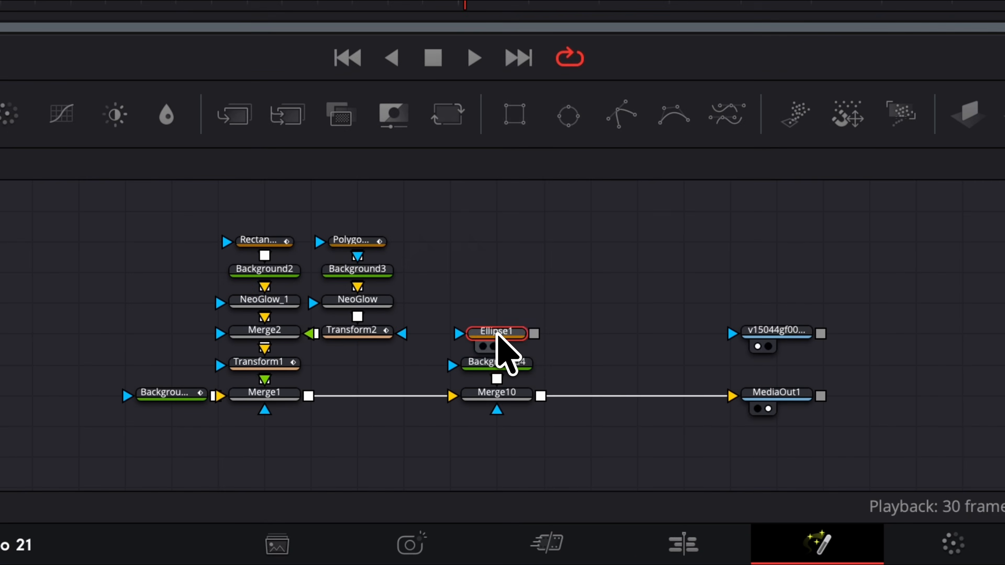
pyautogui.moveTo(533, 334); pyautogui.dragTo(513, 382)
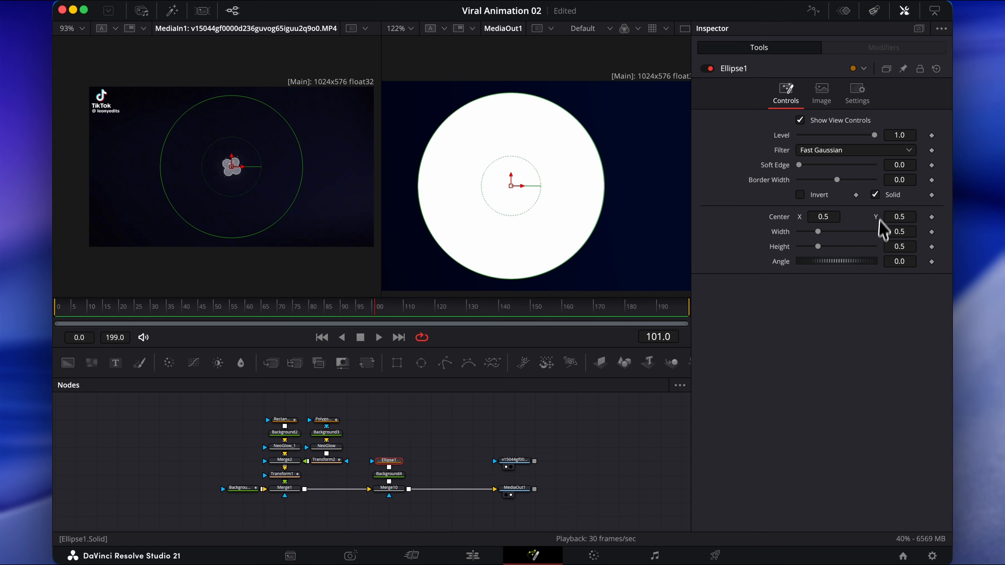
# Step: Turn off Ellipse1's Solid option and set its border width to 0.001
pyautogui.click(936, 161)
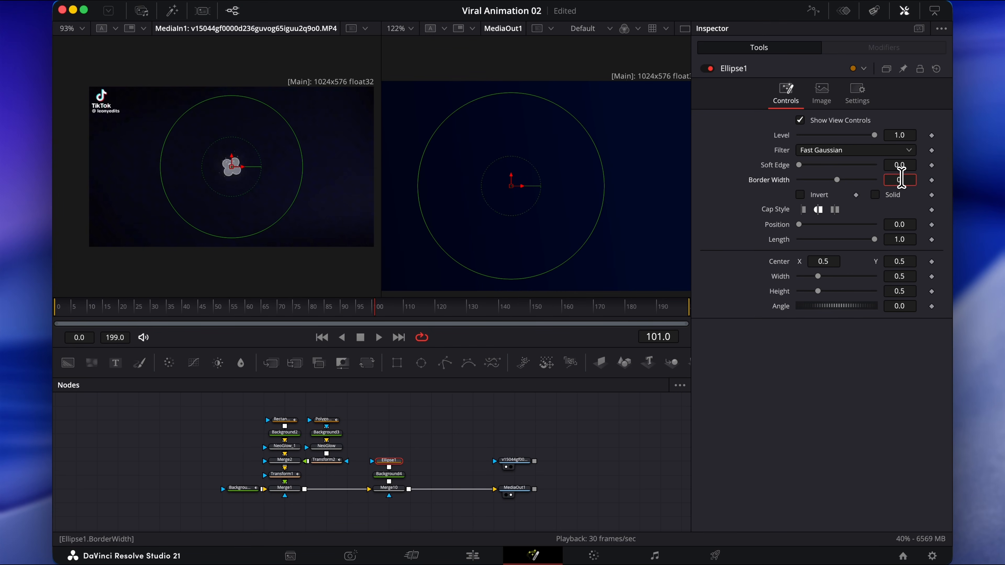
pyautogui.click(902, 179)
pyautogui.write('0.001')
pyautogui.press('Tab')
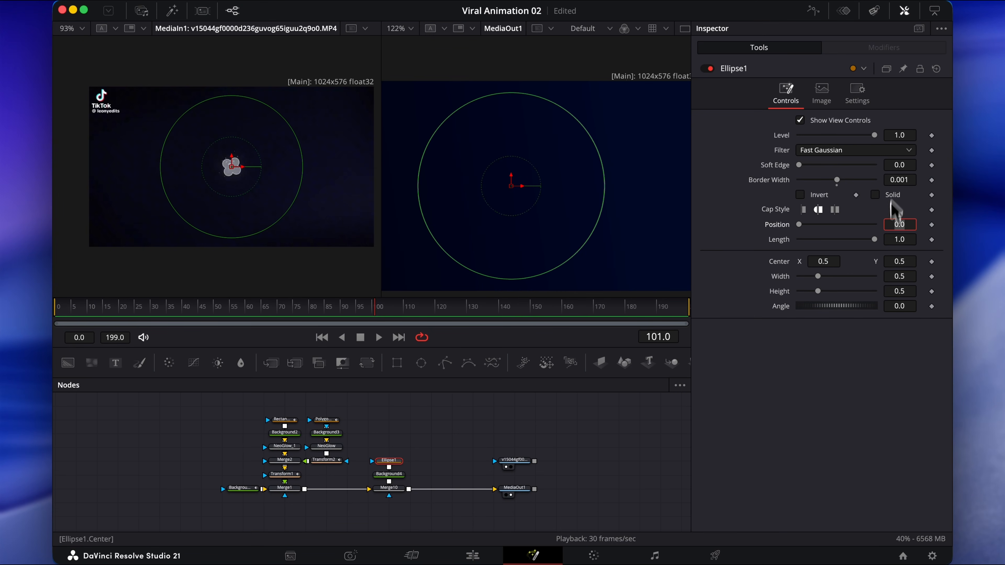
# Step: Link Ellipse1's Height to its Width with an expression and set the Width to 0.031
pyautogui.click(902, 293)
pyautogui.write('=')
pyautogui.press('Tab')
pyautogui.moveTo(802, 307); pyautogui.dragTo(892, 277)
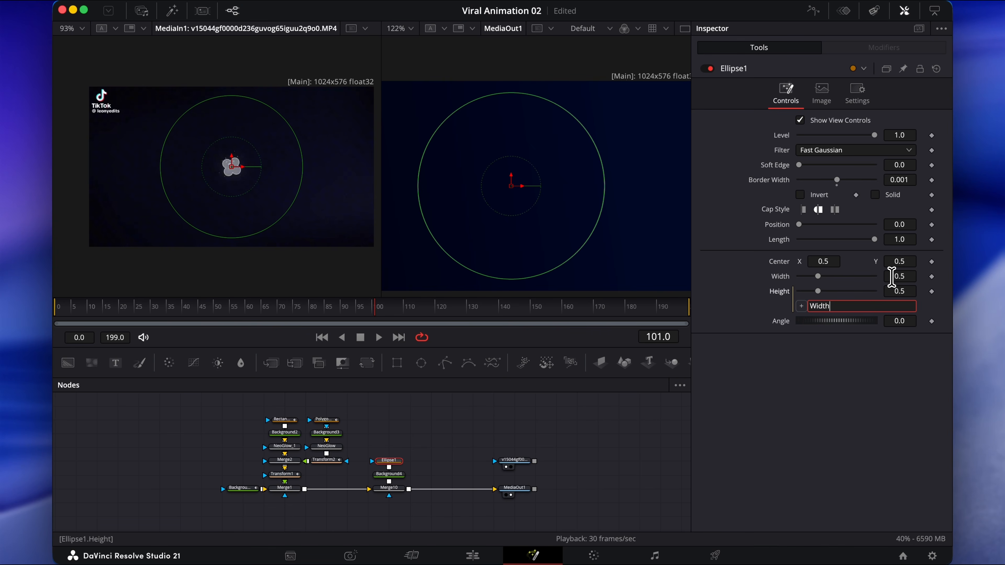
pyautogui.press('Return')
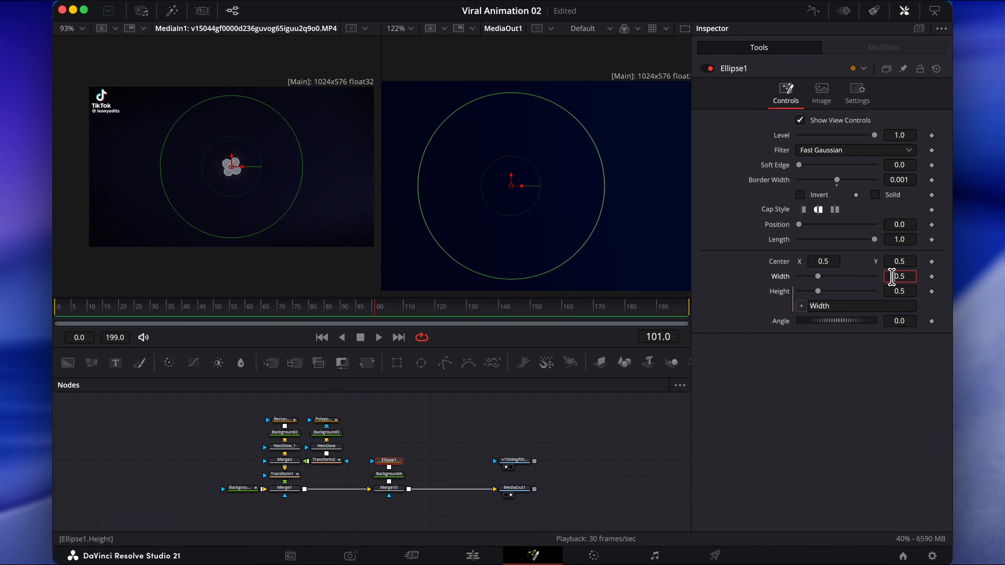
pyautogui.click(892, 277)
pyautogui.write('0.0')
pyautogui.press('Return')
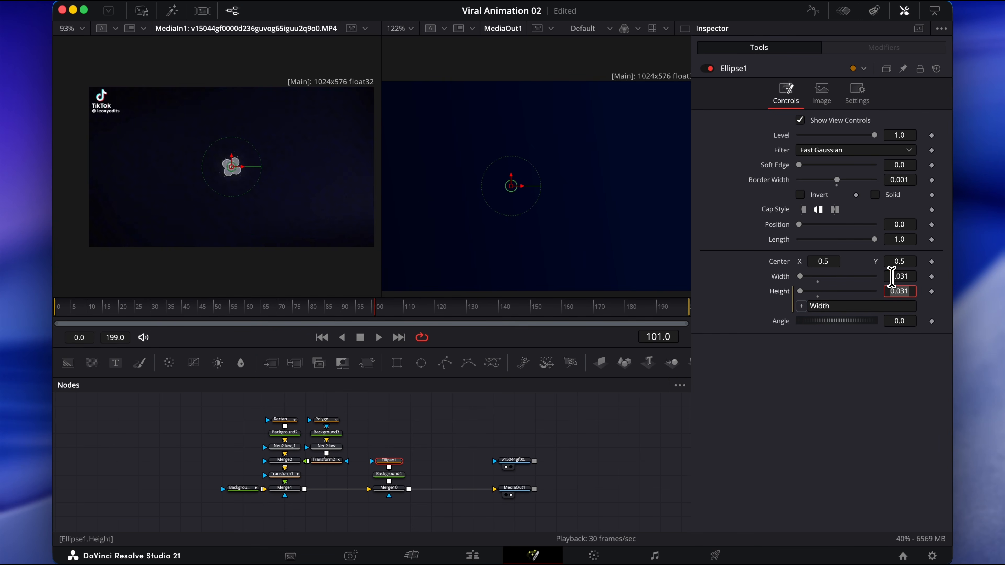
# Step: Lower Ellipse1's Center Y to 0.467 and keyframe its Center at frame 48
pyautogui.click(217, 307)
pyautogui.moveTo(217, 306); pyautogui.dragTo(212, 307)
pyautogui.click(390, 461)
pyautogui.moveTo(902, 259); pyautogui.dragTo(884, 266)
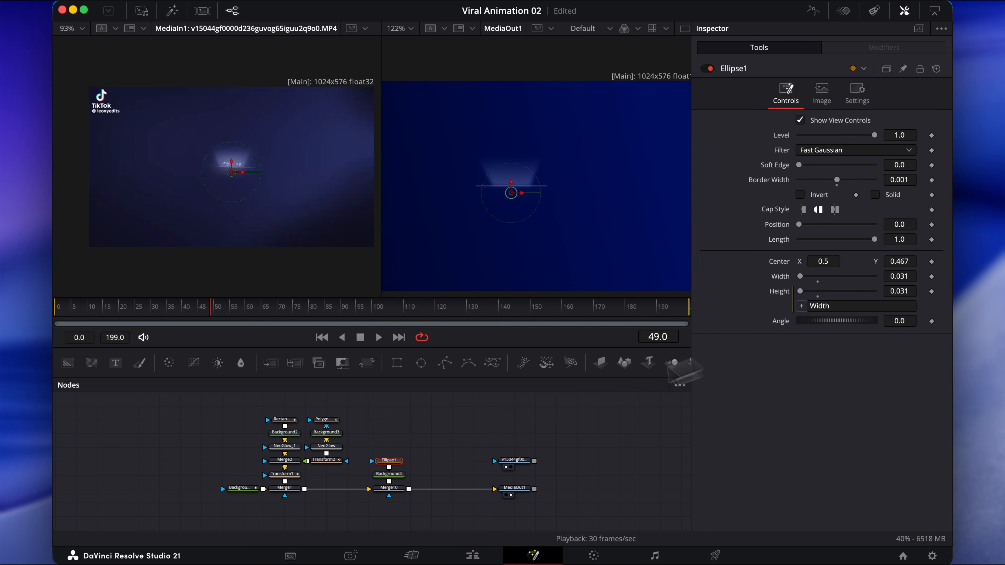
pyautogui.click(208, 309)
pyautogui.click(932, 261)
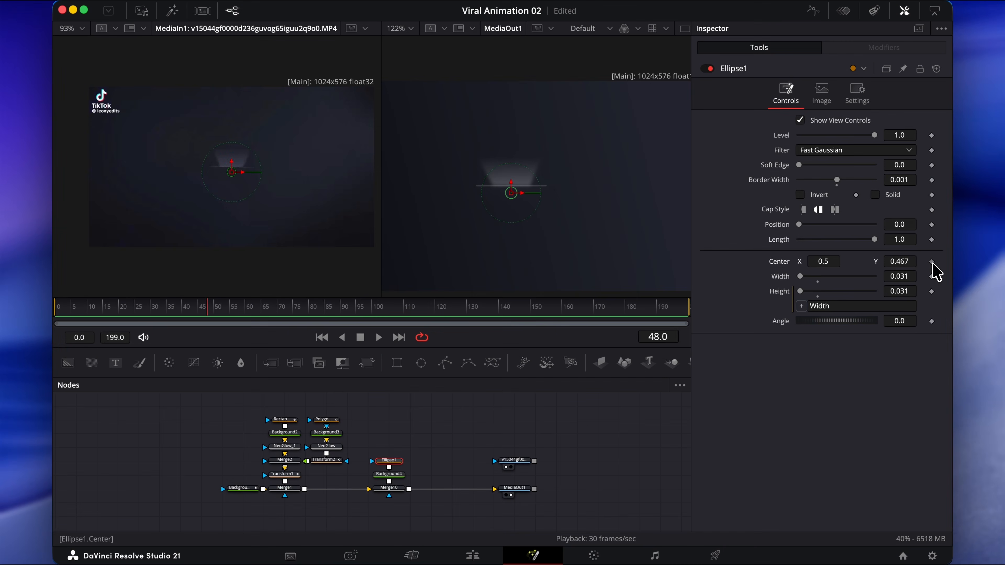
# Step: Raise Ellipse1's Center Y to about 0.595 at frame 70 and fit its displacement curve in the Spline editor
pyautogui.moveTo(215, 311); pyautogui.dragTo(282, 308)
pyautogui.moveTo(511, 193); pyautogui.dragTo(514, 163)
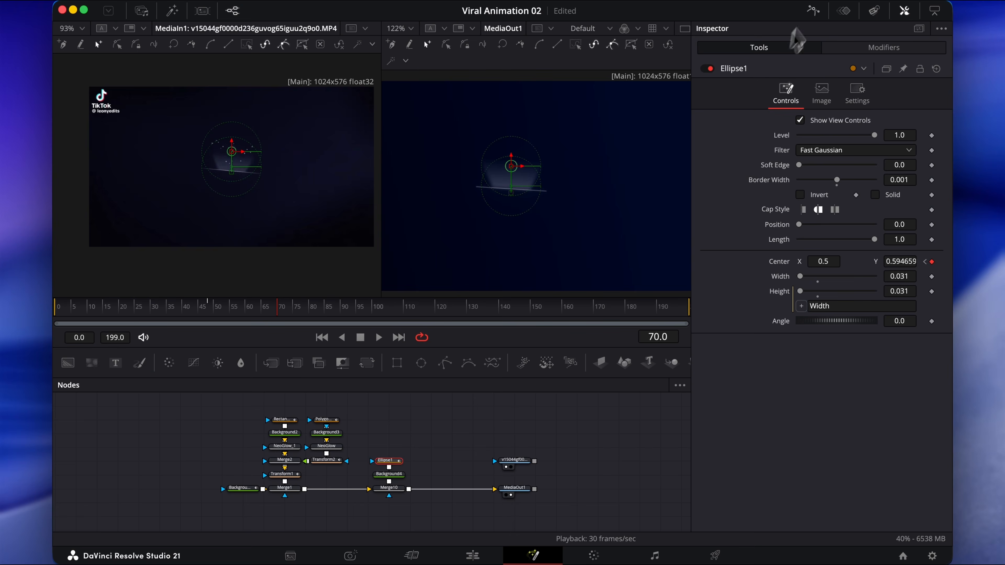
pyautogui.click(814, 10)
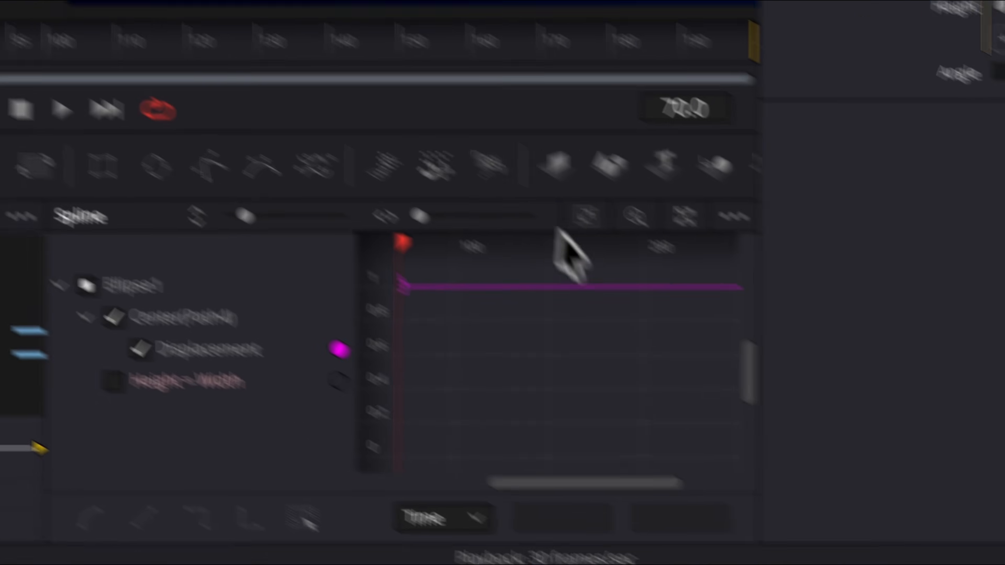
pyautogui.click(585, 217)
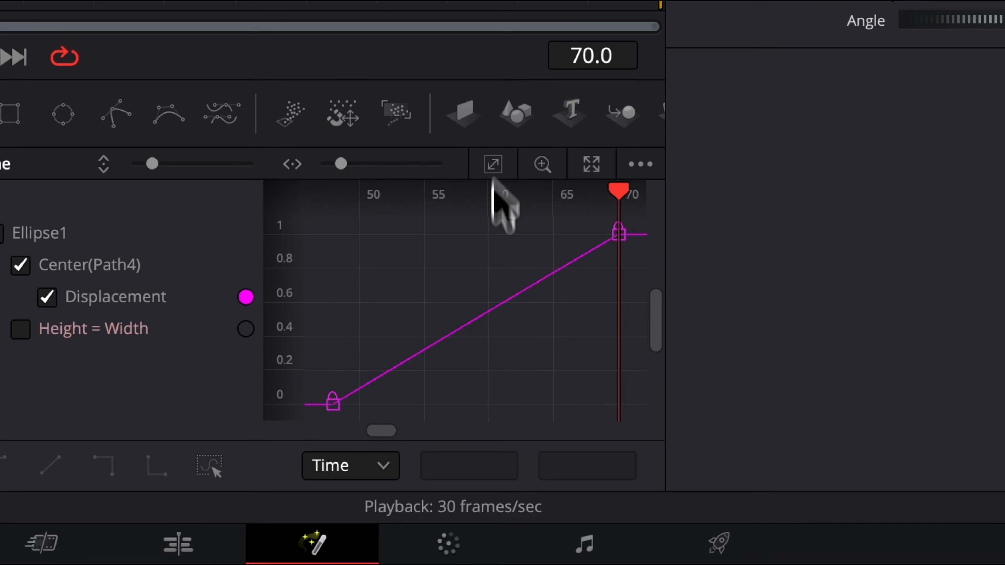
# Step: Apply the Out Cubic ease to both keyframes of Ellipse1's displacement curve
pyautogui.press('super+a')
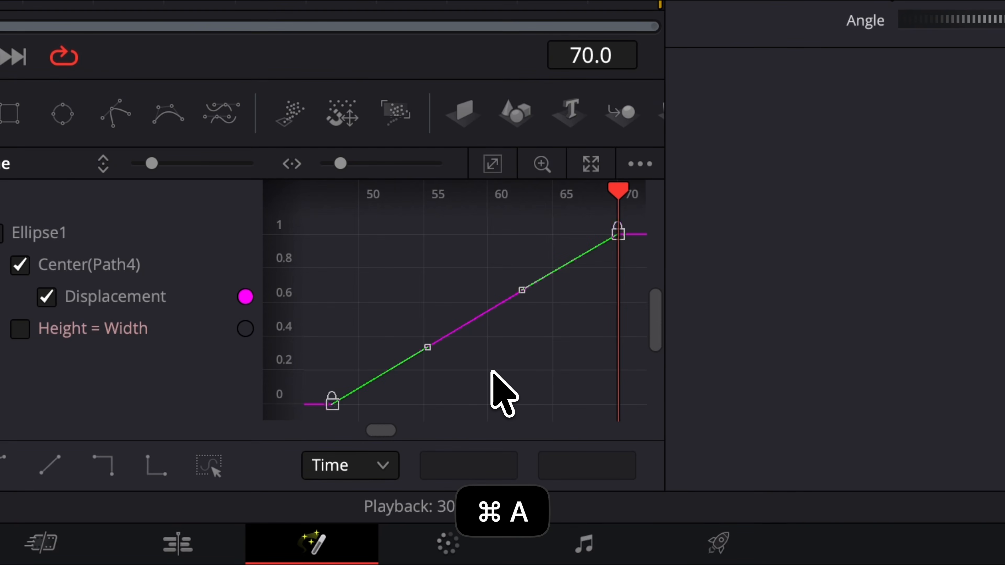
pyautogui.rightClick(492, 371)
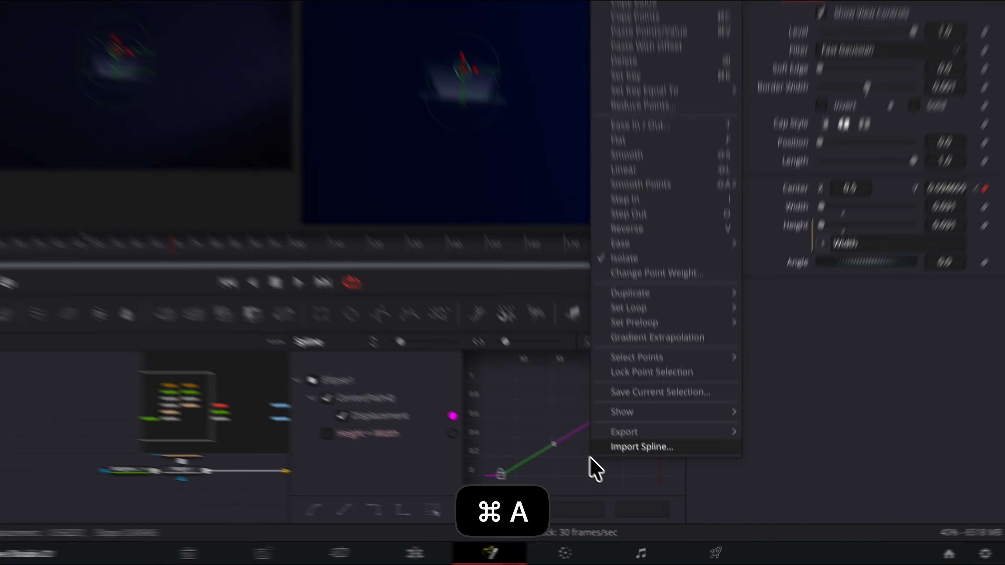
pyautogui.moveTo(642, 3)
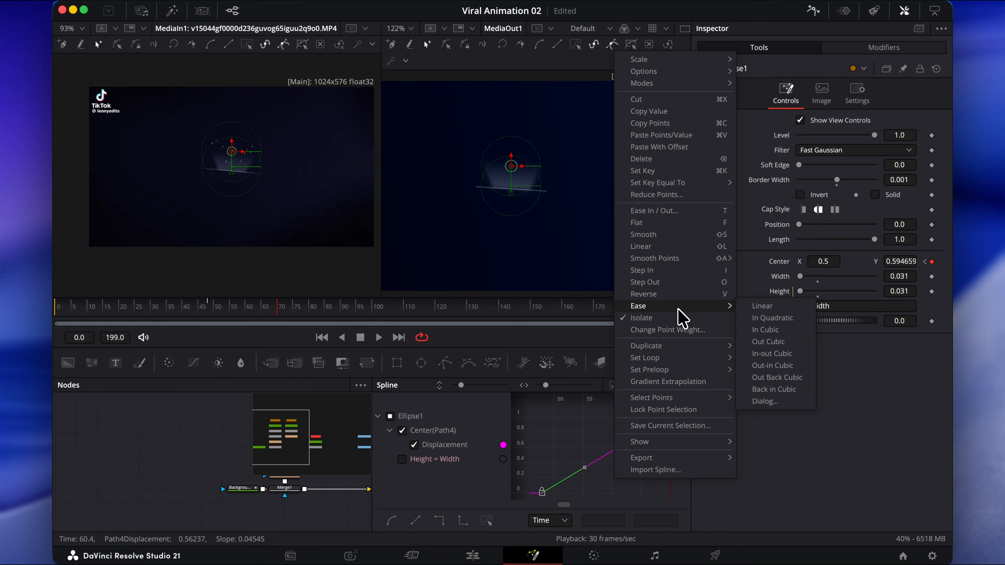
pyautogui.click(768, 343)
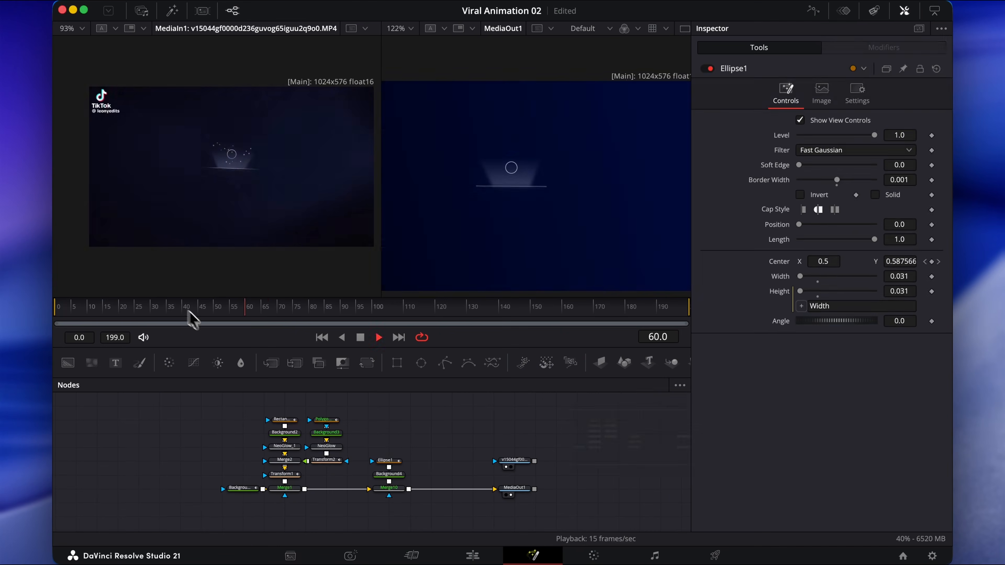
# Step: Add a Rectangle mask and connect it to Merge10's effect mask input, viewing the composition at frame 48
pyautogui.click(397, 363)
pyautogui.moveTo(221, 288); pyautogui.dragTo(208, 315)
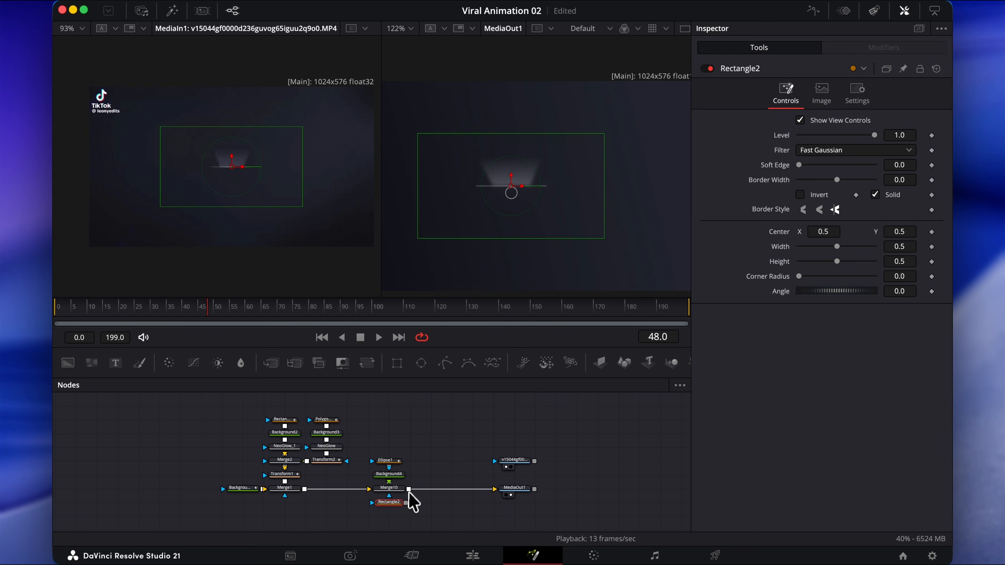
pyautogui.moveTo(406, 504); pyautogui.dragTo(389, 490)
# Step: Resize Rectangle2 to about 0.194 wide and 0.188 high, with Center Y about 0.405 and its upper edge along the glowing line
pyautogui.moveTo(491, 239); pyautogui.dragTo(499, 212)
pyautogui.moveTo(511, 174); pyautogui.dragTo(511, 200)
pyautogui.moveTo(418, 214); pyautogui.dragTo(475, 215)
pyautogui.moveTo(505, 237); pyautogui.dragTo(505, 232)
pyautogui.moveTo(511, 200); pyautogui.dragTo(512, 195)
pyautogui.click(470, 414)
pyautogui.scroll(10, 519, 189)
pyautogui.click(390, 503)
pyautogui.scroll(-2, 471, 270)
pyautogui.moveTo(474, 277); pyautogui.dragTo(473, 275)
pyautogui.click(470, 418)
pyautogui.scroll(-7, 459, 233)
pyautogui.click(394, 503)
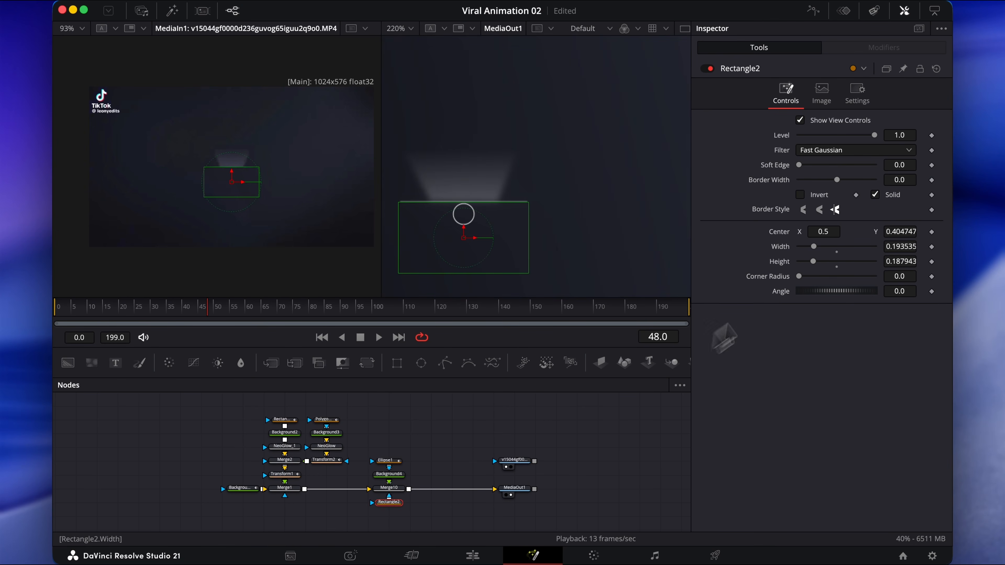
# Step: Move Background3's transparent gradient stop to about 0.199 and play back the light beam
pyautogui.scroll(-5, 673, 273)
pyautogui.click(331, 434)
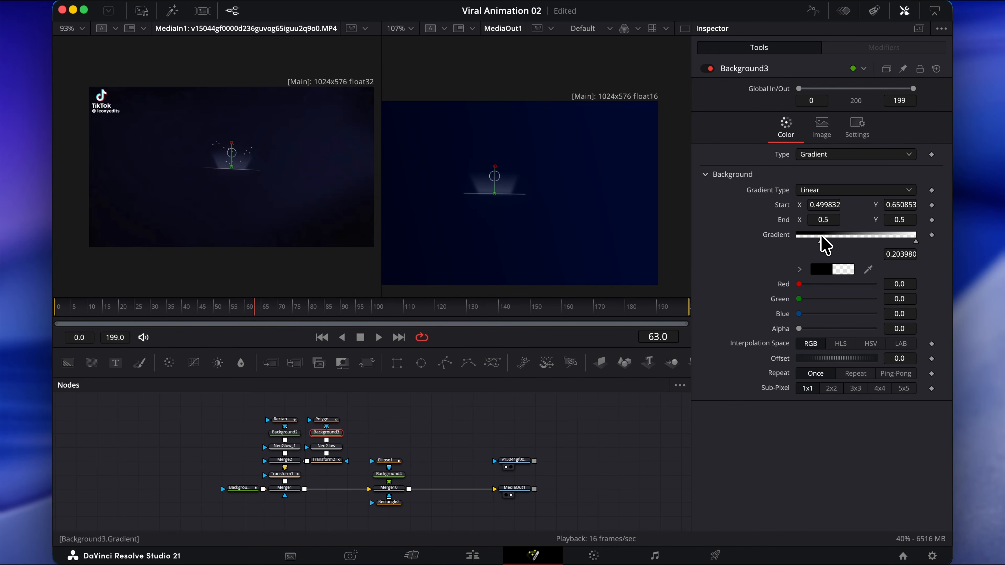
pyautogui.click(446, 442)
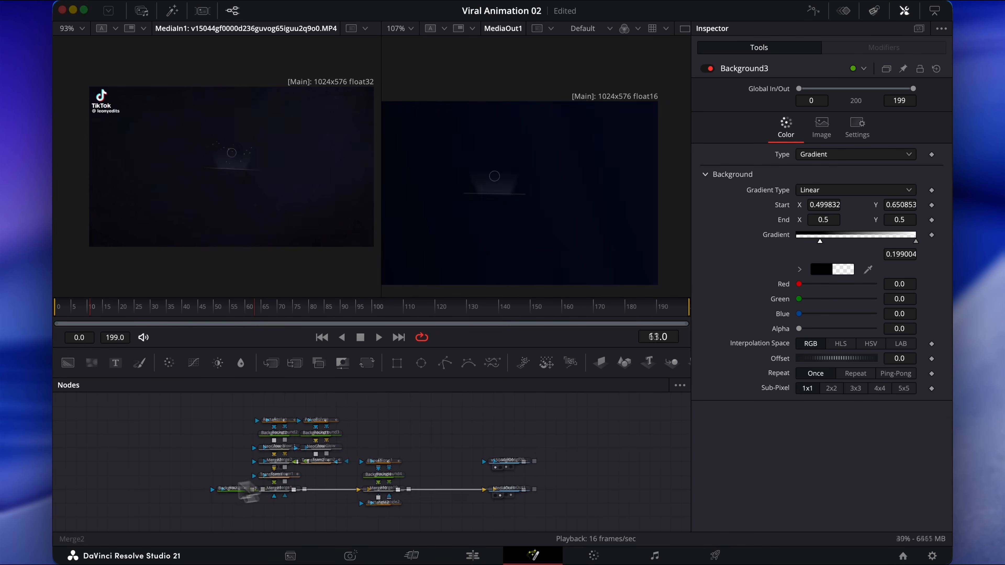
pyautogui.press('space')
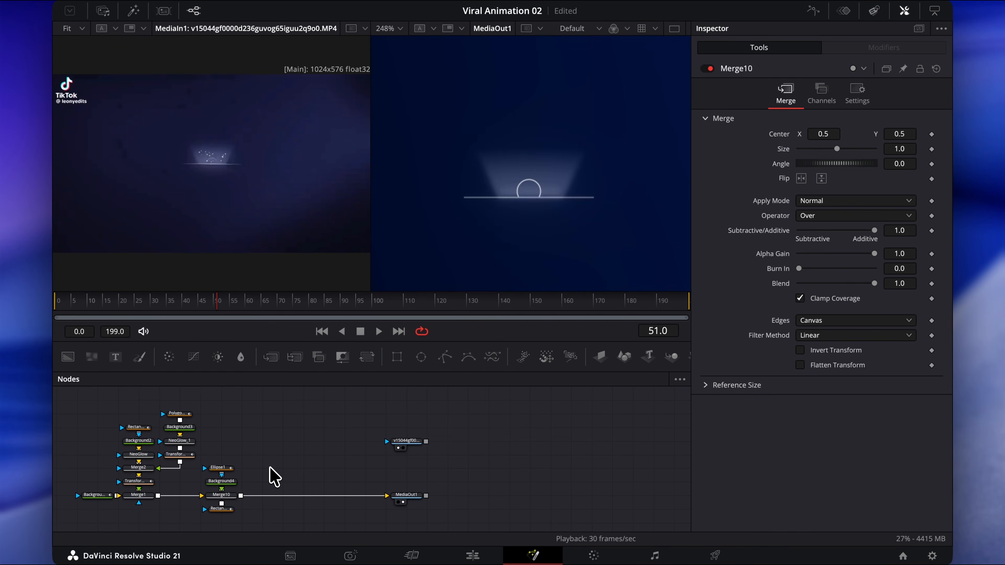
# Step: Add a pEmitter node followed by a connected pFriction node
pyautogui.hotkey('shift', 'space')
pyautogui.write('pemi')
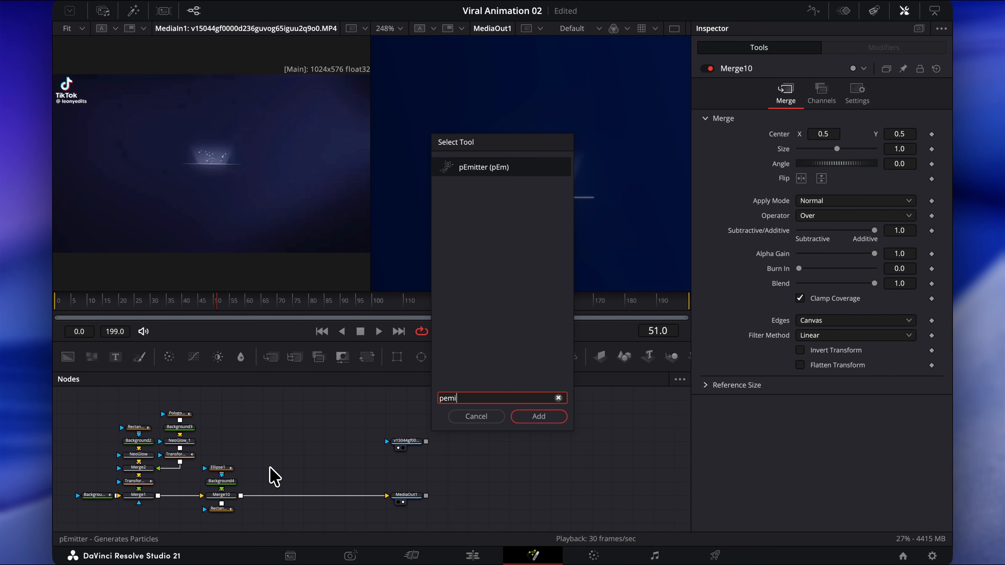
pyautogui.press('Return')
pyautogui.hotkey('shift', 'space')
pyautogui.write('pfre')
pyautogui.press('BackSpace')
pyautogui.press('Return')
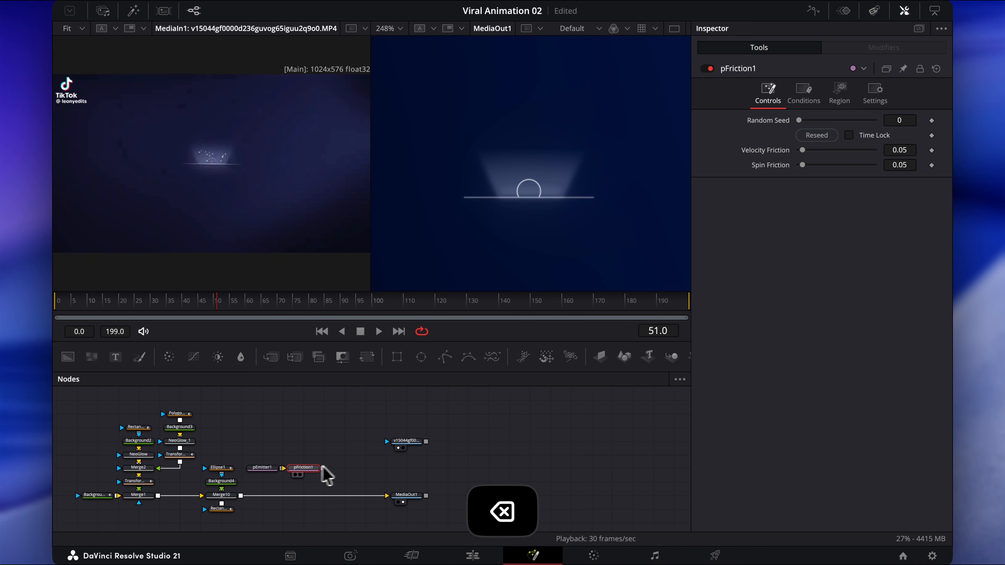
# Step: Add a pRender node after pFriction1 and merge its output over Merge10's output
pyautogui.hotkey('shift', 'space')
pyautogui.write('prender')
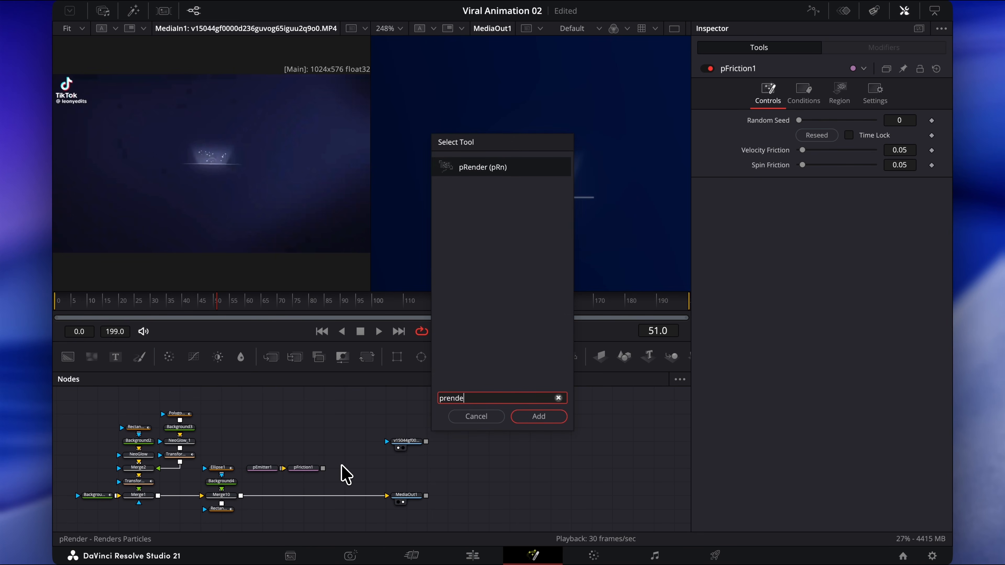
pyautogui.press('Return')
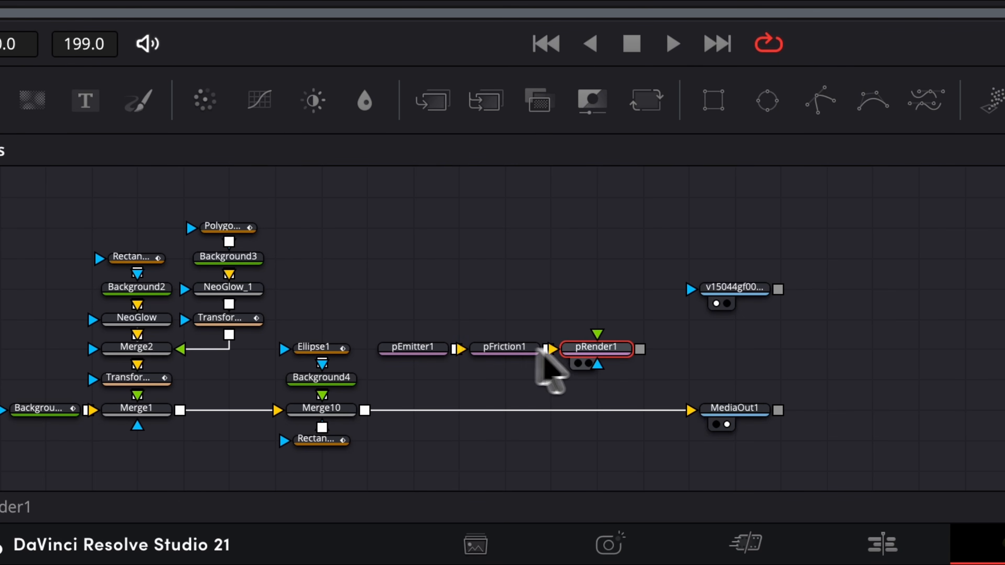
pyautogui.moveTo(641, 349); pyautogui.dragTo(364, 413)
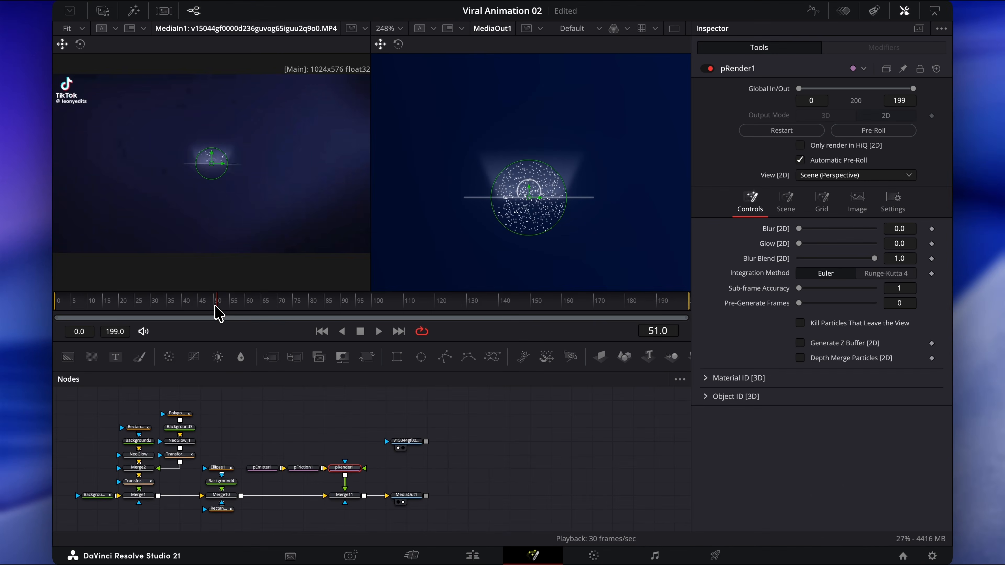
# Step: Set pRender1's Global In to frame 48
pyautogui.moveTo(215, 307); pyautogui.dragTo(209, 307)
pyautogui.click(810, 101)
pyautogui.write('48')
pyautogui.press('Tab')
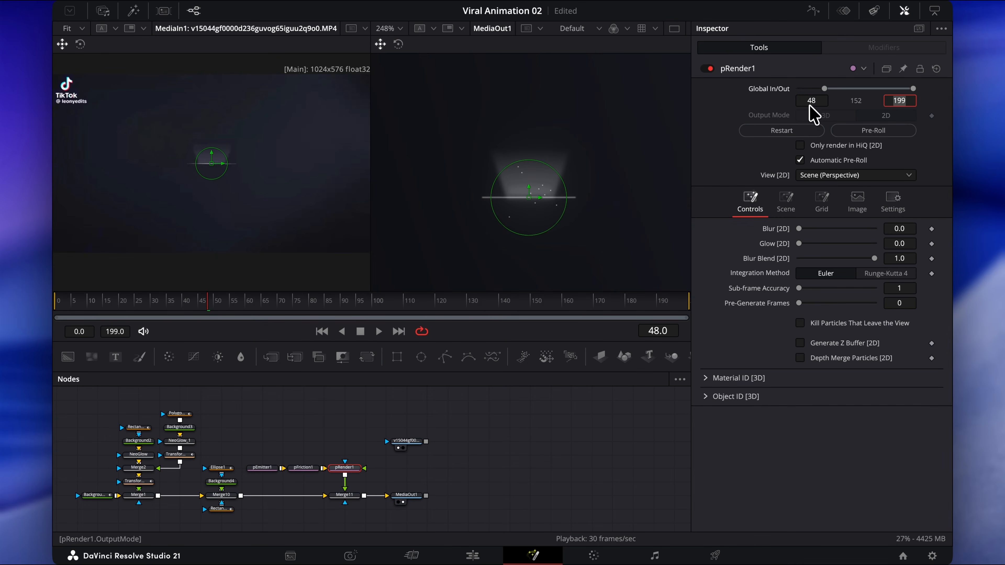
# Step: Shrink pEmitter1's Sphere region to size 0.006 and set its Number to 25
pyautogui.click(264, 470)
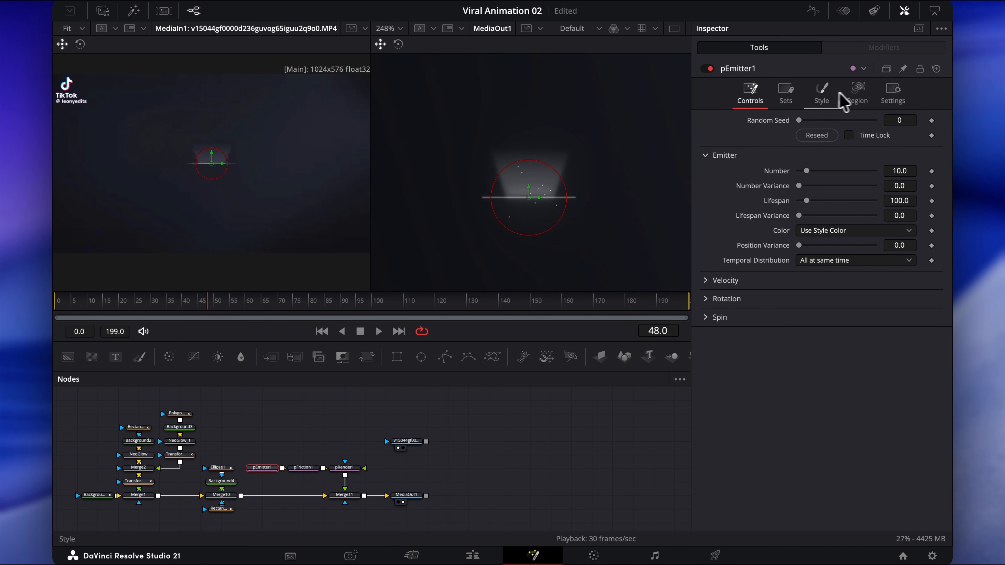
pyautogui.click(856, 95)
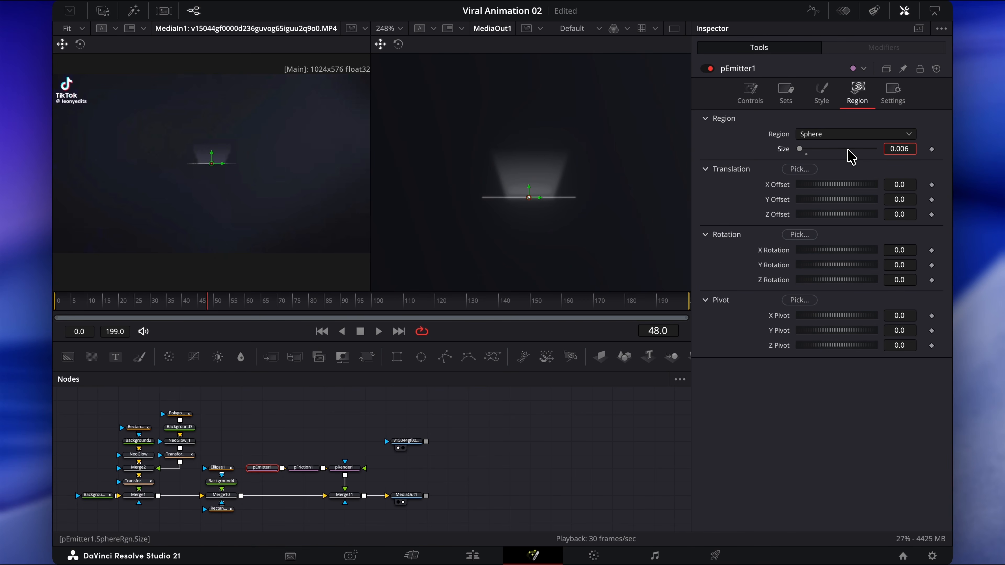
pyautogui.click(752, 99)
pyautogui.click(896, 171)
pyautogui.write('25')
pyautogui.press('Tab')
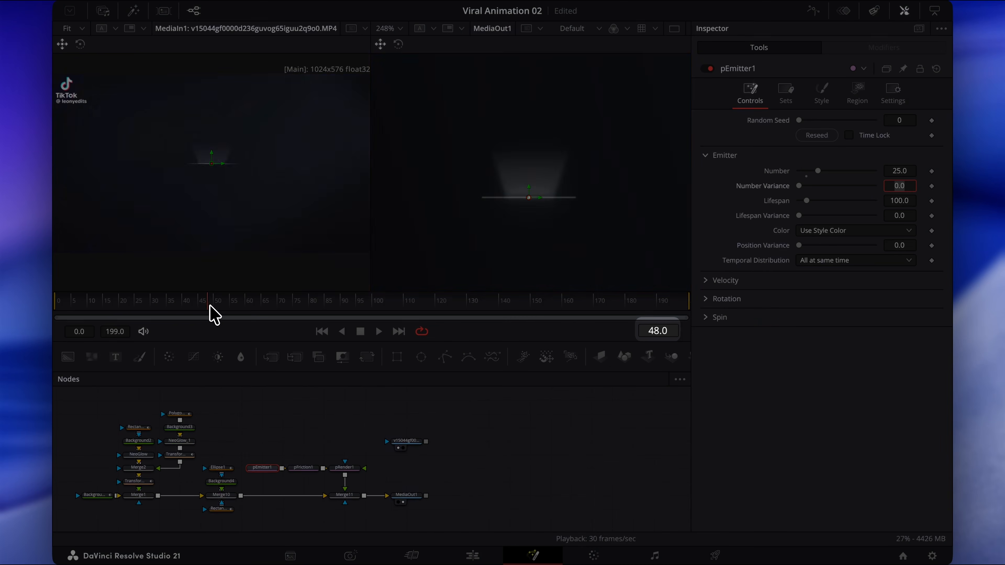
# Step: Keyframe pEmitter1's Number at 25 on frame 50 and at 0 on frame 51
pyautogui.moveTo(209, 306); pyautogui.dragTo(210, 307)
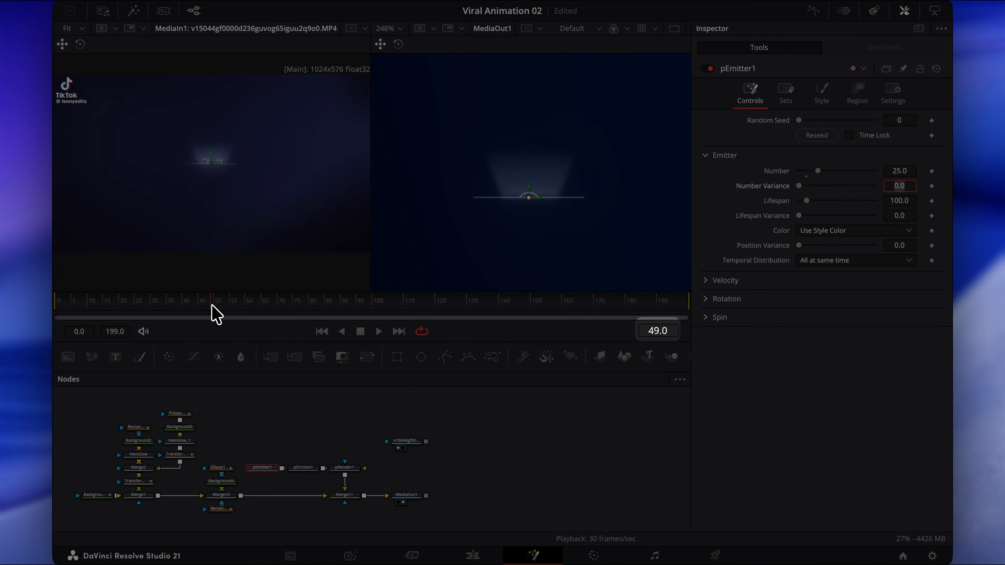
pyautogui.click(214, 310)
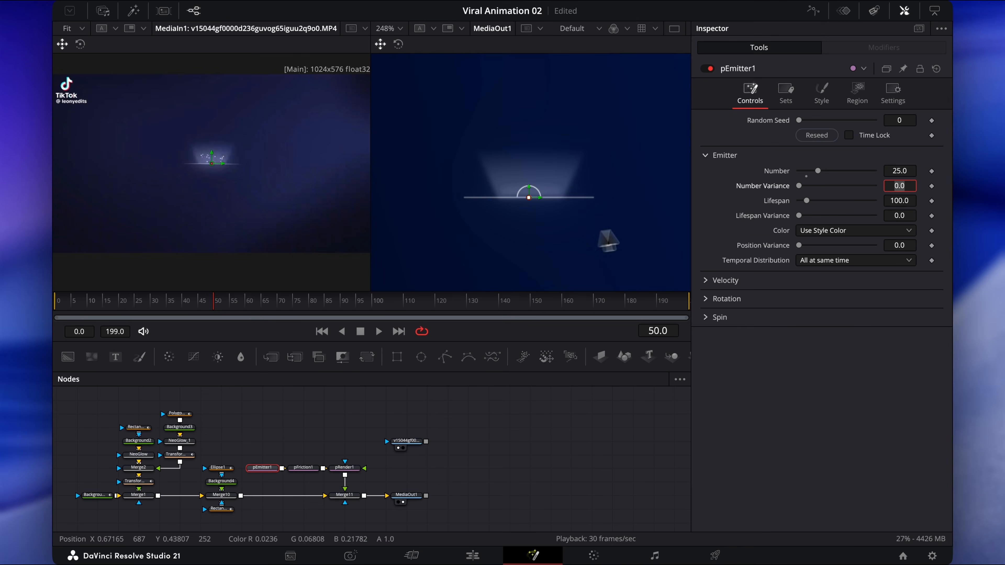
pyautogui.click(932, 171)
pyautogui.press('Right')
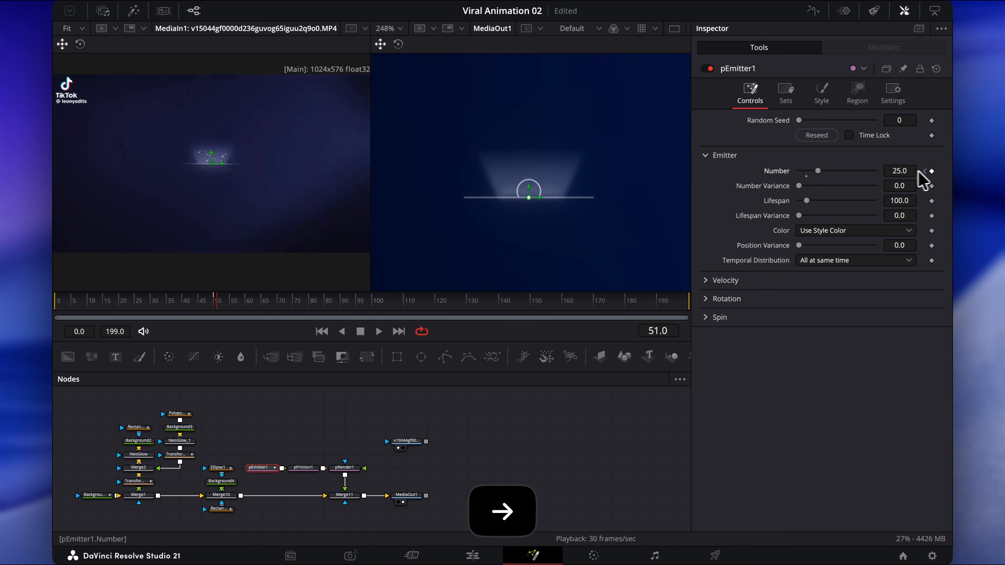
pyautogui.write('0')
pyautogui.press('Tab')
# Step: Set pEmitter1's particle Lifespan to 40
pyautogui.click(903, 200)
pyautogui.write('40')
pyautogui.press('Tab')
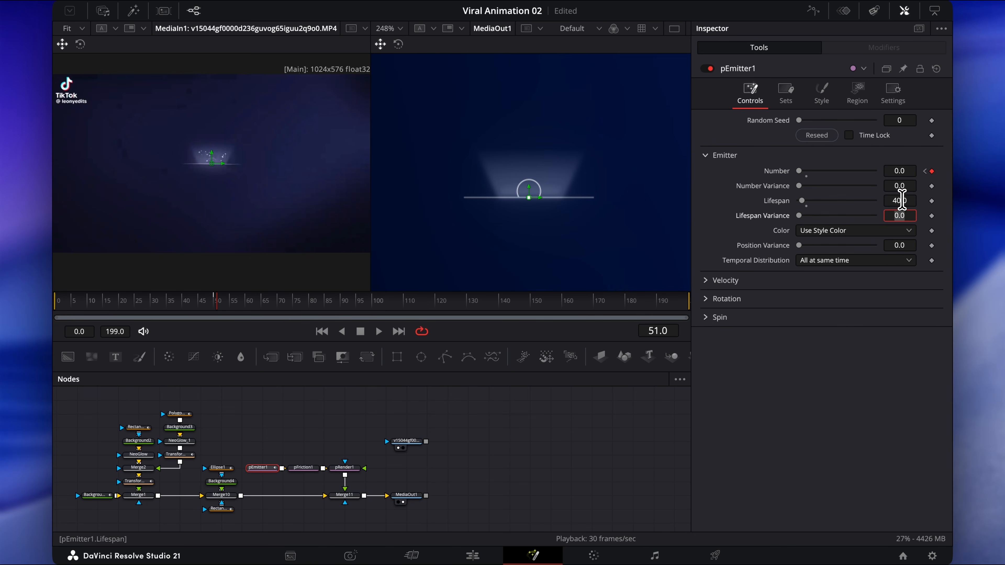
# Step: Set pEmitter1's Velocity to 0.07, Angle to 90 and Angle Variance to 120, previewing the particles around frame 50
pyautogui.click(217, 305)
pyautogui.moveTo(218, 305)
pyautogui.mouseDown()
pyautogui.moveTo(252, 305)
pyautogui.moveTo(216, 303)
pyautogui.mouseUp()
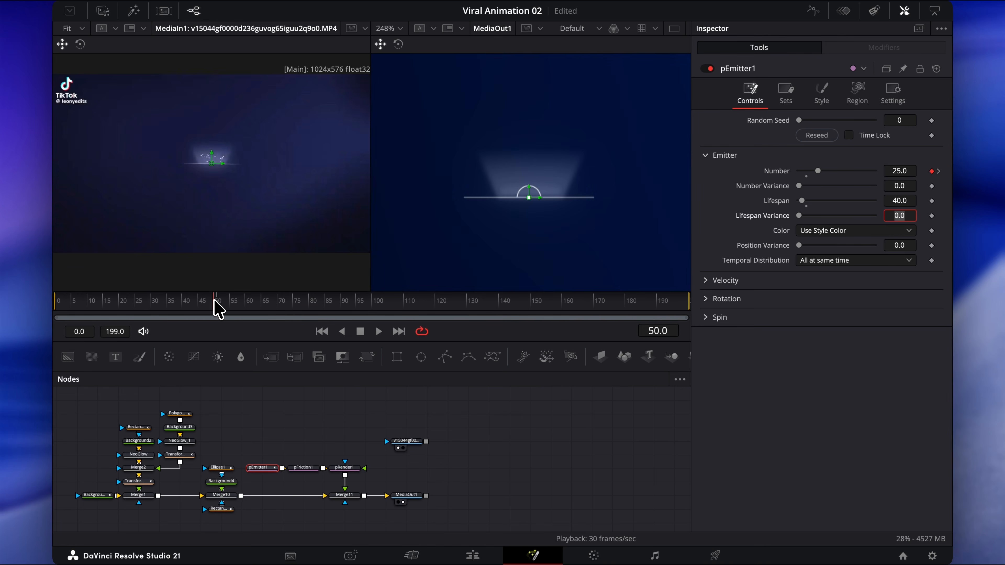
pyautogui.click(706, 282)
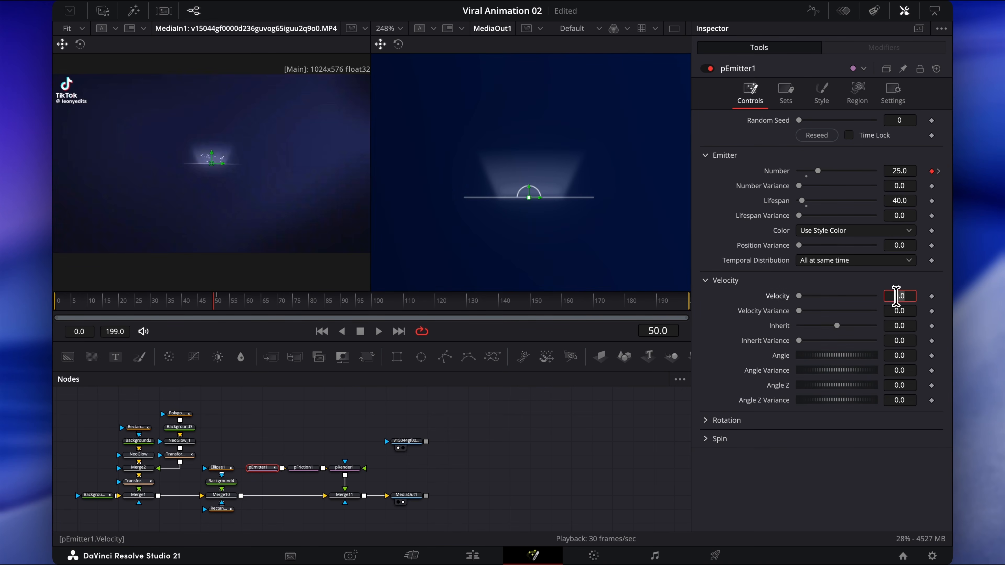
pyautogui.press('Return')
pyautogui.write('90')
pyautogui.press('Return')
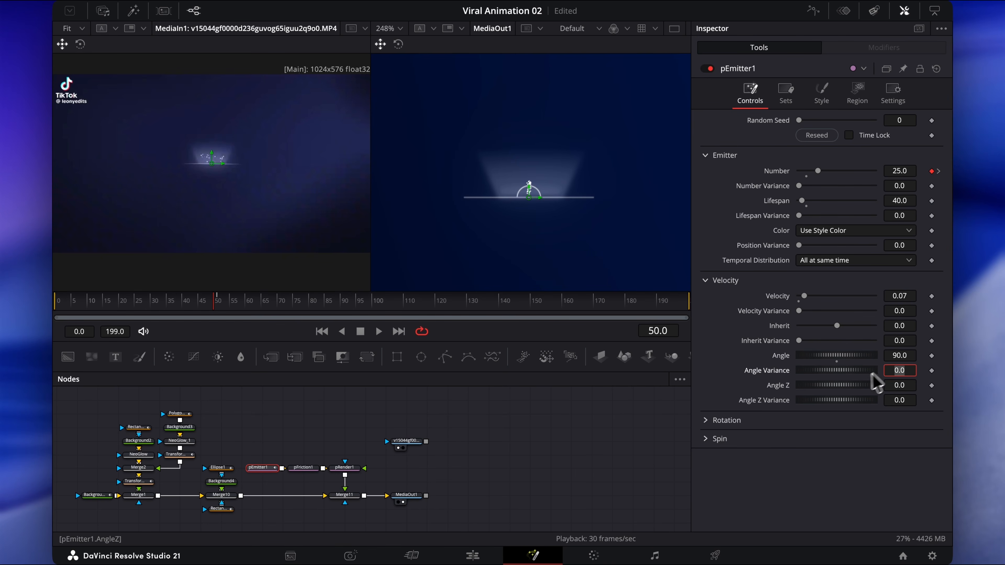
pyautogui.moveTo(843, 370); pyautogui.dragTo(859, 369)
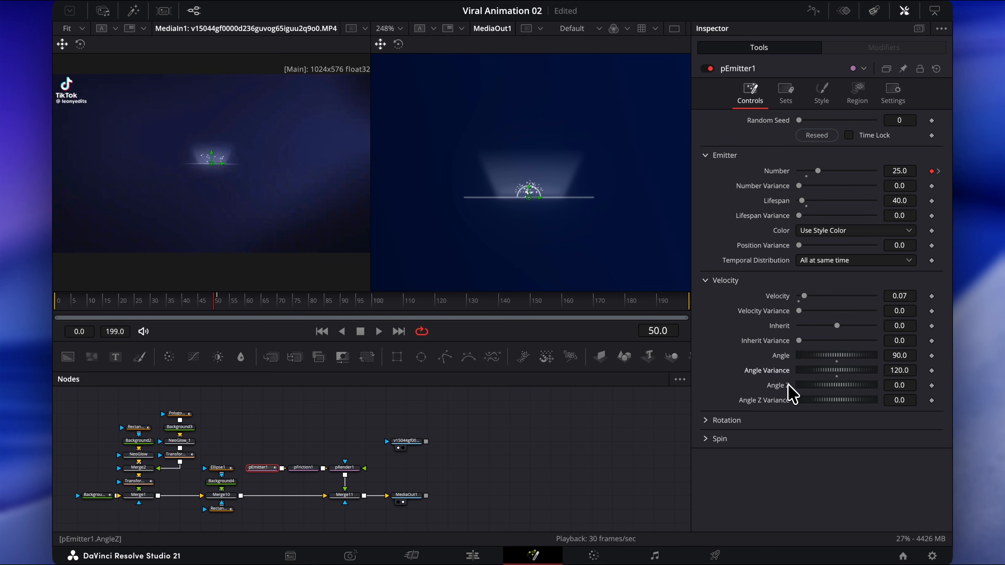
pyautogui.moveTo(220, 304)
pyautogui.mouseDown()
pyautogui.moveTo(249, 303)
pyautogui.moveTo(218, 303)
pyautogui.mouseUp()
# Step: Set pFriction1's Velocity Friction to 0.1 and play back the slowed particles
pyautogui.click(317, 468)
pyautogui.click(906, 151)
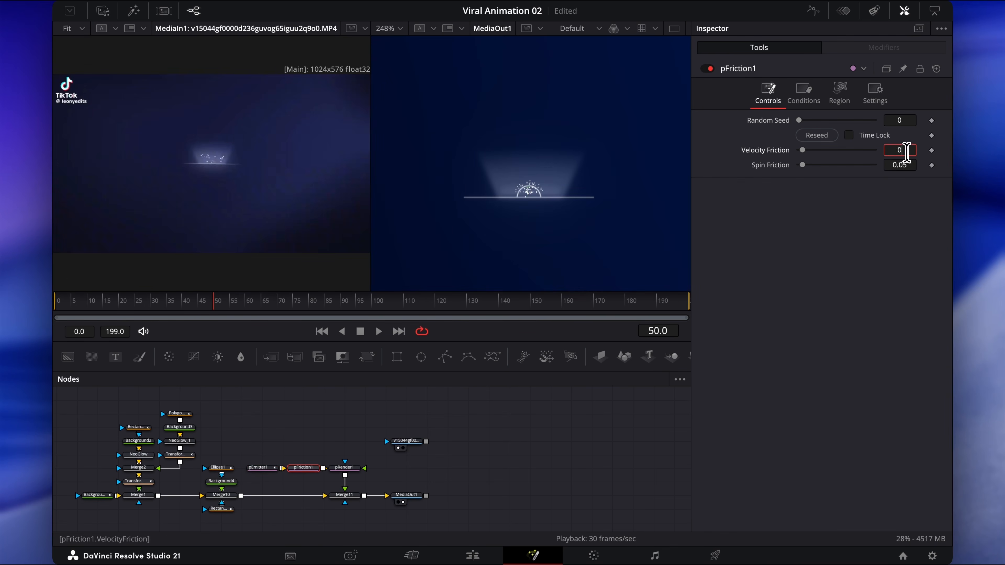
pyautogui.press('Tab')
pyautogui.moveTo(218, 303)
pyautogui.mouseDown()
pyautogui.moveTo(259, 303)
pyautogui.moveTo(214, 303)
pyautogui.mouseUp()
pyautogui.press('space')
pyautogui.click(226, 431)
pyautogui.click(198, 302)
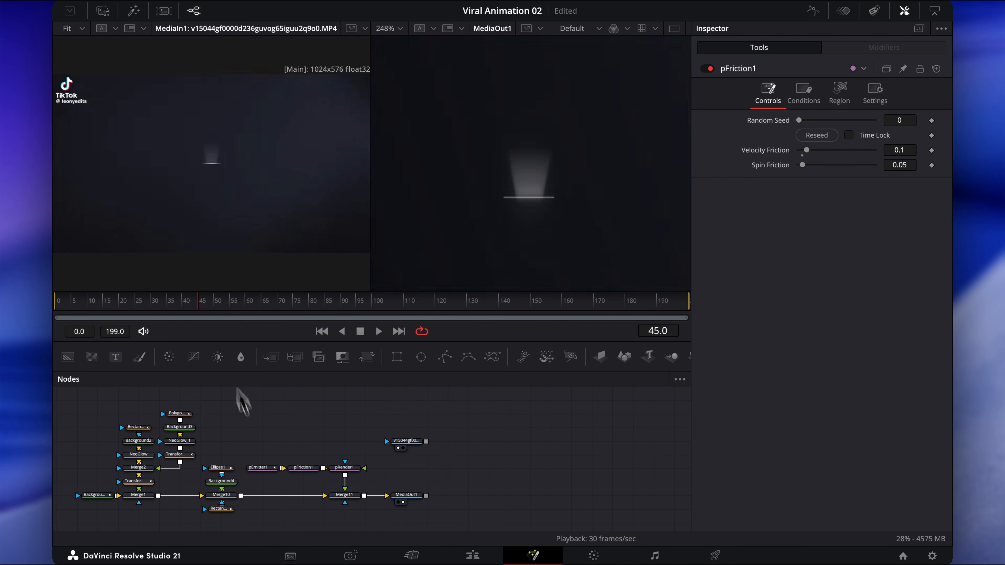
# Step: Set pEmitter1's Velocity Variance to 0.126 and play back the particle burst against the reference
pyautogui.click(264, 469)
pyautogui.click(216, 302)
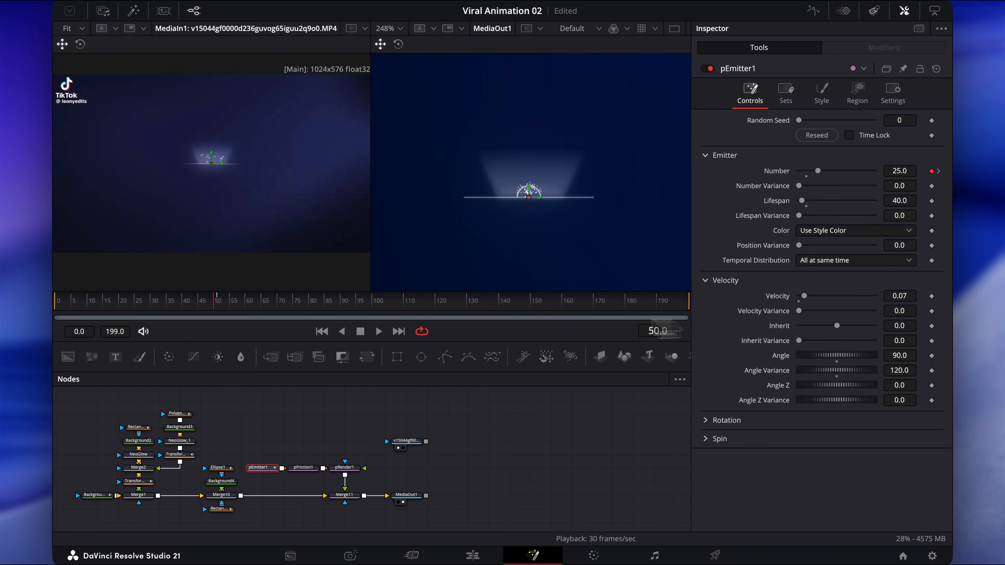
pyautogui.click(242, 305)
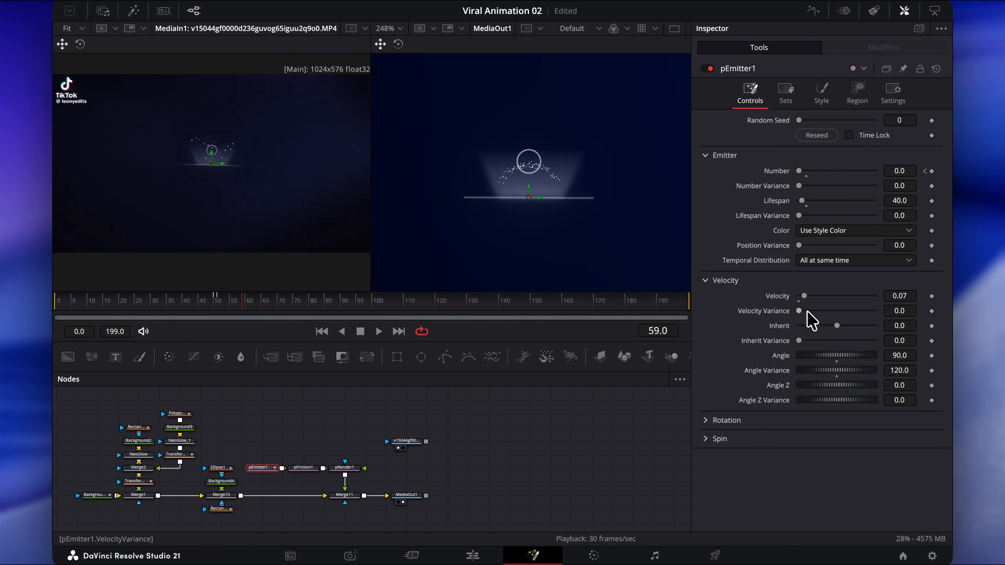
pyautogui.moveTo(801, 311); pyautogui.dragTo(805, 311)
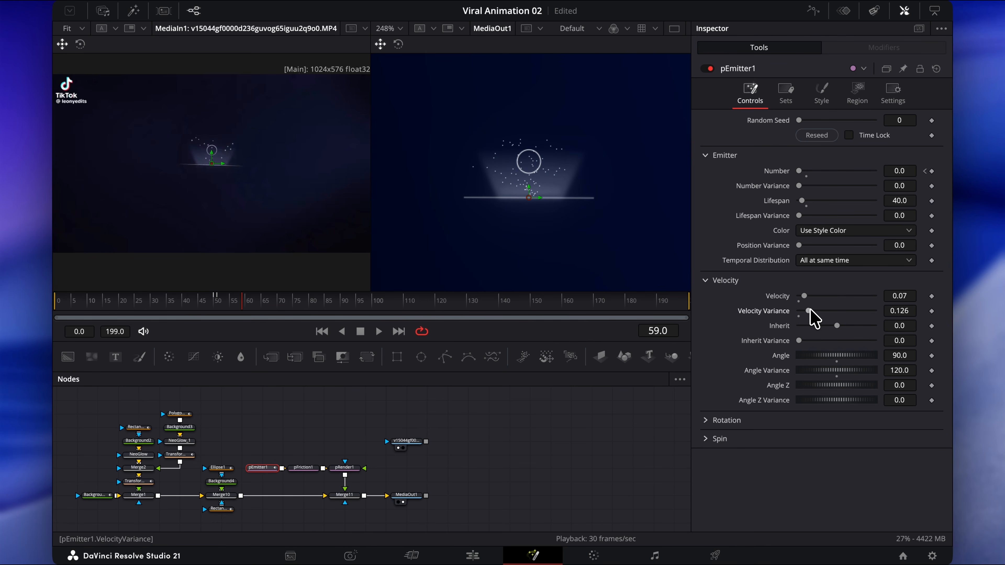
pyautogui.click(217, 306)
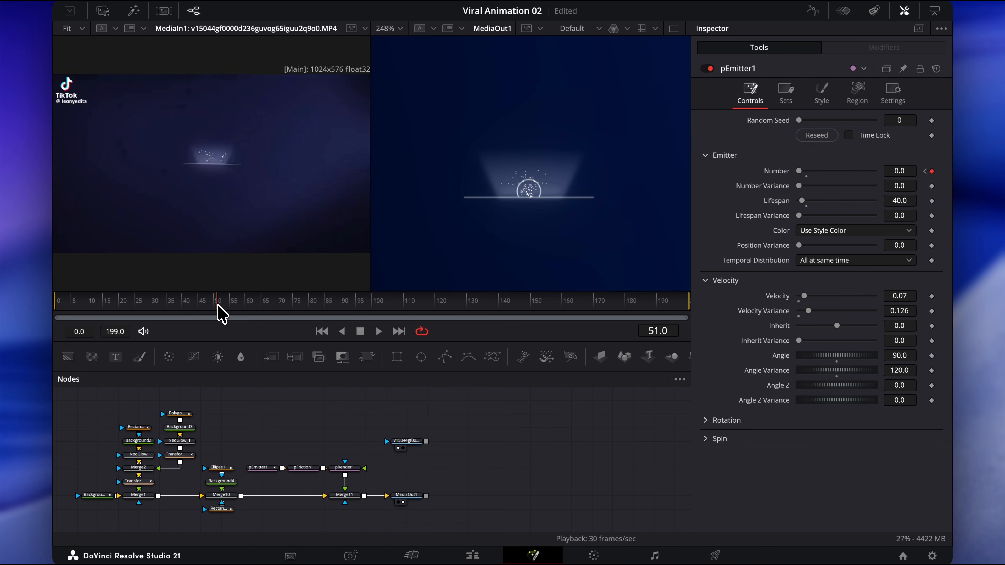
pyautogui.press('space')
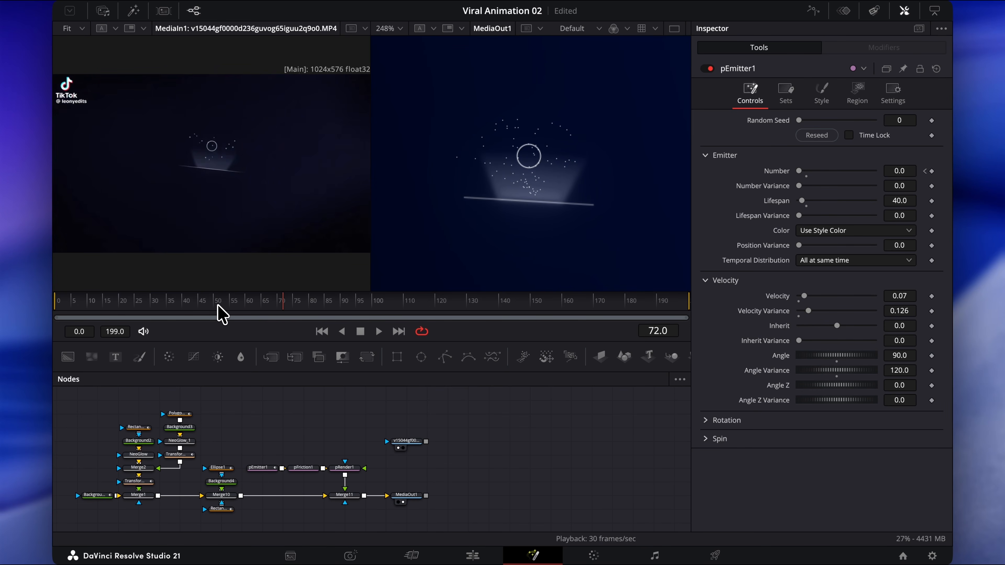
pyautogui.press('space')
pyautogui.click(203, 310)
pyautogui.press('space')
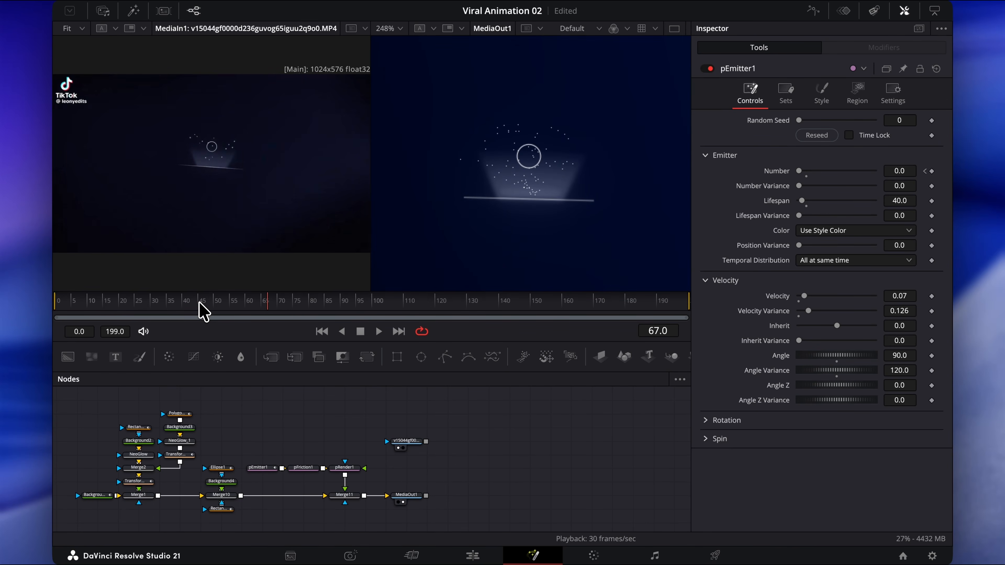
pyautogui.press('space')
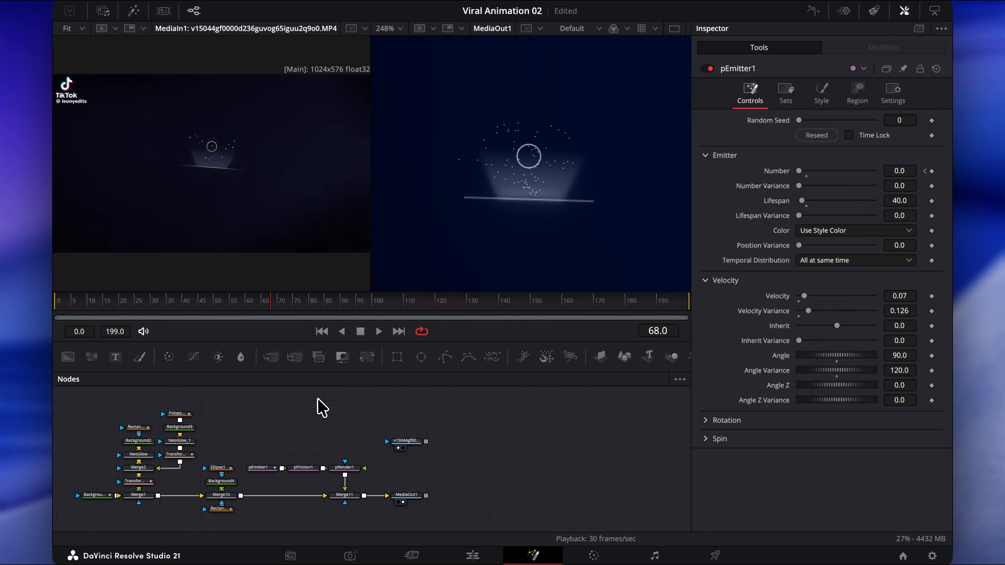
# Step: Change pEmitter1's particle style to Blob with Size 0.1693 and Size Variance 0.1181
pyautogui.click(271, 467)
pyautogui.click(820, 98)
pyautogui.click(815, 134)
pyautogui.click(811, 179)
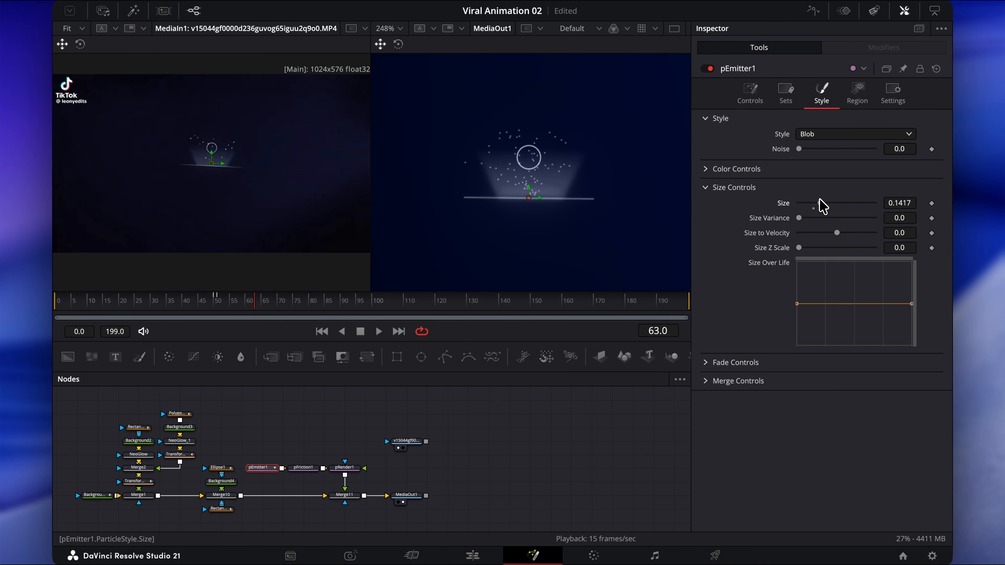
pyautogui.moveTo(833, 205); pyautogui.dragTo(820, 218)
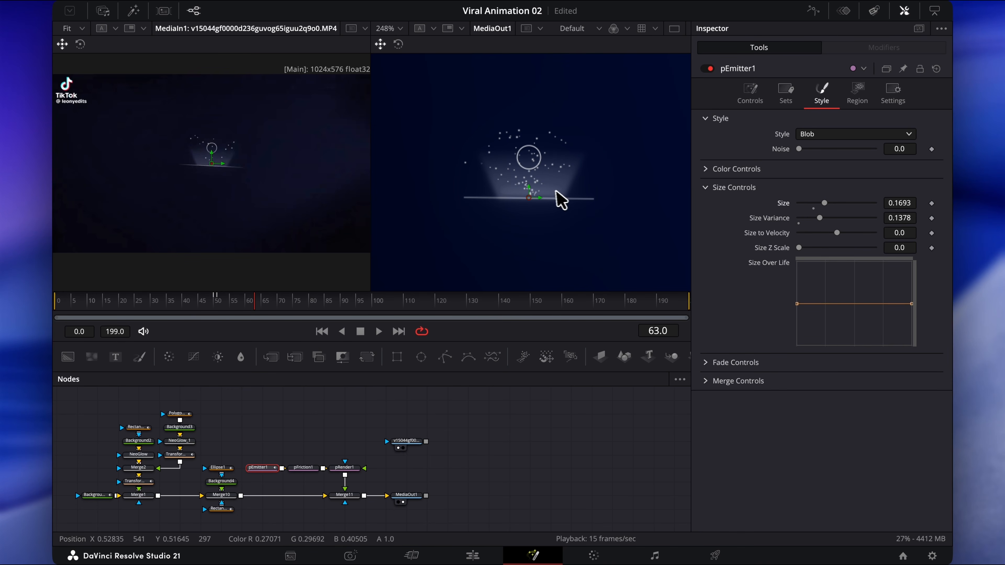
pyautogui.scroll(-3, 554, 197)
pyautogui.scroll(2, 555, 200)
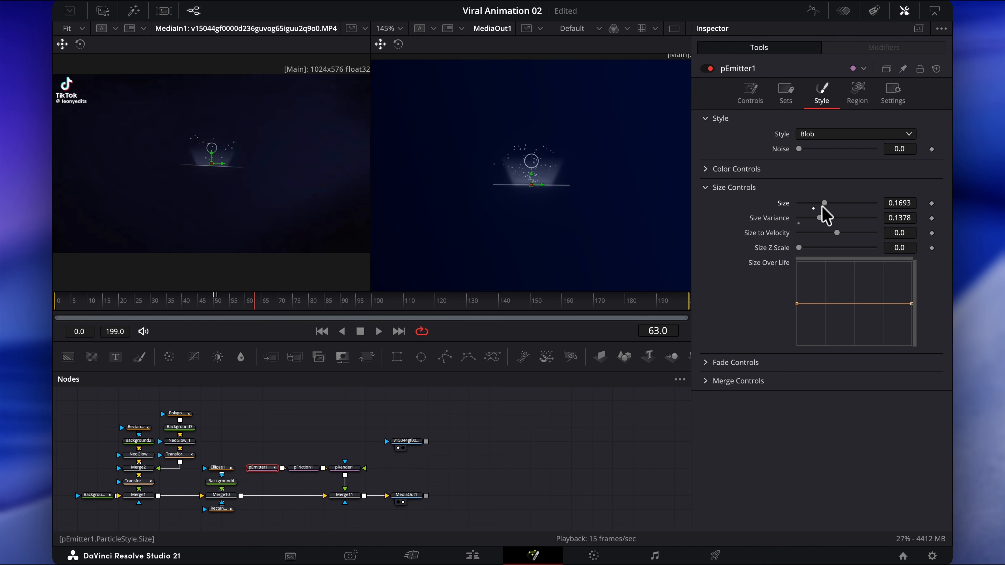
pyautogui.moveTo(819, 218); pyautogui.dragTo(815, 219)
# Step: Set pEmitter1's Number keyframe at frame 50 to 15 and play back the particle burst
pyautogui.click(752, 97)
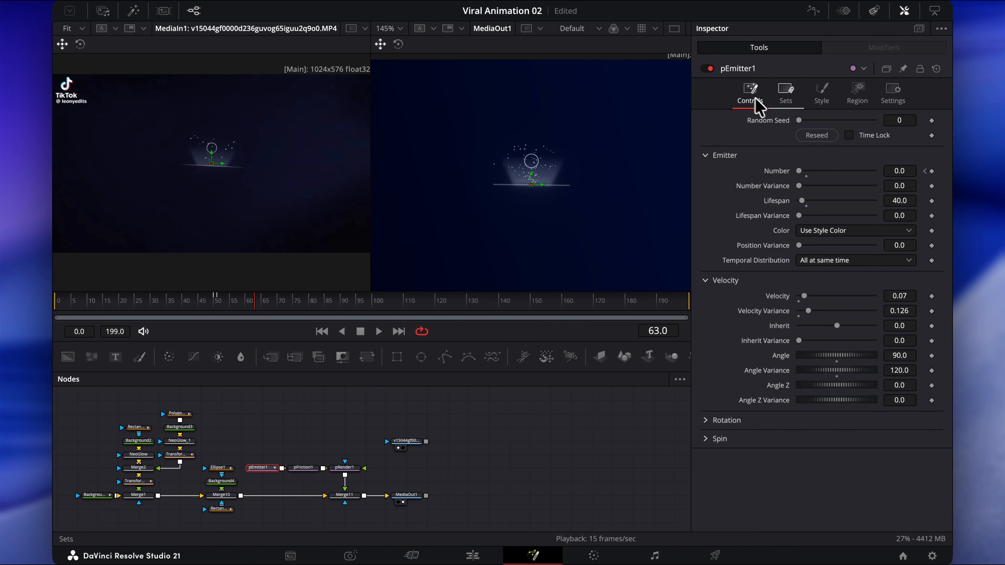
pyautogui.click(927, 171)
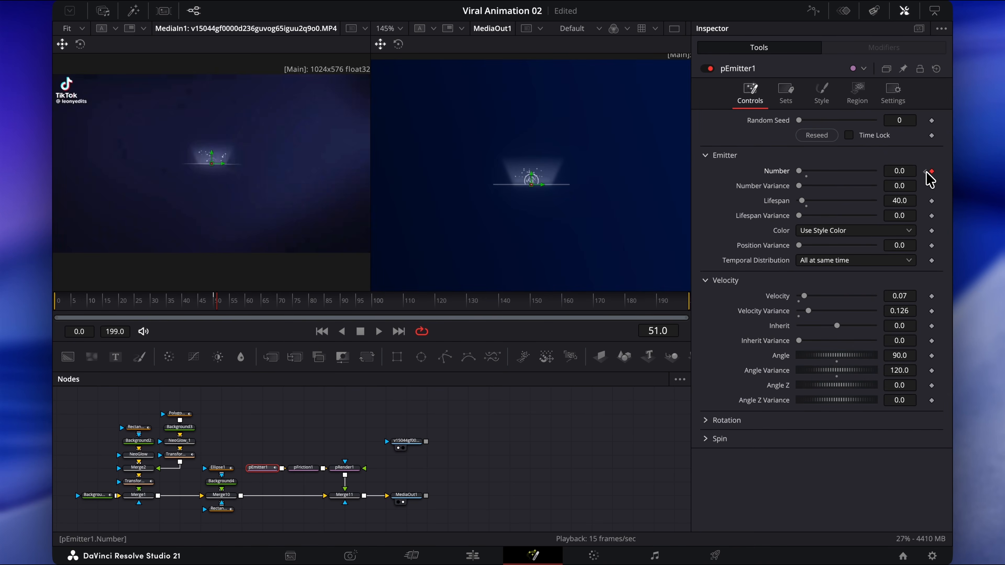
pyautogui.write('15')
pyautogui.press('Return')
pyautogui.press('space')
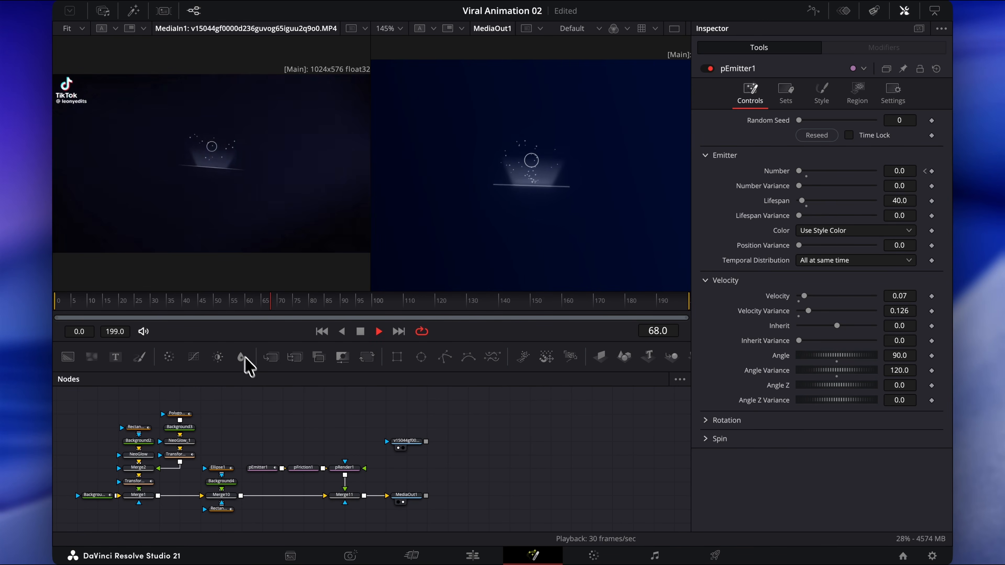
pyautogui.press('space')
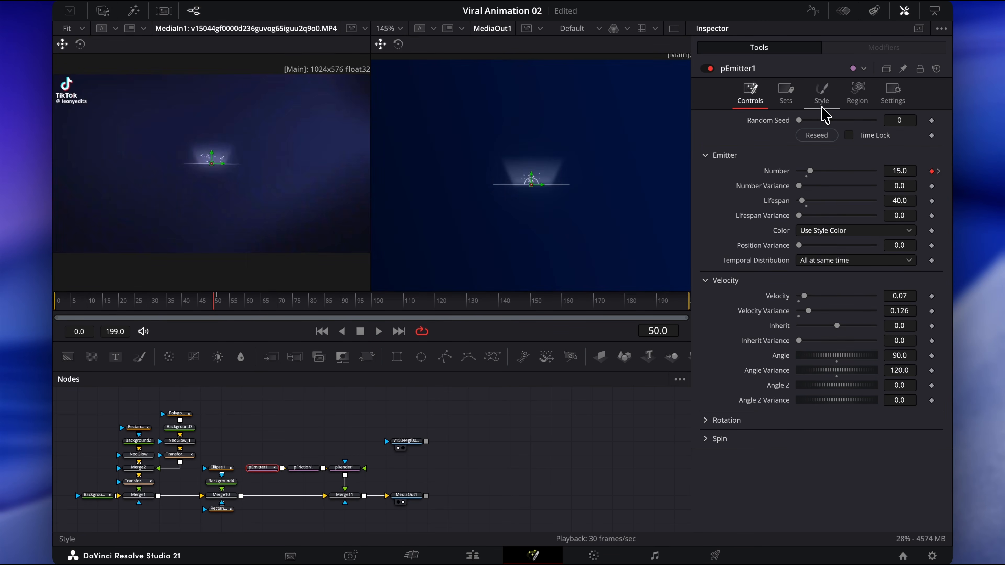
# Step: Set pEmitter1's particle Fade Out to 0.556, Size to 0.252 and Size Variance to 0.1535, checking the look at frame 68
pyautogui.click(822, 92)
pyautogui.click(709, 368)
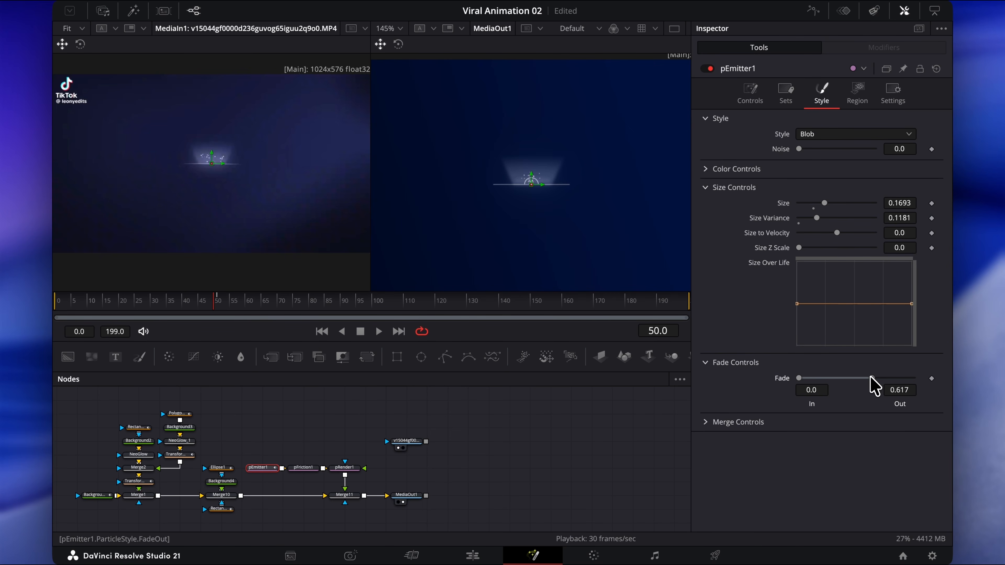
pyautogui.moveTo(865, 379); pyautogui.dragTo(866, 380)
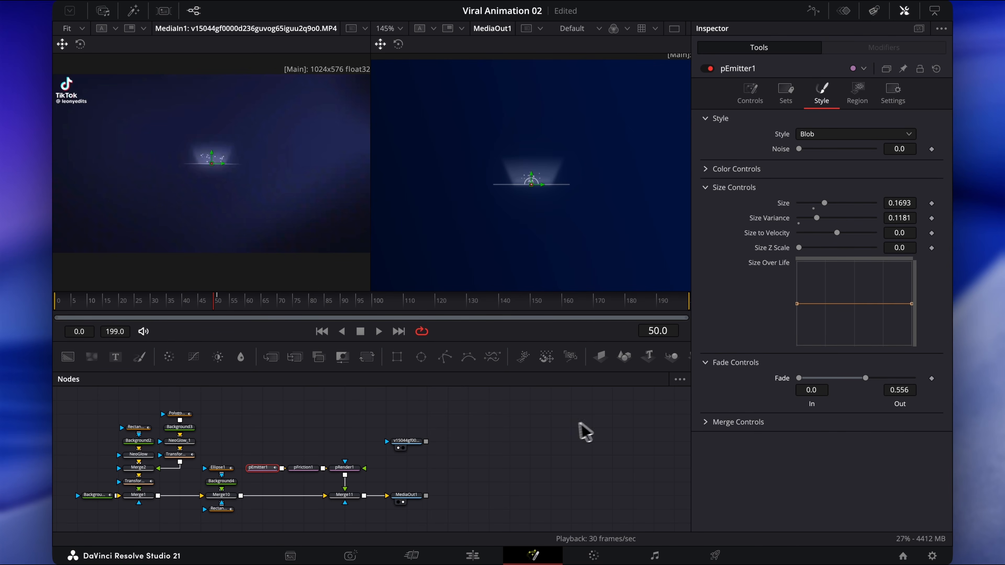
pyautogui.moveTo(200, 300); pyautogui.dragTo(271, 313)
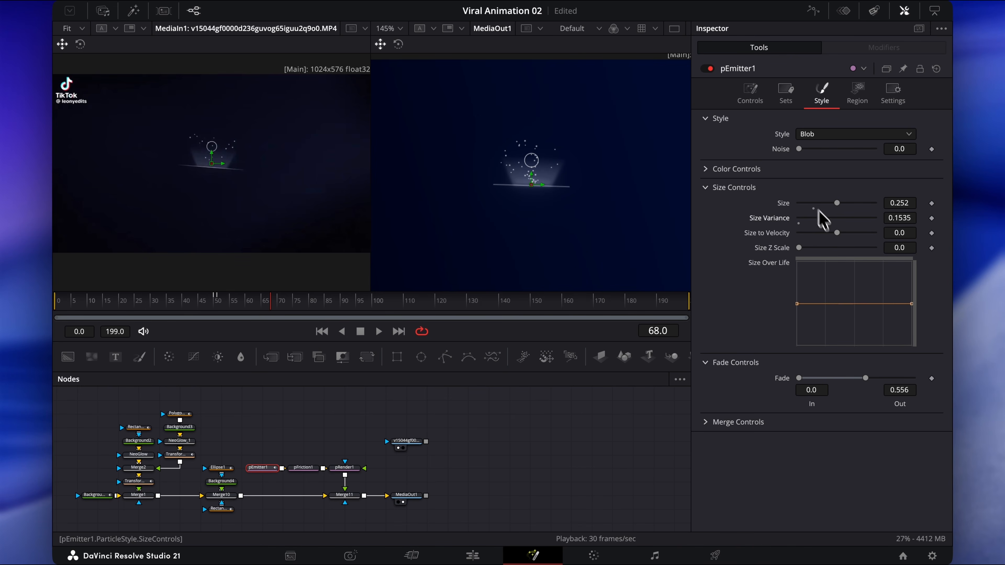
# Step: Set pEmitter1's Number keyframe at frame 50 to 10, reseed the particles, and play back the burst
pyautogui.click(751, 101)
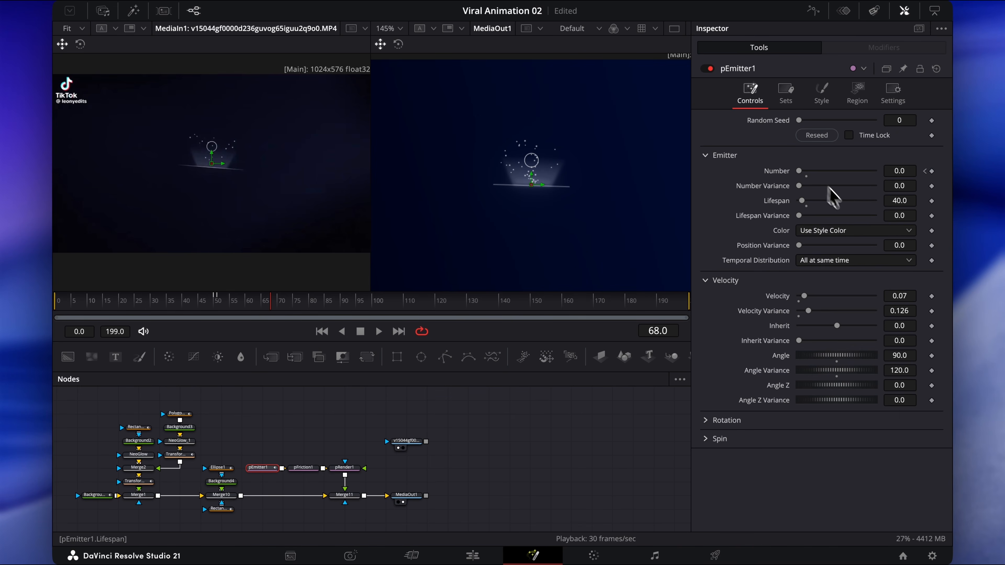
pyautogui.click(926, 171)
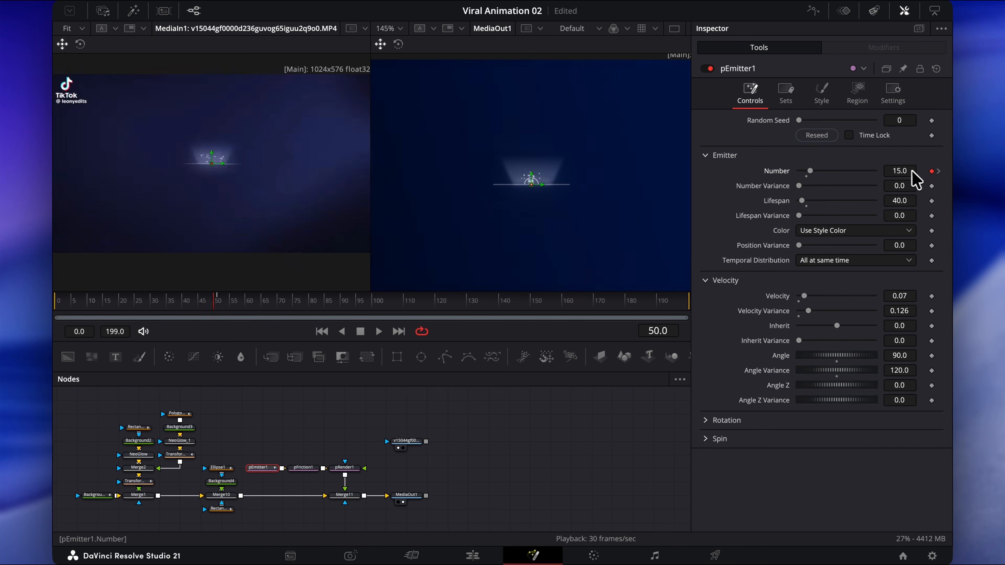
pyautogui.press('Tab')
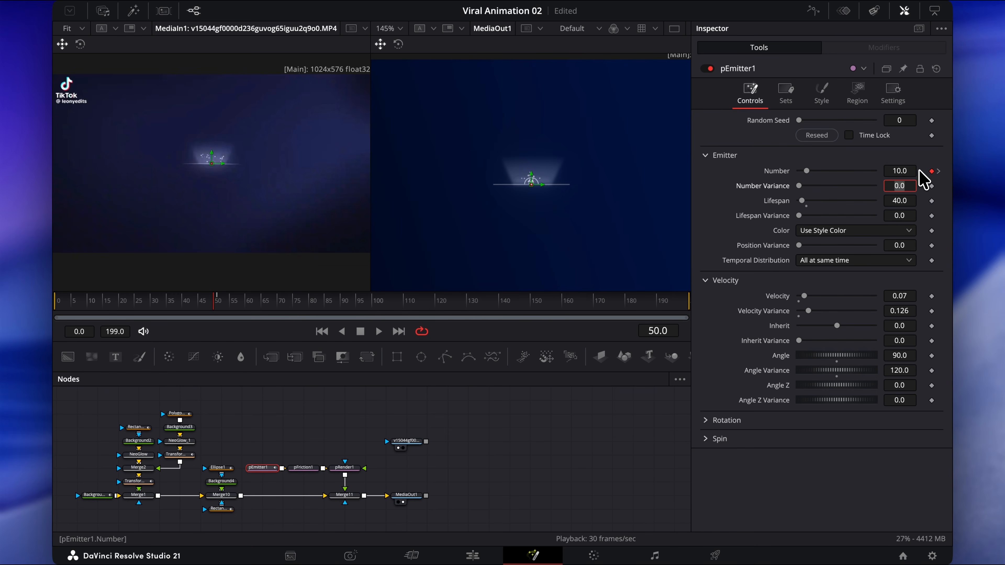
pyautogui.moveTo(221, 303); pyautogui.dragTo(292, 303)
pyautogui.click(816, 135)
pyautogui.click(209, 303)
pyautogui.press('space')
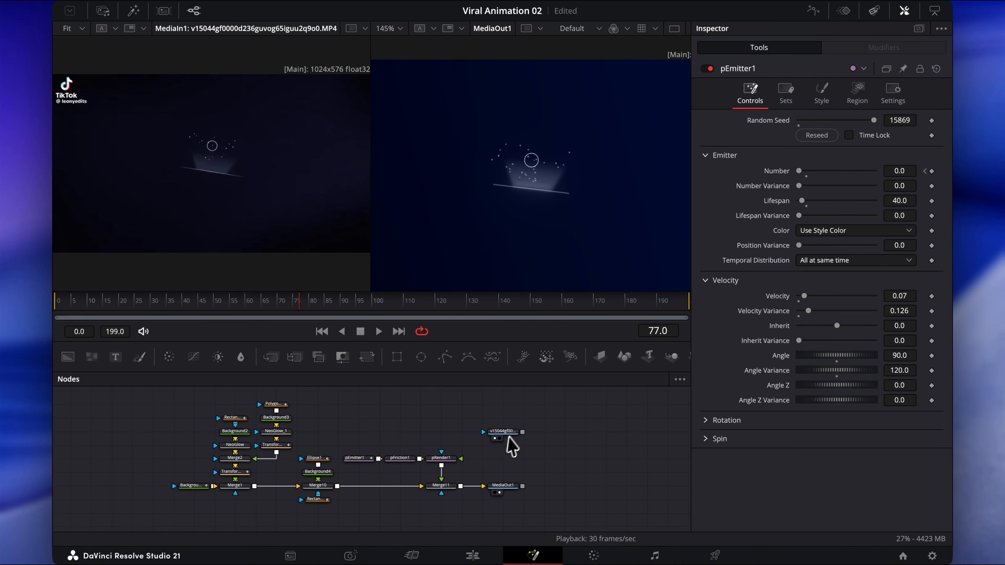
# Step: Move the reference clip and Background1 nodes outward and add an Underlay around the nodes between Background1 and MediaOut1
pyautogui.moveTo(503, 433); pyautogui.dragTo(621, 438)
pyautogui.moveTo(189, 487); pyautogui.dragTo(147, 489)
pyautogui.scroll(1, 176, 457)
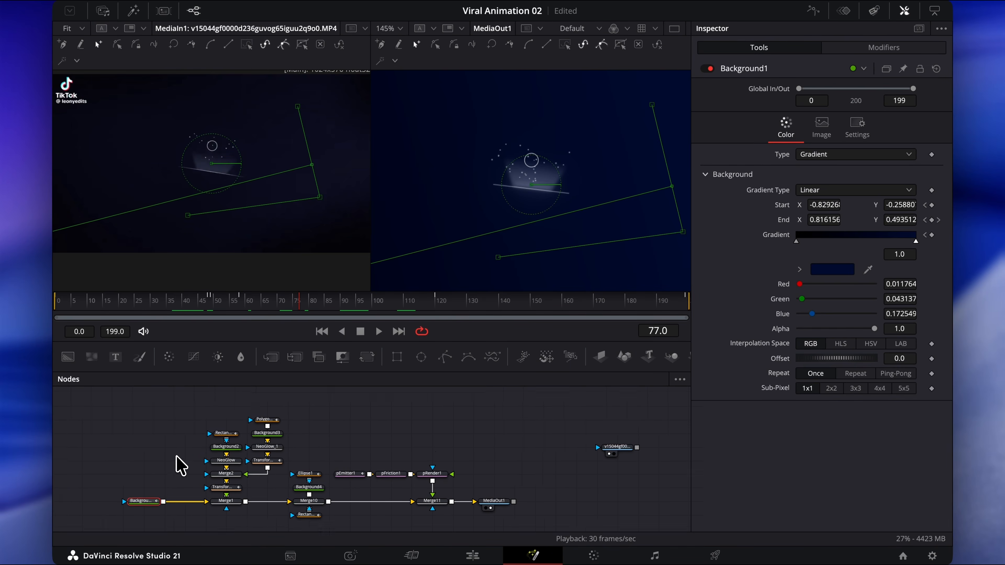
pyautogui.moveTo(189, 421); pyautogui.dragTo(463, 499)
pyautogui.hotkey('shift', 'space')
pyautogui.write('underl')
pyautogui.press('Return')
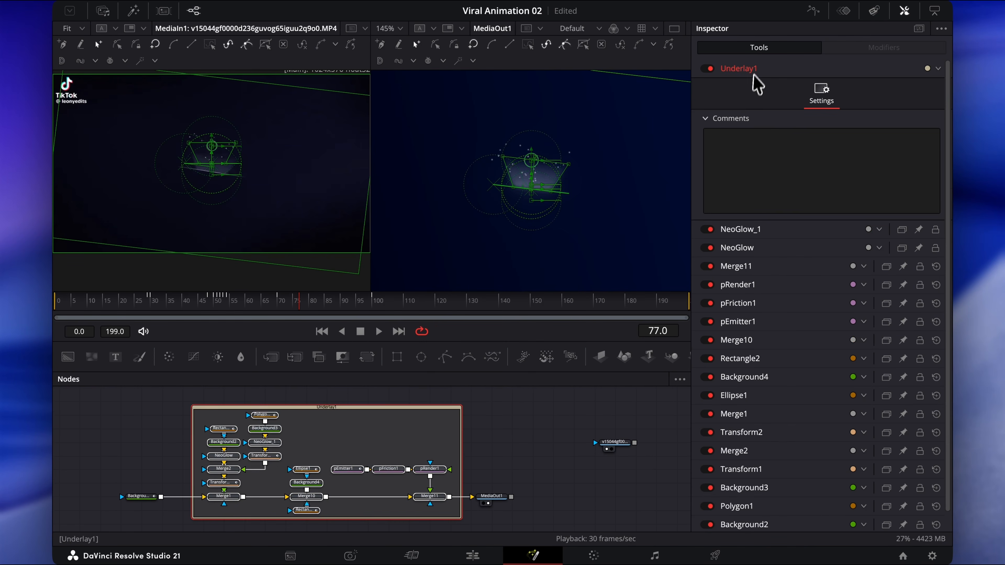
# Step: Rename the underlay to Section1 and colour it Apricot
pyautogui.press('F2')
pyautogui.write('Sectio')
pyautogui.press('BackSpace')
pyautogui.write('ion1')
pyautogui.press('Return')
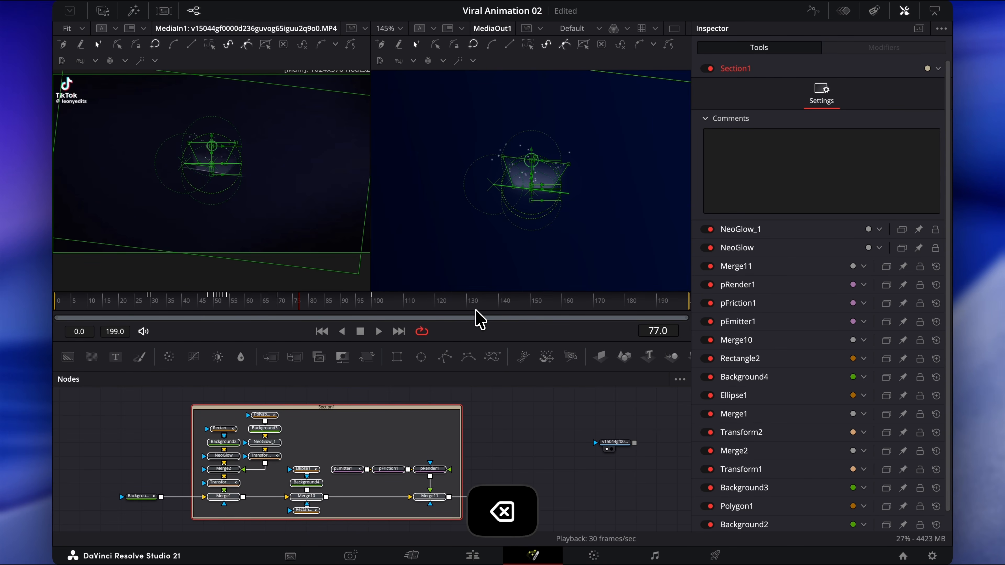
pyautogui.click(938, 69)
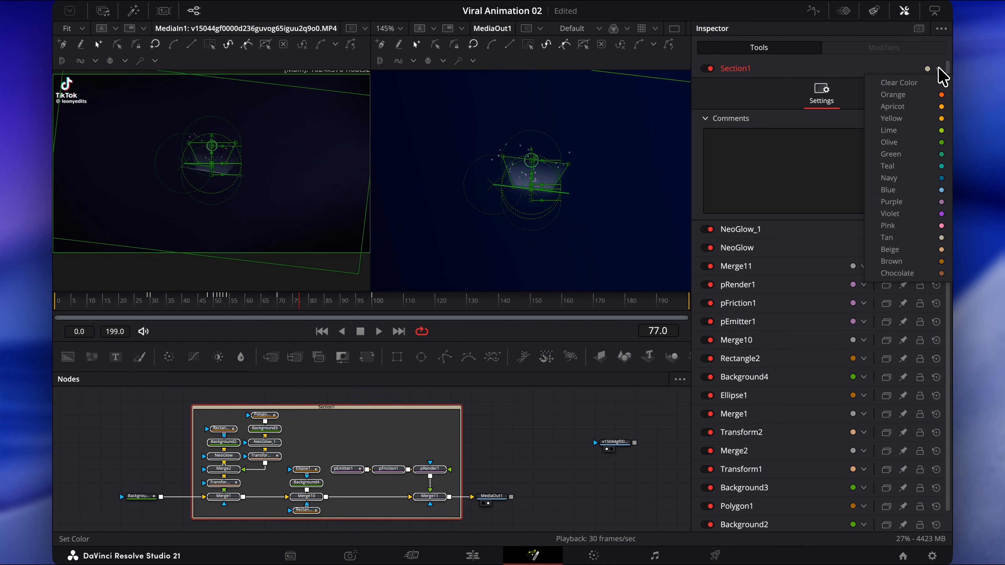
pyautogui.click(903, 106)
pyautogui.click(512, 442)
# Step: Move the MediaOut1 and reference clip nodes further away from the Section1 underlay to free up space
pyautogui.hscroll(3, 511, 441)
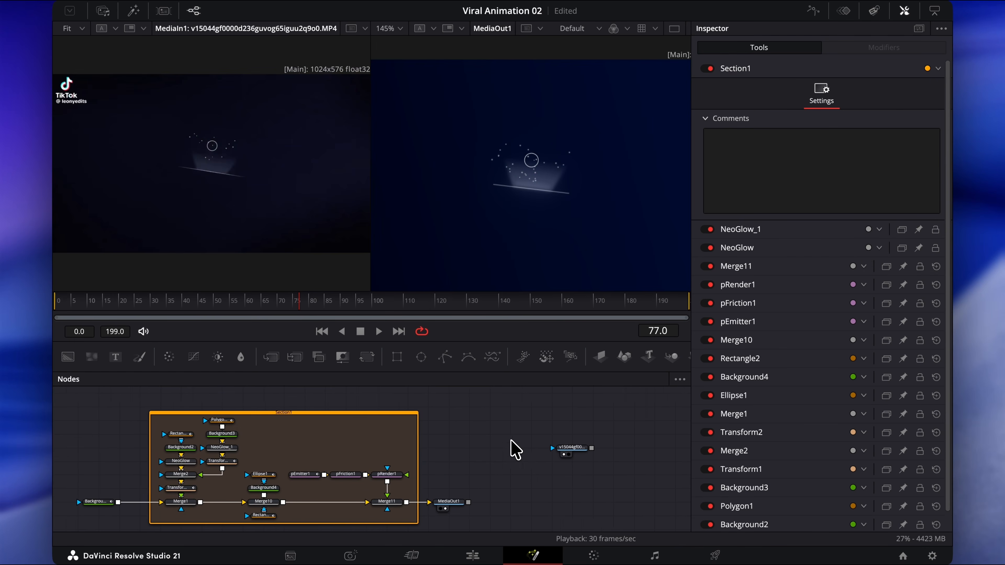
pyautogui.moveTo(440, 507); pyautogui.dragTo(585, 507)
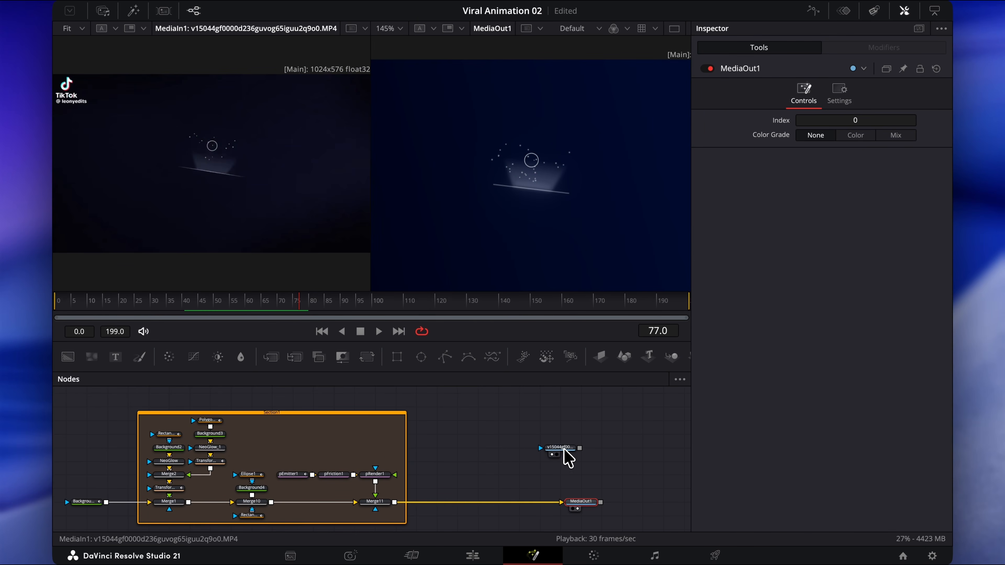
pyautogui.moveTo(562, 459); pyautogui.dragTo(604, 459)
# Step: Start the light beam's flicker by keyframing Merge2's Blend at 0.205 on frame 75 and 0 on frame 76
pyautogui.click(171, 474)
pyautogui.click(290, 302)
pyautogui.press('Right')
pyautogui.press('Right')
pyautogui.press('Left')
pyautogui.scroll(3, 864, 111)
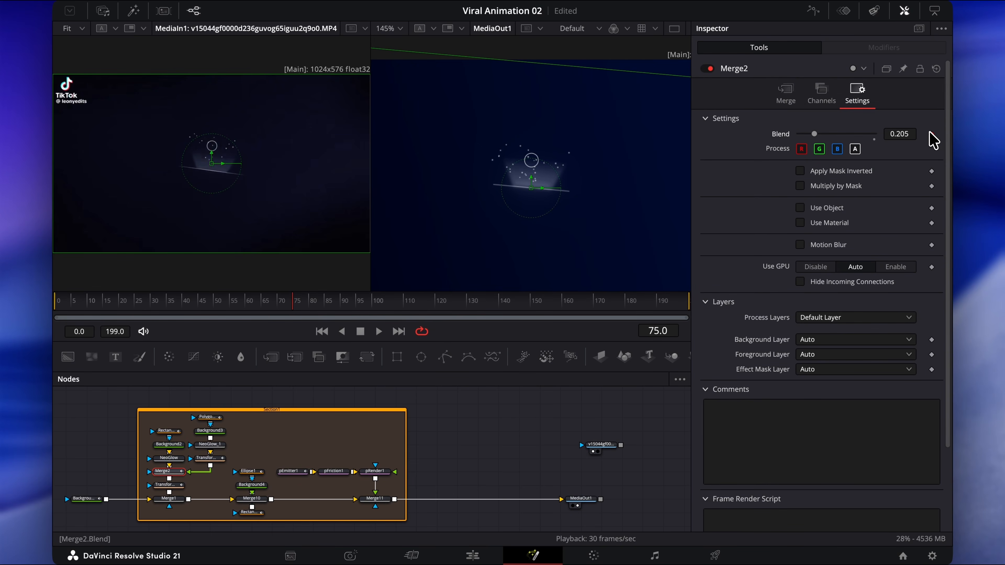
pyautogui.press('Right')
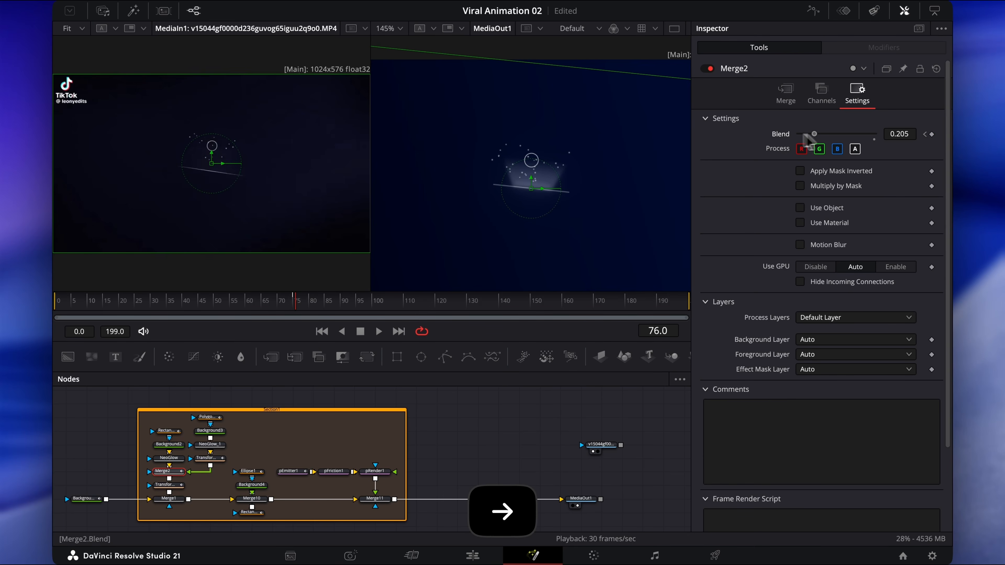
pyautogui.moveTo(814, 135); pyautogui.dragTo(752, 140)
# Step: Keyframe Merge2's Blend at 0.205 on frames 77 and 82, and at 0 on frame 83
pyautogui.press('Right')
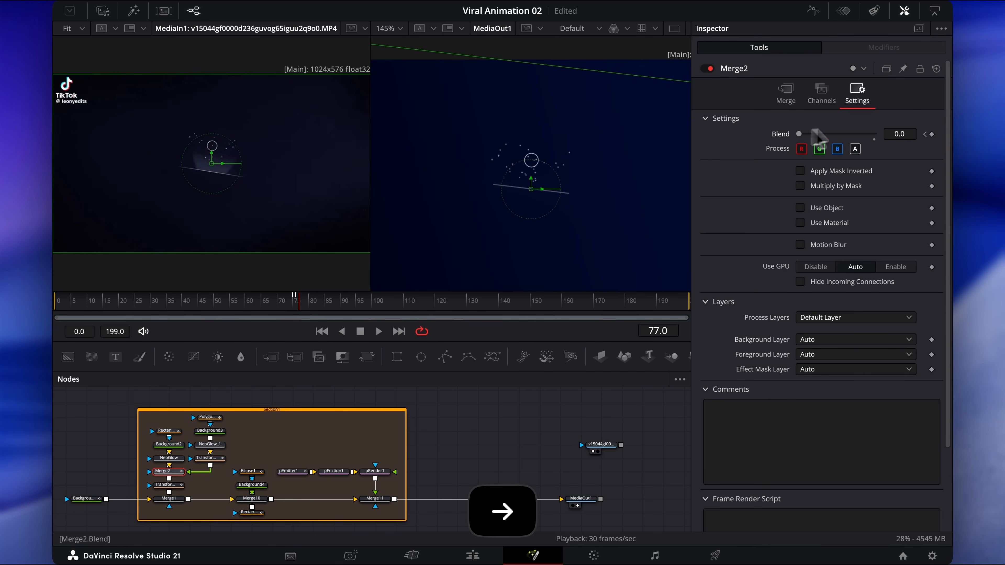
pyautogui.click(898, 134)
pyautogui.press('Return')
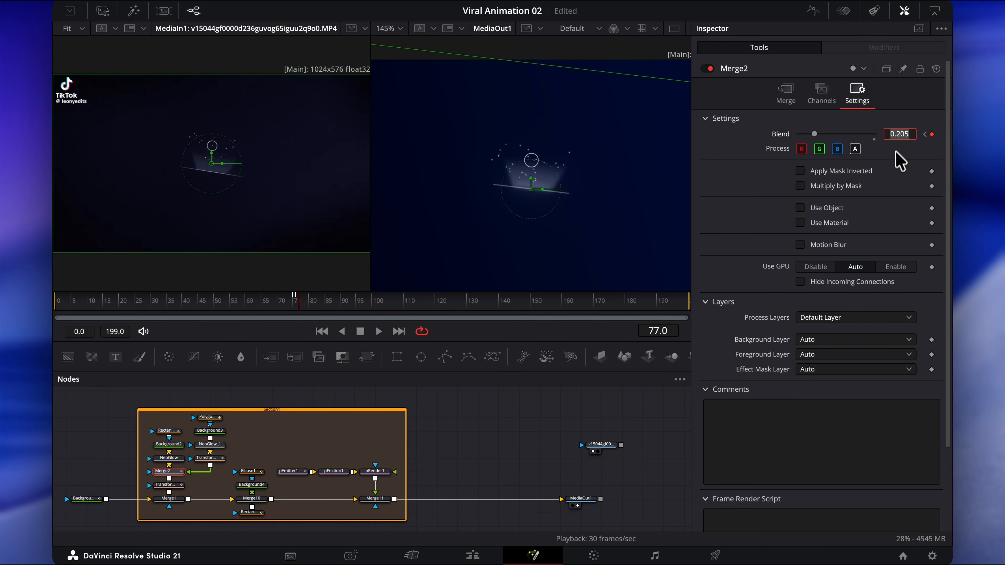
pyautogui.press('Left')
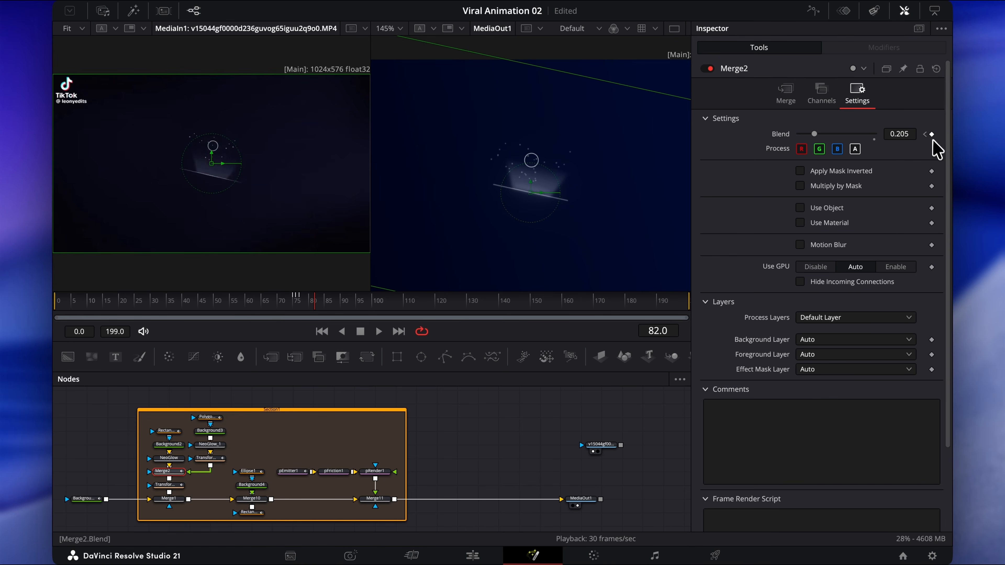
pyautogui.press('Right')
pyautogui.press('Right')
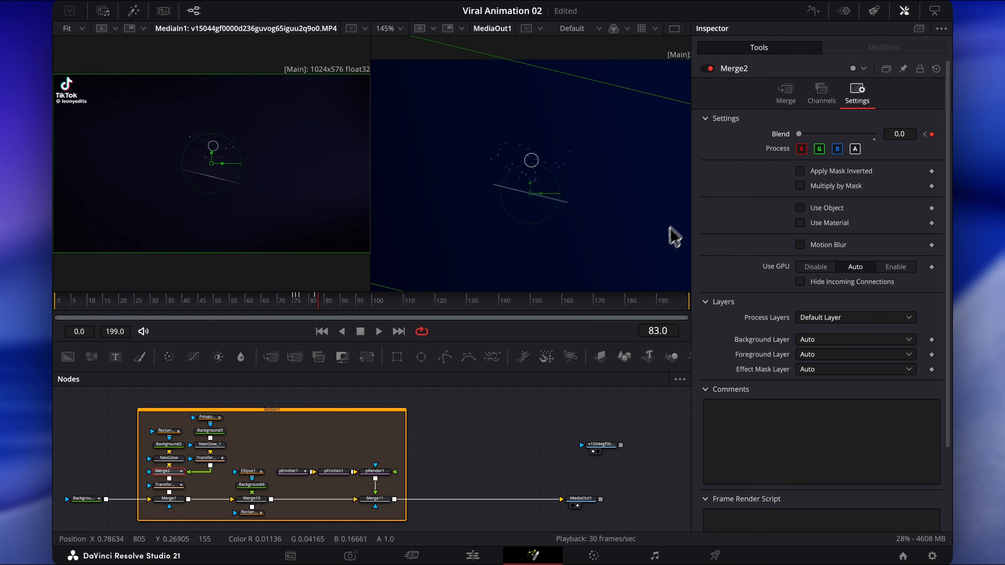
# Step: Keyframe Merge2's Blend at 0.205 on frame 85 and drop it to 0 just after that frame
pyautogui.press('Right')
pyautogui.click(899, 133)
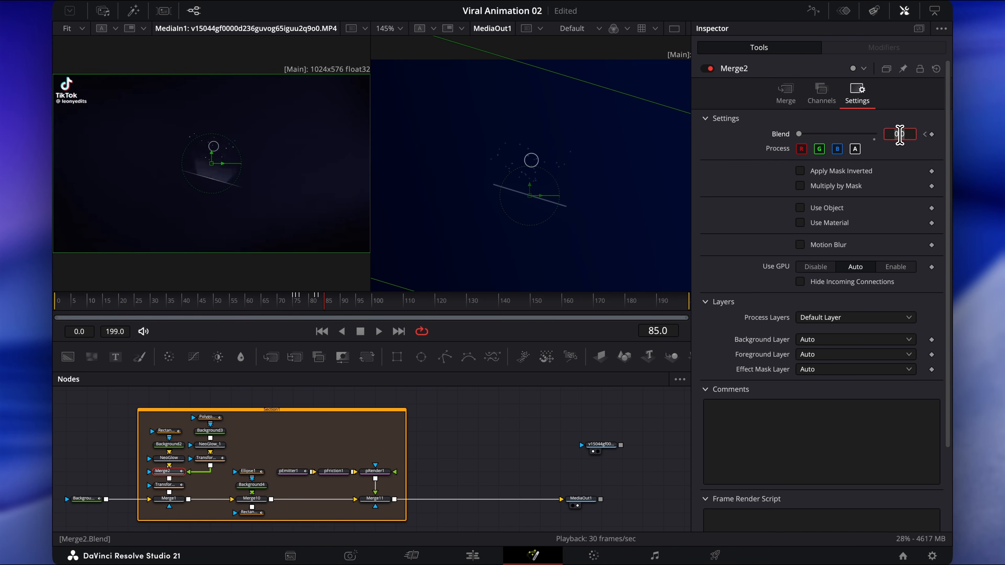
pyautogui.write('0.205')
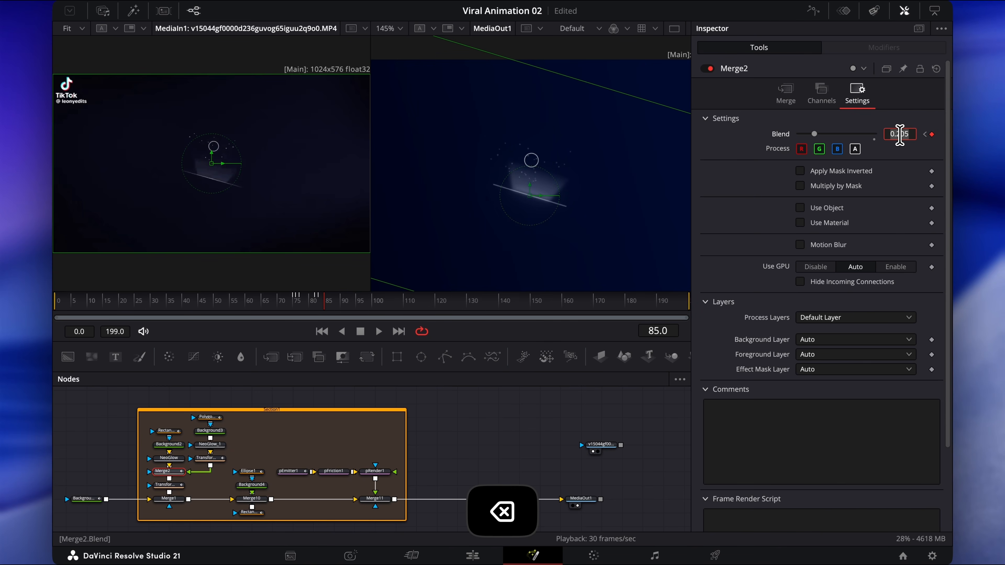
pyautogui.click(431, 403)
pyautogui.press('Right')
pyautogui.moveTo(814, 134); pyautogui.dragTo(760, 134)
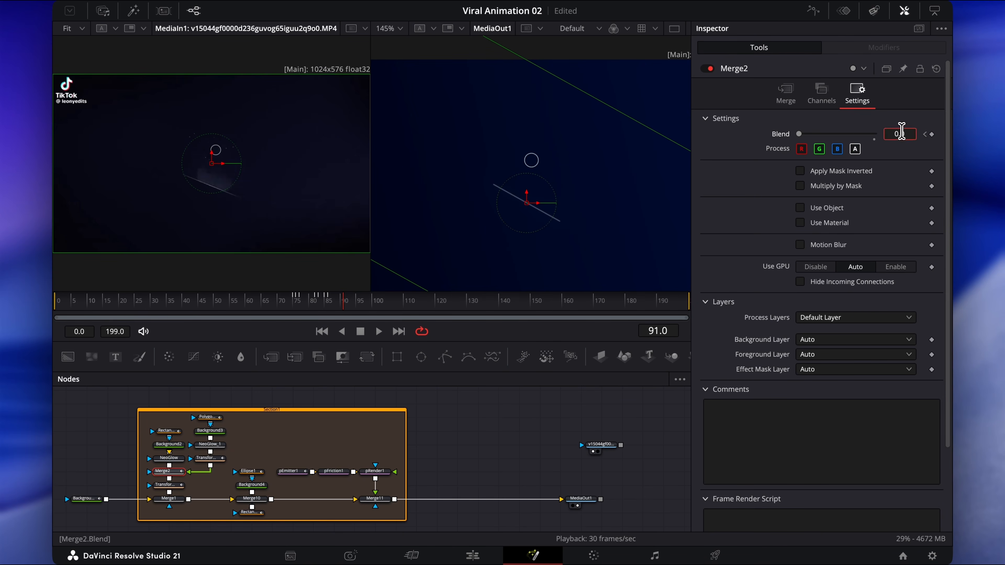
# Step: Keyframe Merge2's Blend at 0.205 on frame 91 and at 0 on frame 92
pyautogui.press('Return')
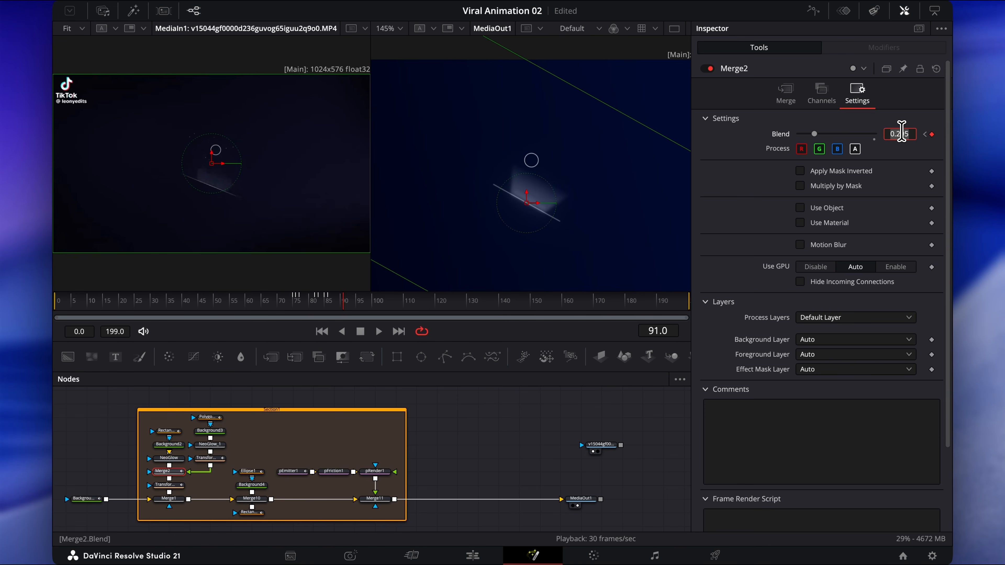
pyautogui.press('Right')
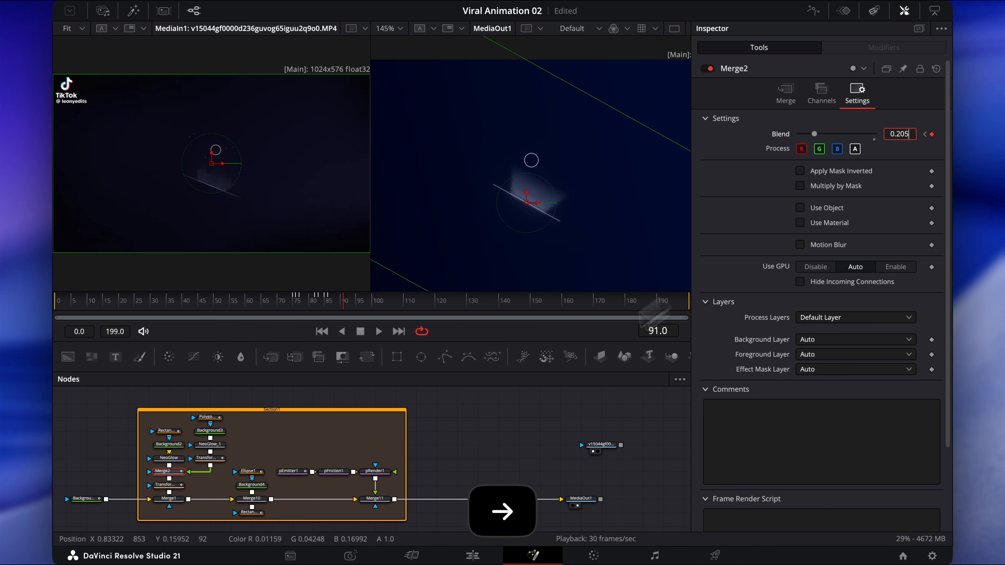
pyautogui.click(709, 254)
pyautogui.press('Right')
pyautogui.moveTo(830, 134); pyautogui.dragTo(714, 142)
# Step: Keyframe Merge2's Blend at 0.205 on frame 93 and at 0 on frame 95 to switch the beam off
pyautogui.press('Right')
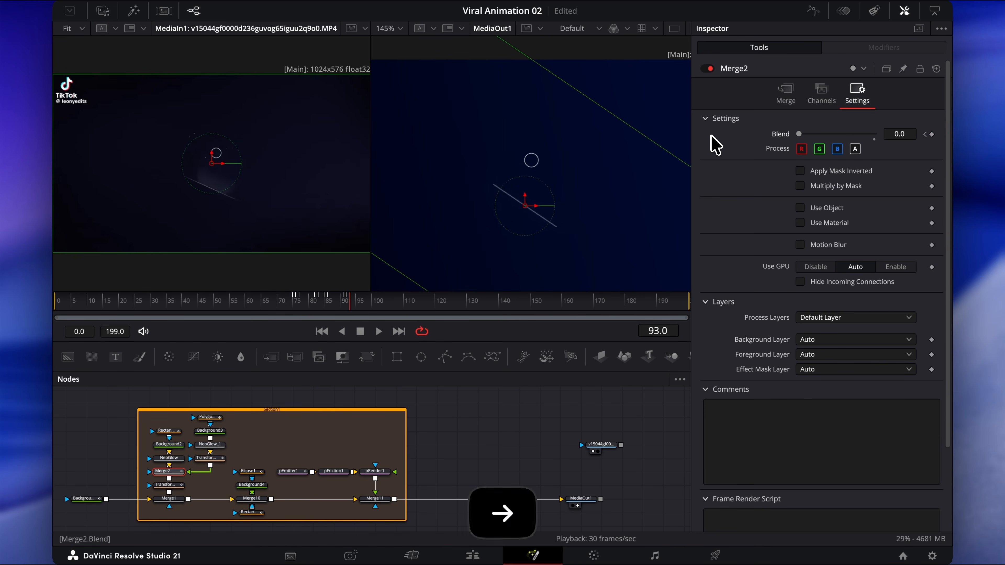
pyautogui.click(892, 134)
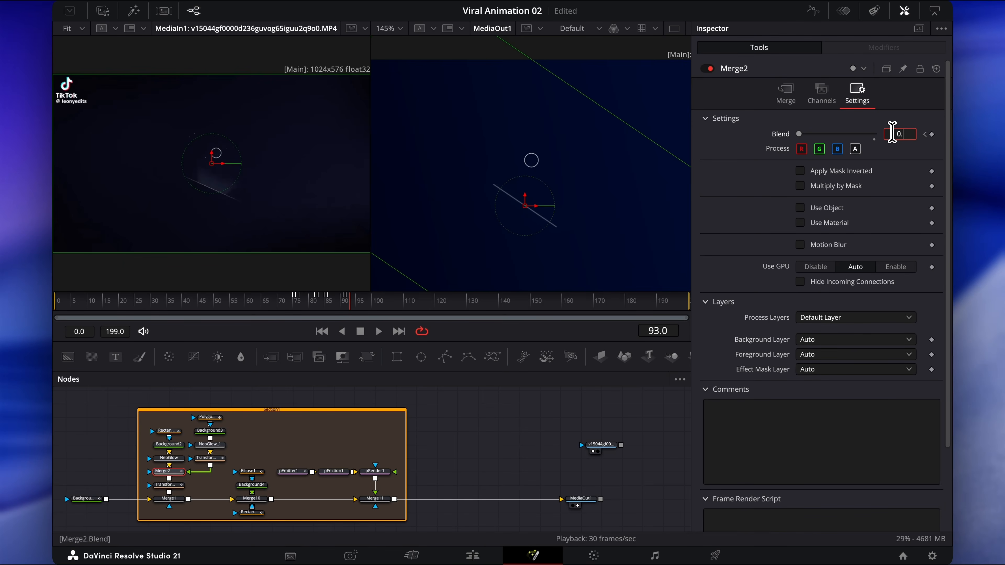
pyautogui.write('.205')
pyautogui.press('Return')
pyautogui.press('Right')
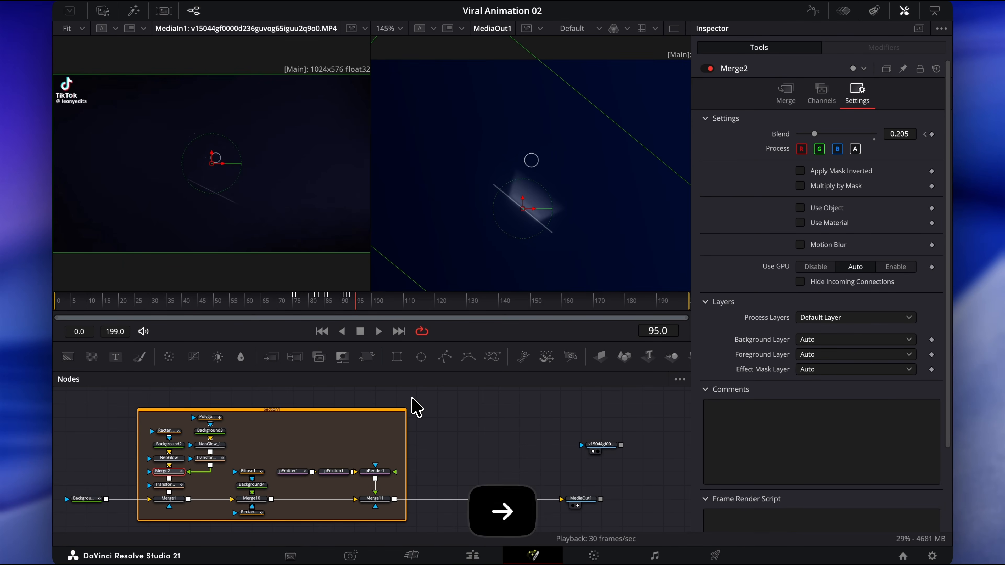
pyautogui.press('Right')
pyautogui.moveTo(815, 133); pyautogui.dragTo(715, 142)
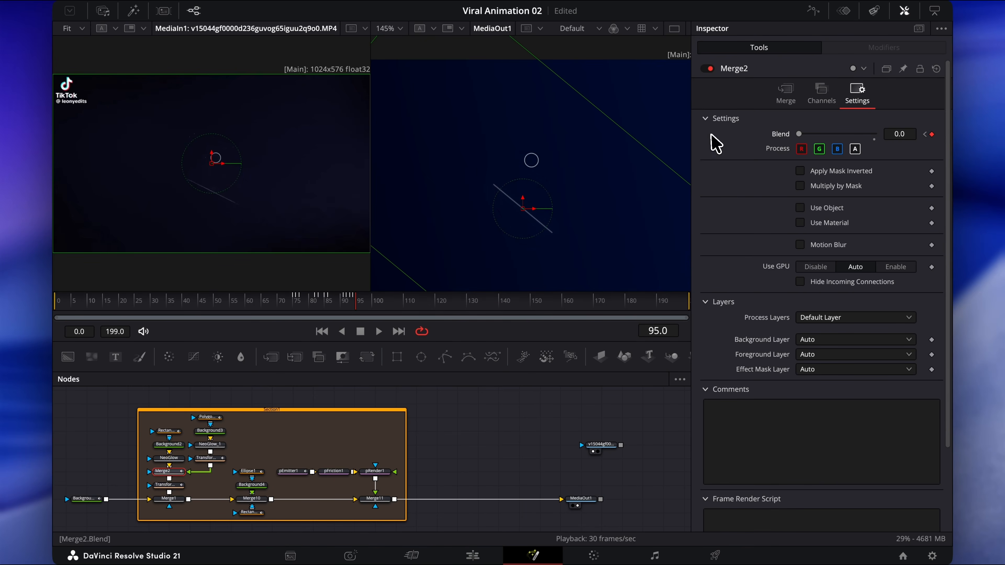
# Step: Play back from frame 68 and keyframe the Level of Rectangle1 around frame 92 so the tilted line fades out to 0
pyautogui.click(271, 300)
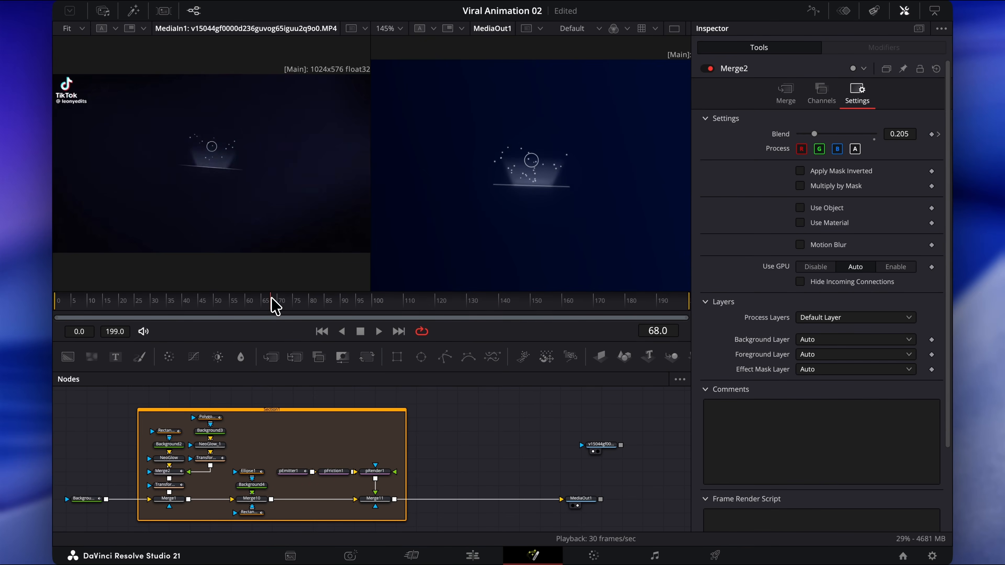
pyautogui.press('space')
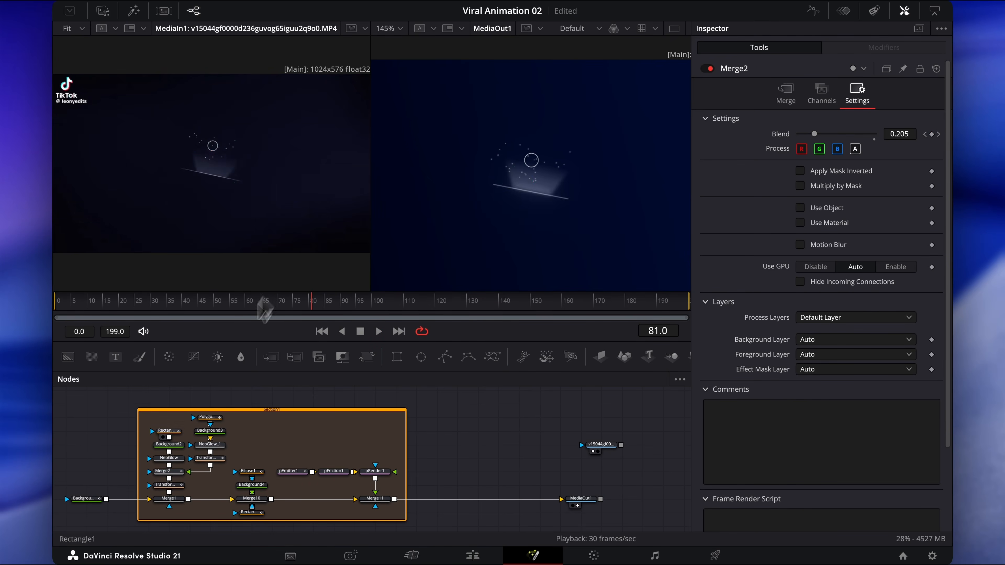
pyautogui.click(167, 431)
pyautogui.click(345, 302)
pyautogui.click(336, 303)
pyautogui.moveTo(336, 303); pyautogui.dragTo(378, 312)
pyautogui.click(349, 304)
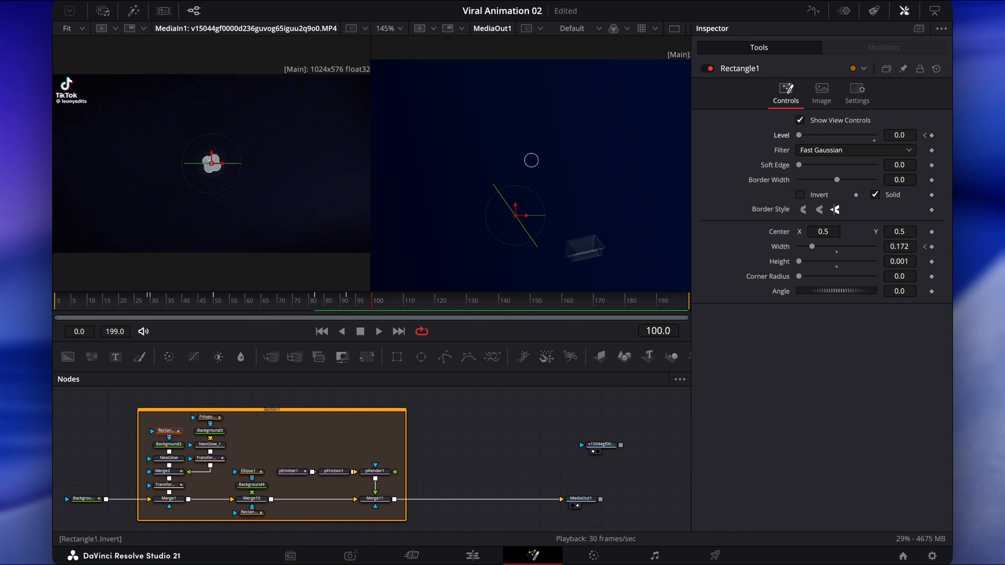
pyautogui.click(925, 136)
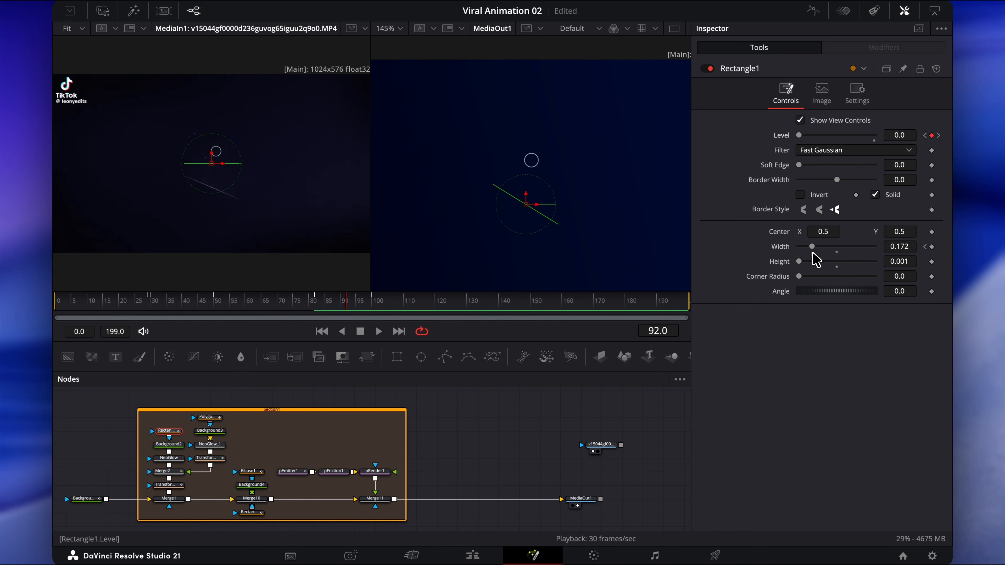
pyautogui.write('1')
pyautogui.press('Tab')
pyautogui.write('1')
pyautogui.press('Tab')
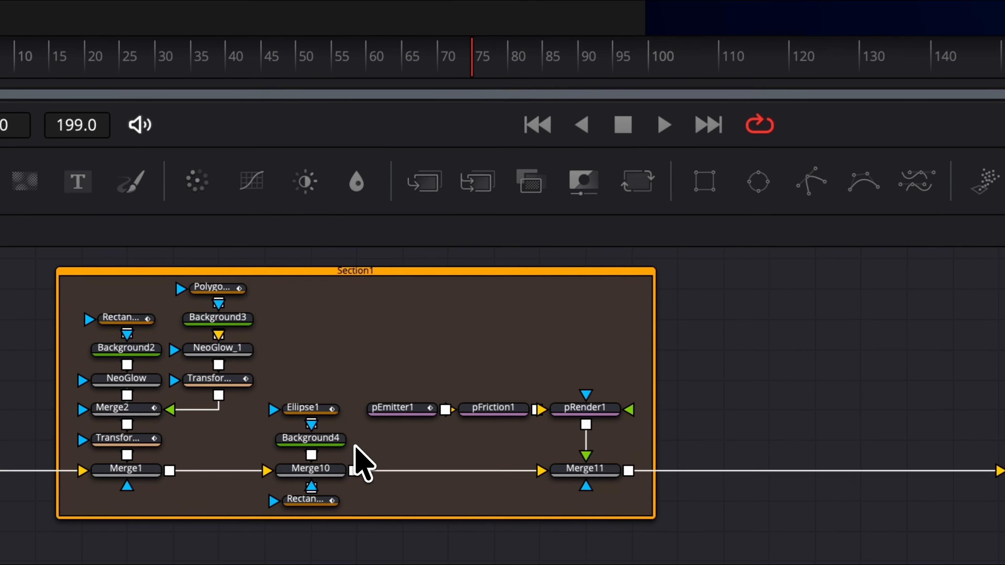
# Step: Space out the Ellipse1 and Background4 nodes and insert a Transform node between Background4 and Merge10
pyautogui.moveTo(271, 489); pyautogui.dragTo(247, 472)
pyautogui.moveTo(298, 406); pyautogui.dragTo(299, 348)
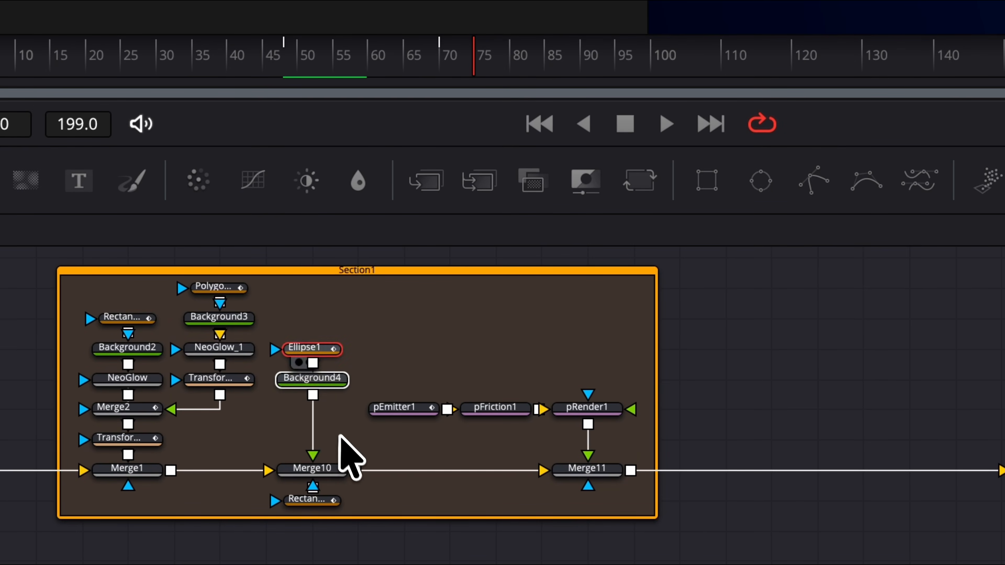
pyautogui.click(325, 377)
pyautogui.hotkey('shift', 'space')
pyautogui.write('trans')
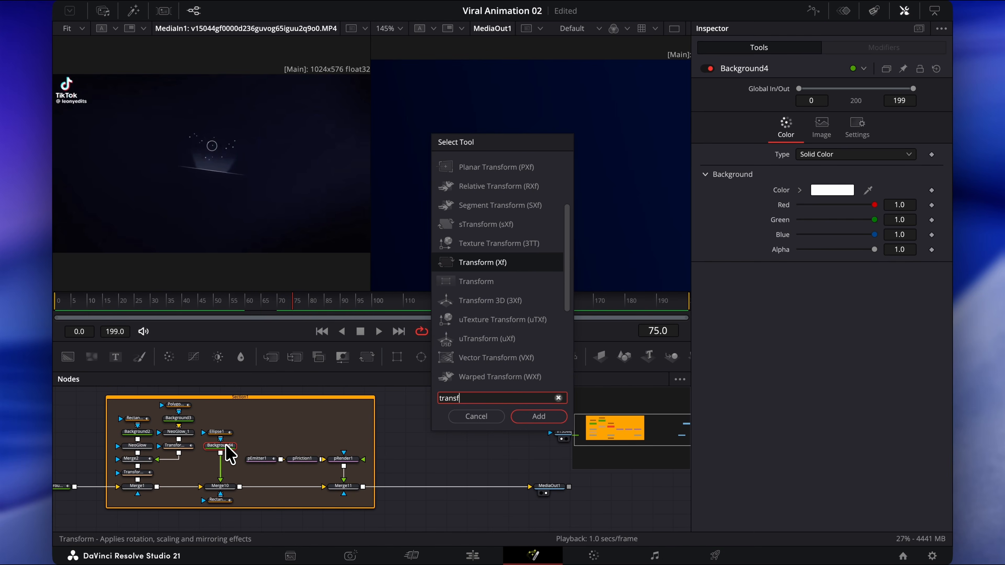
pyautogui.write('f')
pyautogui.press('Return')
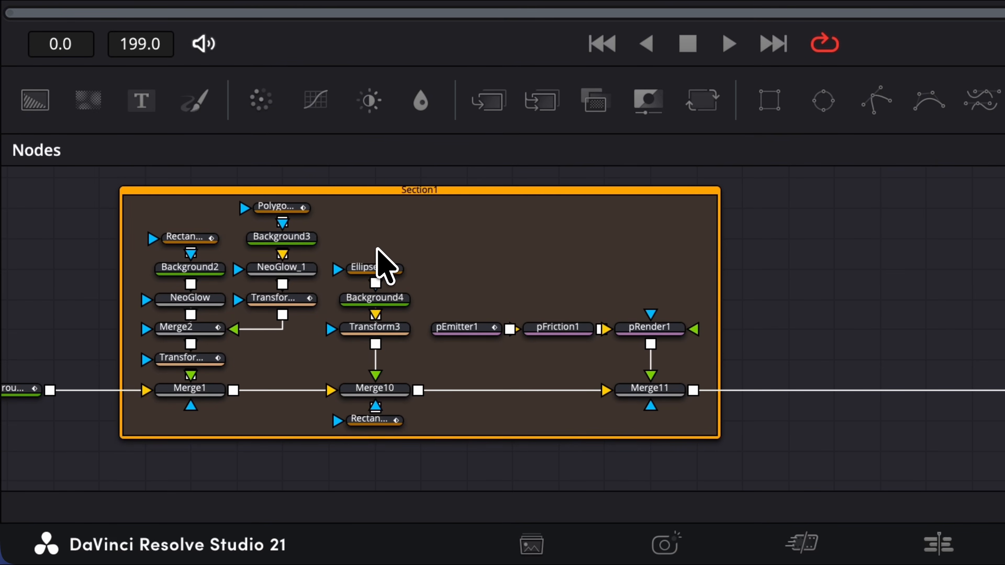
pyautogui.moveTo(377, 249); pyautogui.dragTo(371, 351)
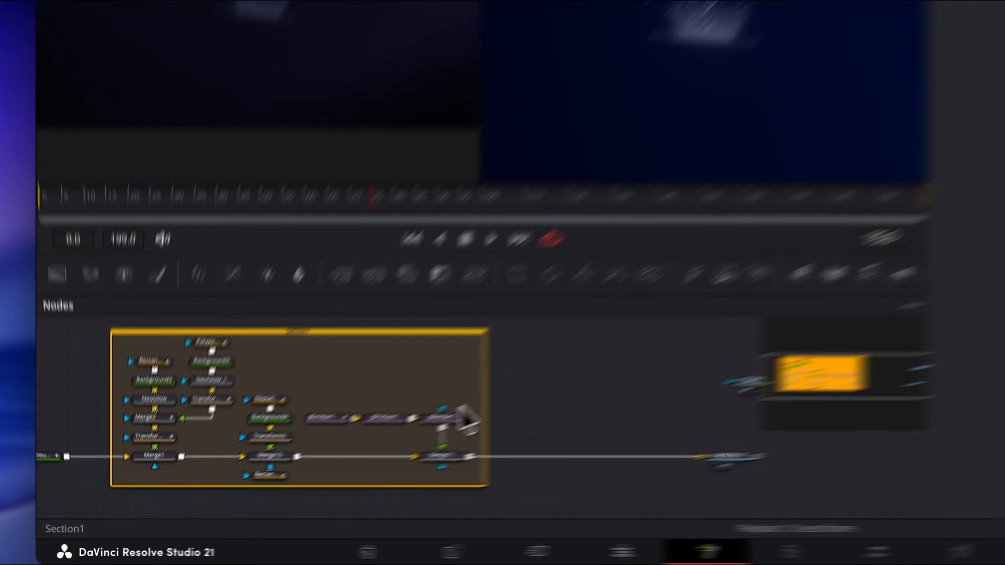
# Step: Shrink the Section1 underlay to enclose only the Merge1 branch and shift the ellipse and particle nodes away from it
pyautogui.moveTo(719, 322); pyautogui.dragTo(324, 286)
pyautogui.moveTo(367, 256); pyautogui.dragTo(659, 427)
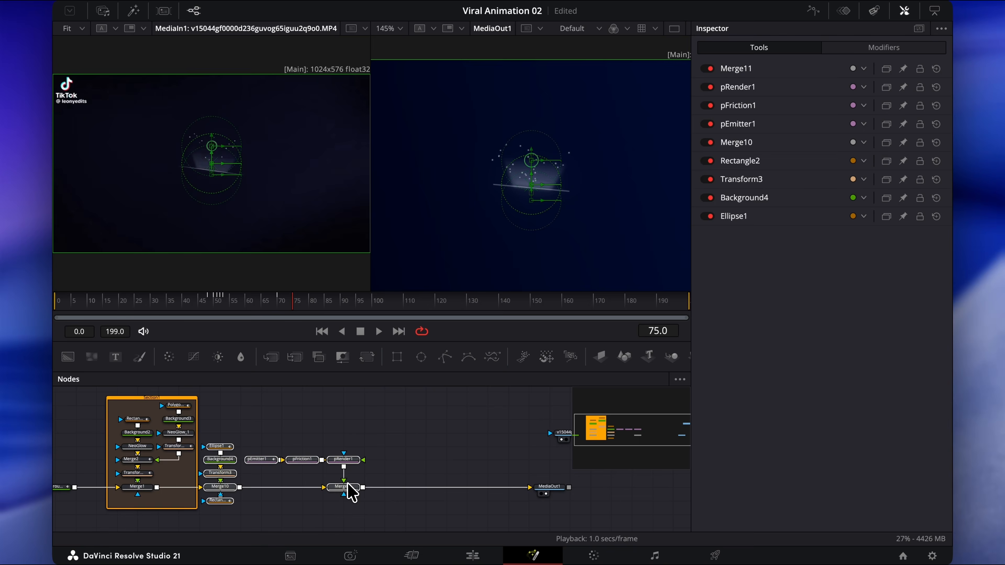
pyautogui.moveTo(342, 488); pyautogui.dragTo(383, 487)
# Step: Rearrange the node graph so the particle branch sits next to Section1 and the ellipse branch comes after it
pyautogui.moveTo(279, 427); pyautogui.dragTo(250, 523)
pyautogui.moveTo(252, 489); pyautogui.dragTo(499, 498)
pyautogui.moveTo(242, 425); pyautogui.dragTo(407, 497)
pyautogui.moveTo(390, 488); pyautogui.dragTo(307, 475)
# Step: Rewire the main chain to run from Merge1 into Merge11, then Merge10, and finally MediaOut1
pyautogui.click(314, 485)
pyautogui.click(475, 488)
pyautogui.click(307, 474)
pyautogui.click(479, 502)
pyautogui.moveTo(189, 488); pyautogui.dragTo(292, 475)
pyautogui.moveTo(353, 480); pyautogui.dragTo(216, 438)
pyautogui.moveTo(300, 473); pyautogui.dragTo(292, 484)
pyautogui.click(358, 483)
pyautogui.moveTo(516, 526); pyautogui.dragTo(425, 499)
pyautogui.click(422, 508)
pyautogui.moveTo(322, 488); pyautogui.dragTo(530, 488)
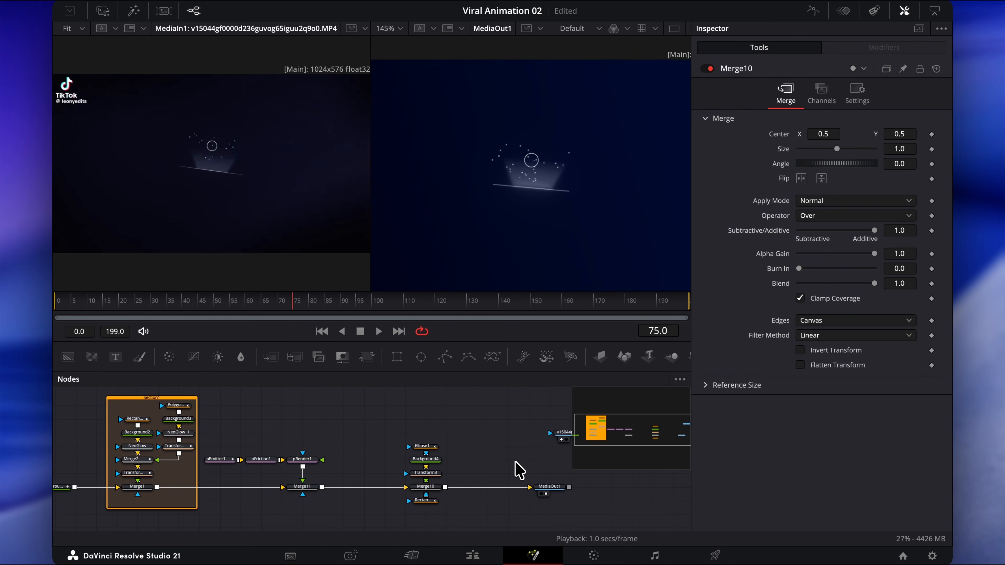
# Step: Keyframe the Angle of Transform3 at 0 on frame 75 and at -180 on frame 98
pyautogui.click(426, 473)
pyautogui.click(293, 305)
pyautogui.moveTo(296, 310); pyautogui.dragTo(366, 299)
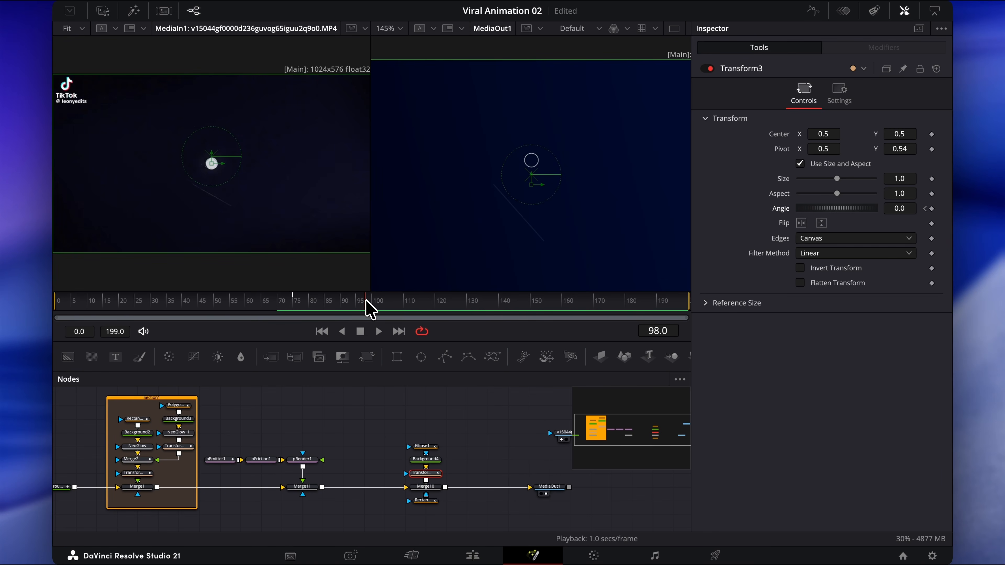
pyautogui.moveTo(835, 210); pyautogui.dragTo(807, 223)
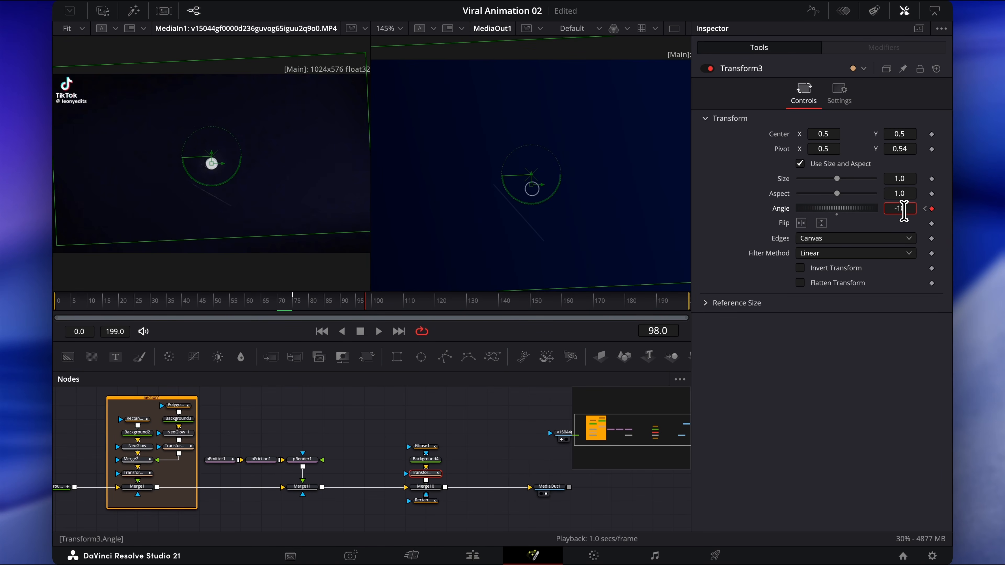
pyautogui.write('0')
pyautogui.press('Tab')
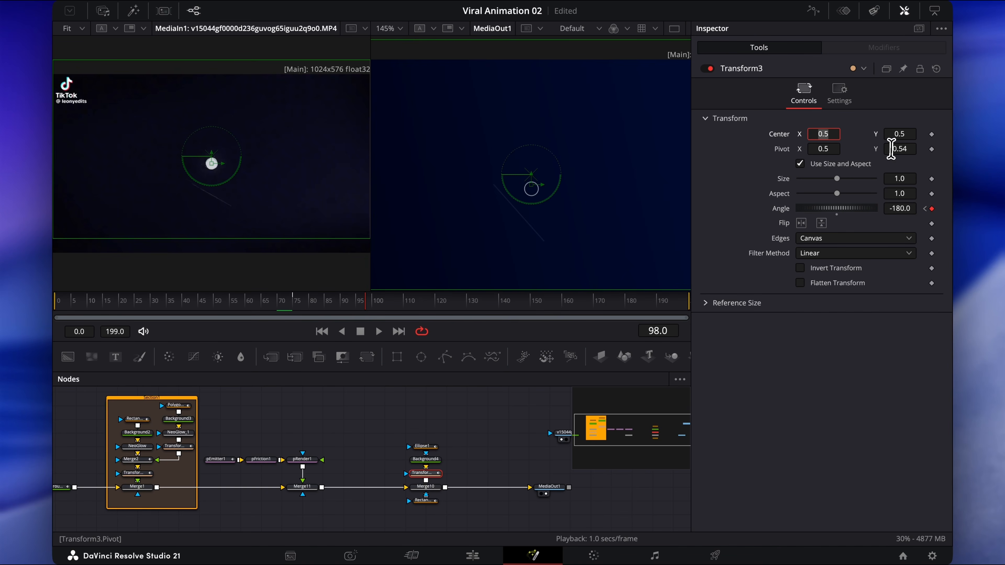
# Step: Set the pivot Y of Transform3 to 0.549 and play back the circle's rotation from about frame 75
pyautogui.moveTo(893, 149); pyautogui.dragTo(898, 148)
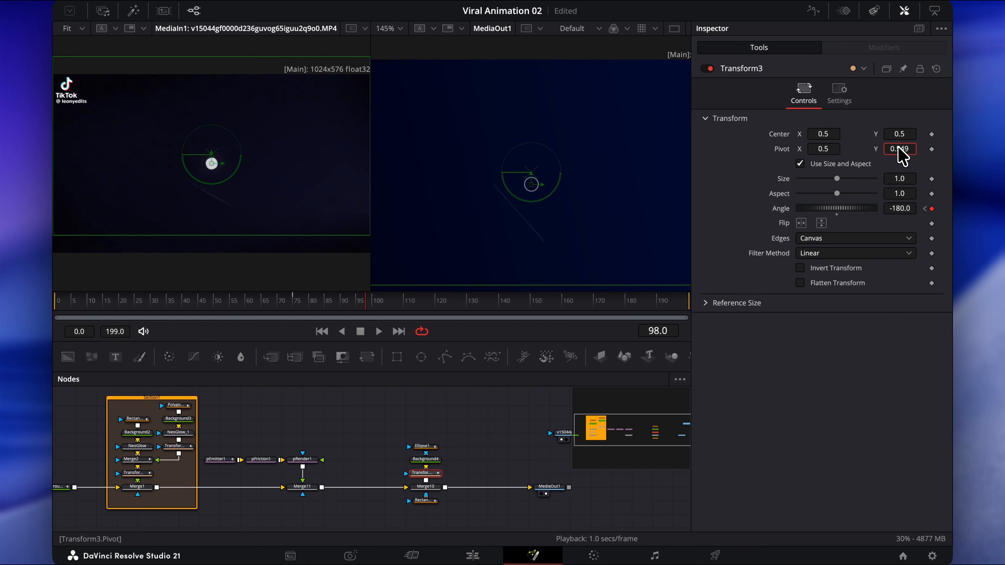
pyautogui.click(501, 426)
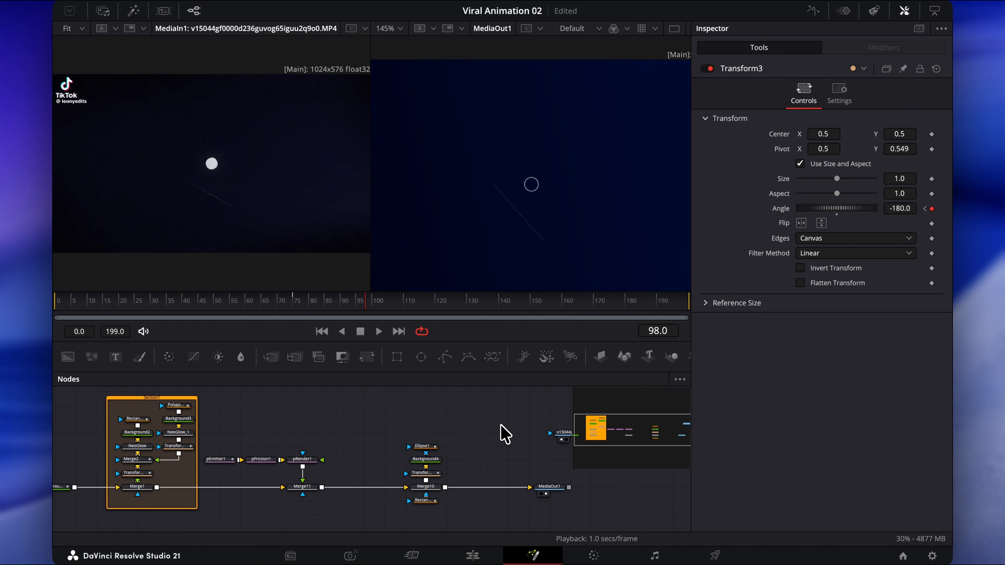
pyautogui.click(293, 306)
pyautogui.press('space')
pyautogui.press('space')
# Step: Ease the start of Transform3's Angle curve in the spline editor, lengthen its first keyframe's handle, and play back the motion
pyautogui.click(426, 473)
pyautogui.click(814, 11)
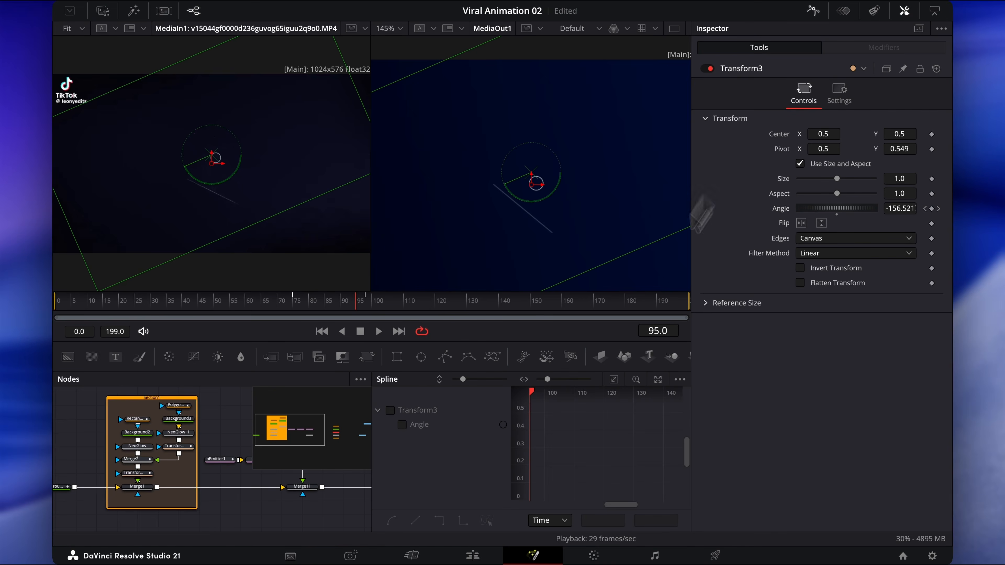
pyautogui.click(390, 410)
pyautogui.click(613, 380)
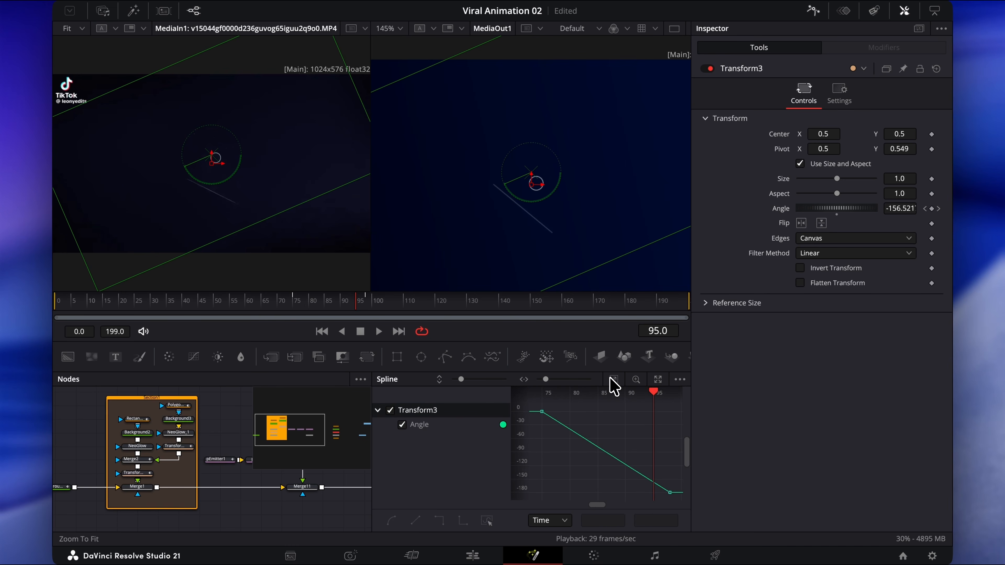
pyautogui.press('super+a')
pyautogui.rightClick(604, 428)
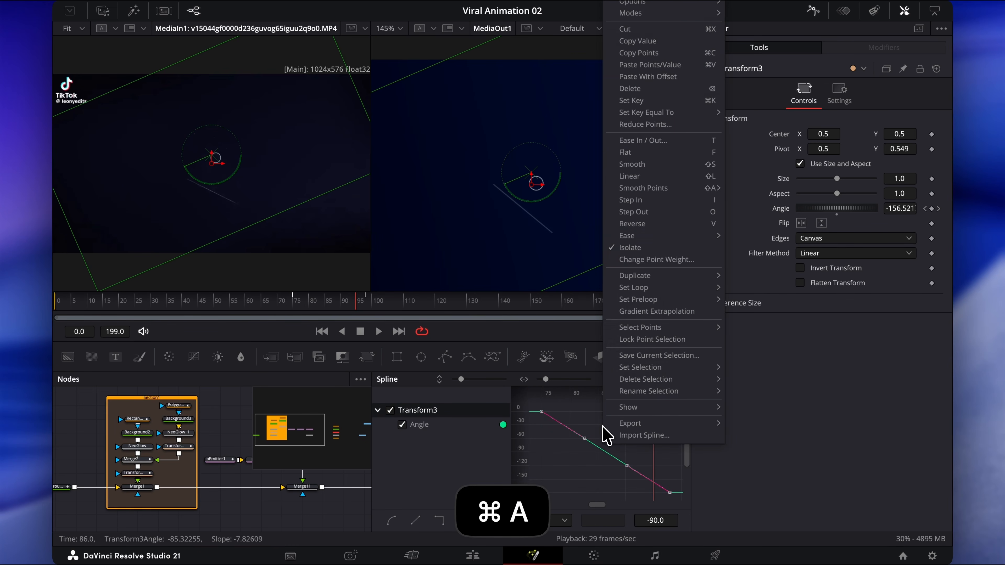
pyautogui.moveTo(685, 237)
pyautogui.click(752, 269)
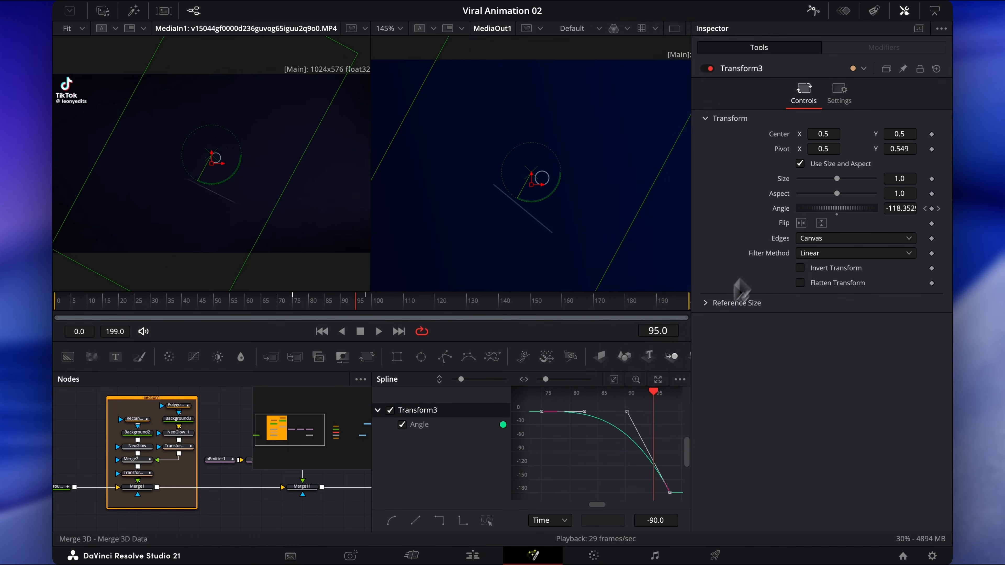
pyautogui.moveTo(593, 413); pyautogui.dragTo(598, 412)
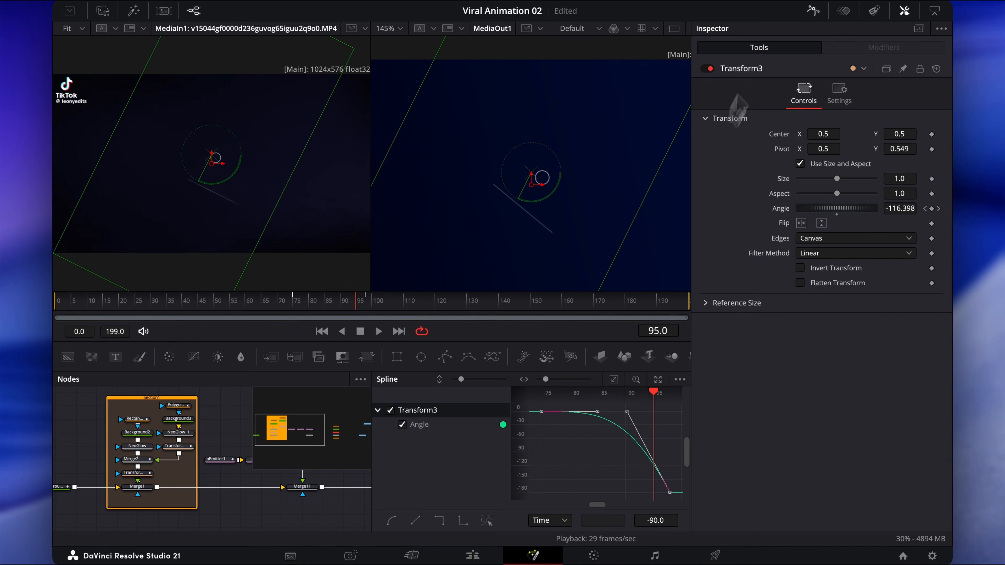
pyautogui.click(812, 11)
pyautogui.click(288, 308)
pyautogui.press('space')
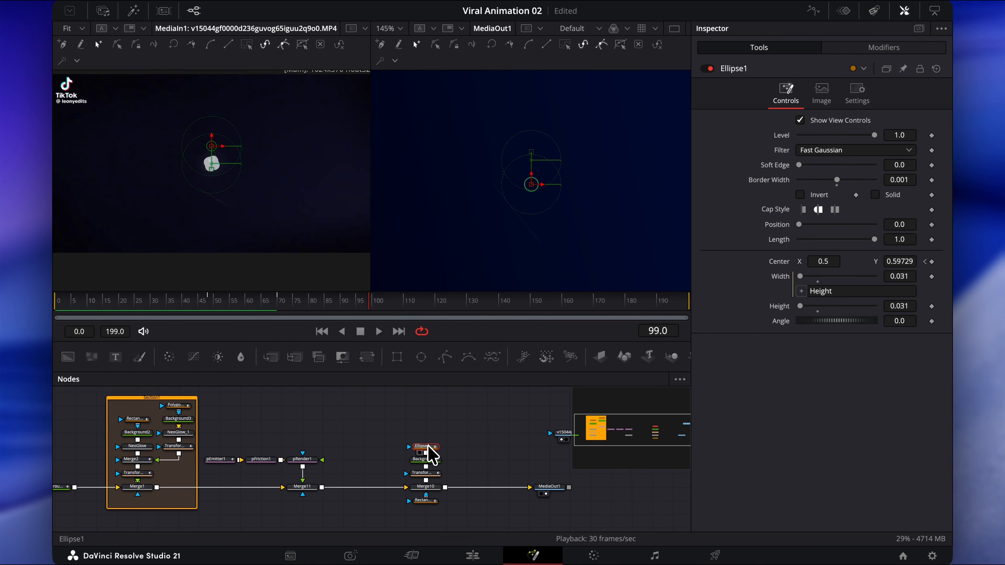
# Step: Create an instanced copy of Ellipse1 and connect it to the original Ellipse1 mask
pyautogui.press('super+c')
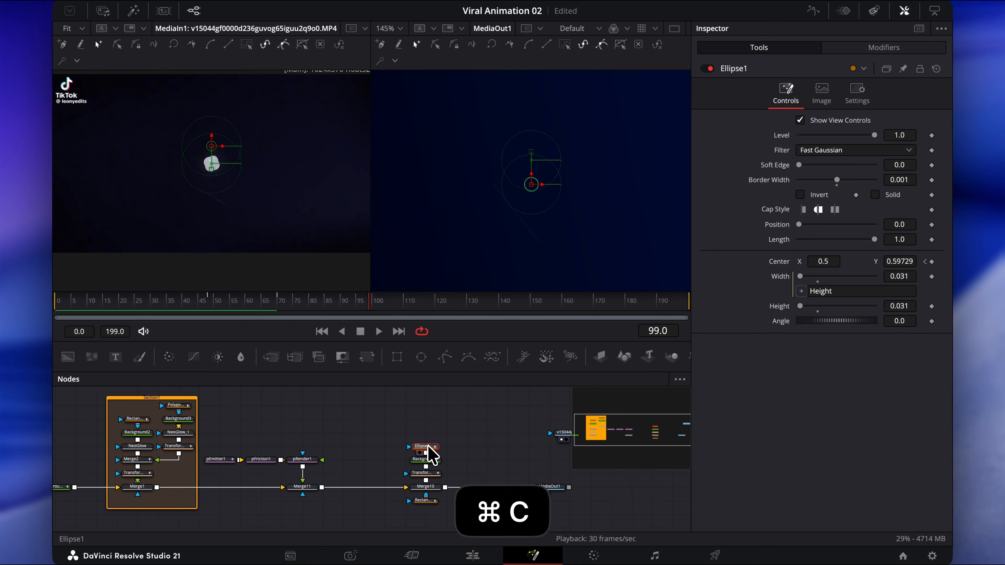
pyautogui.press('super+shift+v')
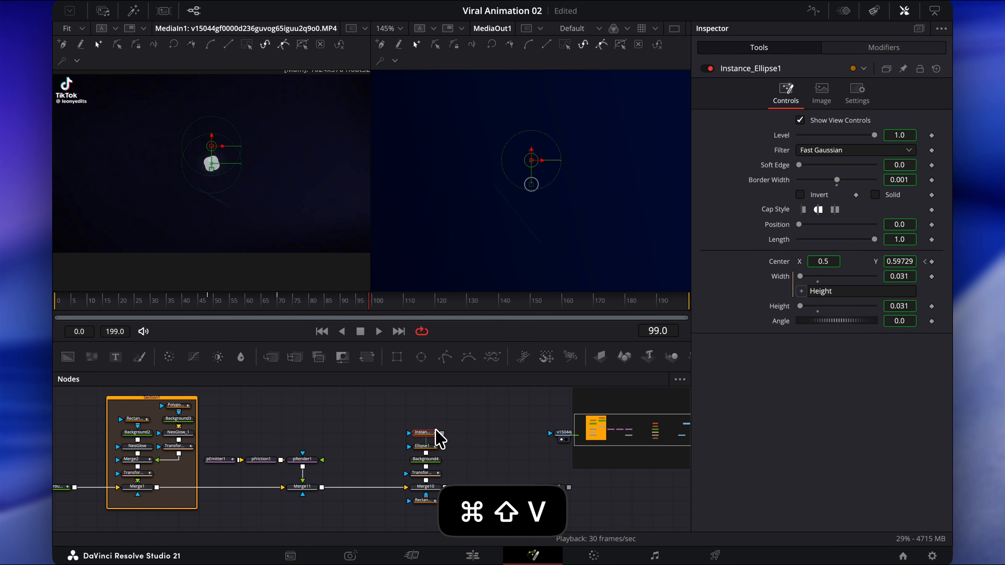
pyautogui.moveTo(443, 433); pyautogui.dragTo(427, 453)
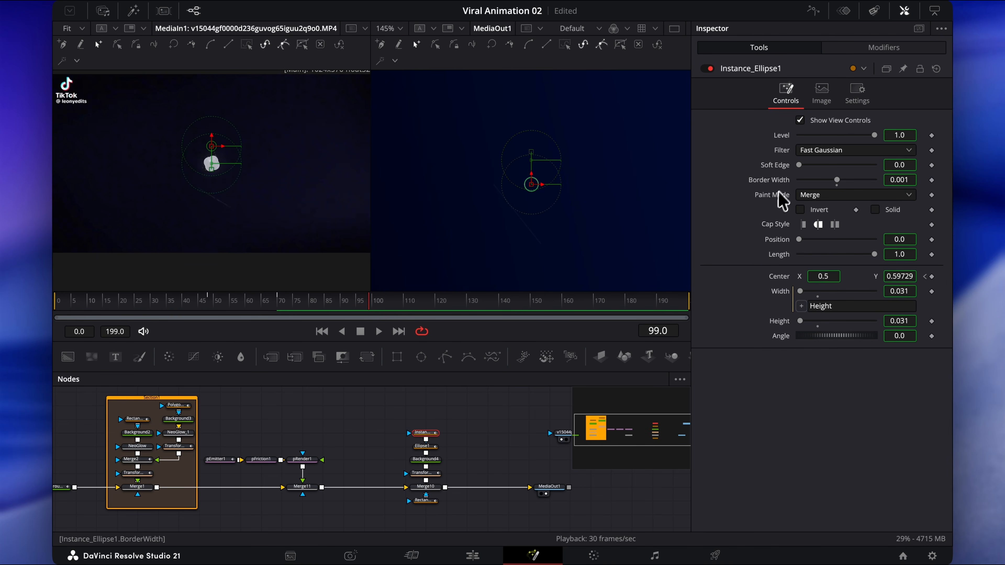
# Step: Deinstance the Level and Solid parameters of the instanced ellipse and enable Solid to fill the circle
pyautogui.rightClick(790, 139)
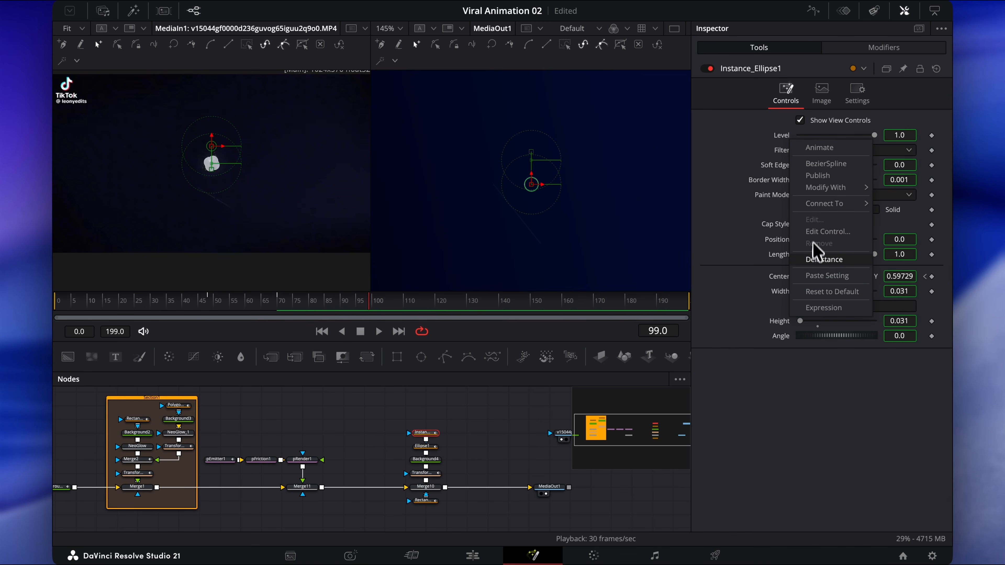
pyautogui.click(817, 261)
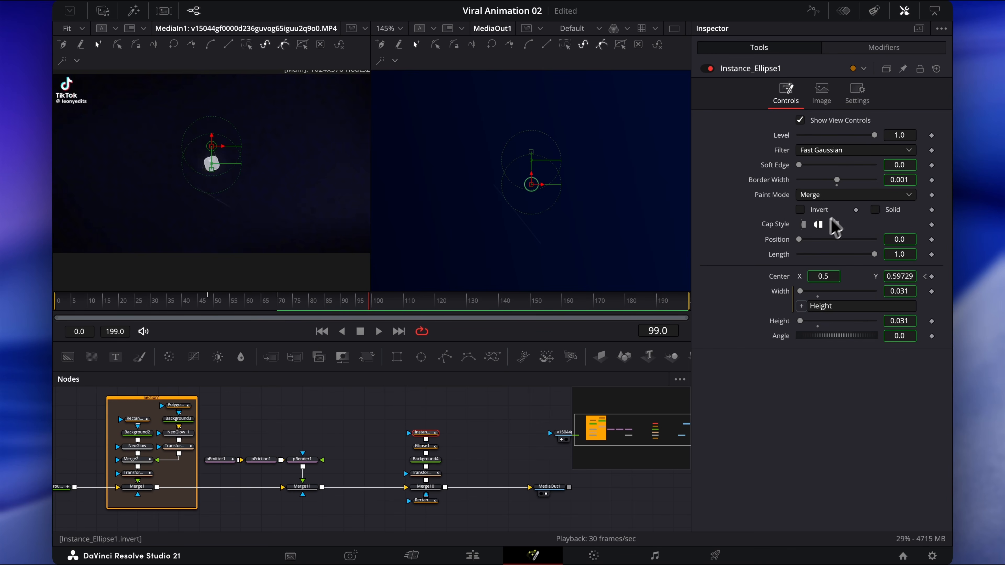
pyautogui.rightClick(901, 221)
pyautogui.click(894, 332)
pyautogui.click(876, 210)
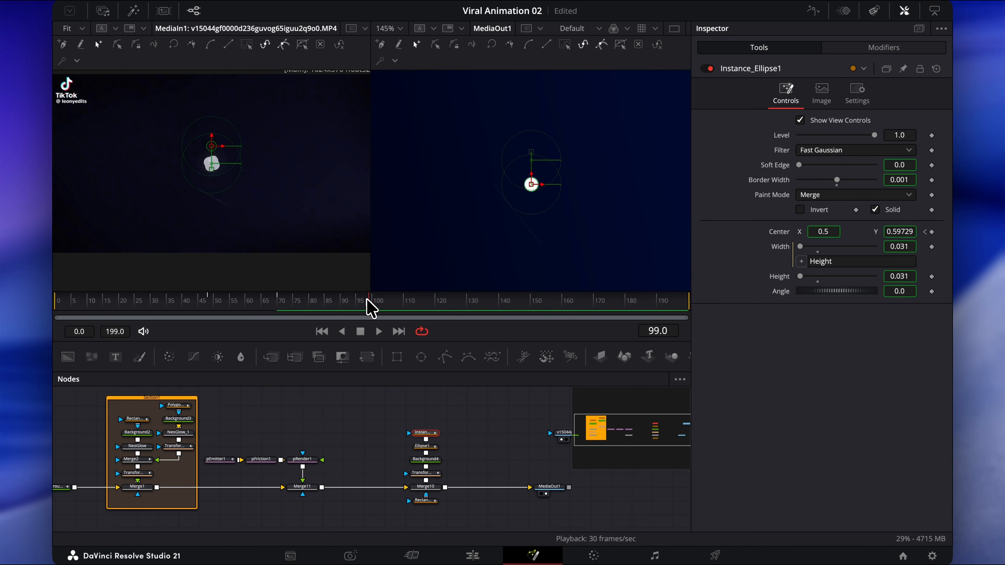
# Step: Keyframe the instanced ellipse's Level at 0 on frame 97 and at 1 on frame 98 so the fill switches on
pyautogui.moveTo(369, 307); pyautogui.dragTo(364, 309)
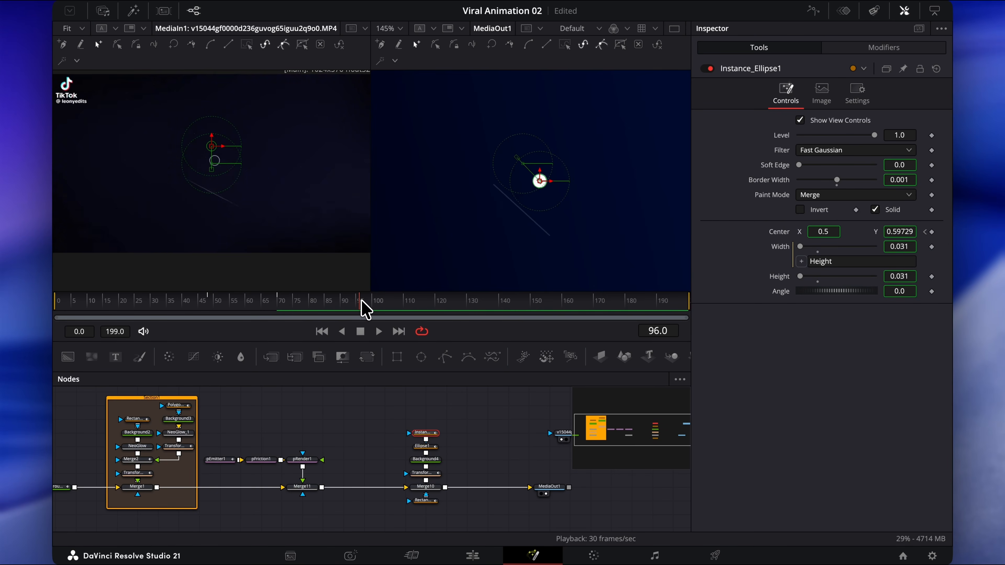
pyautogui.press('Right')
pyautogui.press('Right')
pyautogui.moveTo(365, 309); pyautogui.dragTo(361, 307)
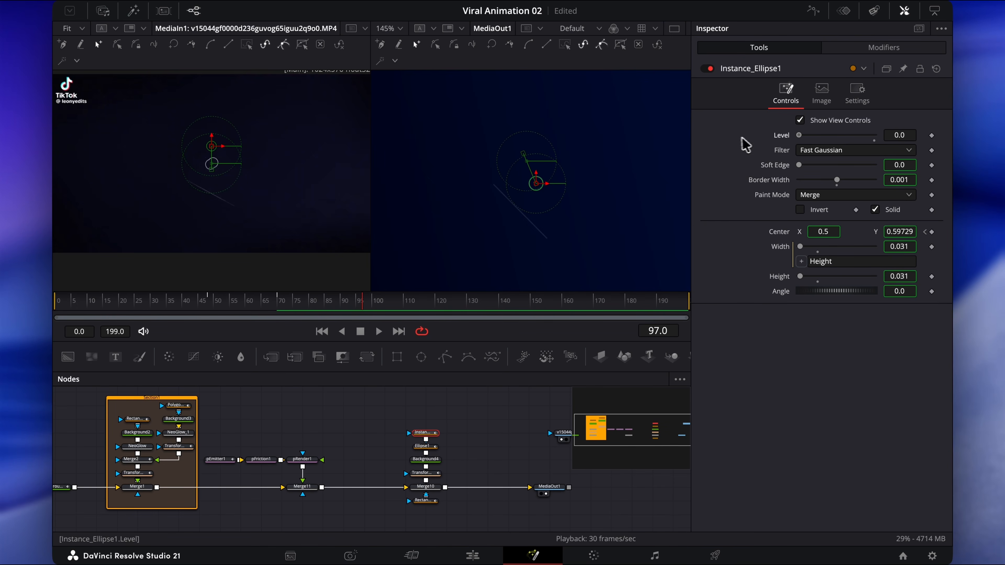
pyautogui.click(932, 135)
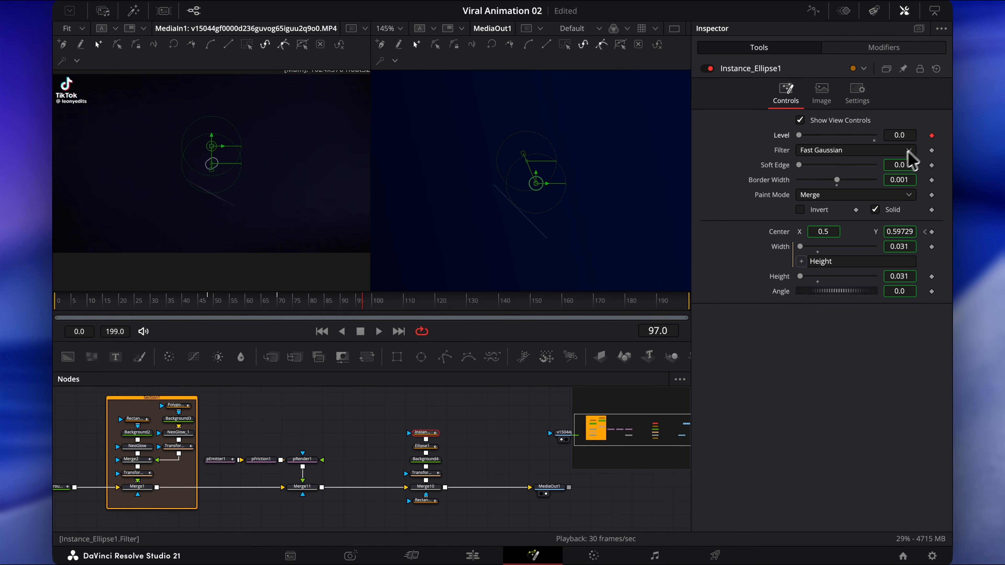
pyautogui.press('Right')
pyautogui.moveTo(799, 135); pyautogui.dragTo(912, 145)
pyautogui.press('Right')
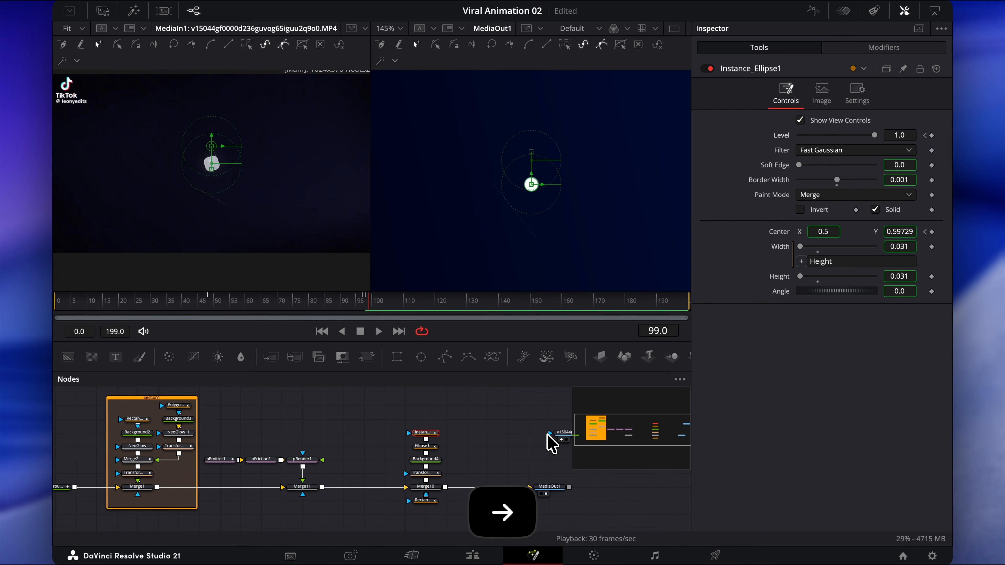
# Step: Step frame by frame up to about frame 120 to examine how the reference clip's circle animates compared with the composition
pyautogui.press('Right')
pyautogui.press('Right')
pyautogui.press('Right')
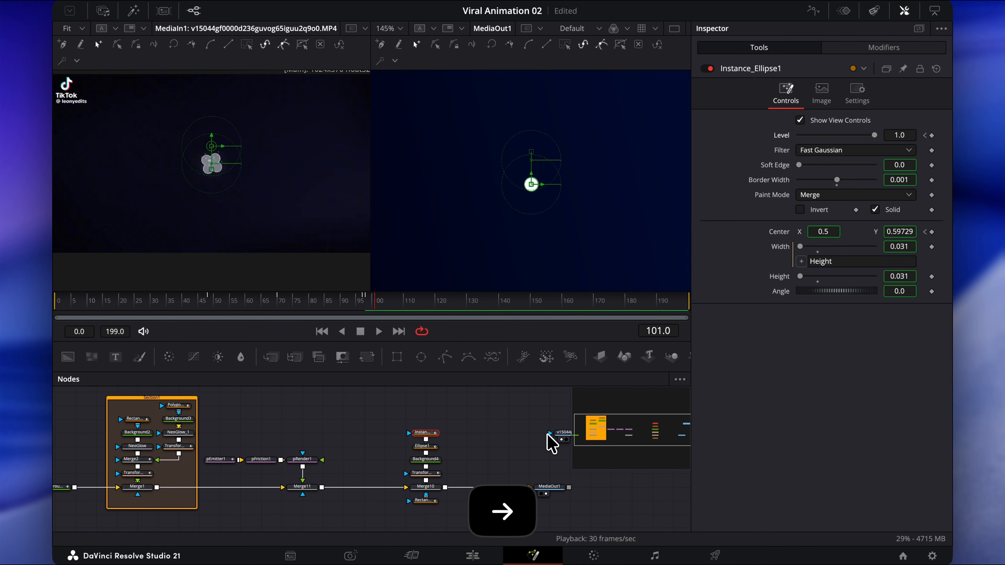
pyautogui.press('Left')
pyautogui.moveTo(875, 135); pyautogui.dragTo(903, 139)
pyautogui.press('Right')
pyautogui.press('Right')
pyautogui.press('Right')
pyautogui.press('Right')
pyautogui.press('Right')
pyautogui.press('Right')
pyautogui.press('Right')
pyautogui.press('Right')
pyautogui.press('Right')
pyautogui.press('Right')
pyautogui.press('Right')
pyautogui.press('Right')
pyautogui.press('Right')
pyautogui.press('Right')
pyautogui.press('Right')
pyautogui.press('Right')
pyautogui.press('Right')
pyautogui.press('Right')
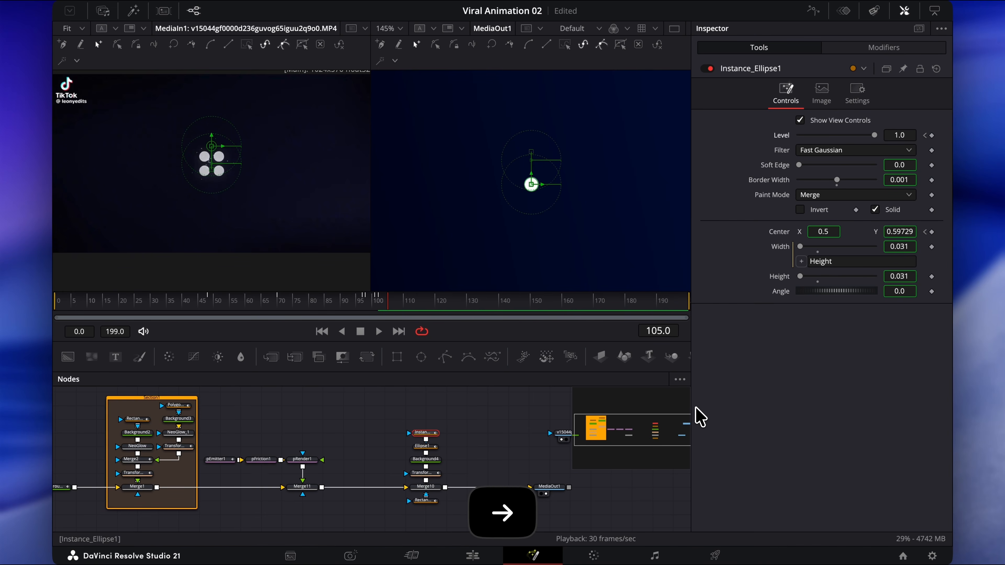
pyautogui.press('Right')
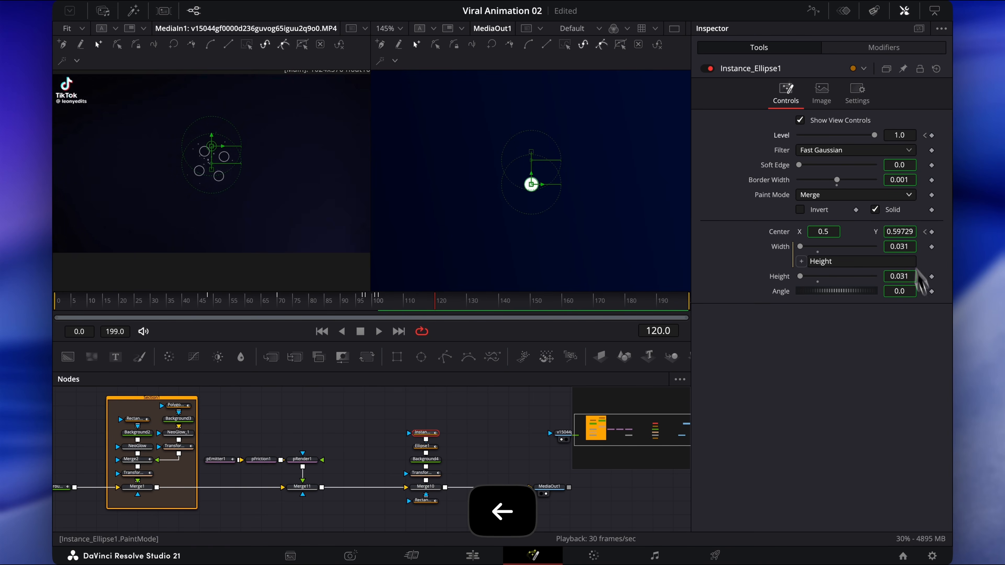
# Step: Keyframe the instanced ellipse's Level at 0 on frame 120 so the fill fades out
pyautogui.moveTo(874, 136); pyautogui.dragTo(798, 136)
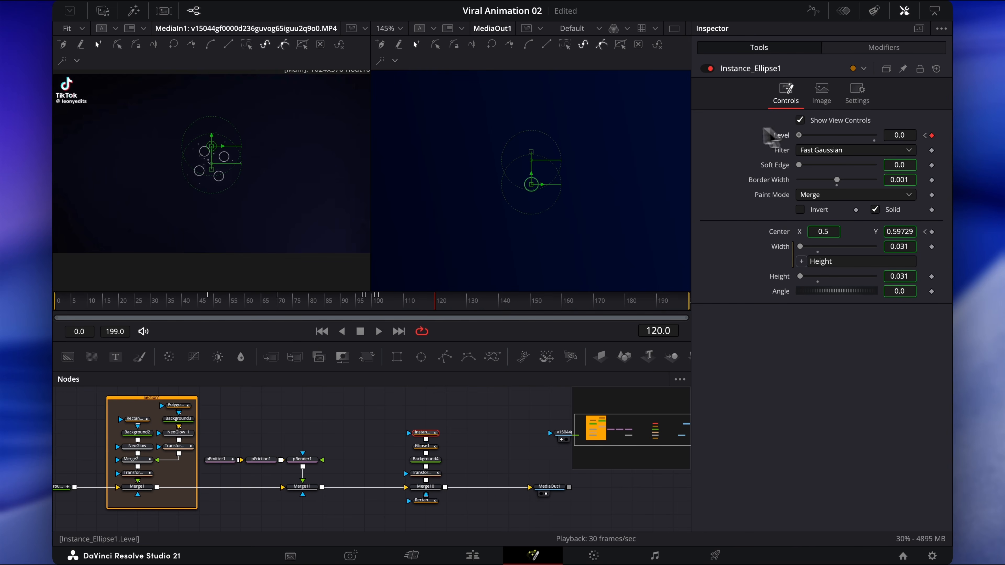
# Step: Step through frames 120 to 151 and replay the section to examine how the reference circles multiply and spread
pyautogui.press('Right')
pyautogui.press('Right')
pyautogui.press('Right')
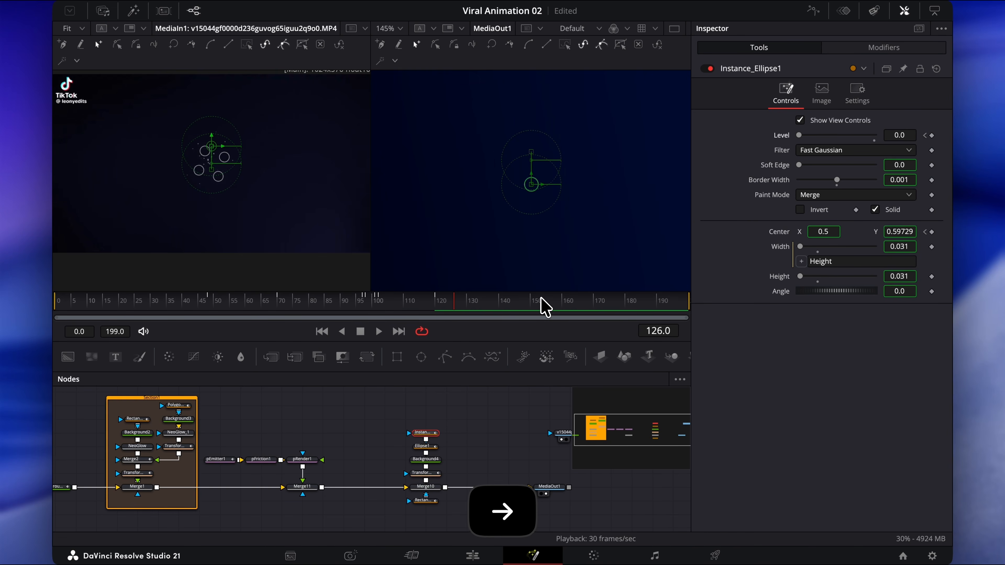
pyautogui.press('Right')
pyautogui.press('Right')
pyautogui.press('Right')
pyautogui.press('Right')
pyautogui.press('Right')
pyautogui.press('Right')
pyautogui.press('Right')
pyautogui.press('Right')
pyautogui.press('Right')
pyautogui.press('Right')
pyautogui.press('Right')
pyautogui.press('Right')
pyautogui.press('Right')
pyautogui.press('Right')
pyautogui.press('Right')
pyautogui.press('Right')
pyautogui.press('Right')
pyautogui.press('Right')
pyautogui.press('Right')
pyautogui.press('Right')
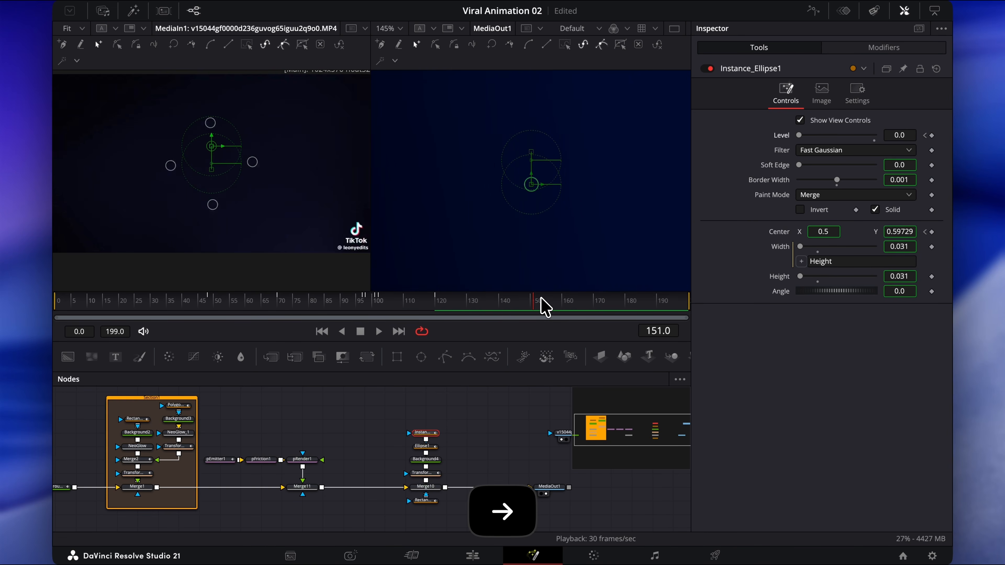
pyautogui.moveTo(400, 301); pyautogui.dragTo(354, 298)
pyautogui.press('space')
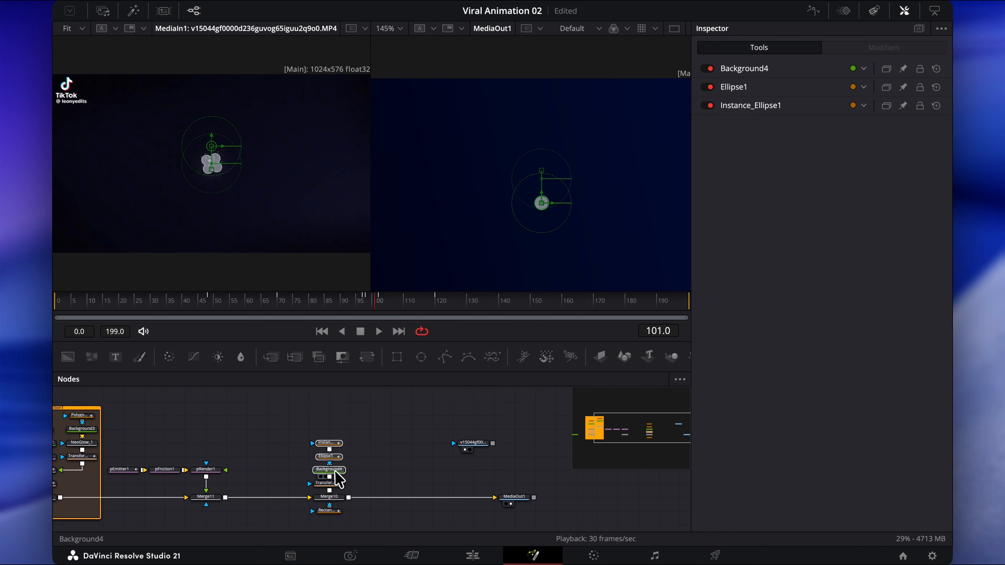
# Step: Move Background4 and its ellipse masks up in the node graph and add an image Duplicate node after Background4
pyautogui.moveTo(337, 473); pyautogui.dragTo(338, 446)
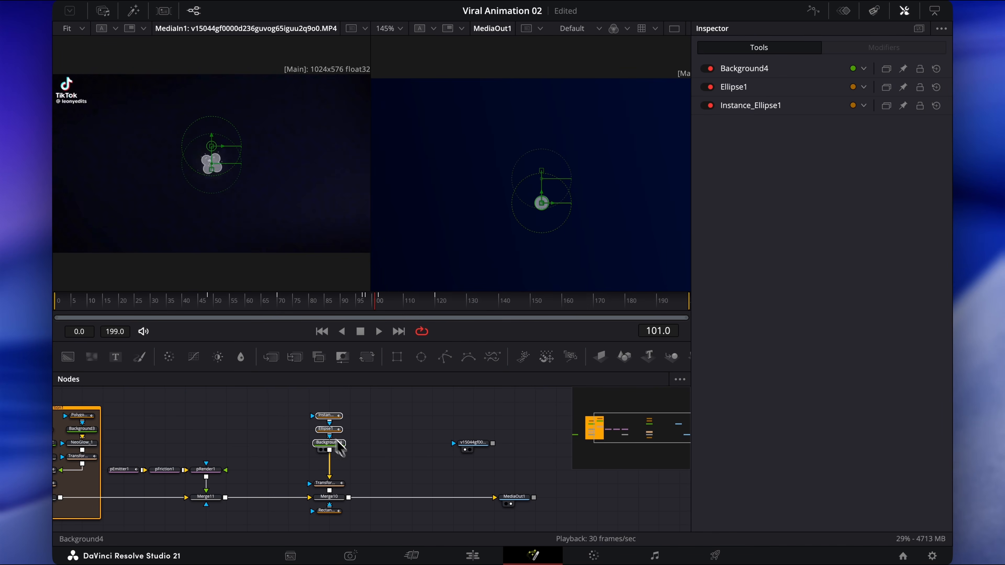
pyautogui.click(336, 444)
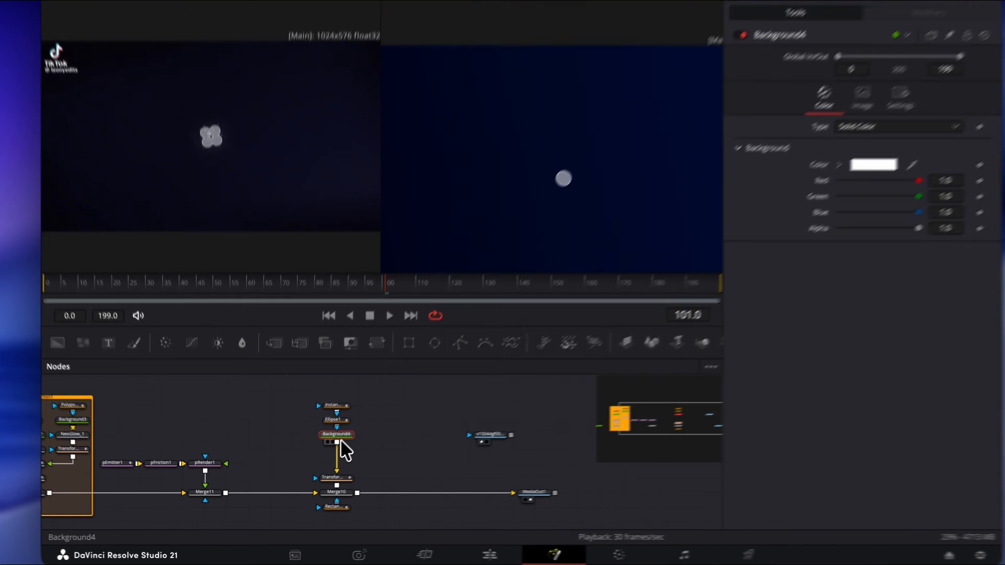
pyautogui.hotkey('shift', 'space')
pyautogui.write('dupl')
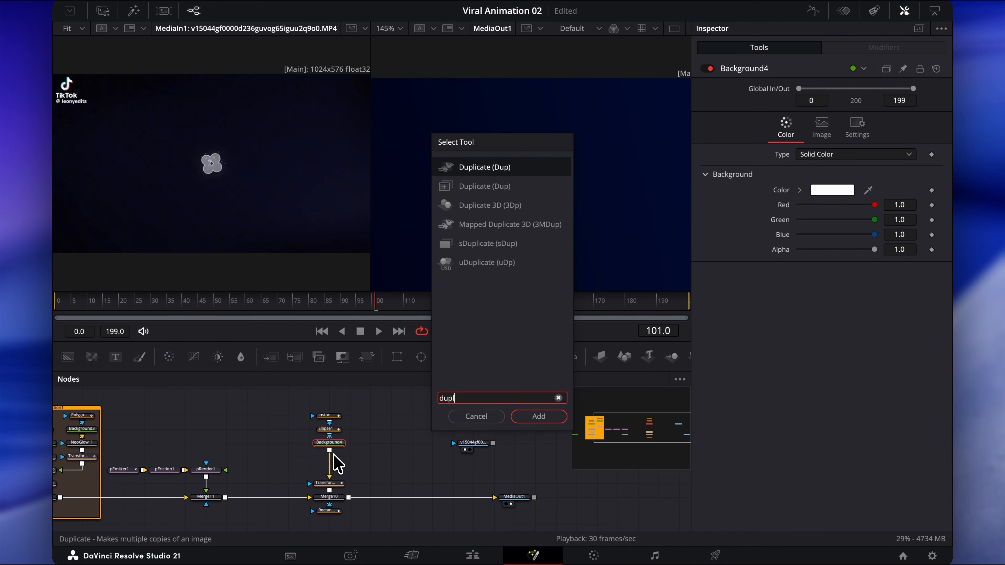
pyautogui.press('Down')
pyautogui.press('Return')
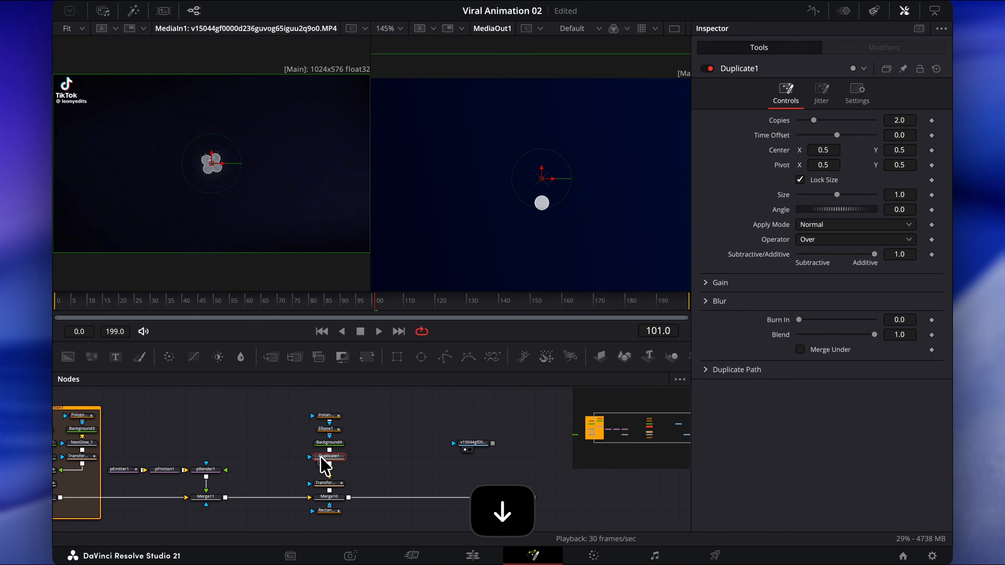
# Step: Keyframe the Duplicate node's Copies at 1 on frame 97 and at 4 on frame 98
pyautogui.doubleClick(897, 121)
pyautogui.write('1')
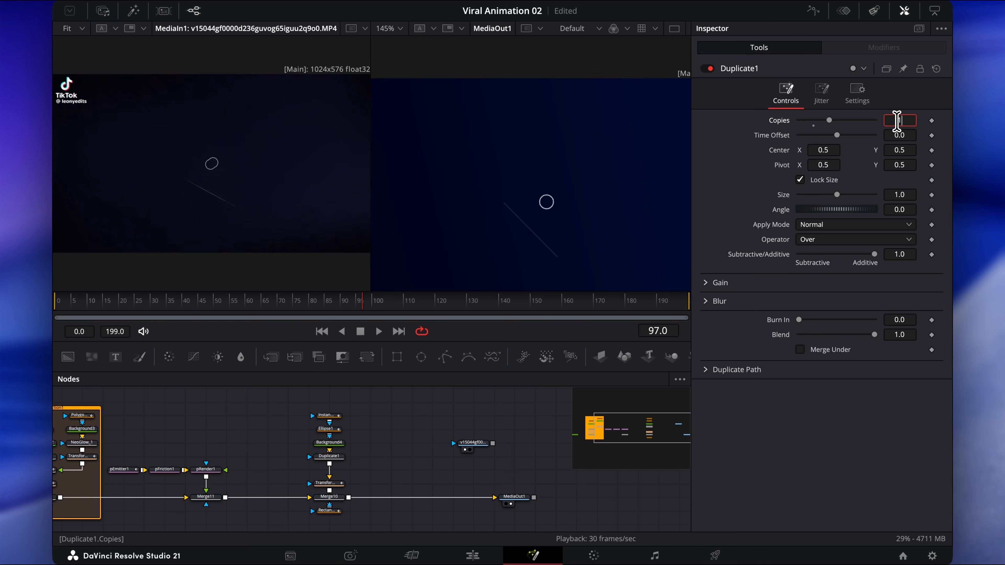
pyautogui.press('Tab')
pyautogui.click(932, 121)
pyautogui.press('Right')
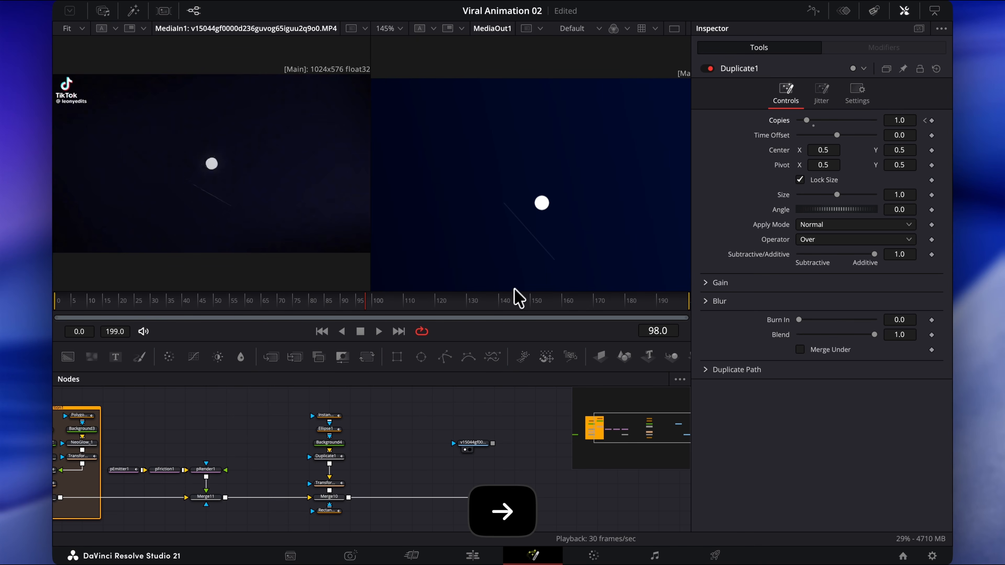
pyautogui.click(904, 117)
pyautogui.write('4')
pyautogui.press('Tab')
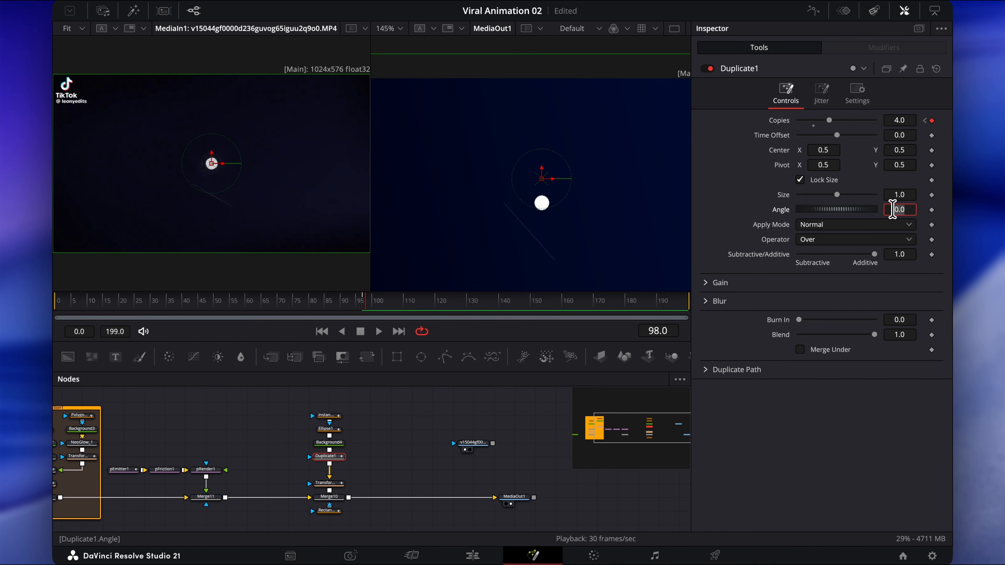
# Step: Set the Duplicate node's Angle to 90 and its Pivot Y to 0.598 so the copies rotate around the circle
pyautogui.click(893, 210)
pyautogui.write('90')
pyautogui.press('Tab')
pyautogui.moveTo(893, 168); pyautogui.dragTo(929, 175)
pyautogui.moveTo(509, 166); pyautogui.dragTo(522, 172)
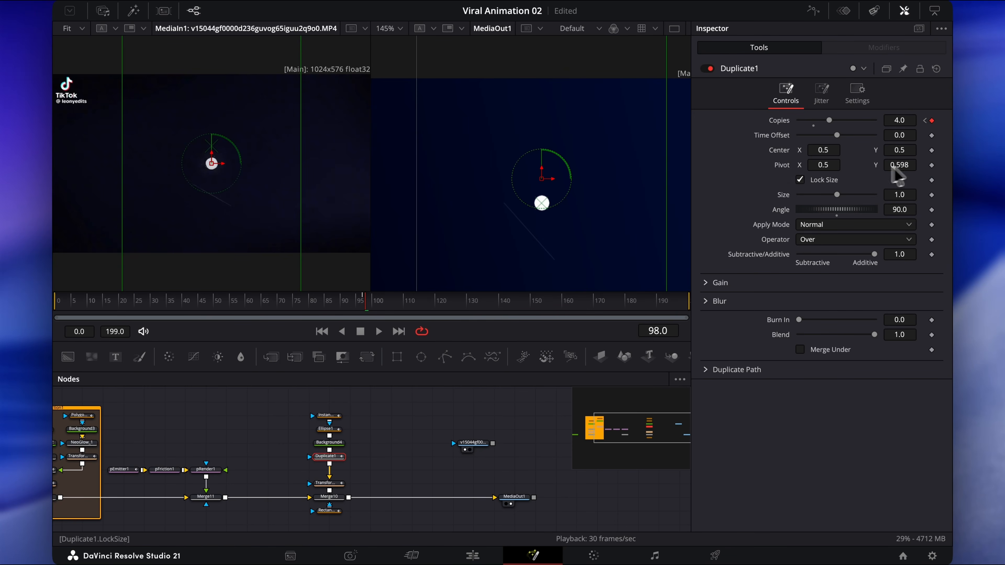
pyautogui.moveTo(382, 305)
pyautogui.mouseDown()
pyautogui.moveTo(499, 303)
pyautogui.moveTo(378, 314)
pyautogui.mouseUp()
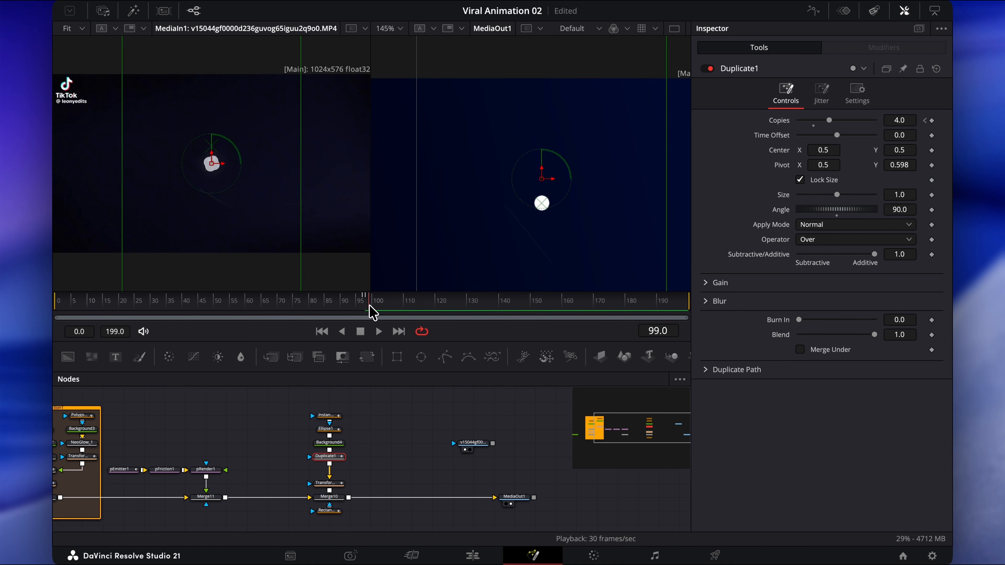
# Step: Keyframe Ellipse1's Center Y at 0.59729 on frame 98 and 0.68829 on frame 120, and preview the circles spreading apart
pyautogui.click(326, 431)
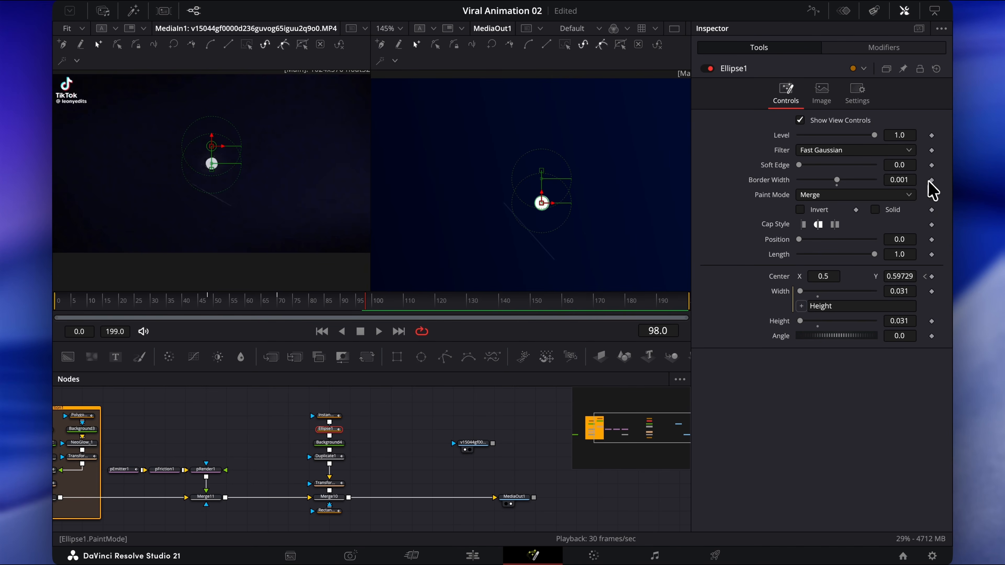
pyautogui.click(931, 277)
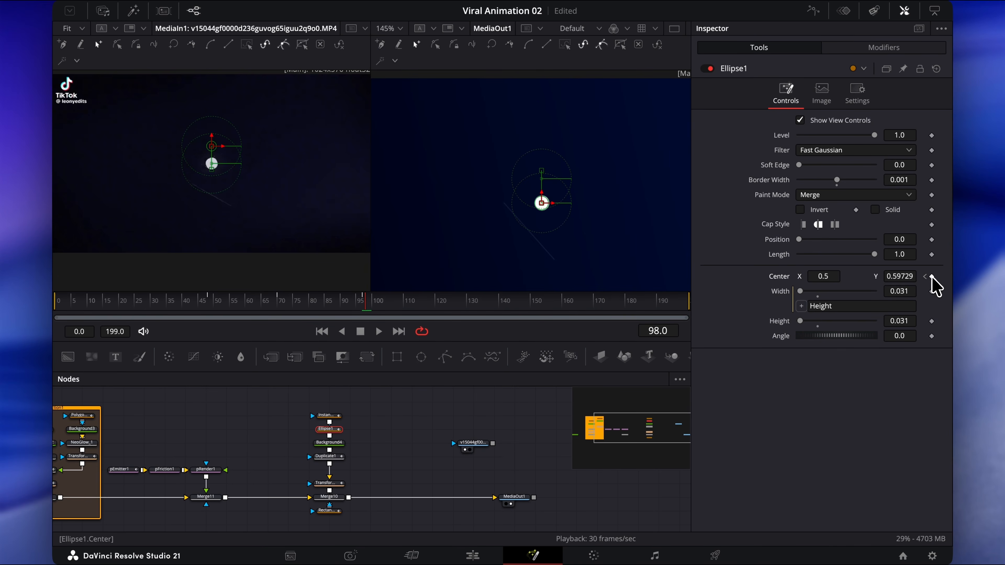
pyautogui.press('Right')
pyautogui.press('Right')
pyautogui.press('Right')
pyautogui.press('Right')
pyautogui.press('Right')
pyautogui.press('Right')
pyautogui.press('Right')
pyautogui.press('Right')
pyautogui.press('Right')
pyautogui.press('Right')
pyautogui.press('Right')
pyautogui.press('Right')
pyautogui.press('Right')
pyautogui.press('Right')
pyautogui.press('Right')
pyautogui.press('Right')
pyautogui.press('Right')
pyautogui.press('Right')
pyautogui.press('Left')
pyautogui.press('Left')
pyautogui.press('Right')
pyautogui.press('Right')
pyautogui.press('Right')
pyautogui.press('Right')
pyautogui.press('Right')
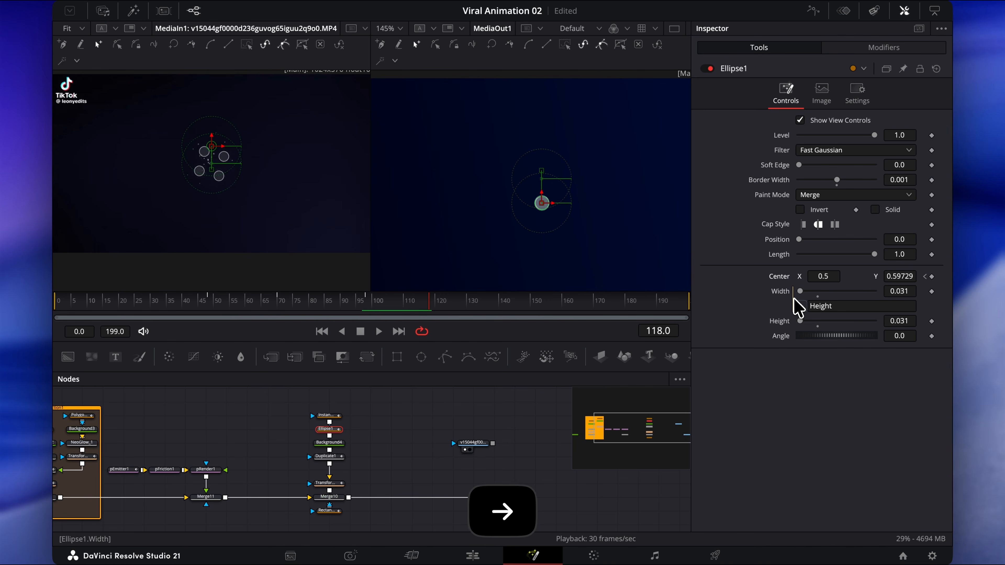
pyautogui.press('Right')
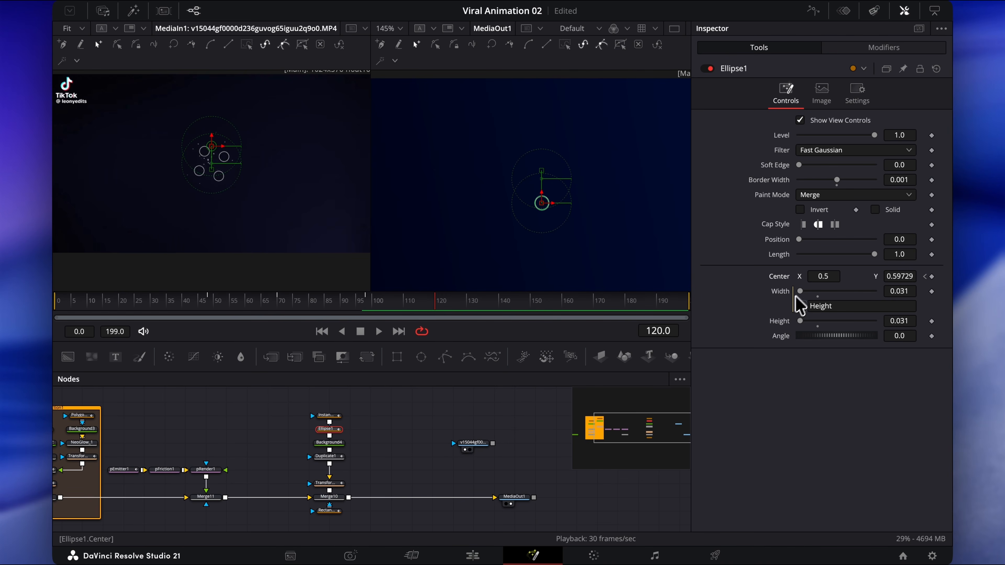
pyautogui.moveTo(888, 274); pyautogui.dragTo(924, 274)
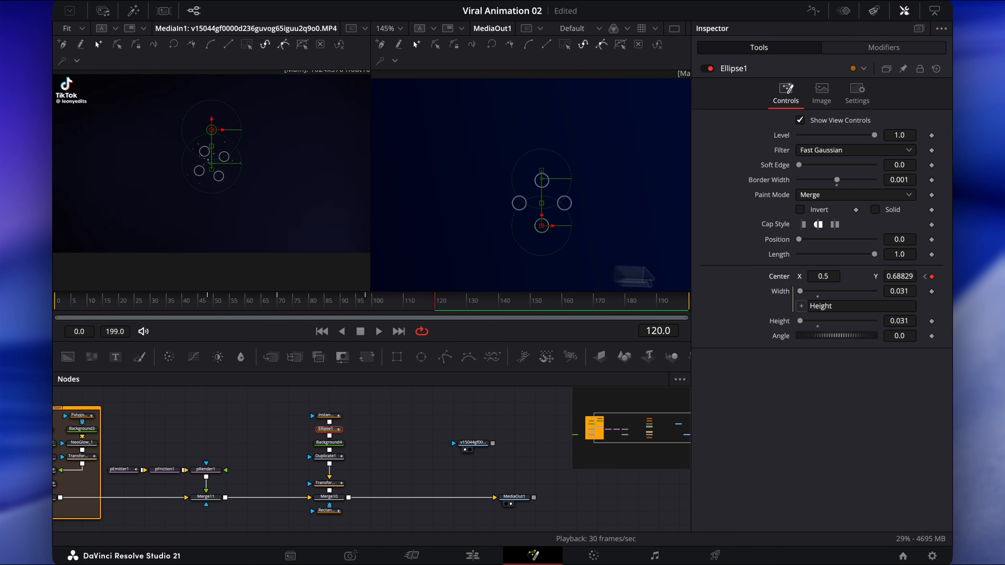
pyautogui.click(466, 402)
pyautogui.click(362, 302)
pyautogui.press('space')
pyautogui.press('space')
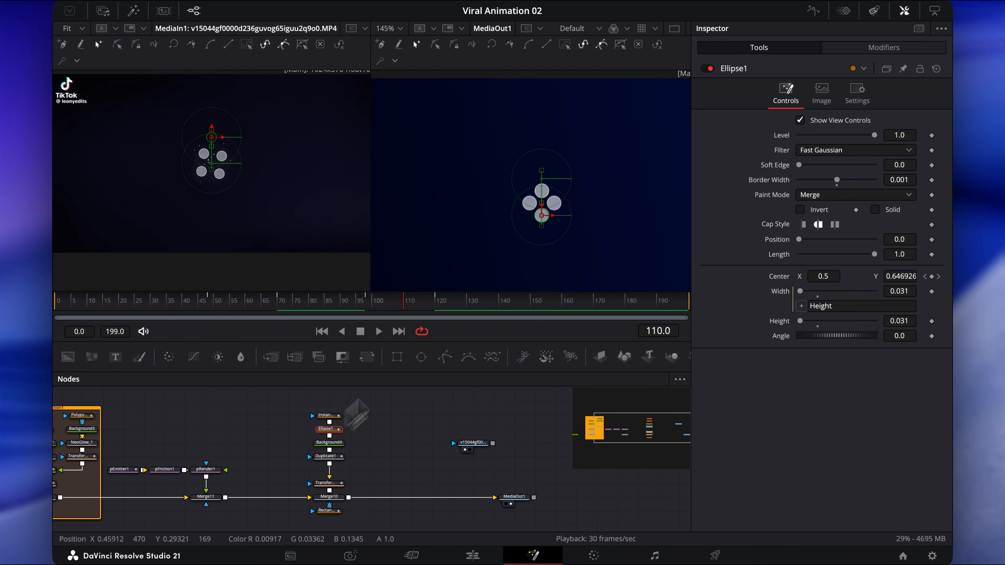
# Step: Apply an Out Cubic ease to the last two keyframes of Ellipse1's Center displacement curve and replay the spread
pyautogui.click(814, 10)
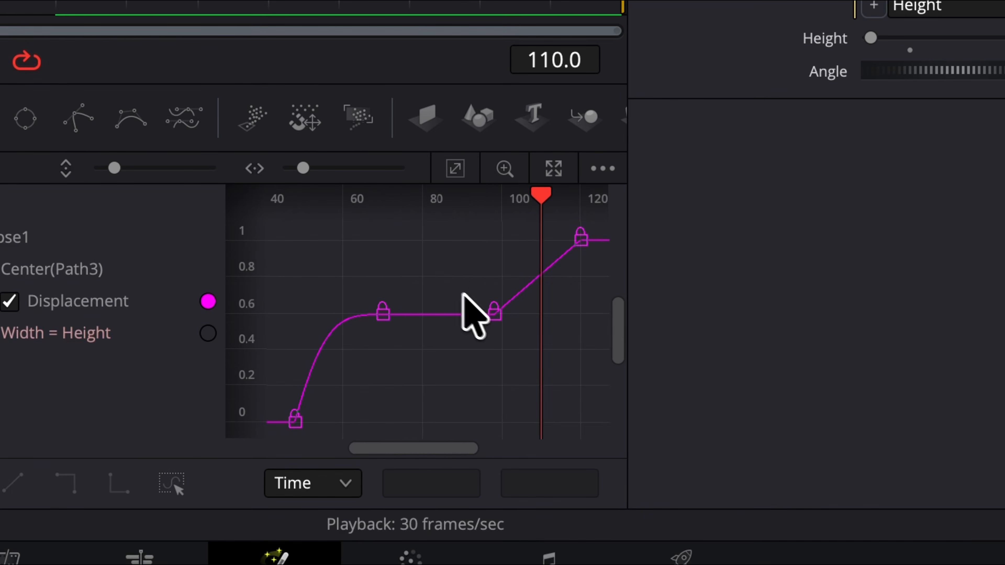
pyautogui.moveTo(478, 229); pyautogui.dragTo(601, 325)
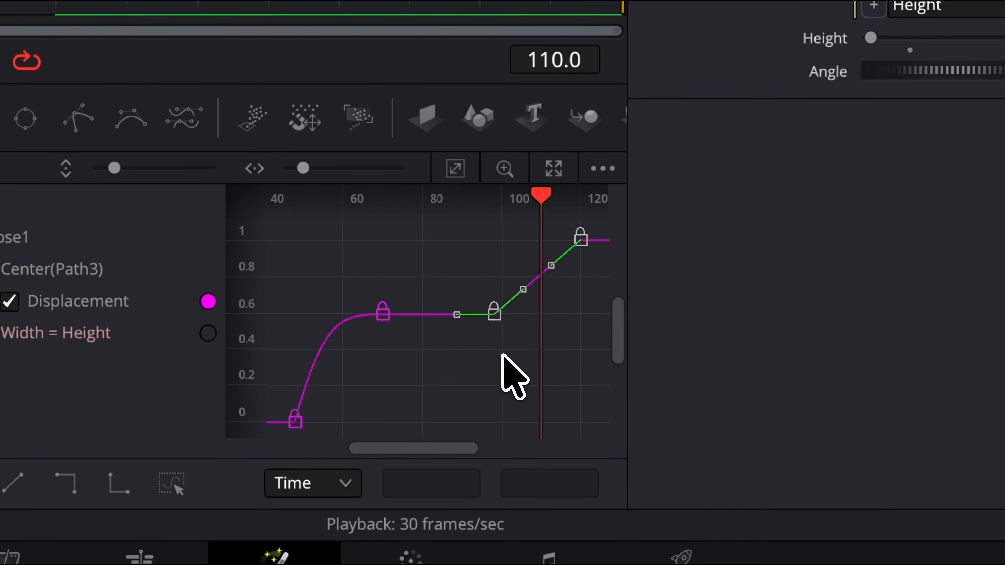
pyautogui.rightClick(516, 375)
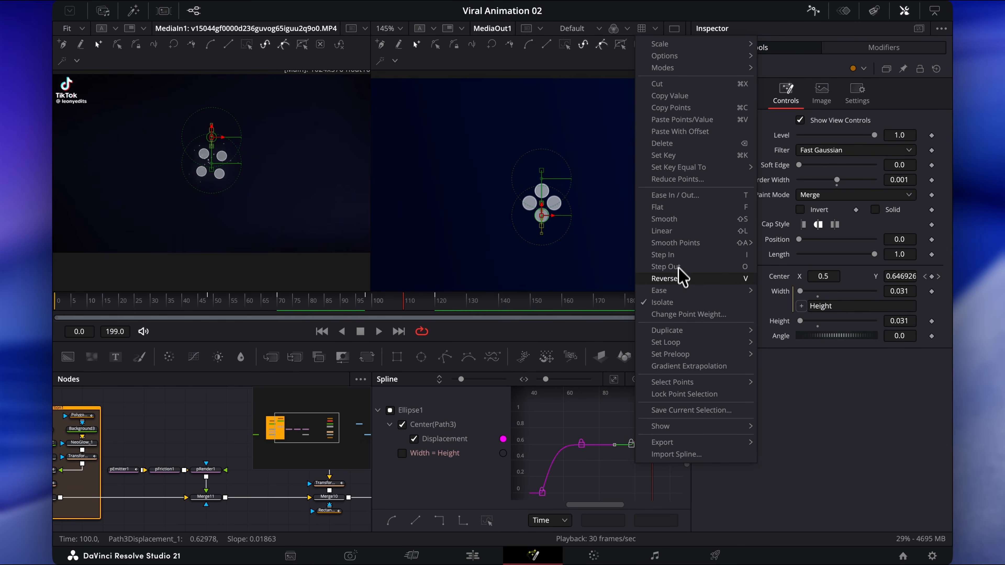
pyautogui.moveTo(678, 292)
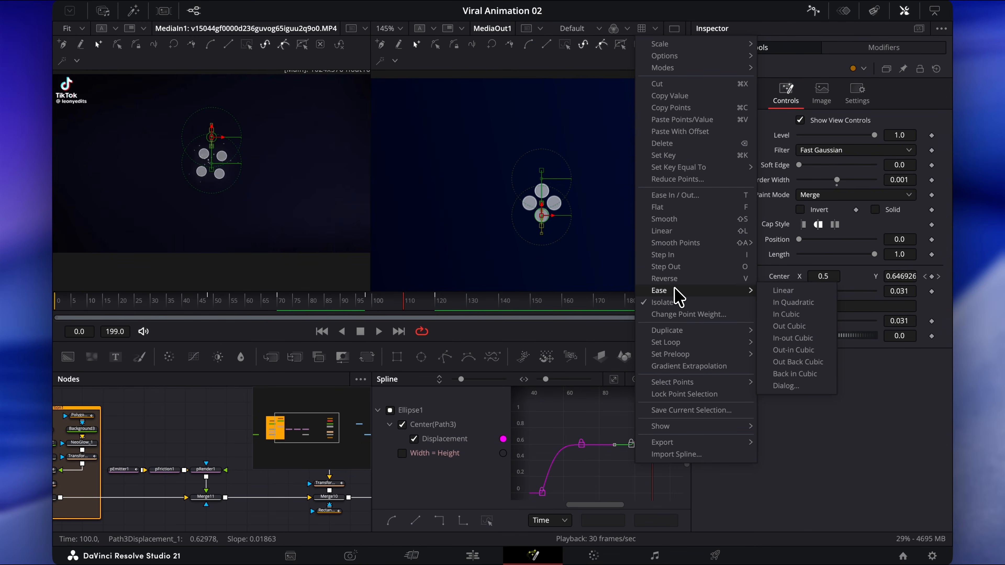
pyautogui.click(778, 308)
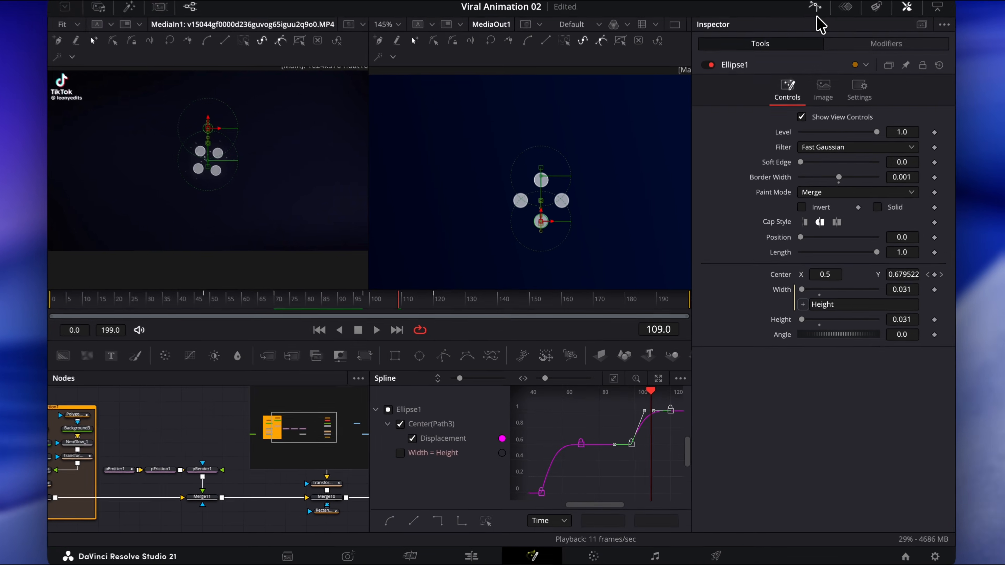
pyautogui.click(814, 11)
pyautogui.click(364, 304)
pyautogui.press('space')
pyautogui.click(361, 303)
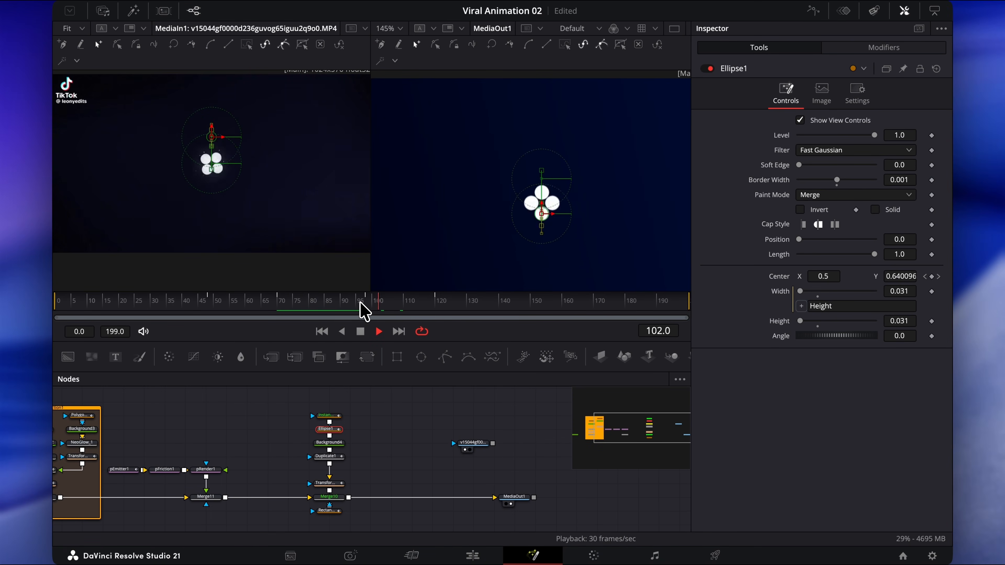
pyautogui.press('space')
pyautogui.click(371, 305)
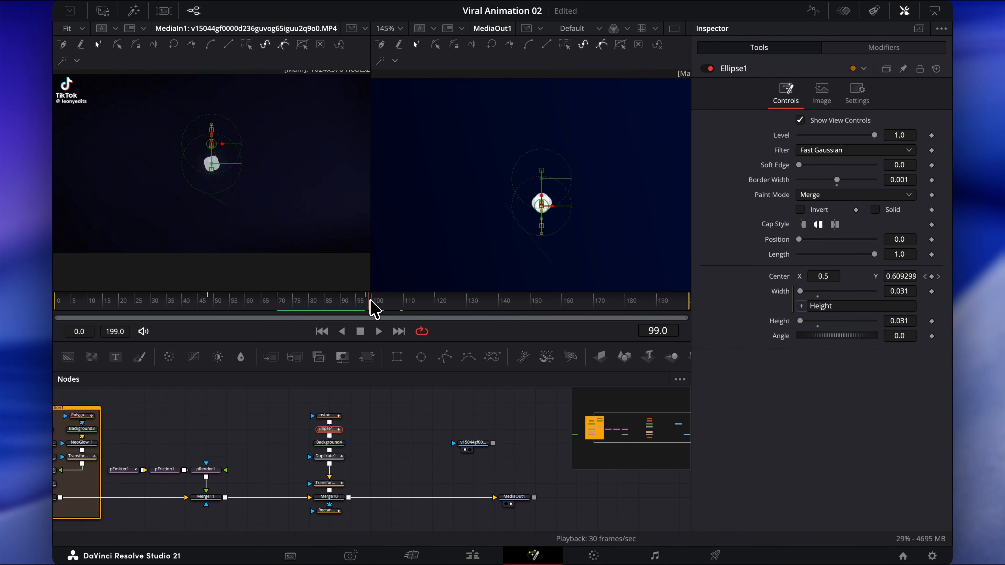
# Step: Add a Transform node after Duplicate1 and set its Pivot Y to 0.598
pyautogui.click(329, 457)
pyautogui.hotkey('shift', 'space')
pyautogui.write('transform')
pyautogui.press('Return')
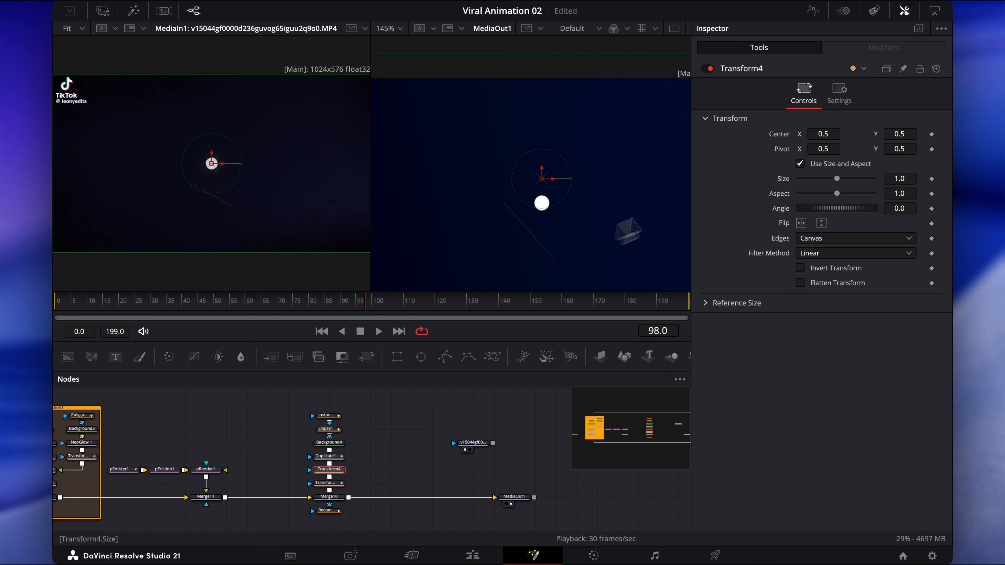
pyautogui.moveTo(901, 149); pyautogui.dragTo(895, 149)
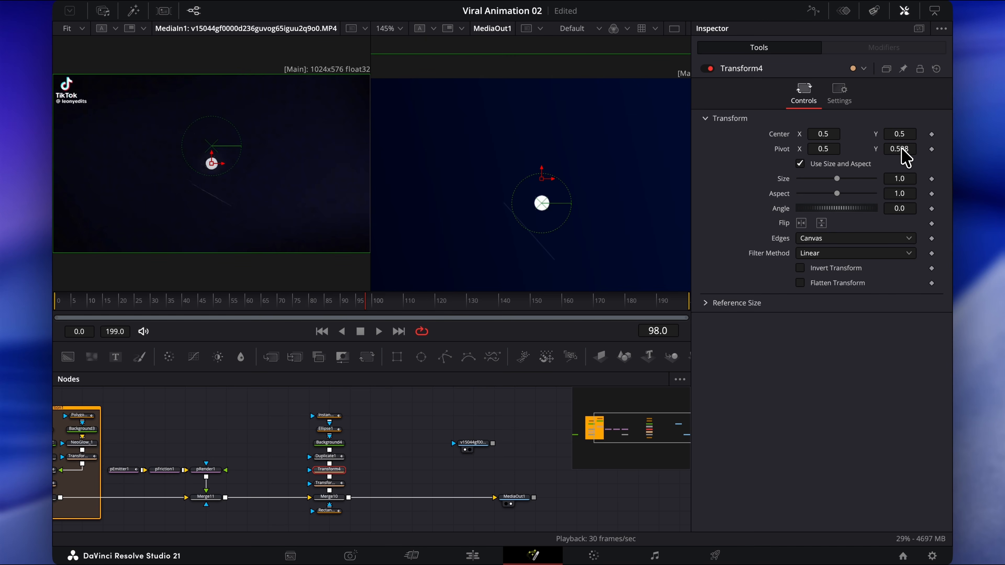
# Step: Keyframe the new Transform's Angle at 0 on frame 98 and -65.2 on frame 120, and preview the rotation
pyautogui.click(932, 208)
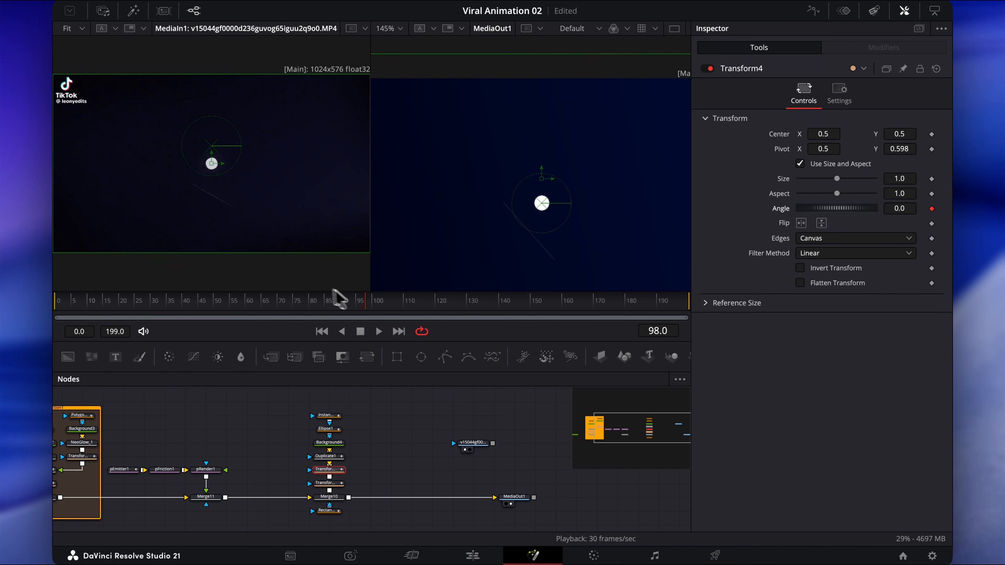
pyautogui.moveTo(366, 301); pyautogui.dragTo(435, 310)
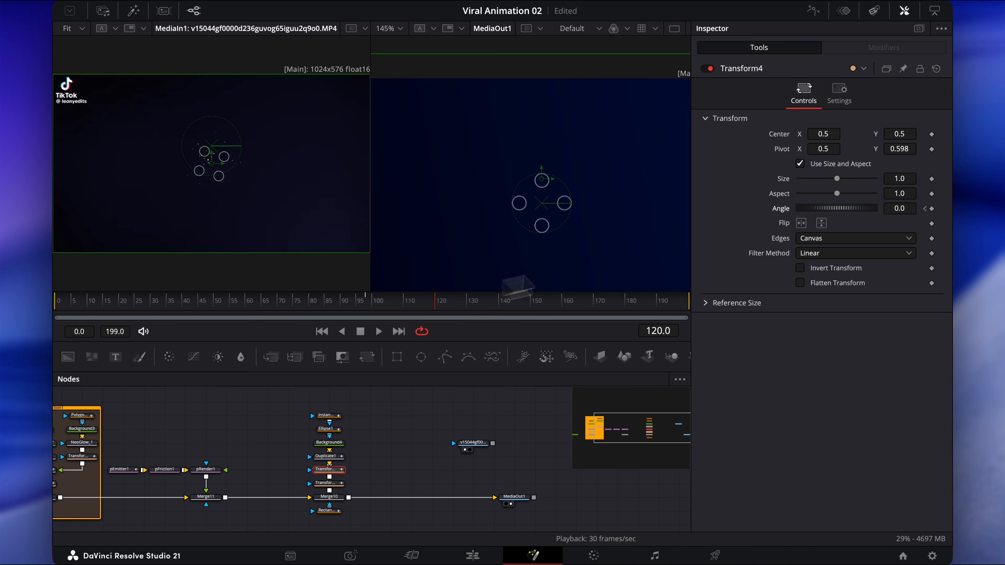
pyautogui.moveTo(815, 207); pyautogui.dragTo(800, 210)
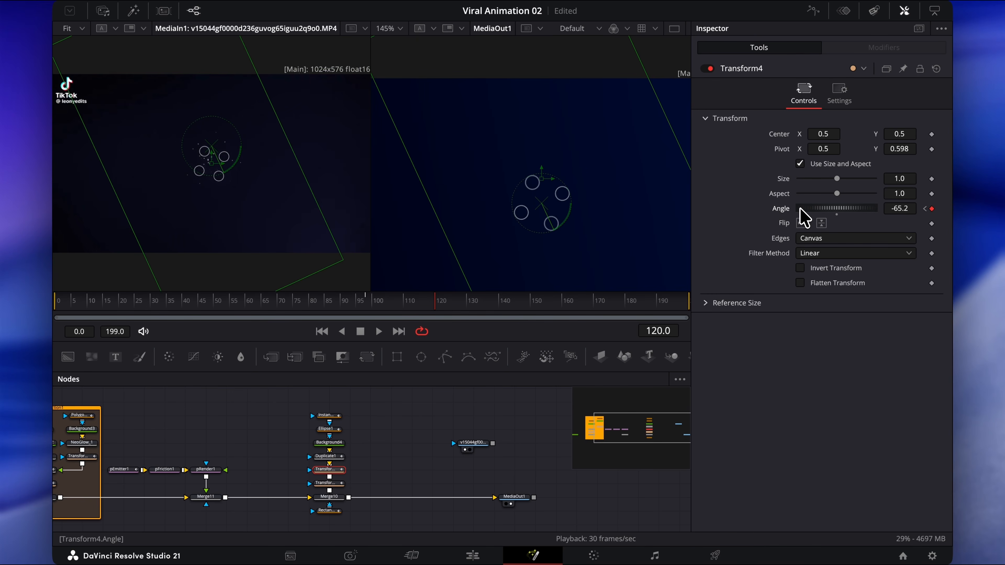
pyautogui.click(361, 308)
pyautogui.press('space')
pyautogui.press('space')
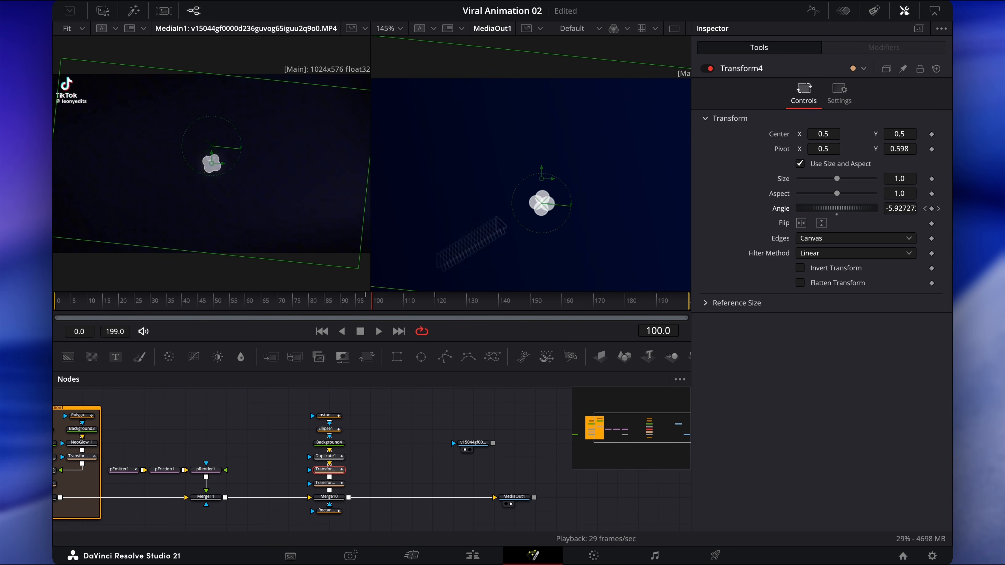
# Step: Apply an Out Cubic ease to both keyframes of Transform4's Angle curve
pyautogui.click(813, 11)
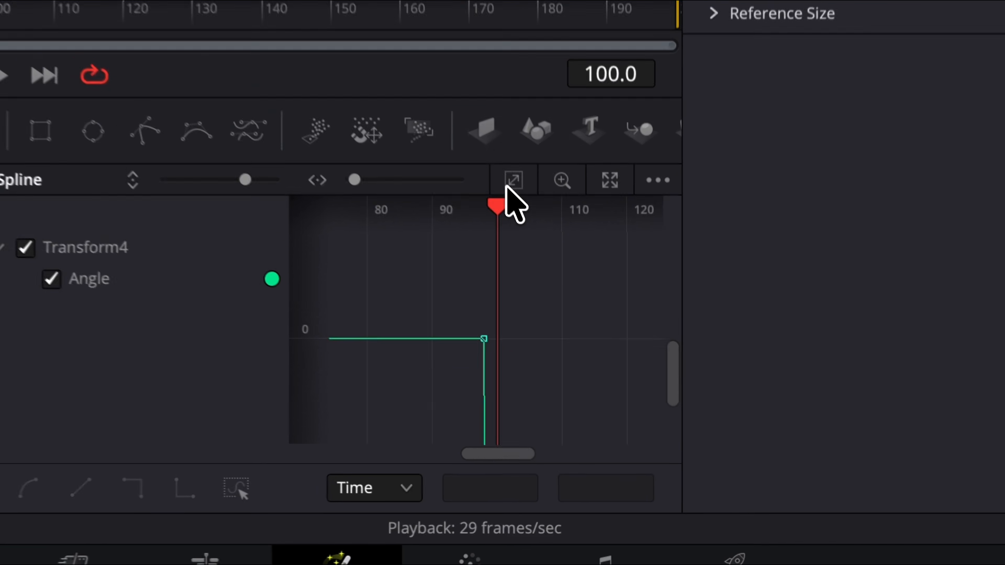
pyautogui.click(614, 380)
pyautogui.press('super+a')
pyautogui.rightClick(518, 287)
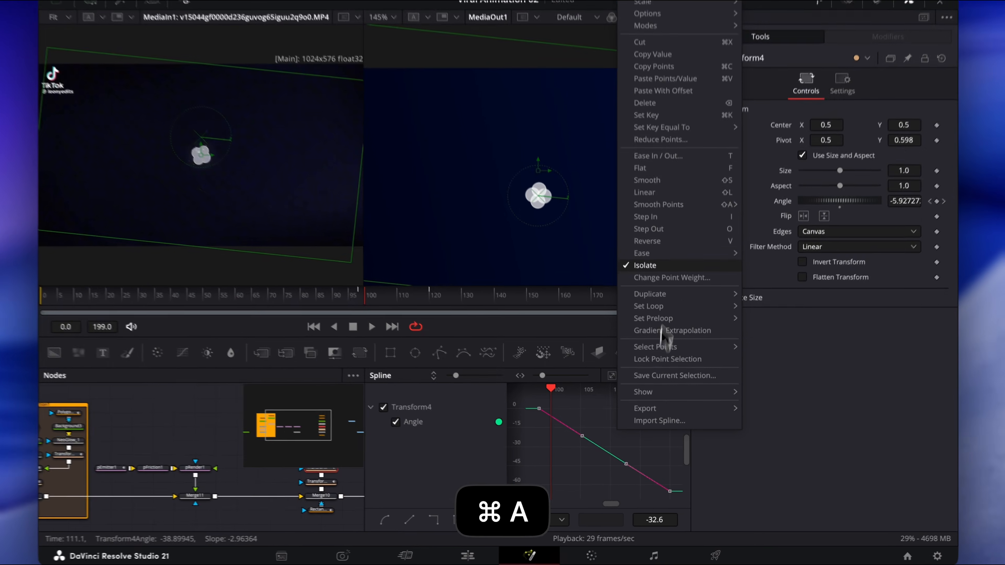
pyautogui.moveTo(683, 257)
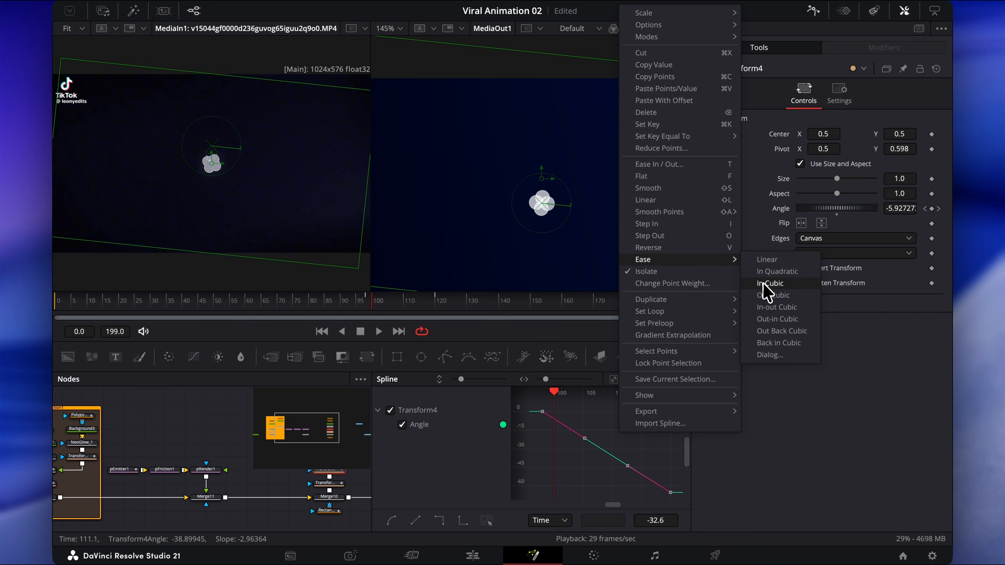
pyautogui.click(771, 295)
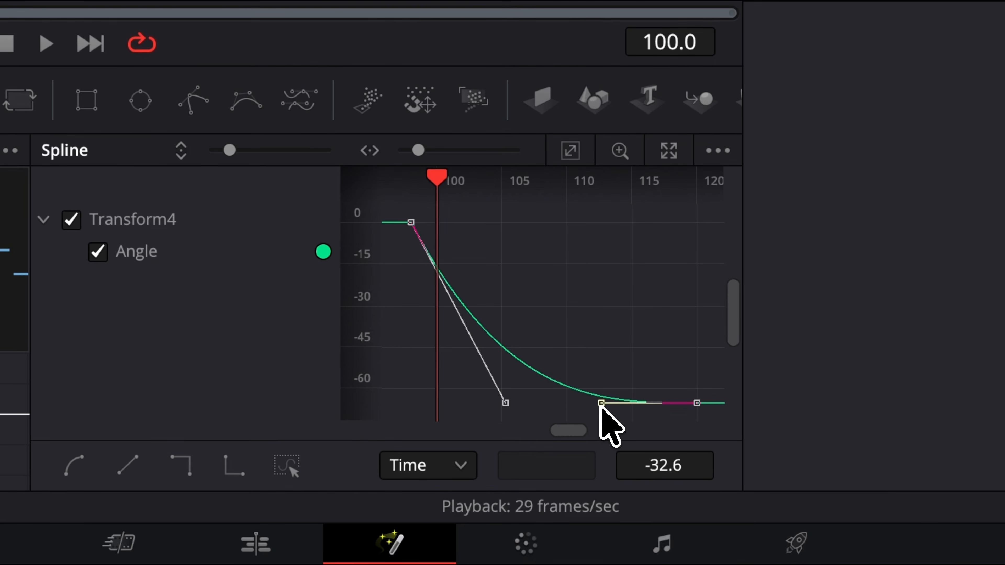
# Step: Lengthen the last keyframe's handle on Transform4's Angle curve for a smoother ease-out and replay the rotation
pyautogui.moveTo(628, 493); pyautogui.dragTo(620, 494)
pyautogui.moveTo(585, 407); pyautogui.dragTo(570, 409)
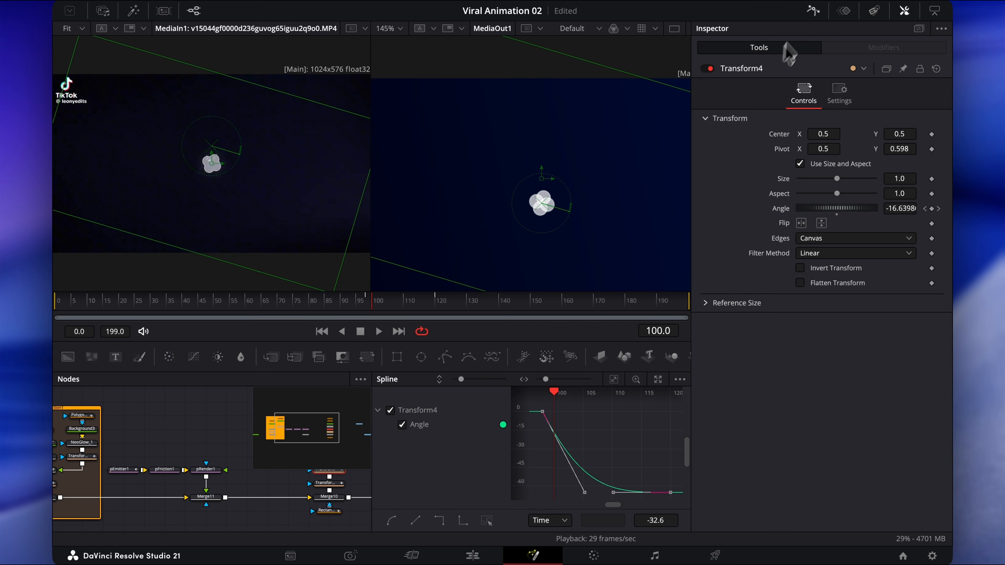
pyautogui.click(808, 16)
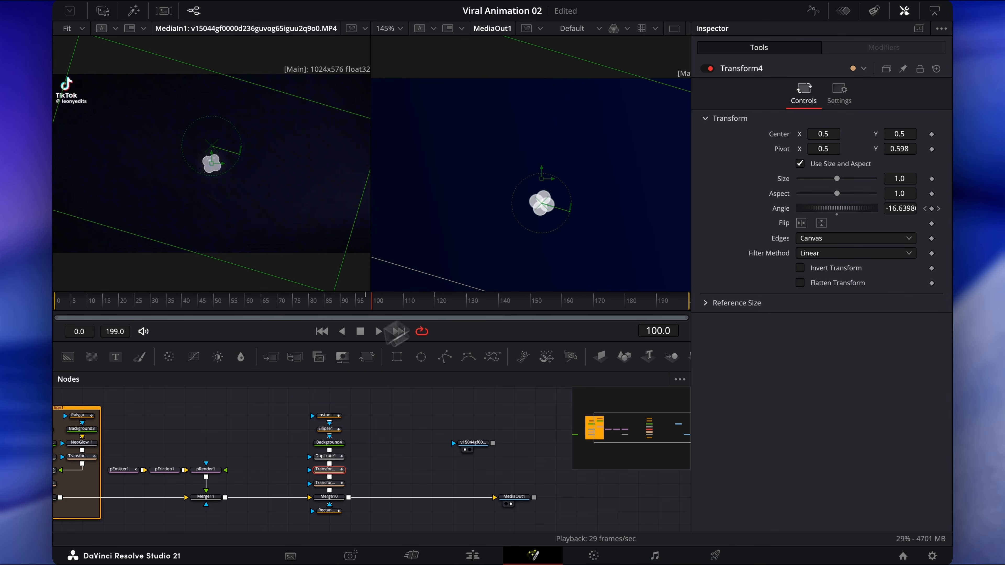
pyautogui.click(357, 300)
pyautogui.press('space')
pyautogui.press('space')
# Step: Set Ellipse1's Center Y keyframe on frame 120 to 0.67229 and replay the spread
pyautogui.click(327, 429)
pyautogui.moveTo(403, 306); pyautogui.dragTo(435, 302)
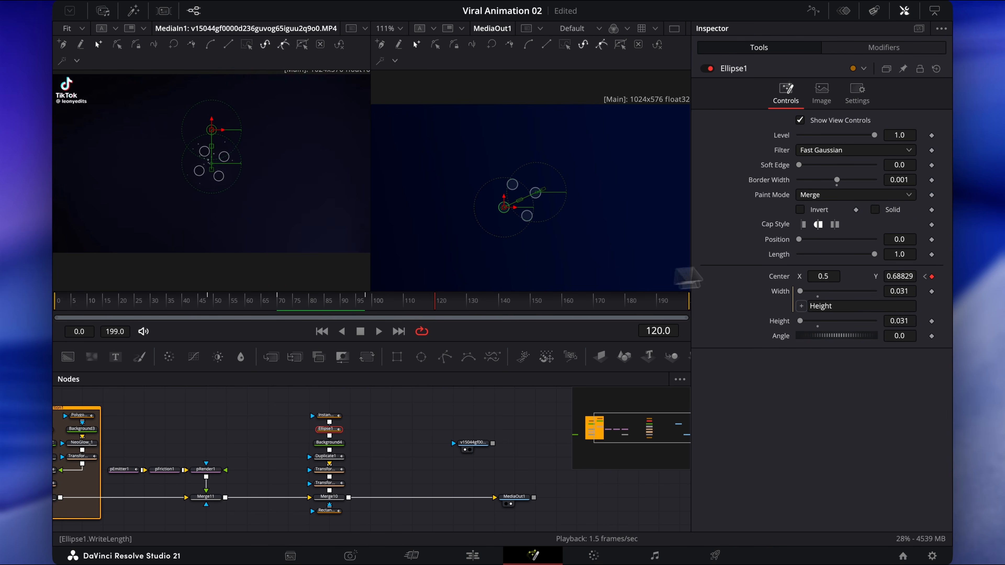
pyautogui.moveTo(902, 276); pyautogui.dragTo(892, 277)
pyautogui.moveTo(600, 356); pyautogui.dragTo(607, 388)
pyautogui.click(528, 414)
pyautogui.click(399, 302)
pyautogui.press('space')
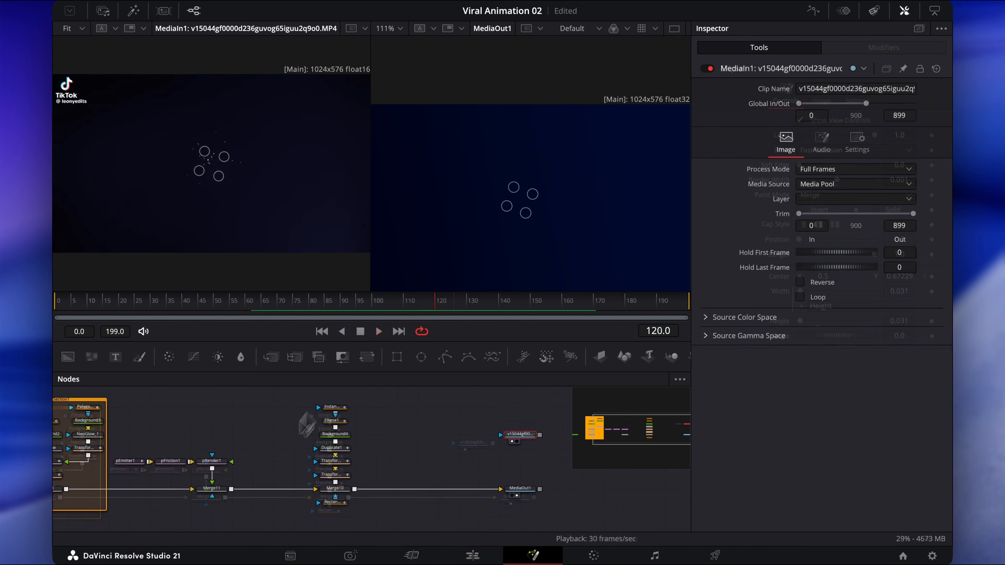
# Step: Duplicate the pEmitter1, pFriction1 and pRender1 chain and merge the copy between Merge10 and MediaOut1
pyautogui.moveTo(266, 462); pyautogui.dragTo(134, 464)
pyautogui.press('super+c')
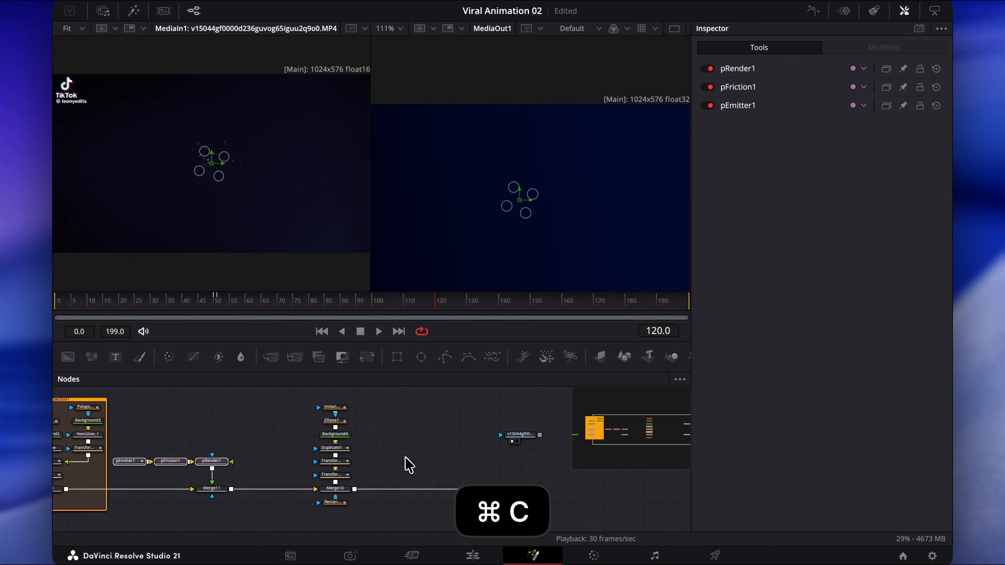
pyautogui.click(405, 458)
pyautogui.press('super+v')
pyautogui.moveTo(408, 464); pyautogui.dragTo(355, 491)
pyautogui.click(493, 465)
# Step: Start the copied particle render at frame 98 by setting pRender1_1's Global In to 98
pyautogui.click(372, 461)
pyautogui.click(458, 462)
pyautogui.moveTo(368, 305)
pyautogui.mouseDown()
pyautogui.moveTo(357, 307)
pyautogui.moveTo(370, 305)
pyautogui.mouseUp()
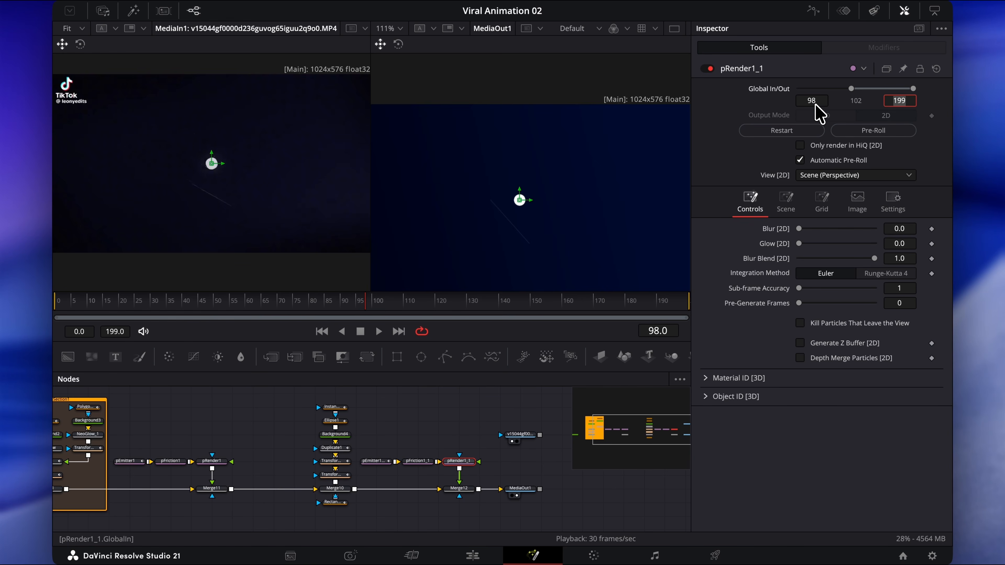
# Step: Keyframe pEmitter1_1's Number at 15 on frame 100
pyautogui.click(416, 461)
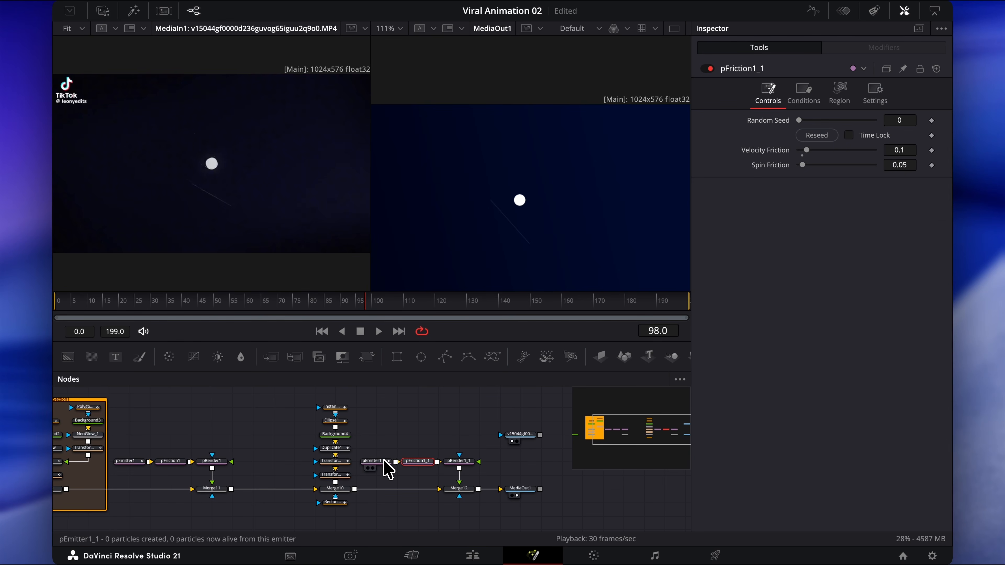
pyautogui.click(383, 462)
pyautogui.press('Right')
pyautogui.press('Right')
pyautogui.click(897, 171)
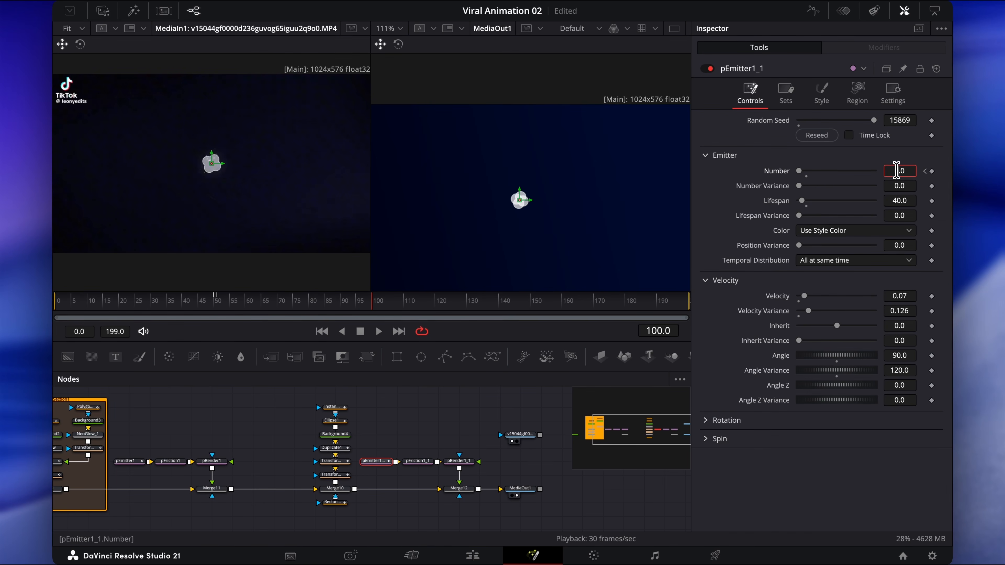
pyautogui.write('14')
pyautogui.press('BackSpace')
pyautogui.write('5')
pyautogui.press('Tab')
# Step: Keyframe pEmitter1_1's Number at 0 on frame 101
pyautogui.press('Right')
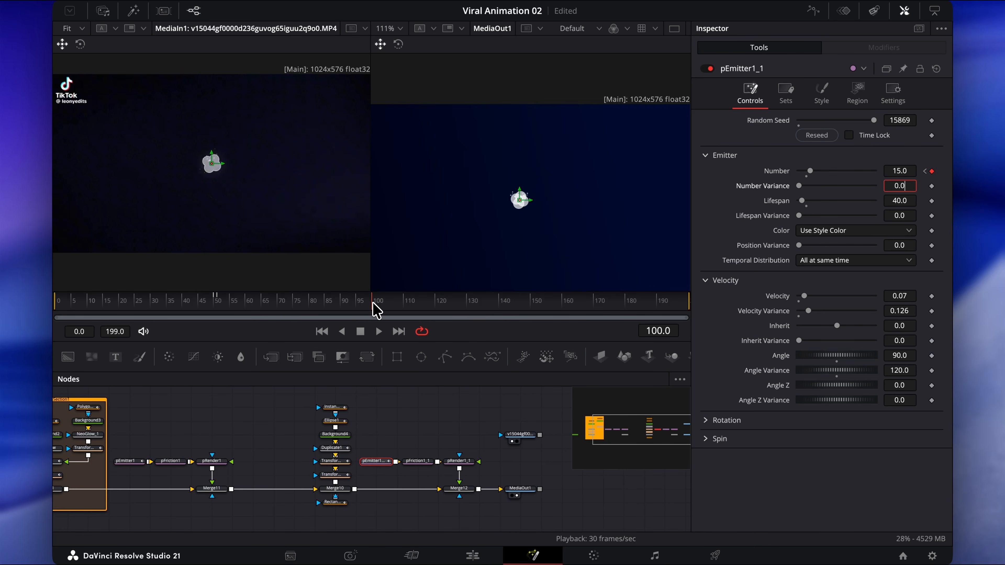
pyautogui.press('Right')
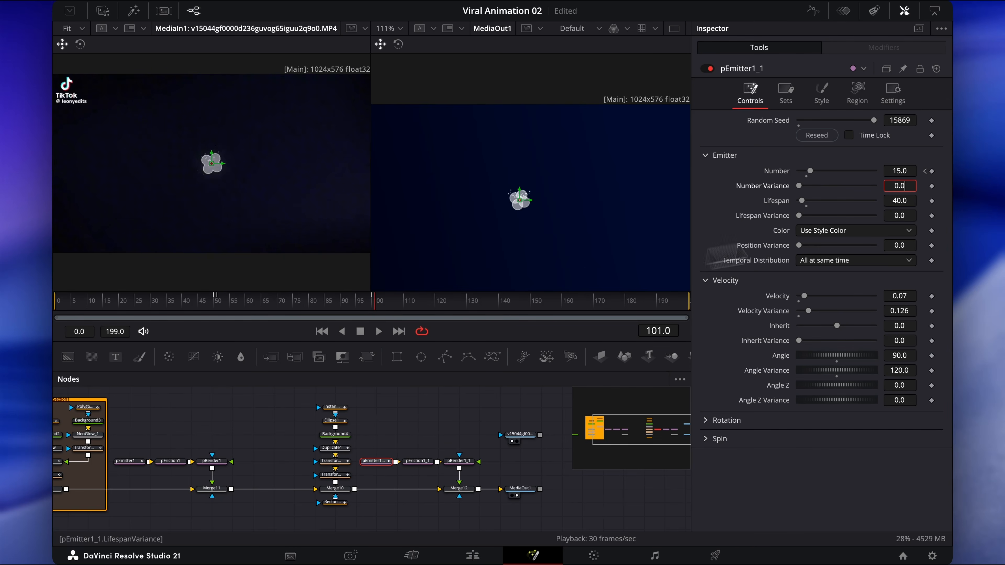
pyautogui.click(904, 167)
pyautogui.press('Tab')
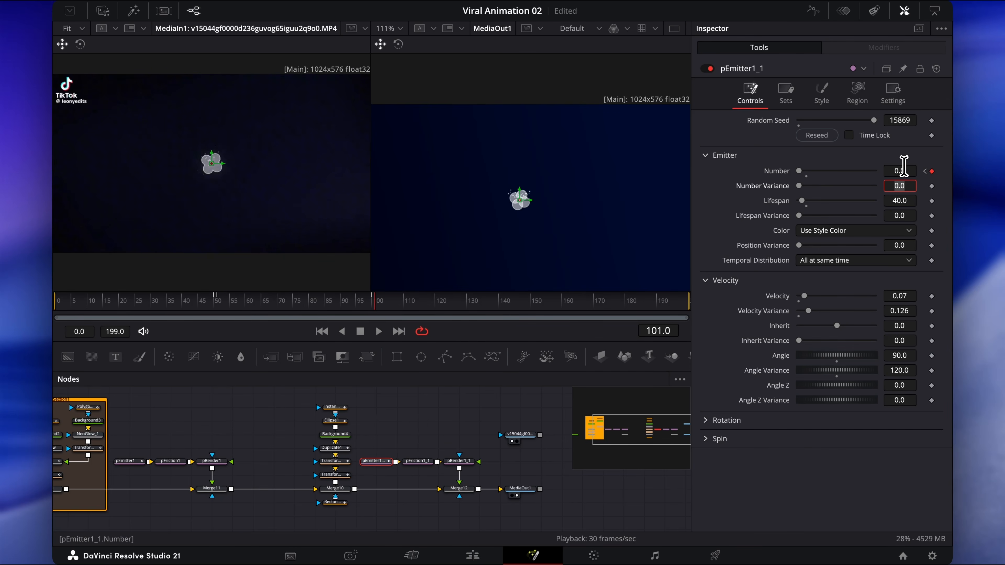
# Step: Delete the copied Number keyframes around frame 50 from pEmitter1_1
pyautogui.click(282, 303)
pyautogui.moveTo(289, 302); pyautogui.dragTo(216, 303)
pyautogui.click(934, 172)
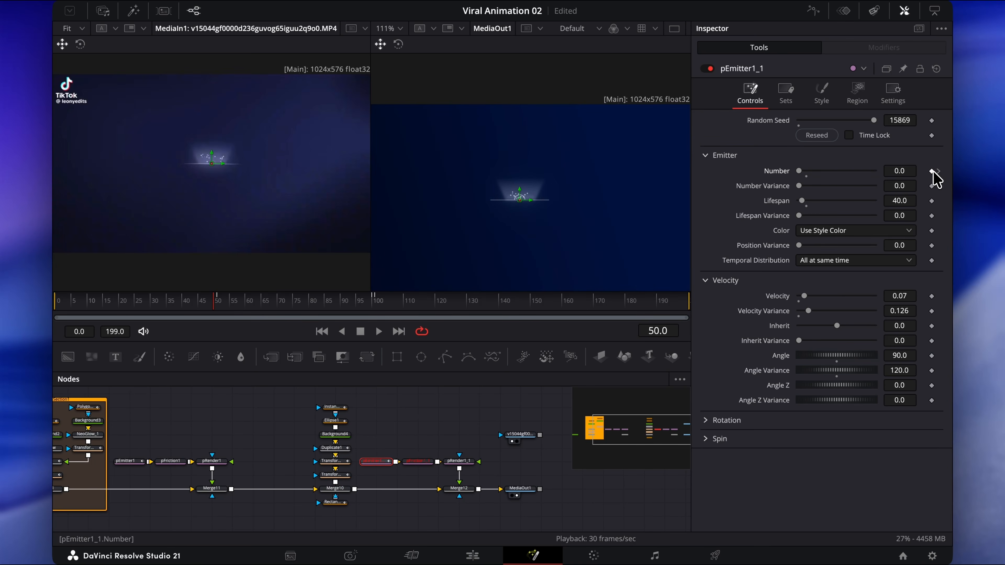
pyautogui.click(933, 171)
# Step: Set pEmitter1_1's Angle Variance to 360 and Angle to 0, and preview the particle burst
pyautogui.moveTo(352, 301); pyautogui.dragTo(389, 302)
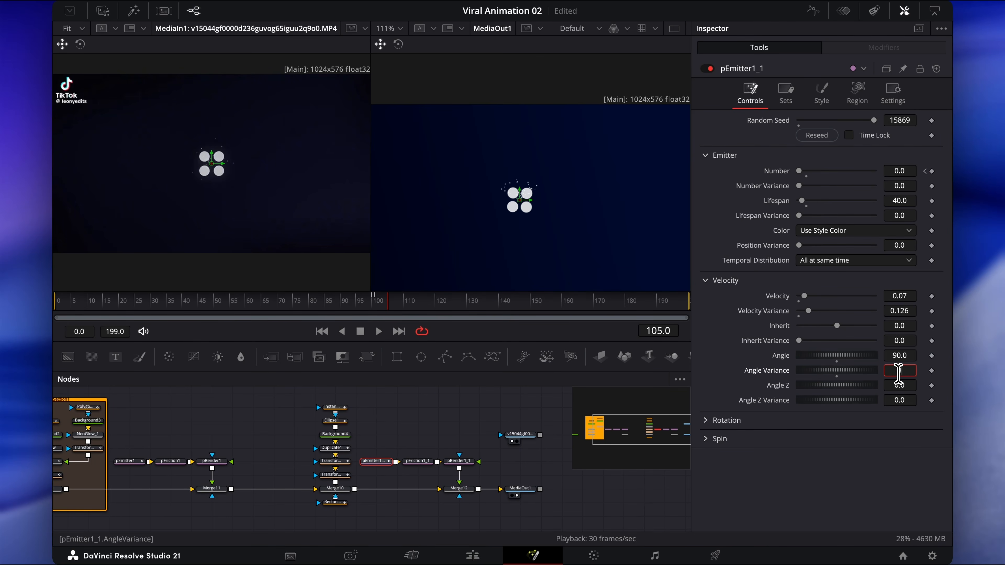
pyautogui.press('Return')
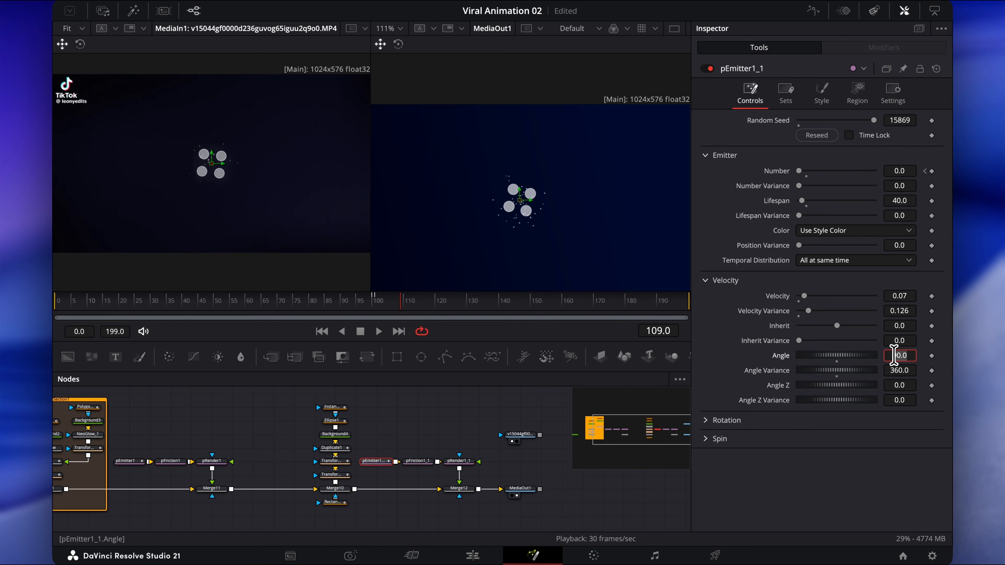
pyautogui.click(379, 309)
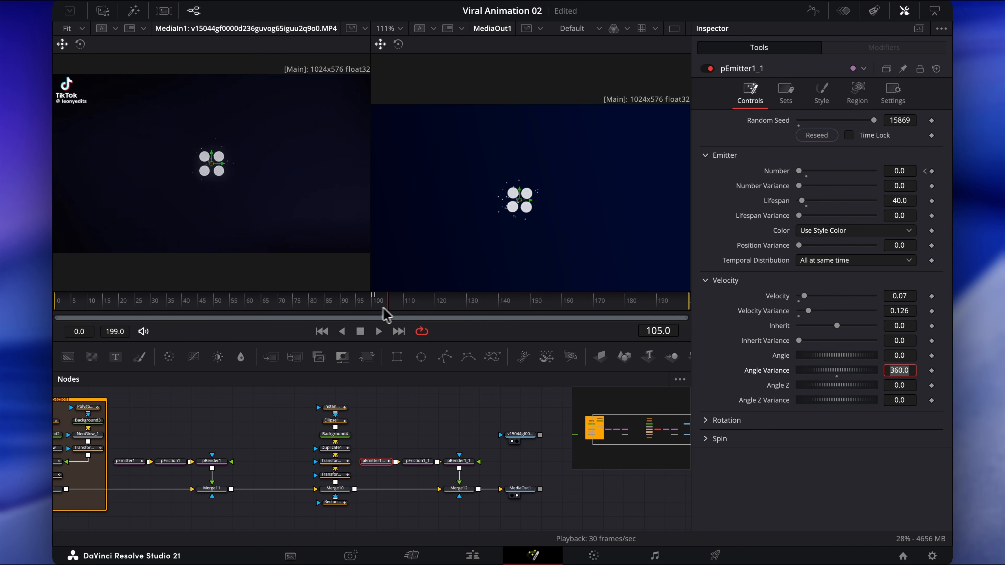
pyautogui.click(358, 309)
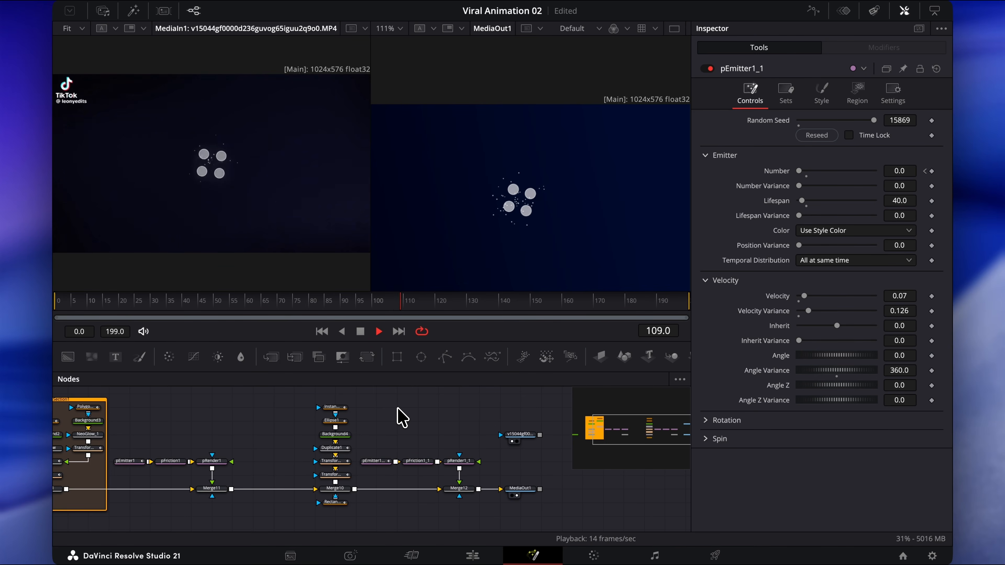
# Step: Set pEmitter1_1's Number keyframe on frame 100 to 10 and replay the particle burst
pyautogui.click(375, 309)
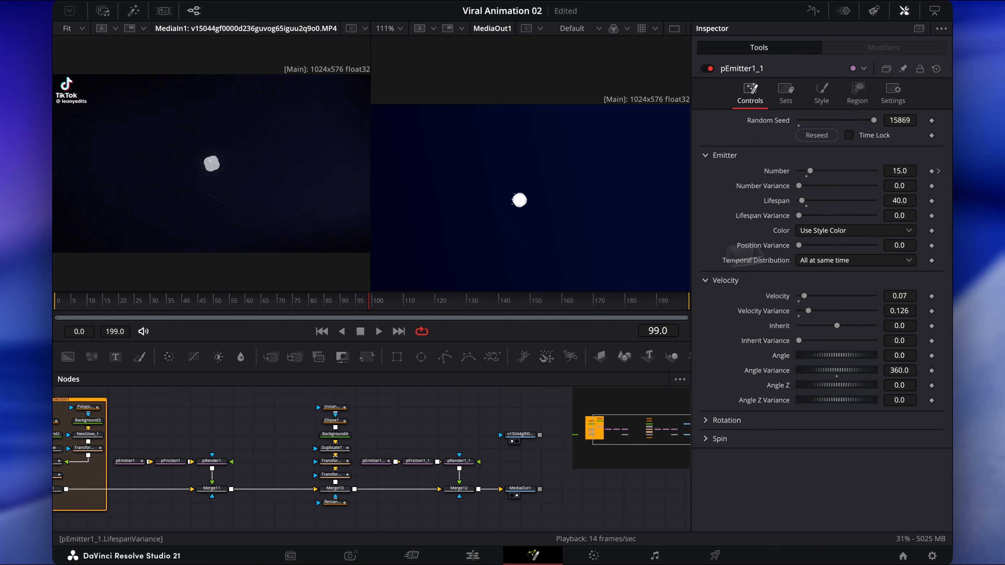
pyautogui.click(939, 171)
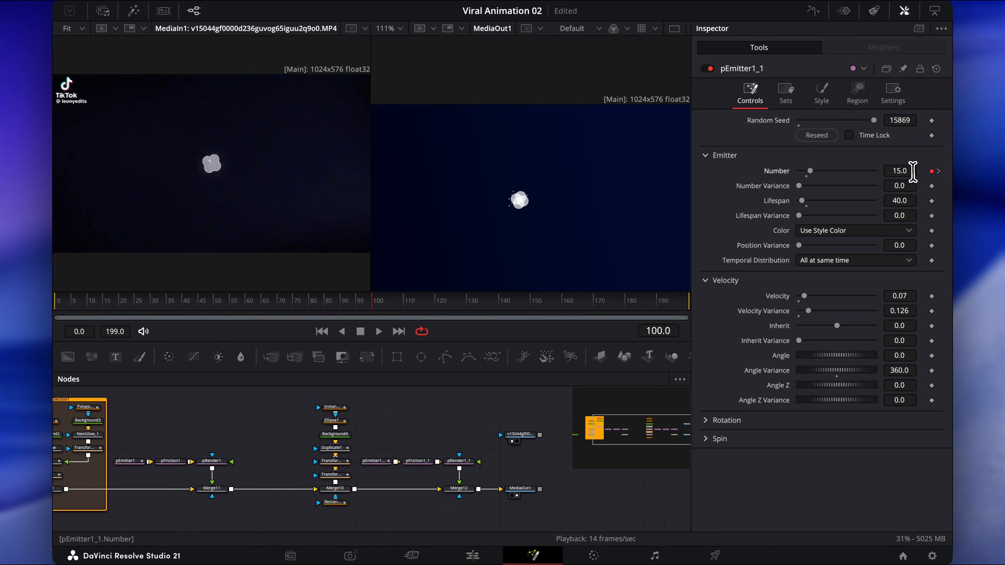
pyautogui.click(912, 172)
pyautogui.write('10')
pyautogui.press('Tab')
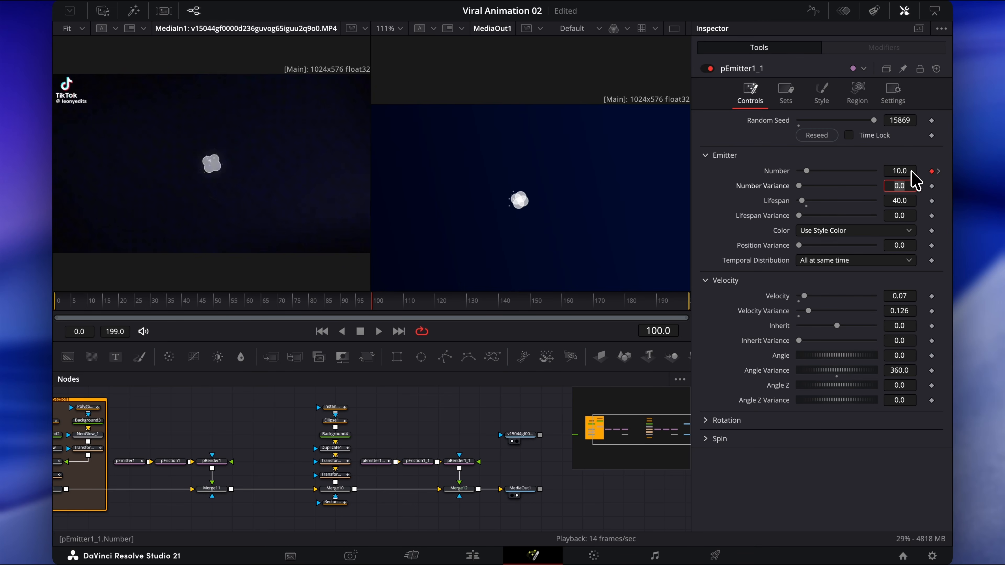
pyautogui.click(357, 305)
pyautogui.press('space')
pyautogui.press('space')
# Step: Adjust the particle Size of pEmitter1_1, preview the burst, and keep its Style as Blob
pyautogui.click(383, 462)
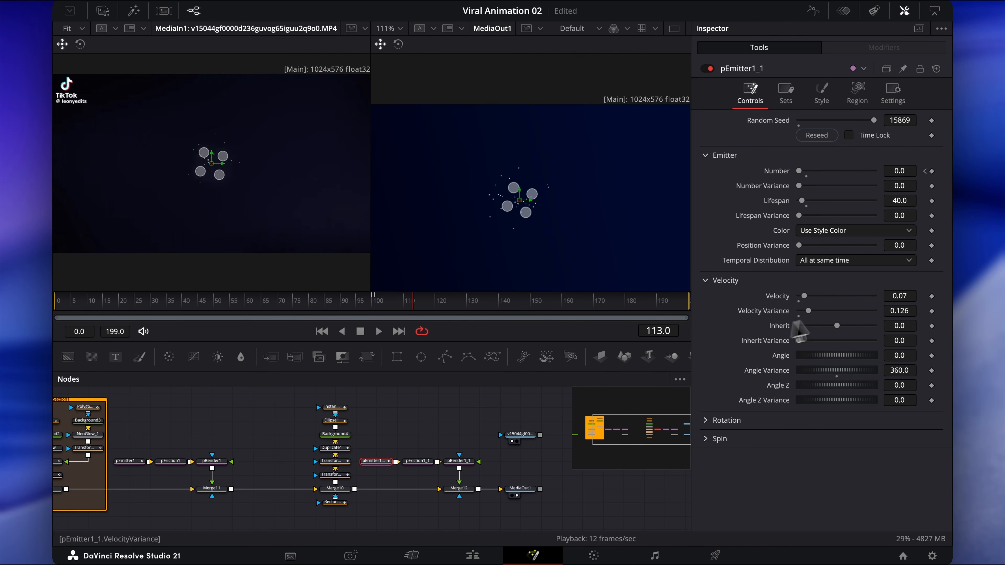
pyautogui.click(822, 92)
pyautogui.moveTo(837, 203); pyautogui.dragTo(864, 209)
pyautogui.click(368, 306)
pyautogui.press('space')
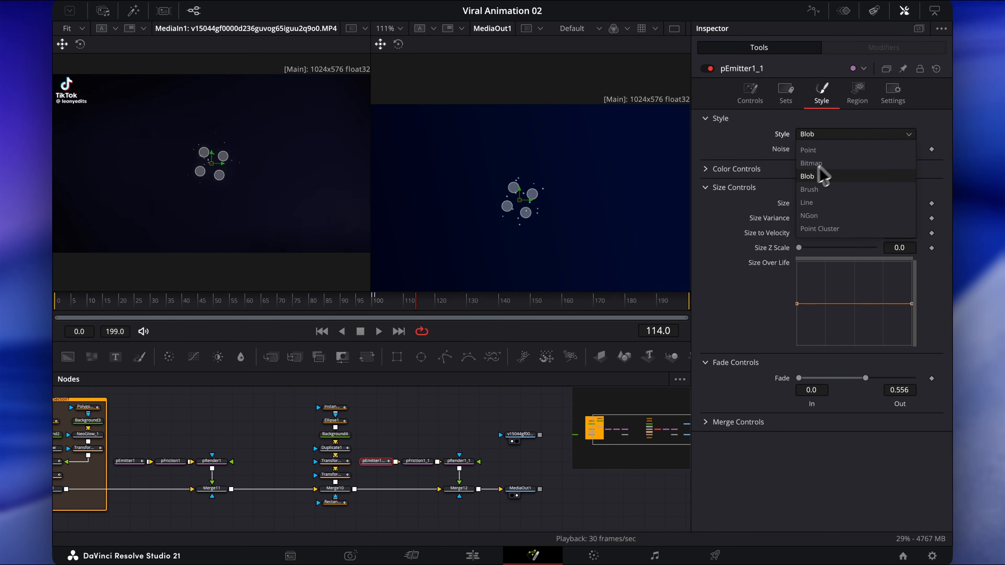
pyautogui.click(807, 176)
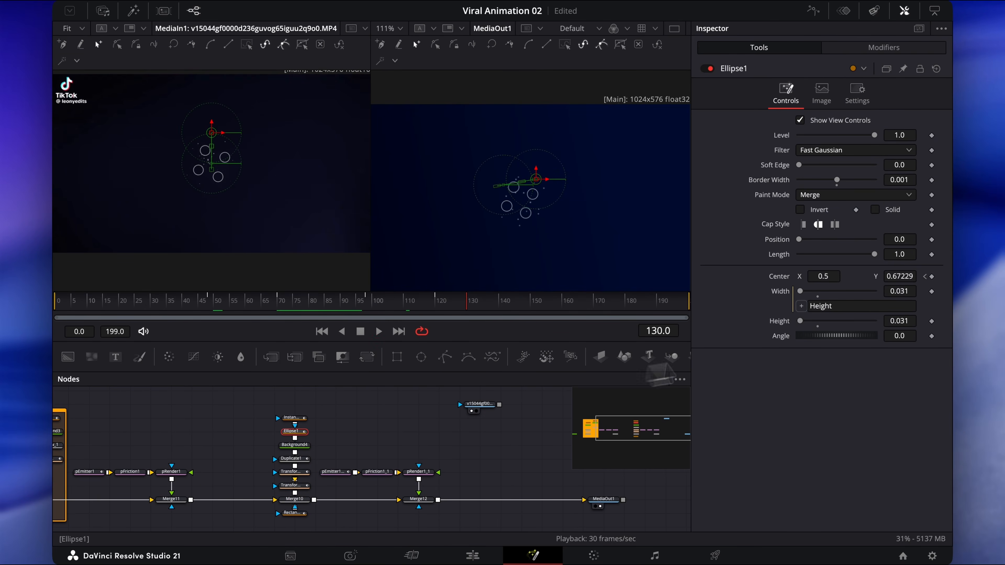
# Step: Keyframe Ellipse1's Center Y at 0.67229 on frame 130 and 0.96329 on frame 160
pyautogui.click(932, 277)
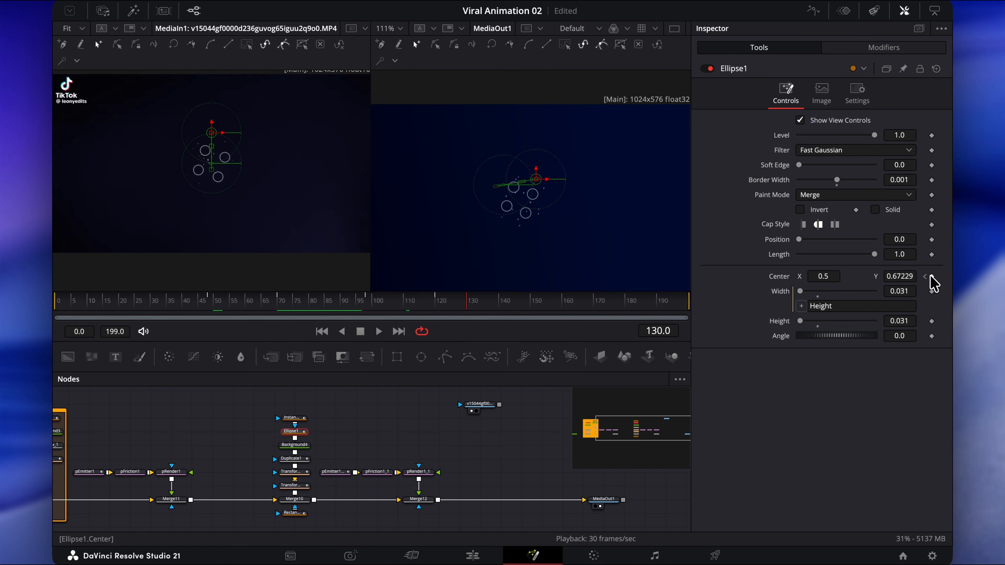
pyautogui.moveTo(471, 309); pyautogui.dragTo(562, 304)
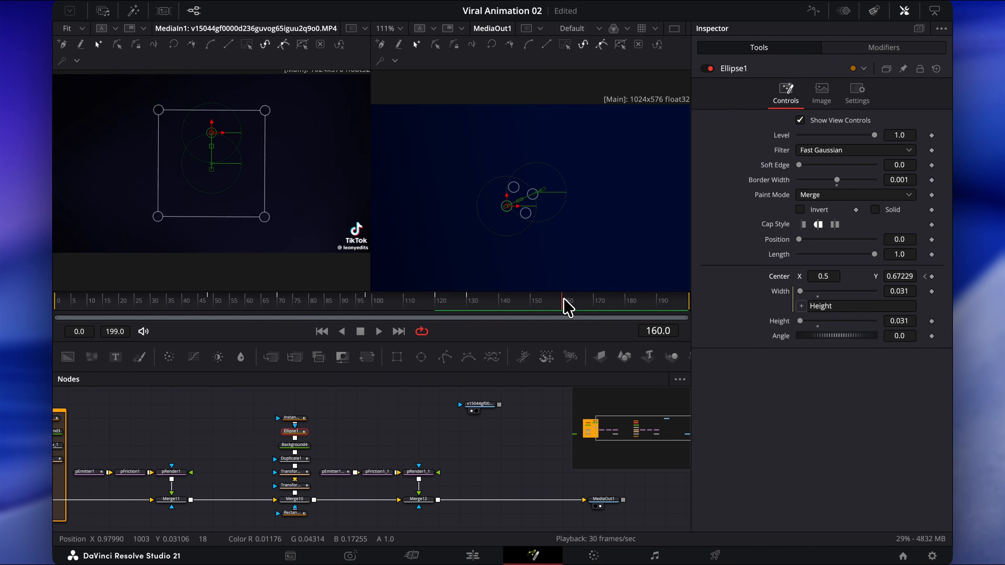
pyautogui.moveTo(892, 275); pyautogui.dragTo(940, 274)
pyautogui.moveTo(525, 272); pyautogui.dragTo(563, 261)
pyautogui.moveTo(896, 276); pyautogui.dragTo(814, 285)
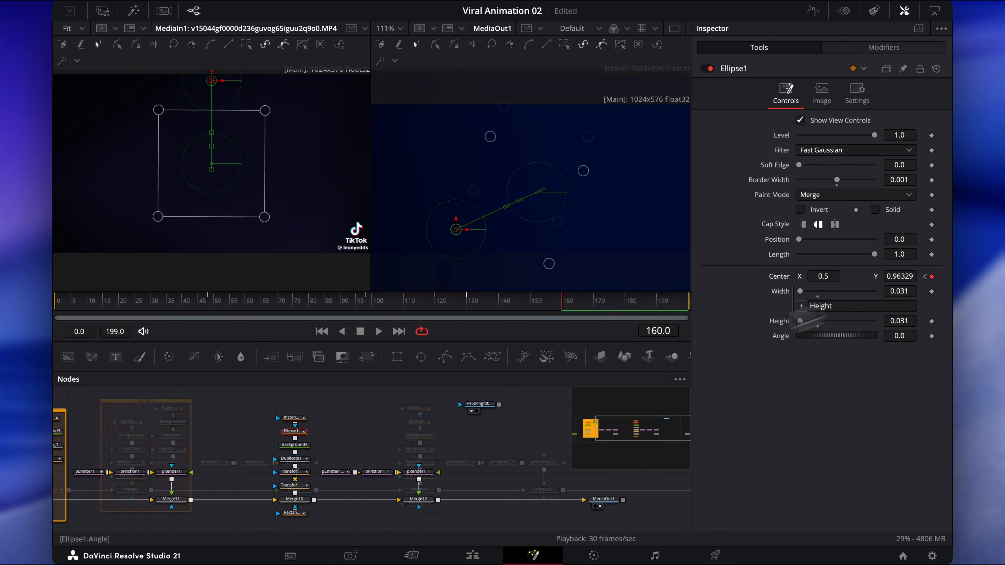
# Step: Turn off Auto Resolution on Background4 and set its image size to 1331 by 749
pyautogui.hscroll(-5, 415, 440)
pyautogui.click(418, 436)
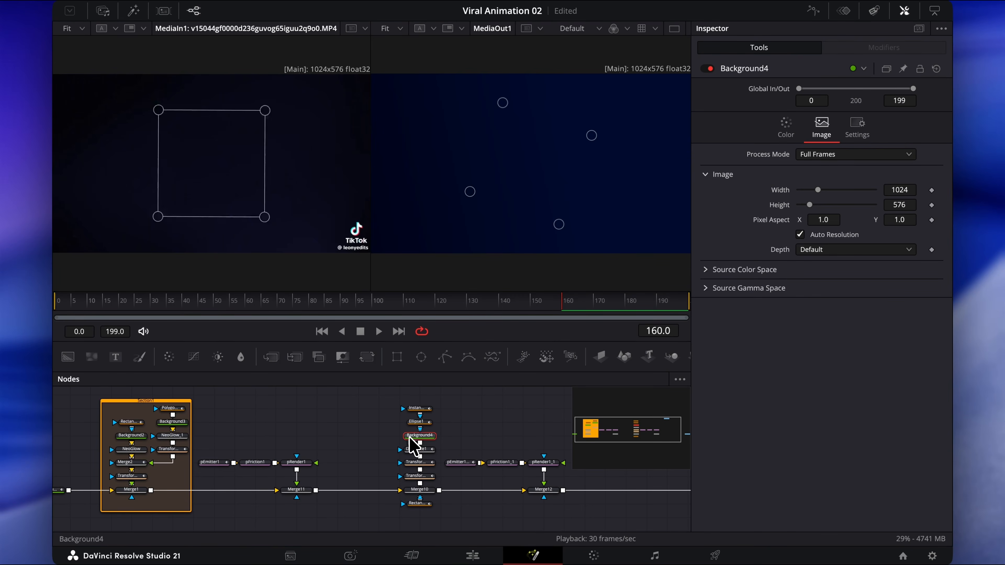
pyautogui.click(899, 190)
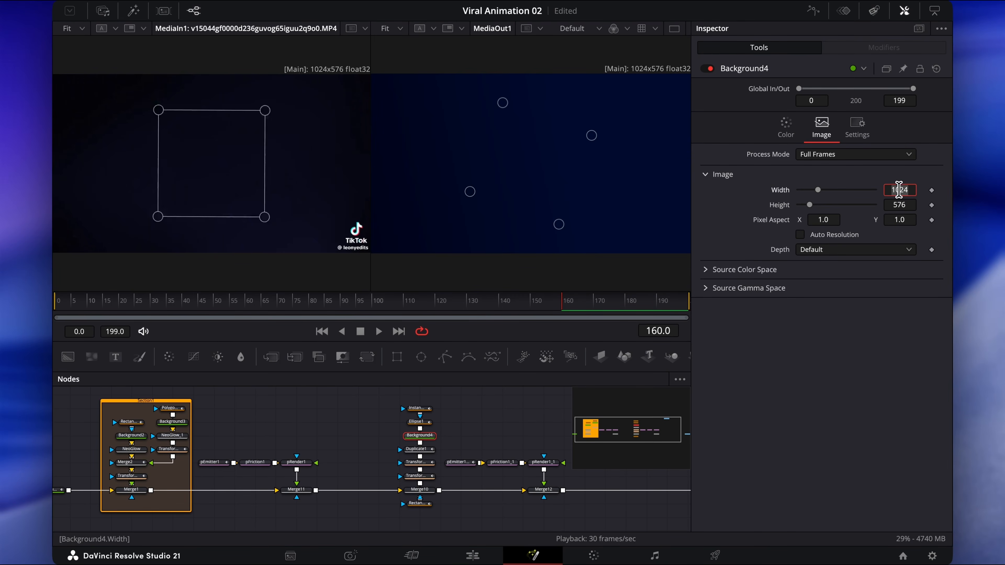
pyautogui.write('1331')
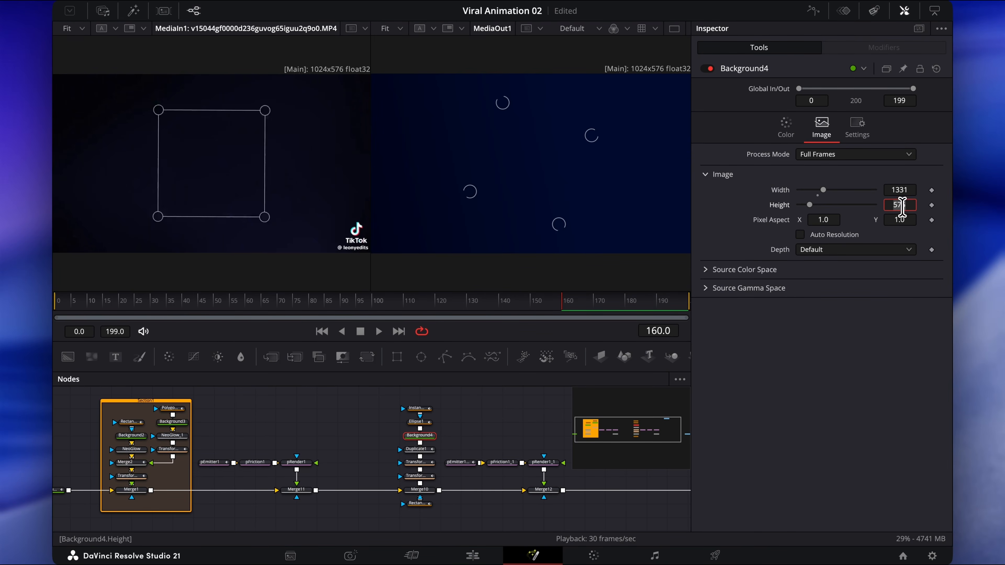
pyautogui.write('749')
pyautogui.press('Tab')
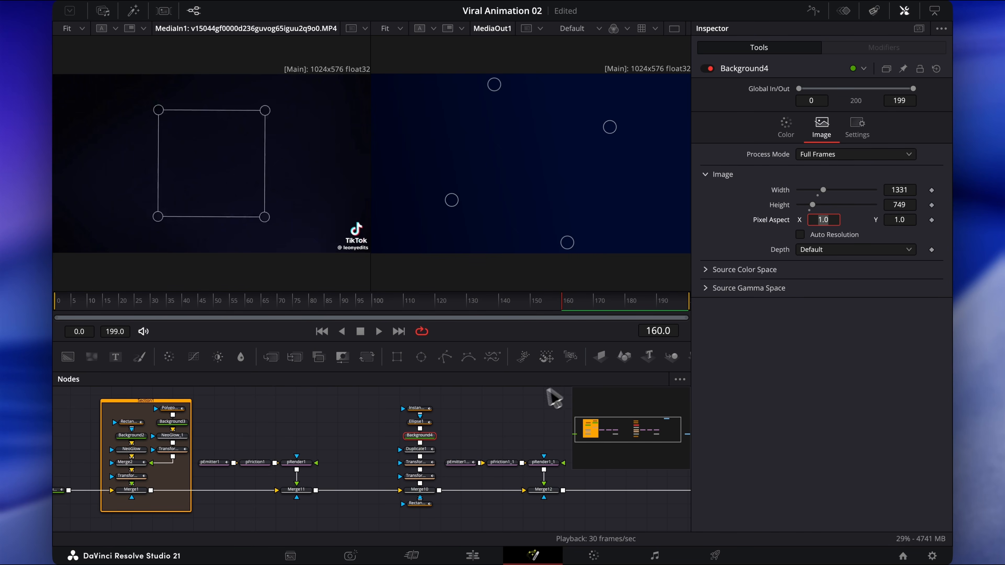
# Step: Set Ellipse1's Center Y keyframe on frame 160 to 0.84229
pyautogui.click(417, 422)
pyautogui.click(902, 277)
pyautogui.moveTo(898, 274); pyautogui.dragTo(826, 278)
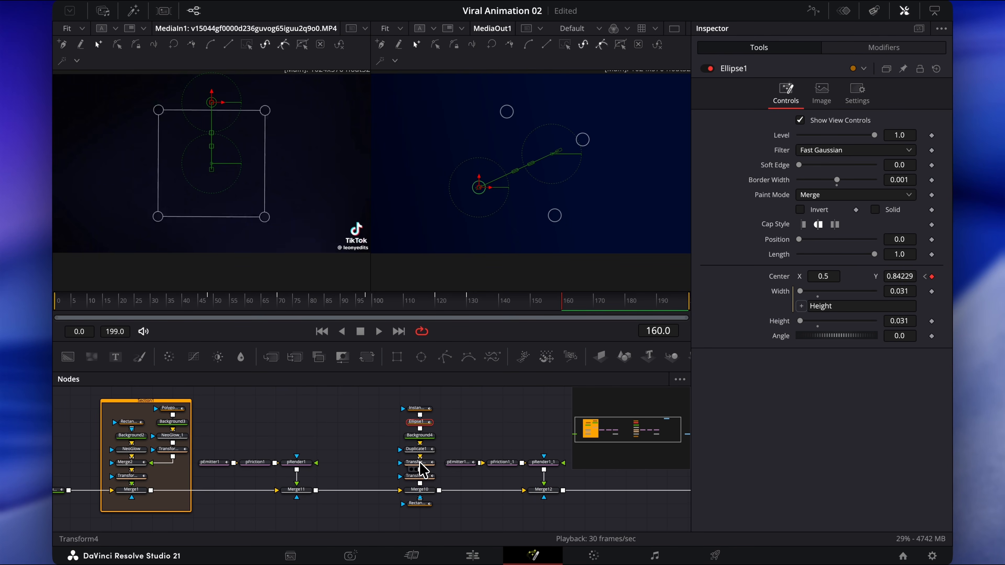
# Step: Keyframe Transform4's Angle at -133.0 on frame 160
pyautogui.click(423, 470)
pyautogui.moveTo(457, 301); pyautogui.dragTo(565, 308)
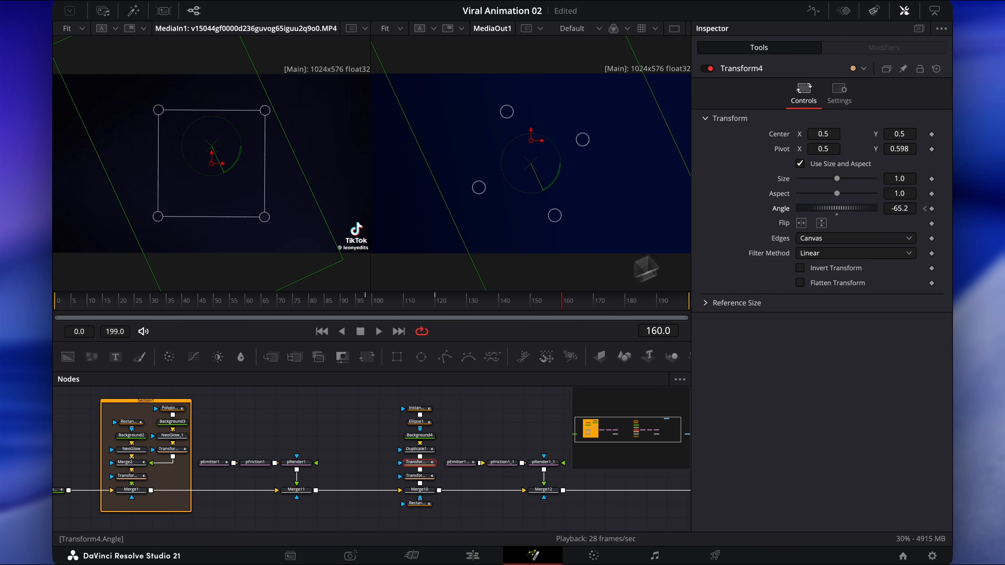
pyautogui.moveTo(803, 212); pyautogui.dragTo(790, 211)
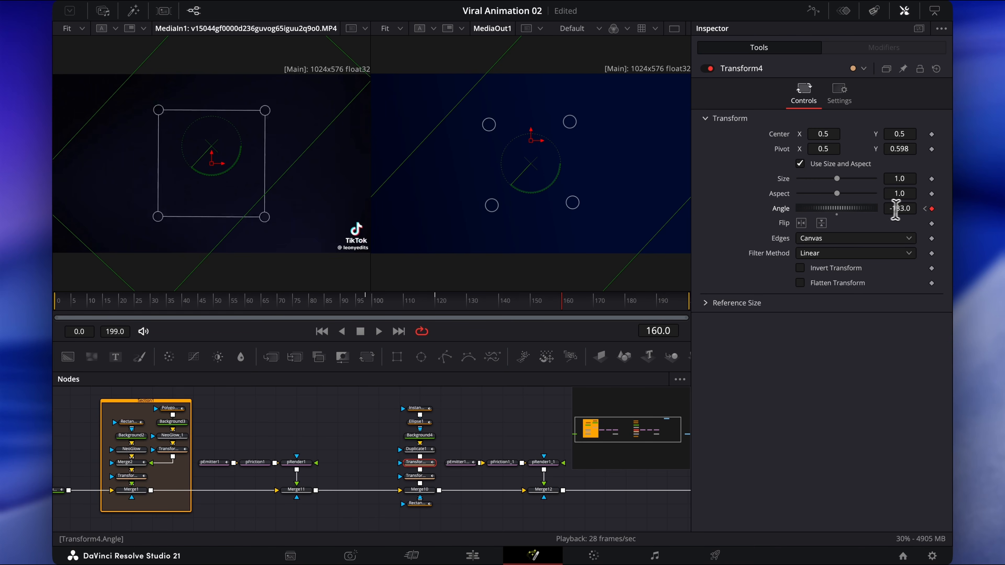
# Step: Apply an In Cubic ease to the segment of Transform4's Angle curve leading to frame 160, and preview the rotation
pyautogui.click(813, 11)
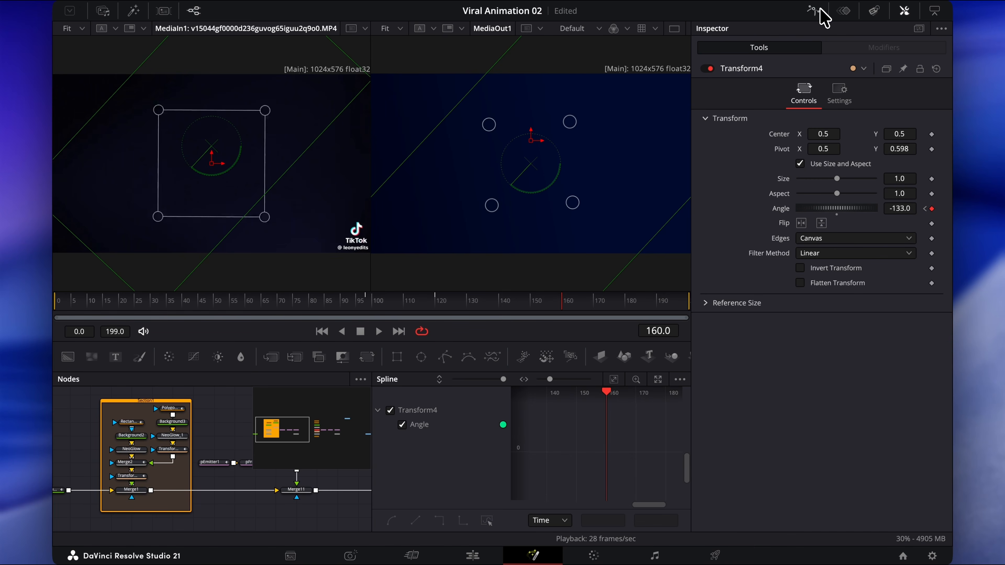
pyautogui.click(614, 380)
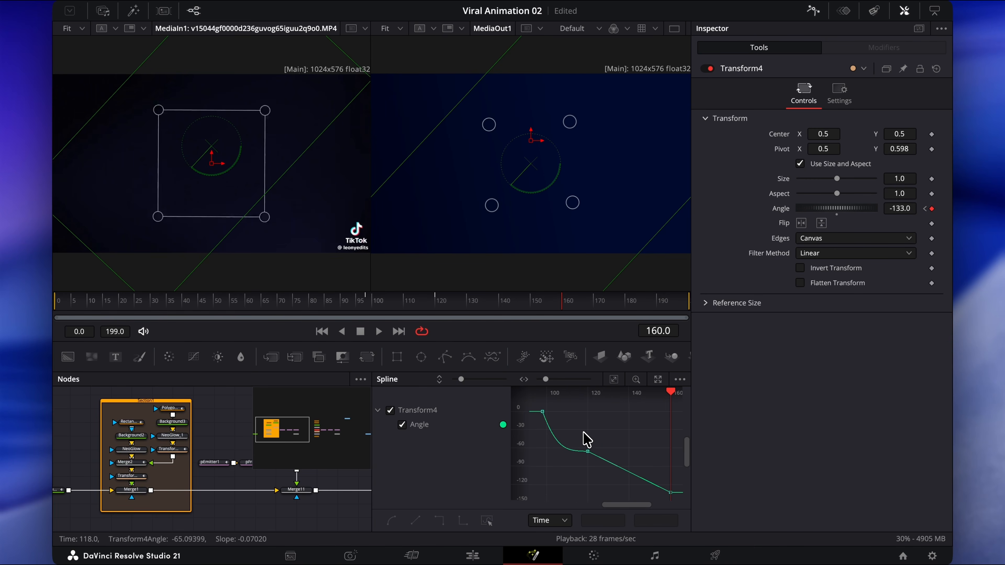
pyautogui.moveTo(674, 493); pyautogui.dragTo(674, 495)
pyautogui.rightClick(649, 461)
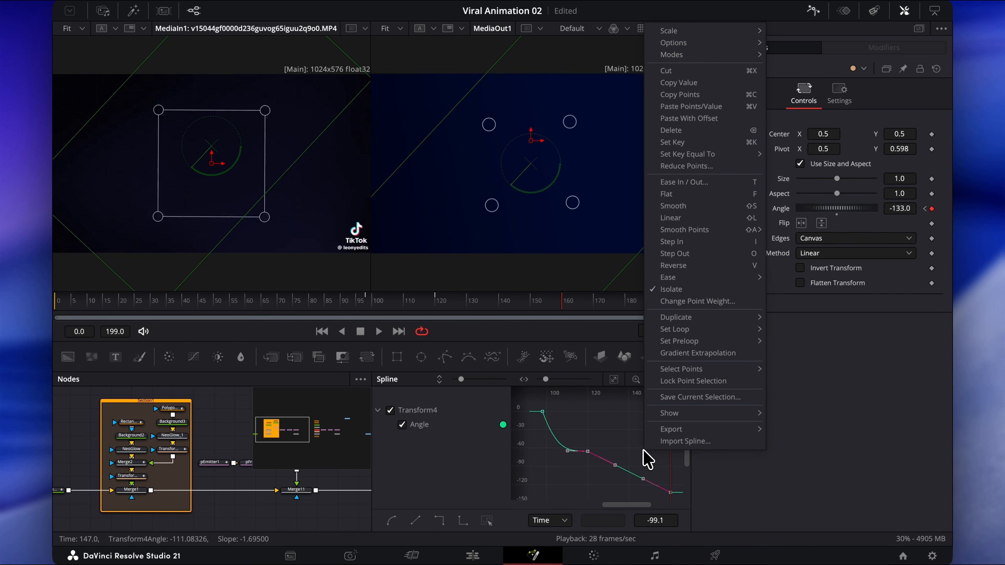
pyautogui.moveTo(698, 278)
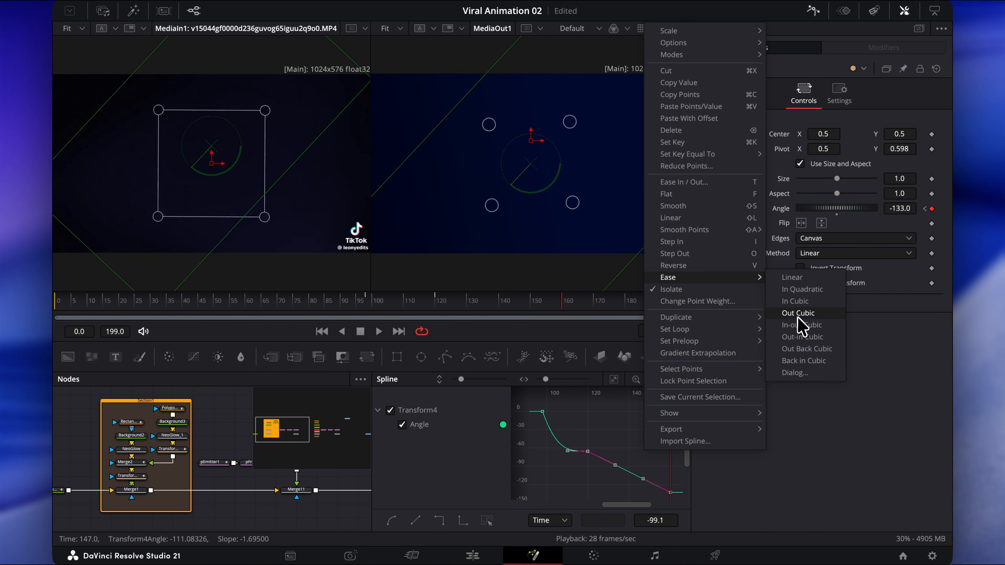
pyautogui.click(798, 302)
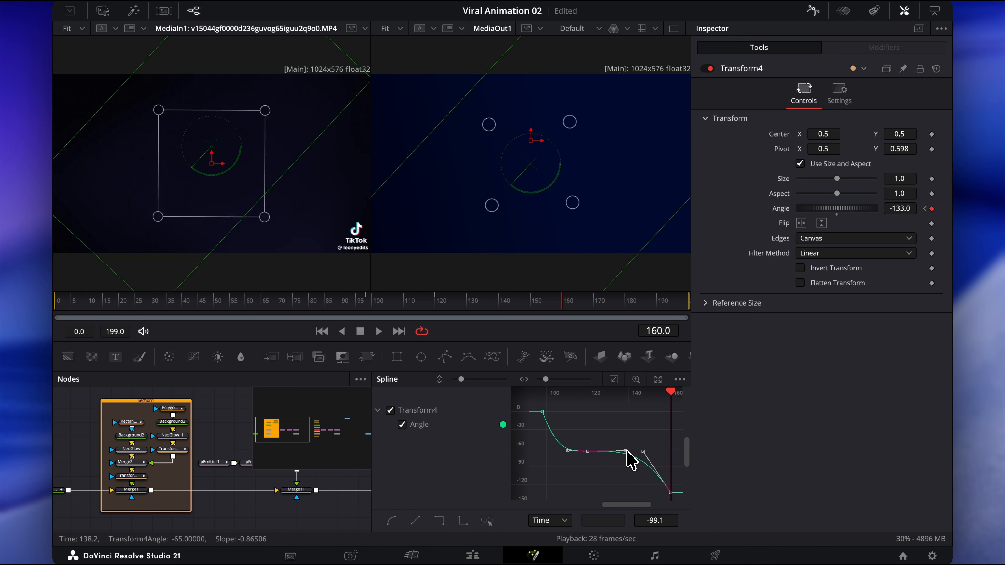
pyautogui.click(814, 11)
pyautogui.click(436, 301)
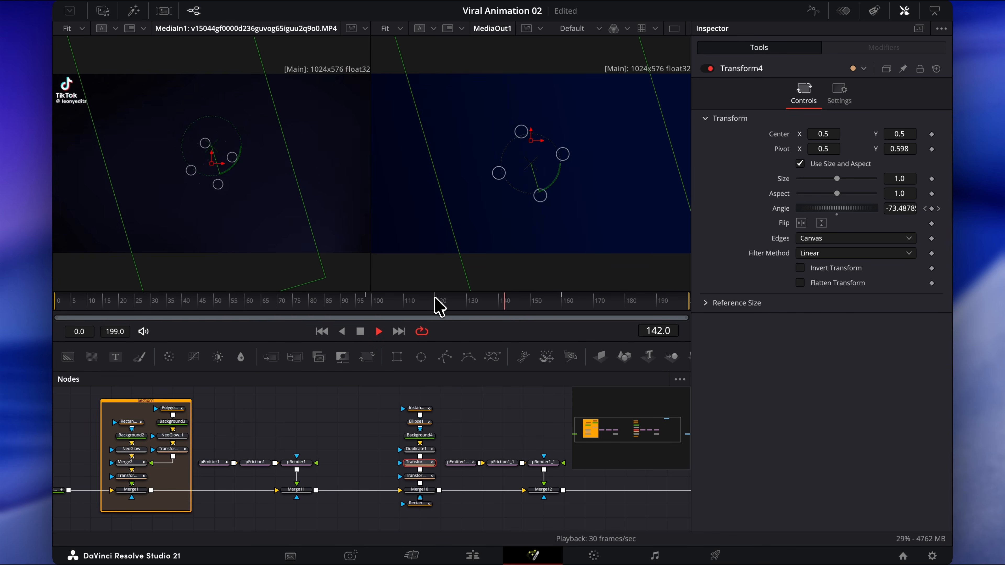
# Step: Keyframe Transform4's Angle at -182.6 on frame 199, ease its last segment with Out Cubic, and preview the rotation
pyautogui.moveTo(625, 304); pyautogui.dragTo(692, 304)
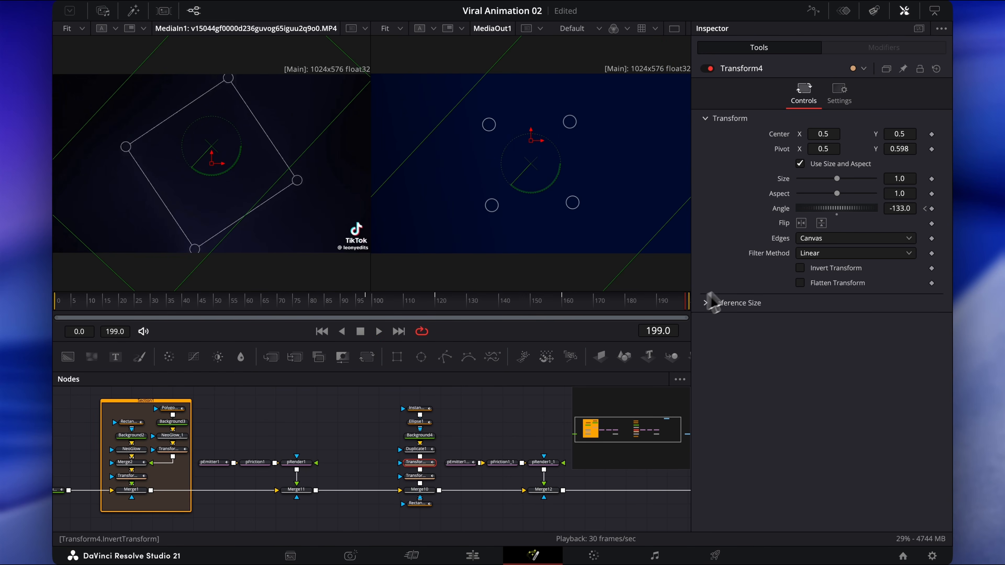
pyautogui.moveTo(859, 208); pyautogui.dragTo(835, 209)
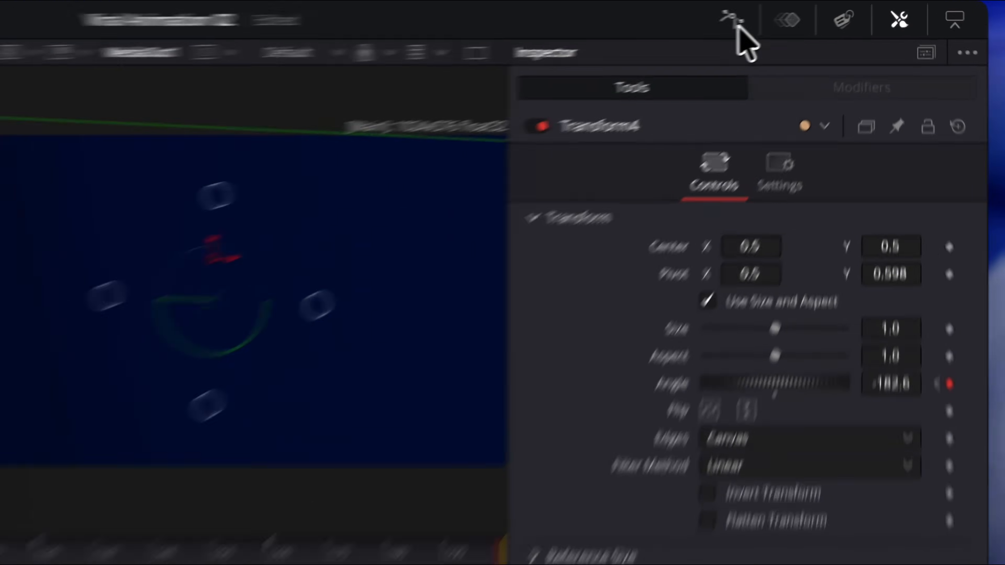
pyautogui.click(814, 11)
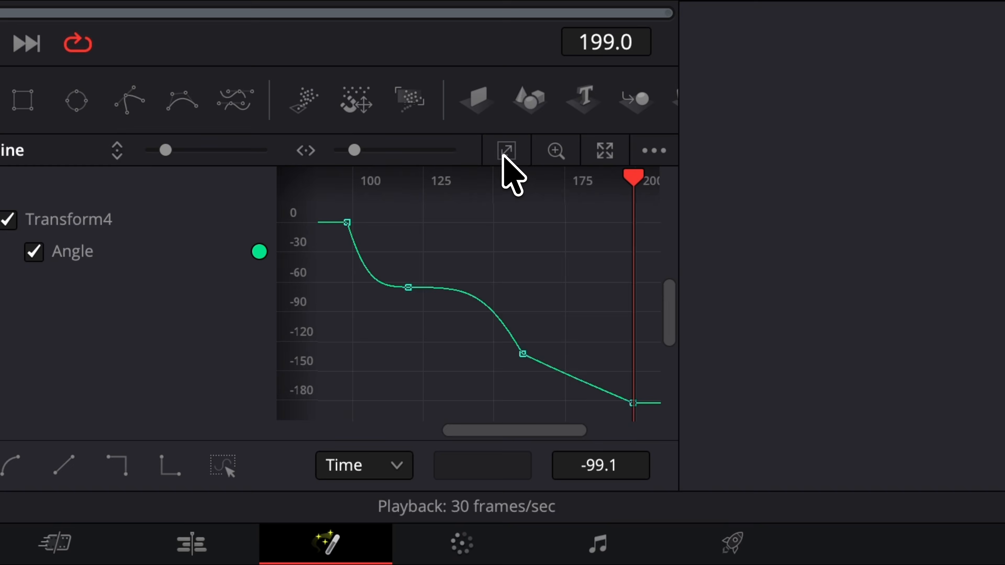
pyautogui.moveTo(520, 316); pyautogui.dragTo(646, 427)
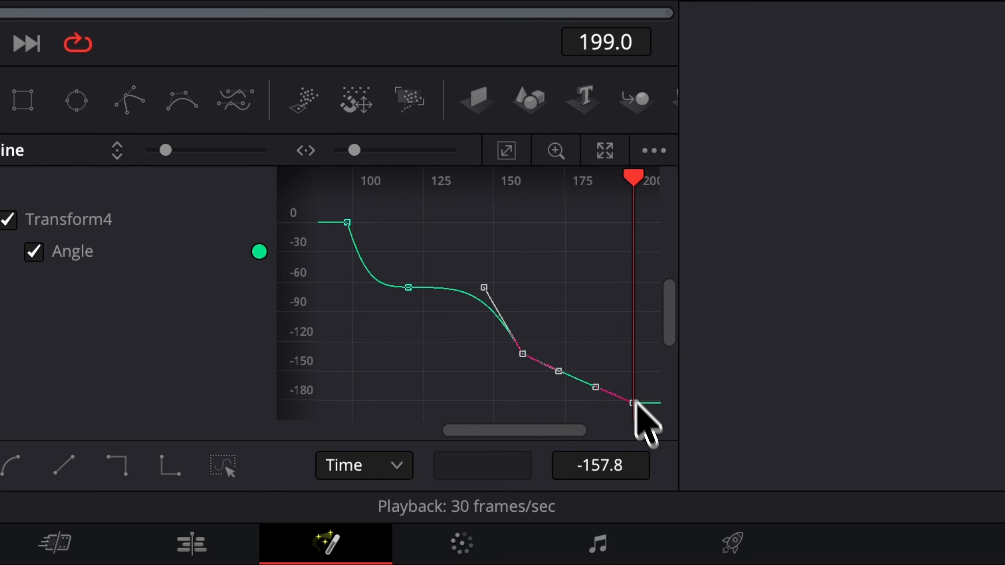
pyautogui.rightClick(628, 389)
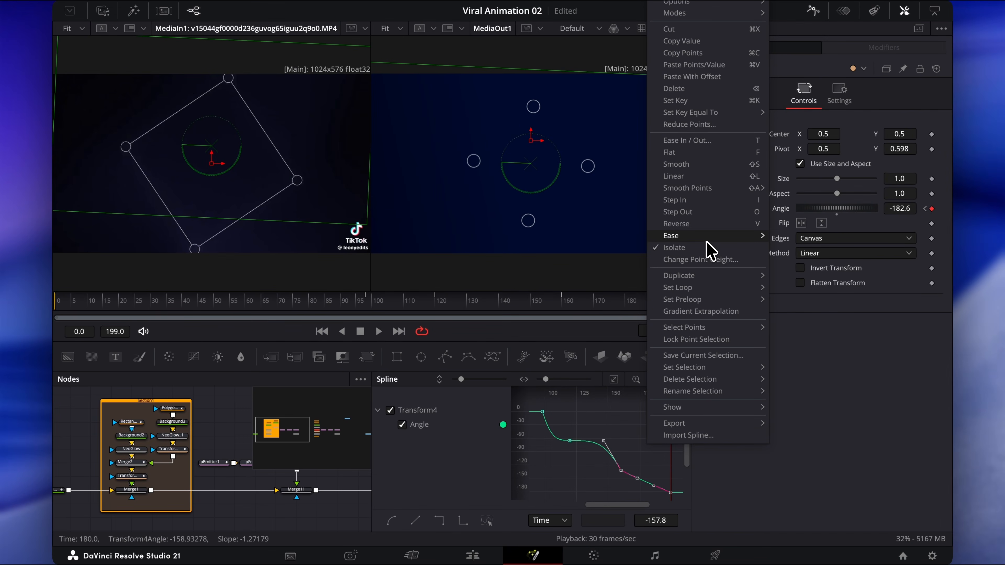
pyautogui.moveTo(714, 130)
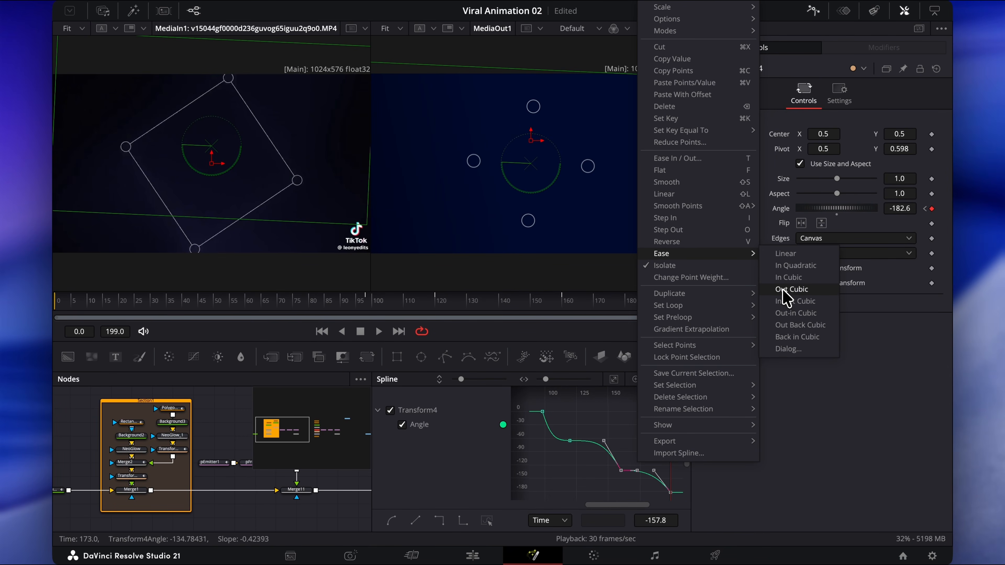
pyautogui.click(783, 288)
pyautogui.moveTo(563, 449); pyautogui.dragTo(547, 450)
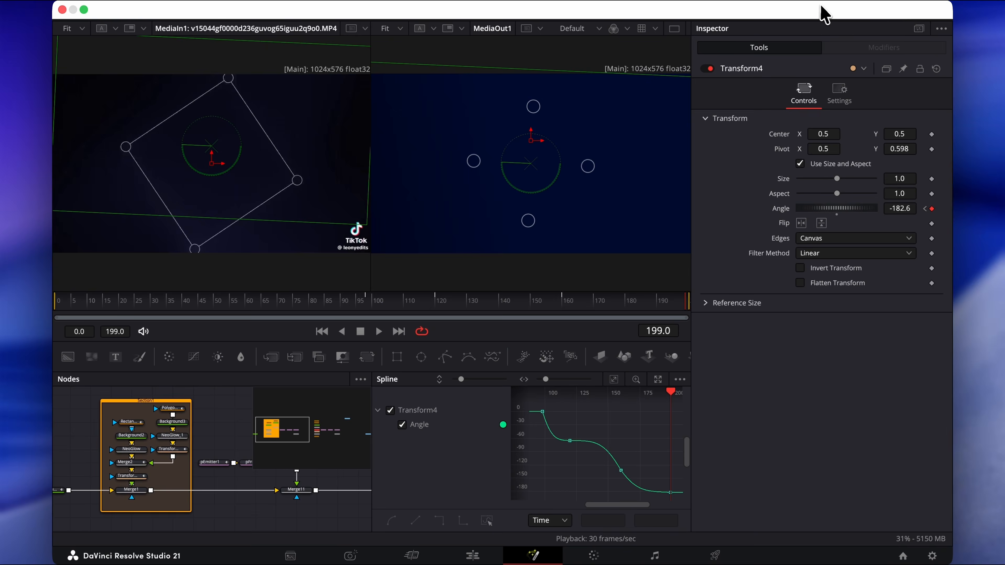
pyautogui.click(814, 11)
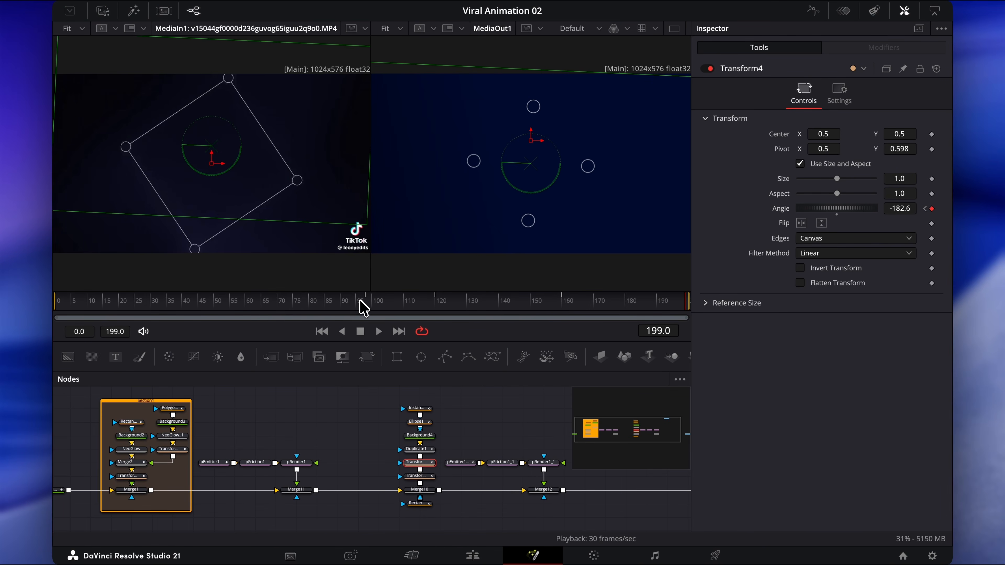
pyautogui.click(364, 305)
pyautogui.press('space')
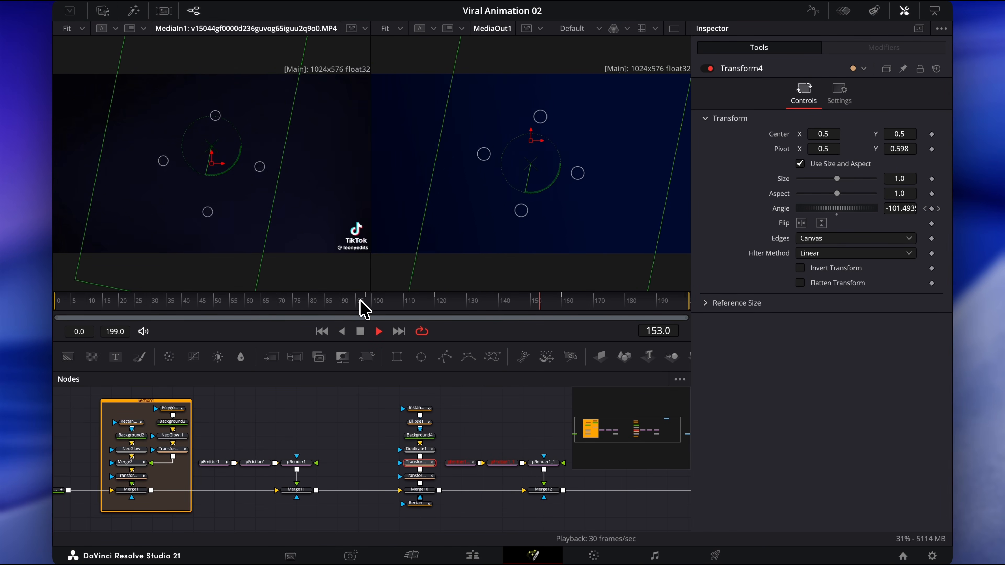
pyautogui.press('space')
# Step: Set Ellipse1's Center Y to 0.90929 on frame 160 and keyframe it at 0.96929 on frame 199
pyautogui.click(426, 425)
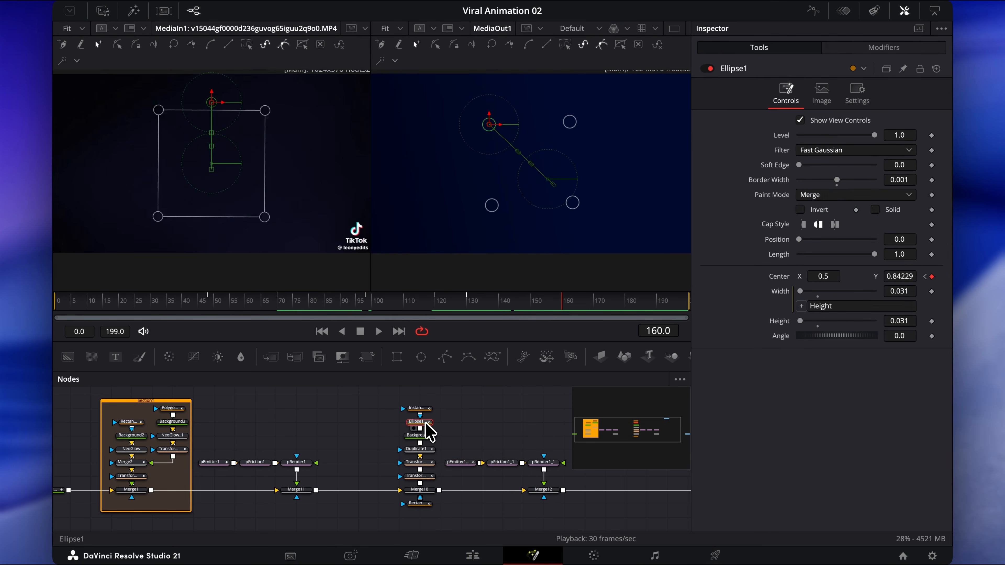
pyautogui.moveTo(896, 277); pyautogui.dragTo(939, 283)
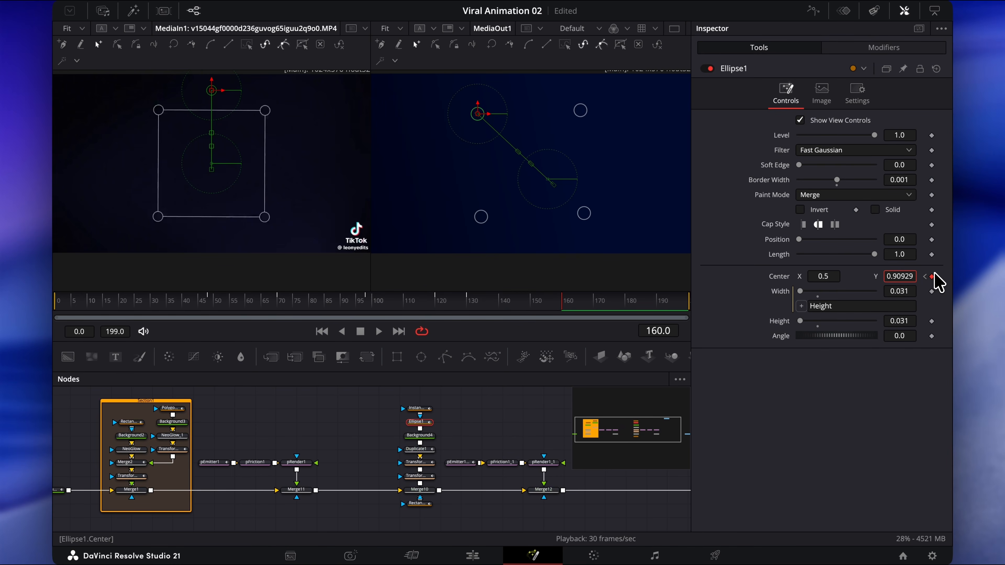
pyautogui.press('End')
pyautogui.moveTo(898, 284); pyautogui.dragTo(929, 268)
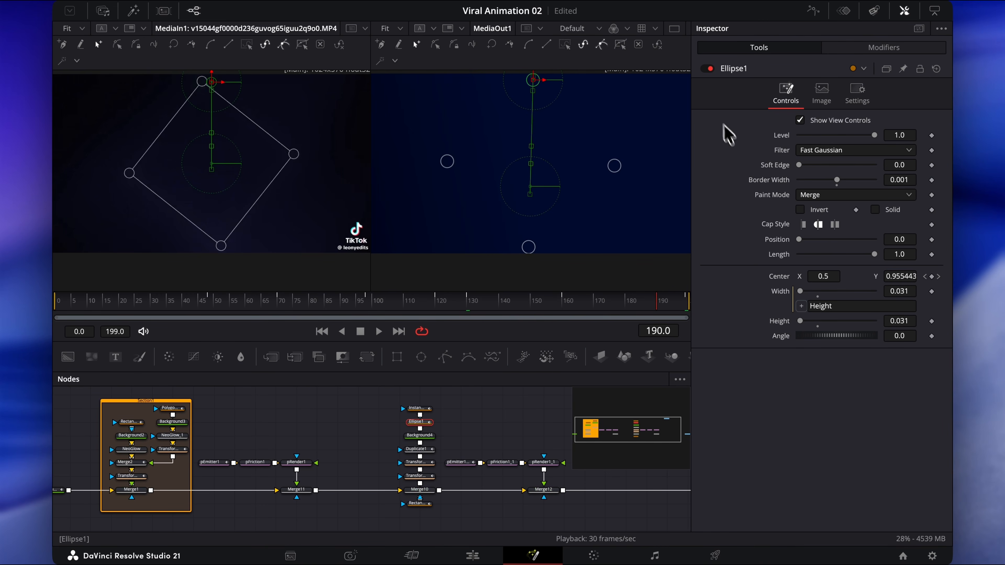
# Step: Apply an In Cubic ease to Ellipse1's Center displacement between frames 160 and 199
pyautogui.click(813, 11)
pyautogui.click(615, 380)
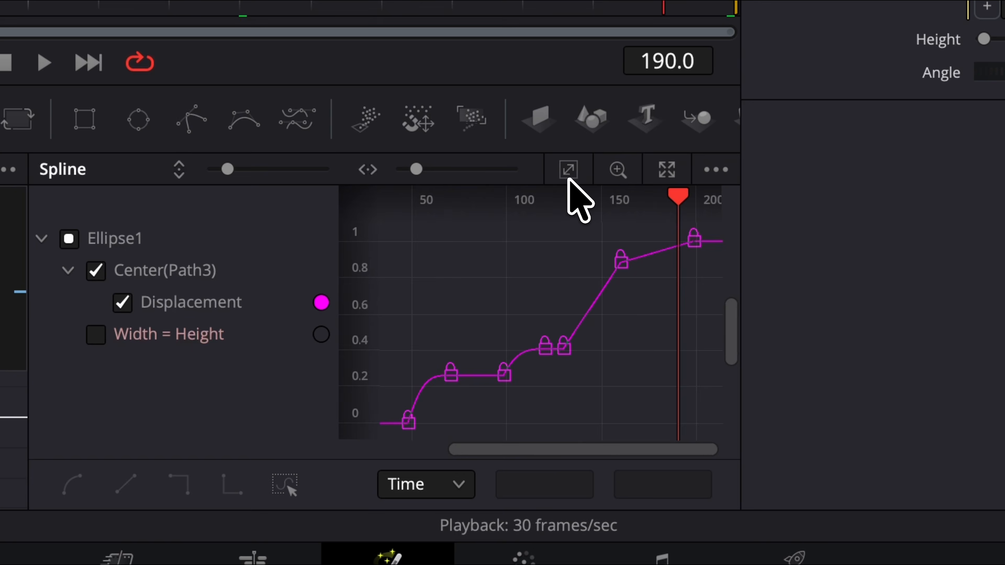
pyautogui.moveTo(603, 232); pyautogui.dragTo(711, 288)
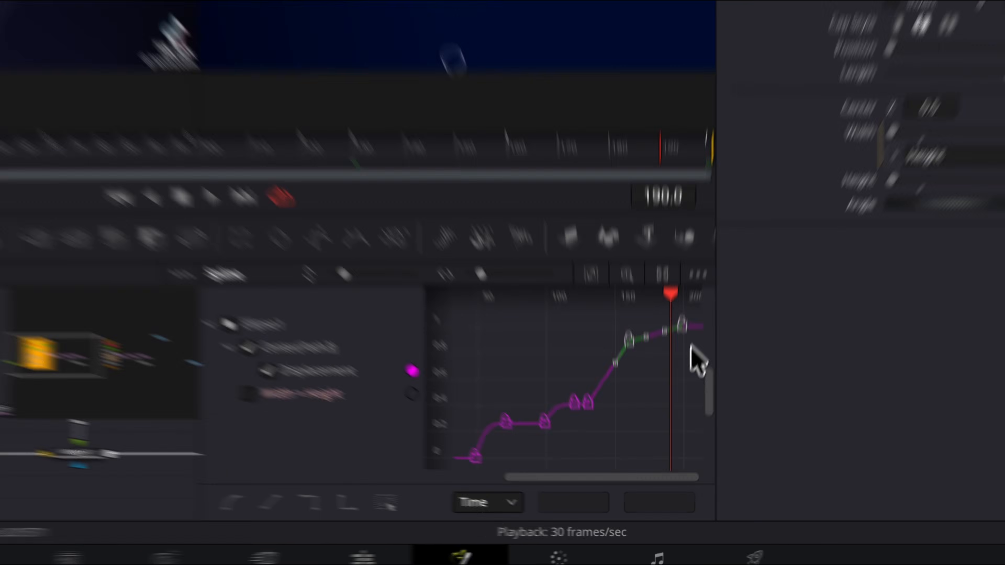
pyautogui.rightClick(695, 330)
pyautogui.moveTo(791, 18)
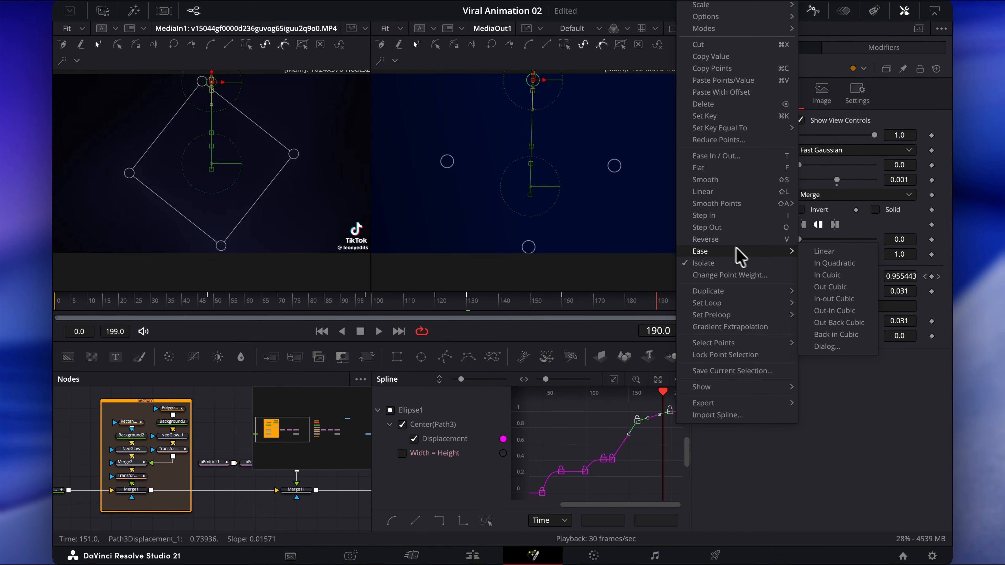
pyautogui.click(821, 276)
# Step: Apply an In Cubic ease to Ellipse1's Center displacement between frames 130 and 160, and preview the spreading circles
pyautogui.moveTo(334, 497); pyautogui.dragTo(247, 371)
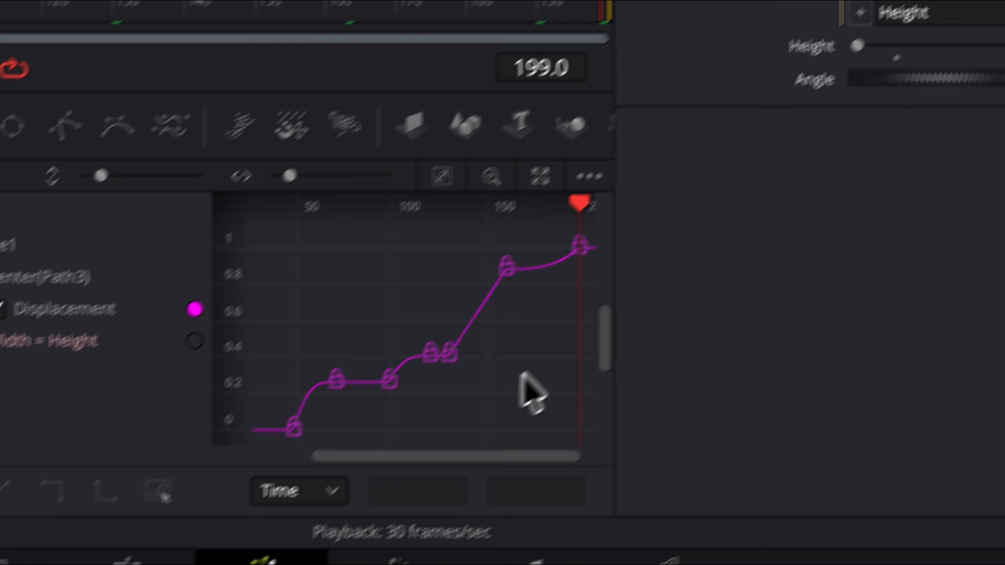
pyautogui.moveTo(476, 218); pyautogui.dragTo(477, 219)
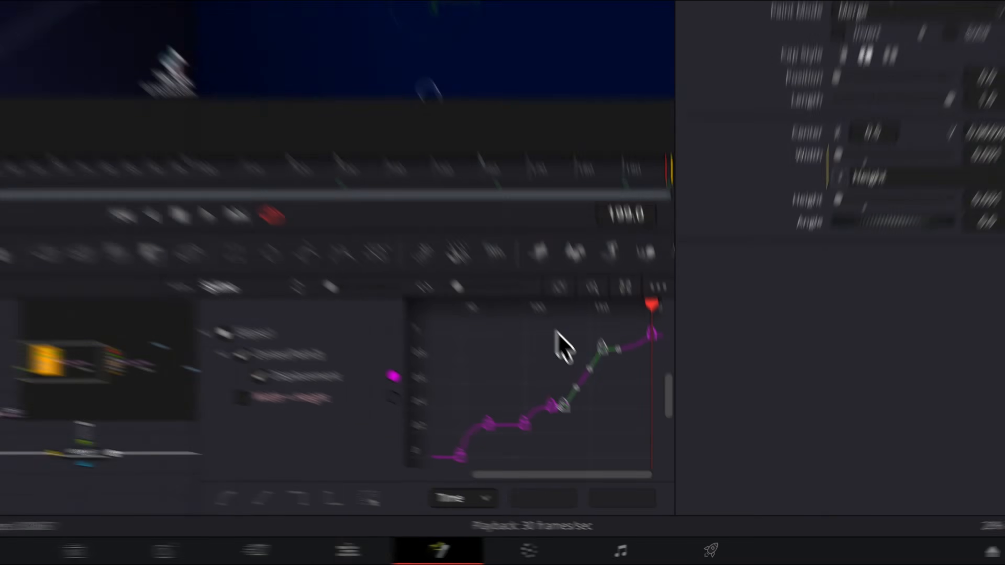
pyautogui.rightClick(477, 219)
pyautogui.moveTo(663, 240)
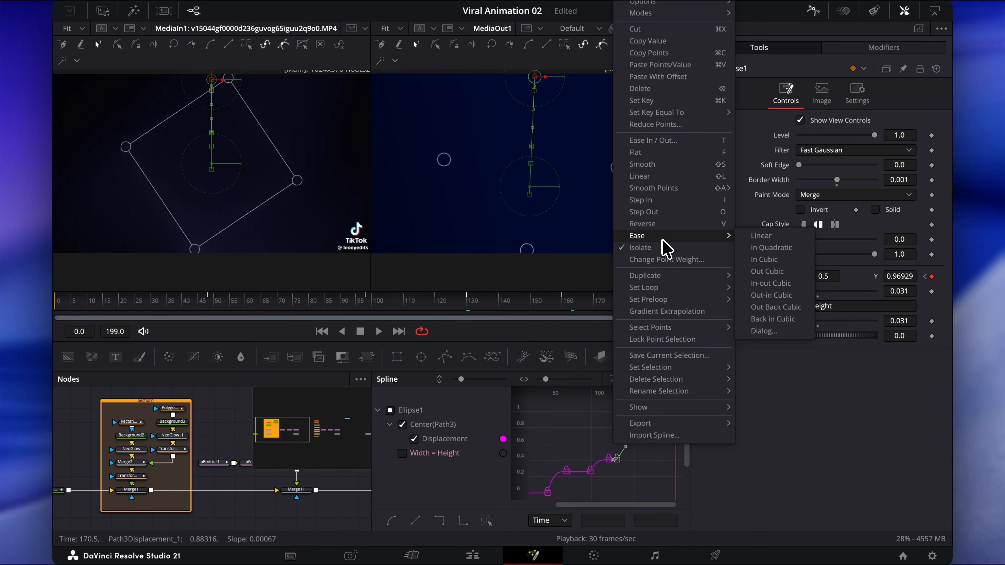
pyautogui.click(754, 270)
pyautogui.click(815, 13)
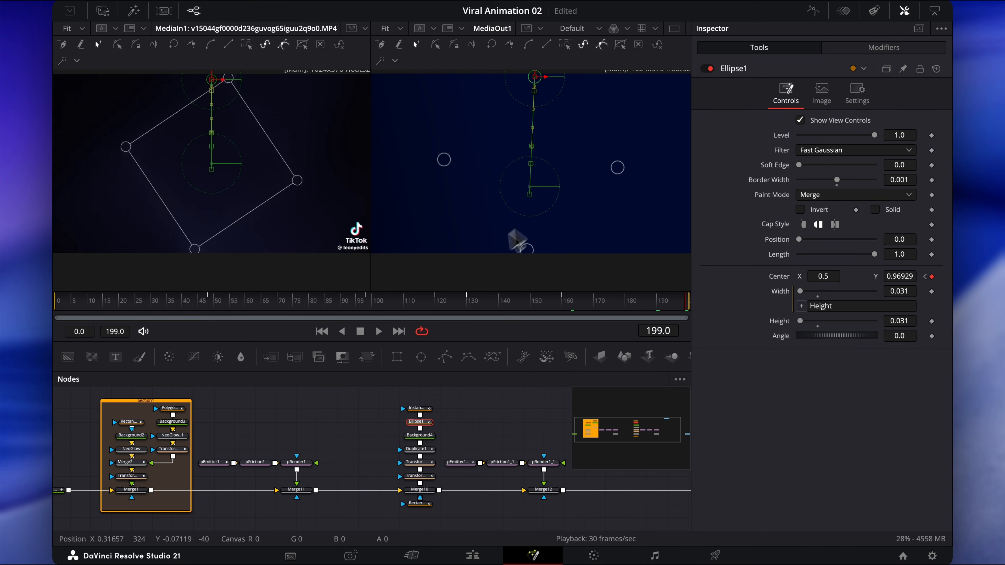
pyautogui.click(438, 306)
pyautogui.press('space')
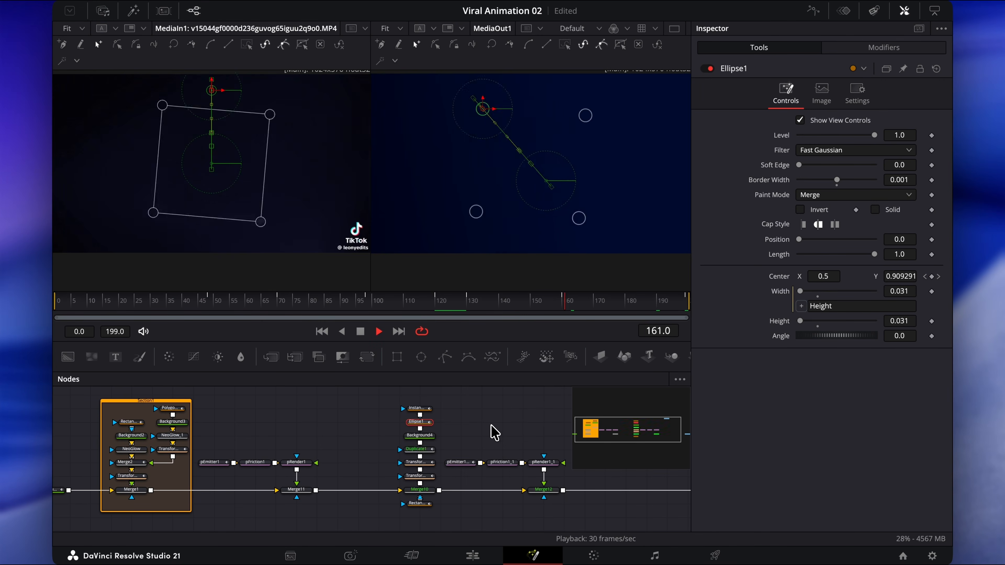
pyautogui.click(497, 317)
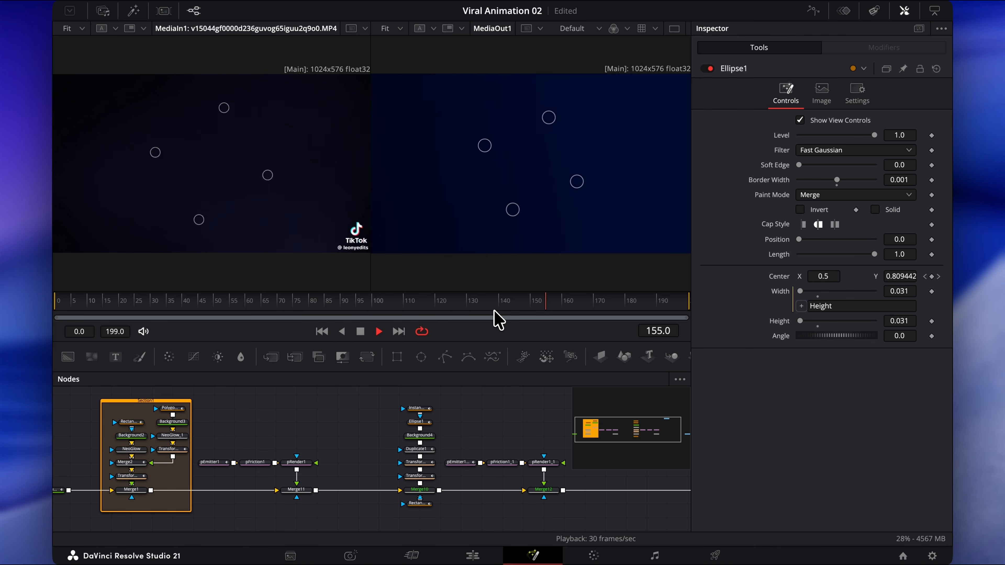
pyautogui.press('space')
# Step: Apply an Out Cubic ease to Ellipse1's Center displacement between frames 160 and 199, and play back the spread
pyautogui.click(814, 12)
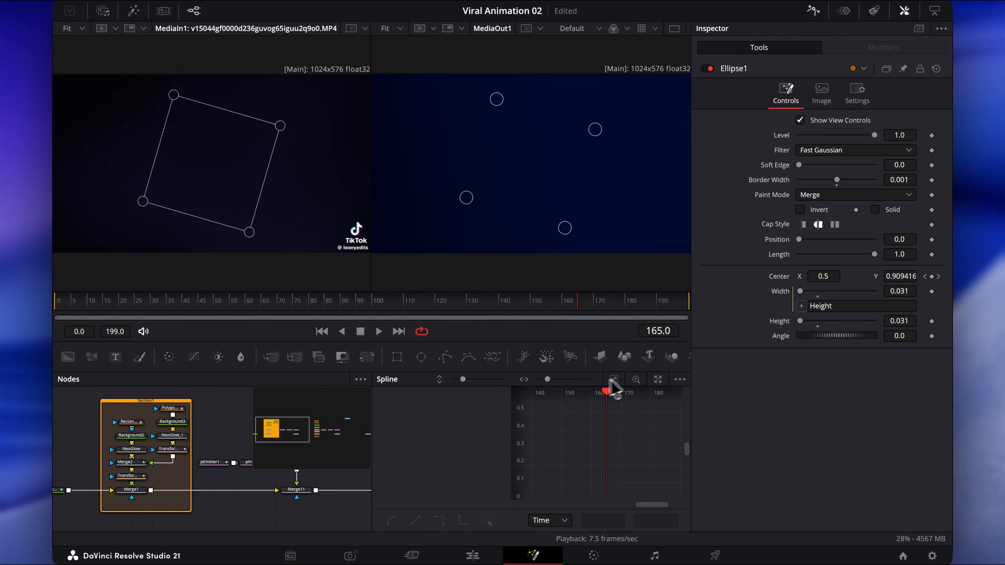
pyautogui.hscroll(6, 220, 474)
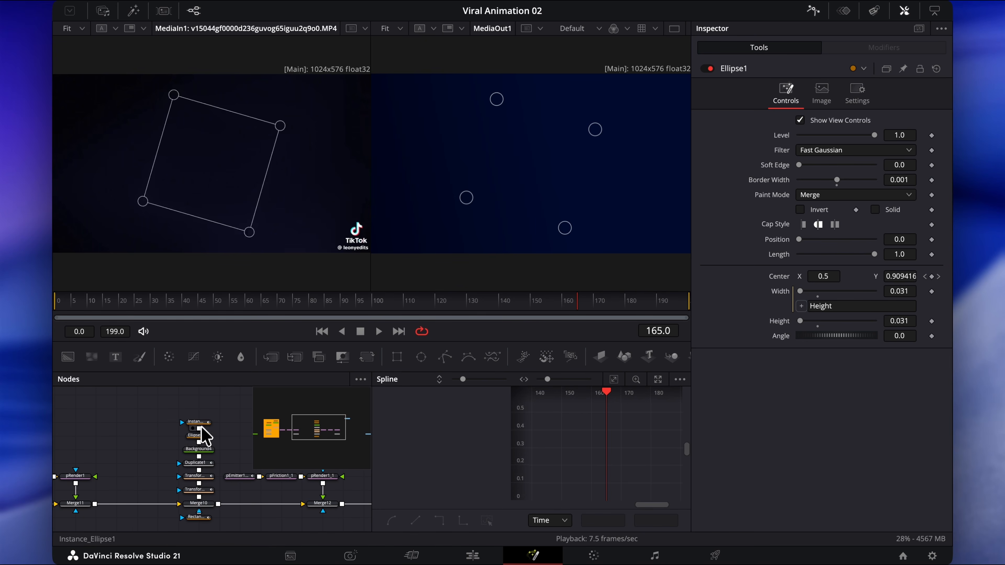
pyautogui.click(199, 436)
pyautogui.click(402, 453)
pyautogui.click(614, 379)
pyautogui.moveTo(627, 412); pyautogui.dragTo(673, 422)
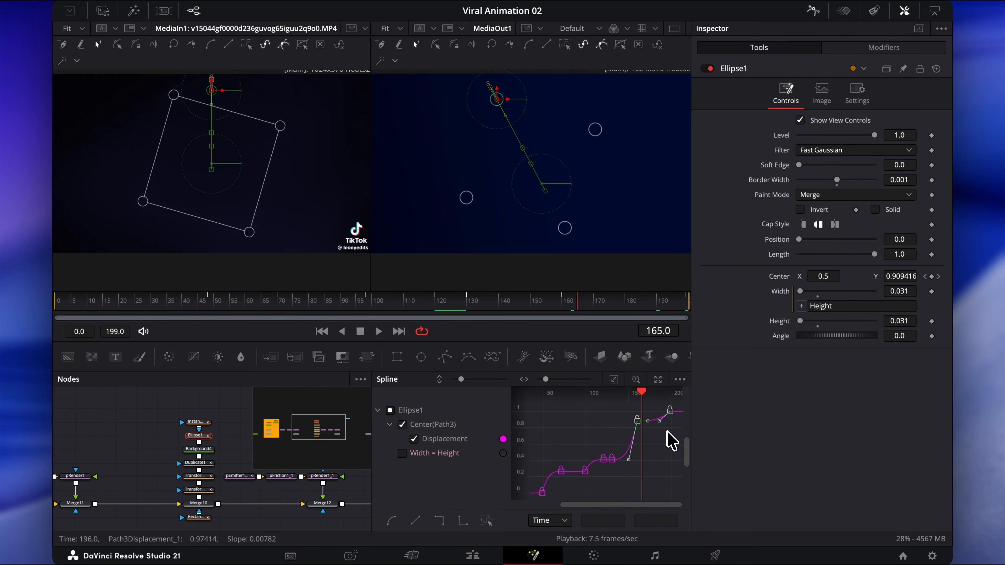
pyautogui.rightClick(669, 439)
pyautogui.moveTo(772, 259)
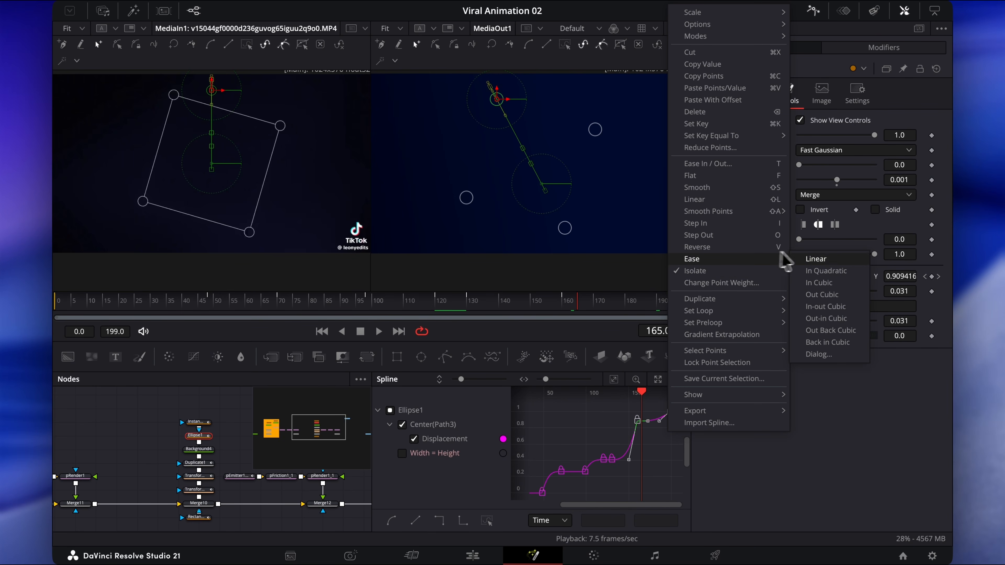
pyautogui.click(818, 305)
pyautogui.click(813, 12)
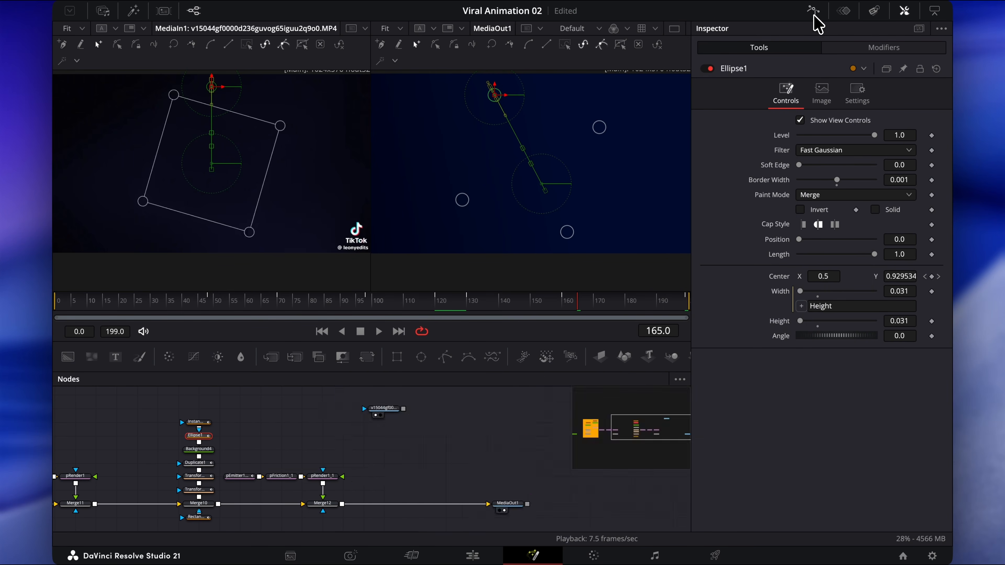
pyautogui.click(463, 309)
pyautogui.press('space')
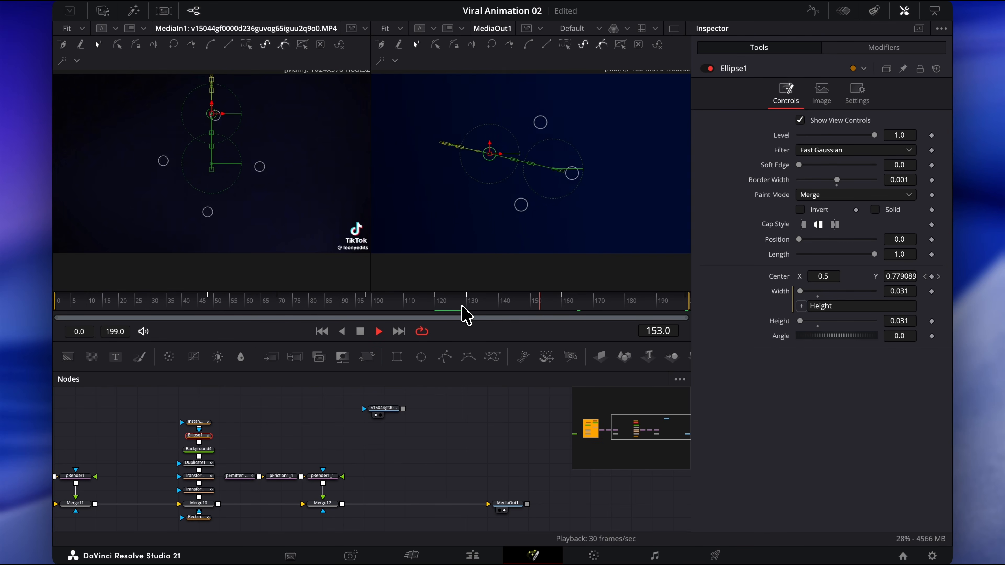
# Step: Merge a new Background node into the chain just before MediaOut1 and set its colour to white
pyautogui.moveTo(68, 357); pyautogui.dragTo(332, 515)
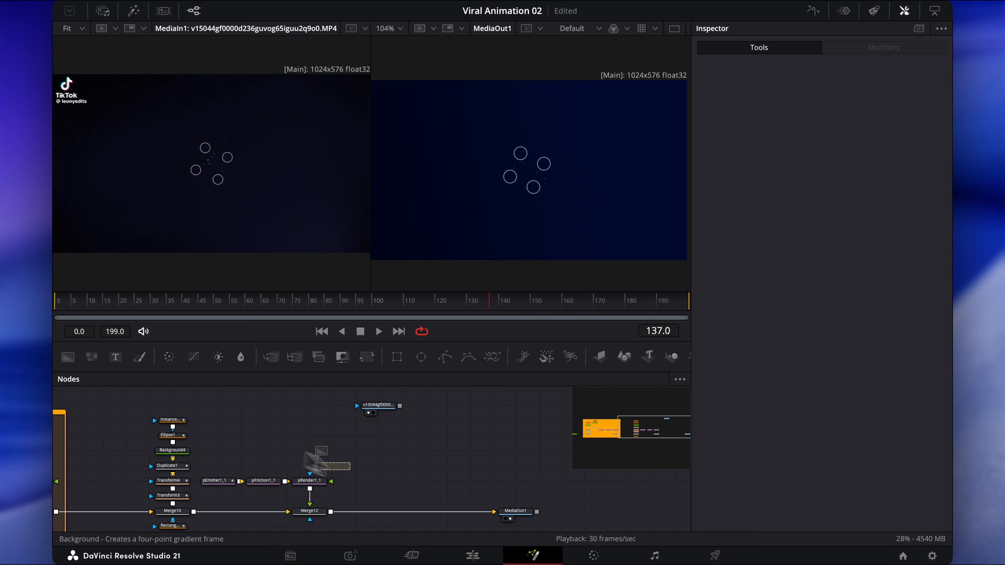
pyautogui.moveTo(397, 480); pyautogui.dragTo(404, 488)
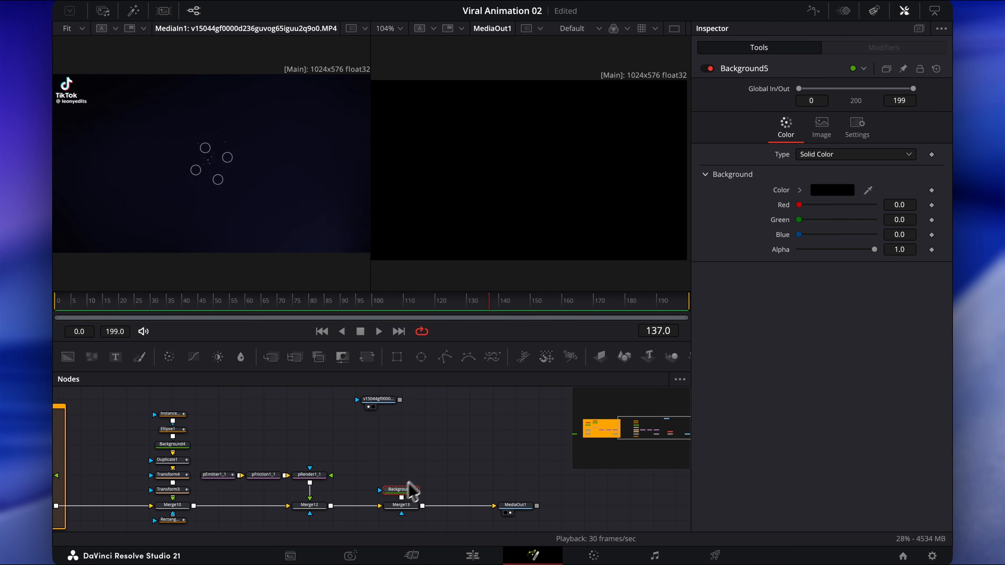
pyautogui.click(830, 191)
pyautogui.moveTo(184, 314); pyautogui.dragTo(85, 322)
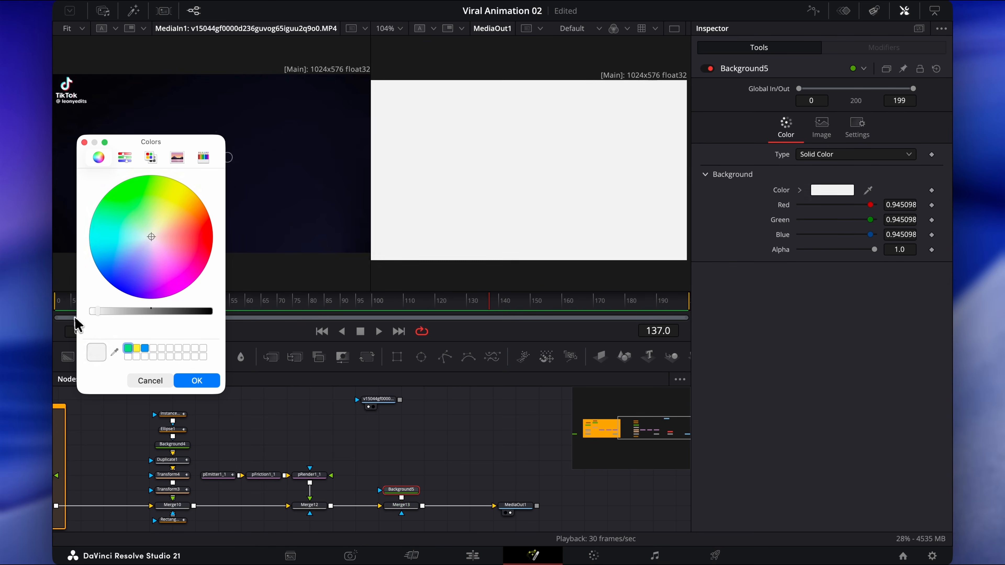
pyautogui.click(196, 381)
pyautogui.press('BackSpace')
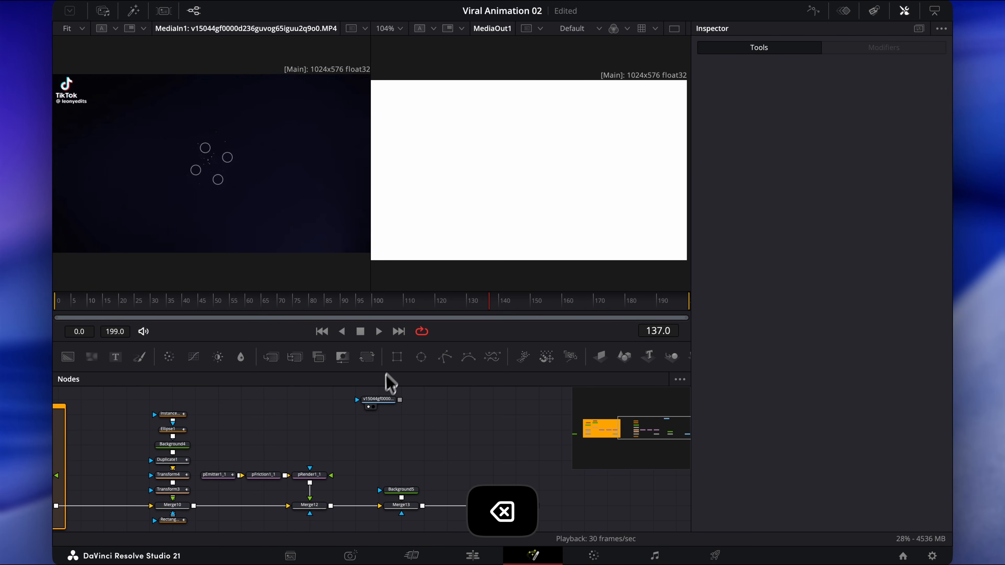
# Step: Mask Background5 with a Rectangle that is not solid and has a Border Width of 0.001
pyautogui.moveTo(394, 390); pyautogui.dragTo(400, 490)
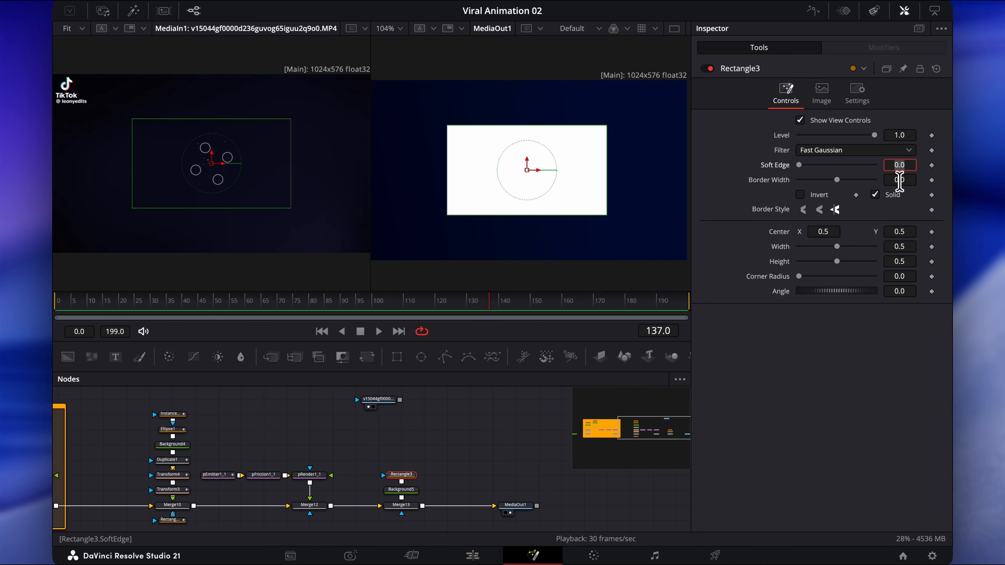
pyautogui.write('01')
pyautogui.press('Return')
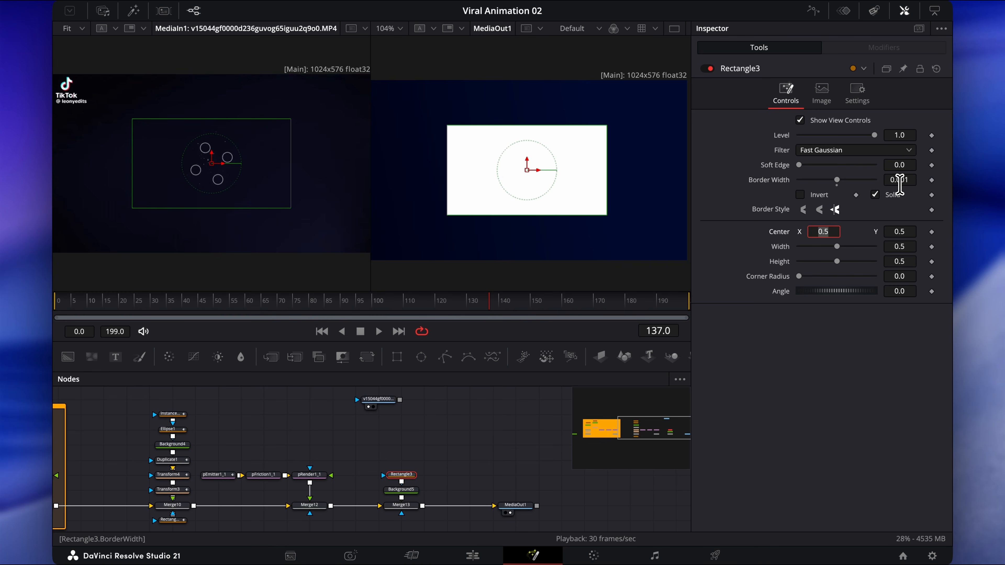
pyautogui.click(875, 195)
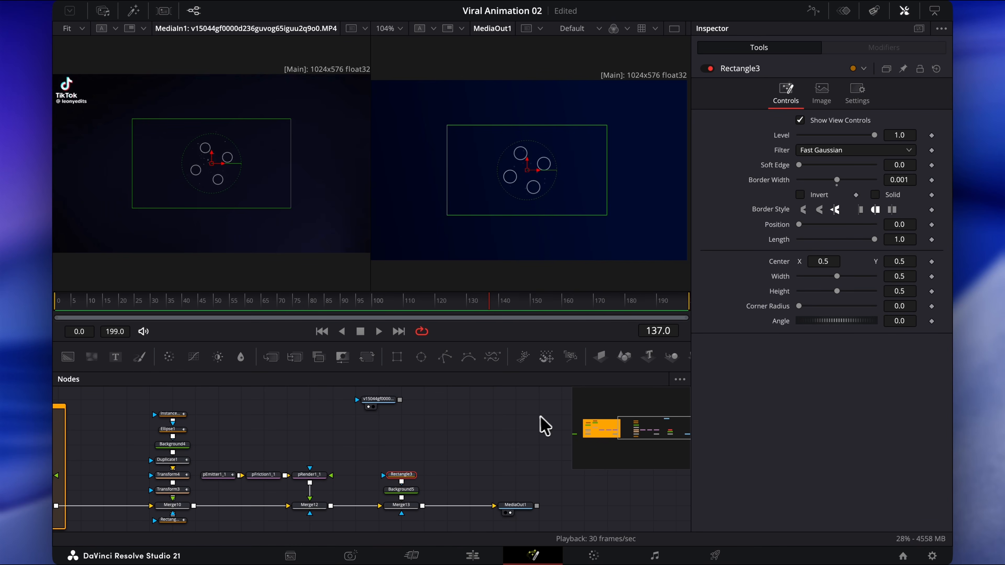
# Step: Disconnect Merge13 from Merge12 and MediaOut1, and move it with Rectangle3 and Background5 next to the Ellipse1 node stack
pyautogui.click(520, 420)
pyautogui.click(368, 506)
pyautogui.click(462, 506)
pyautogui.moveTo(434, 519); pyautogui.dragTo(387, 460)
pyautogui.moveTo(402, 507); pyautogui.dragTo(266, 450)
# Step: Move the particle nodes, Merge12 and MediaOut1 further along the flow and reconnect the chain so Merge13 sits between Merge10 and Merge12
pyautogui.moveTo(358, 511); pyautogui.dragTo(215, 472)
pyautogui.moveTo(296, 507); pyautogui.dragTo(434, 507)
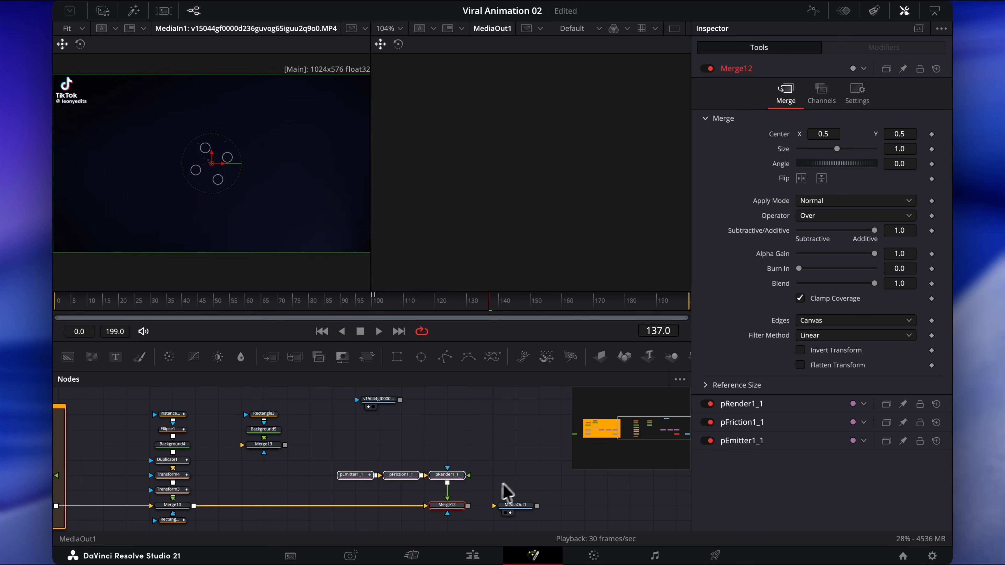
pyautogui.moveTo(515, 505); pyautogui.dragTo(586, 507)
pyautogui.moveTo(332, 460); pyautogui.dragTo(471, 521)
pyautogui.moveTo(452, 475); pyautogui.dragTo(566, 506)
pyautogui.moveTo(292, 462); pyautogui.dragTo(265, 491)
pyautogui.click(361, 507)
pyautogui.moveTo(194, 506); pyautogui.dragTo(471, 506)
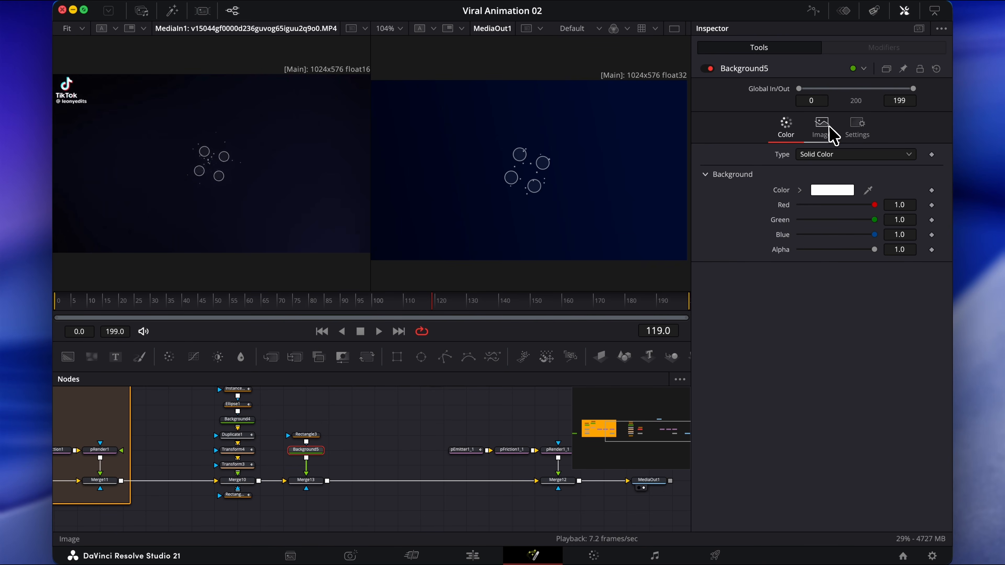
# Step: Turn off Auto Resolution for Background5 and set its image size to 1024 by 1024
pyautogui.click(830, 128)
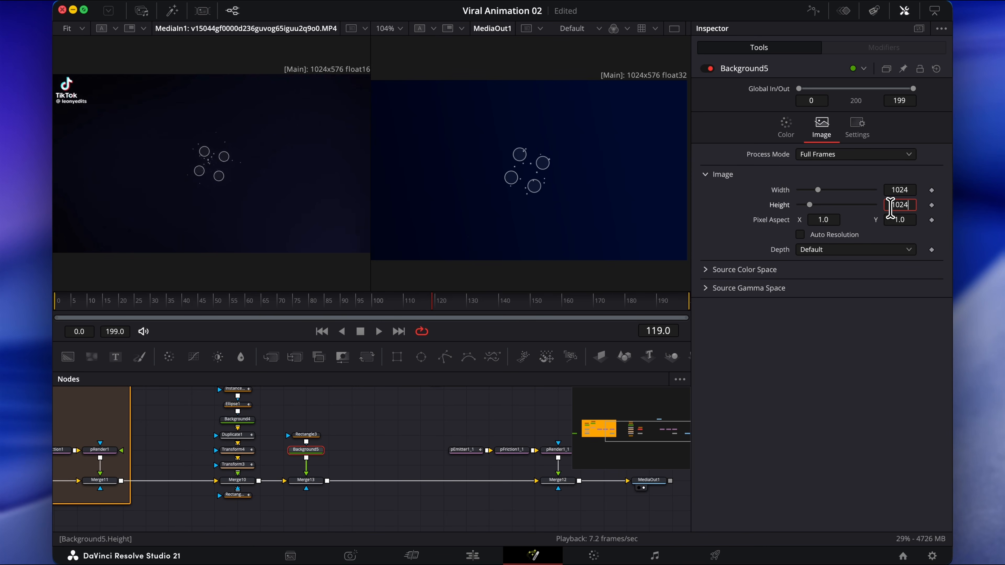
# Step: Link Rectangle3's Height to its Width with an expression, and shrink the outline around the four circles with a Border Width of 0.002
pyautogui.click(311, 441)
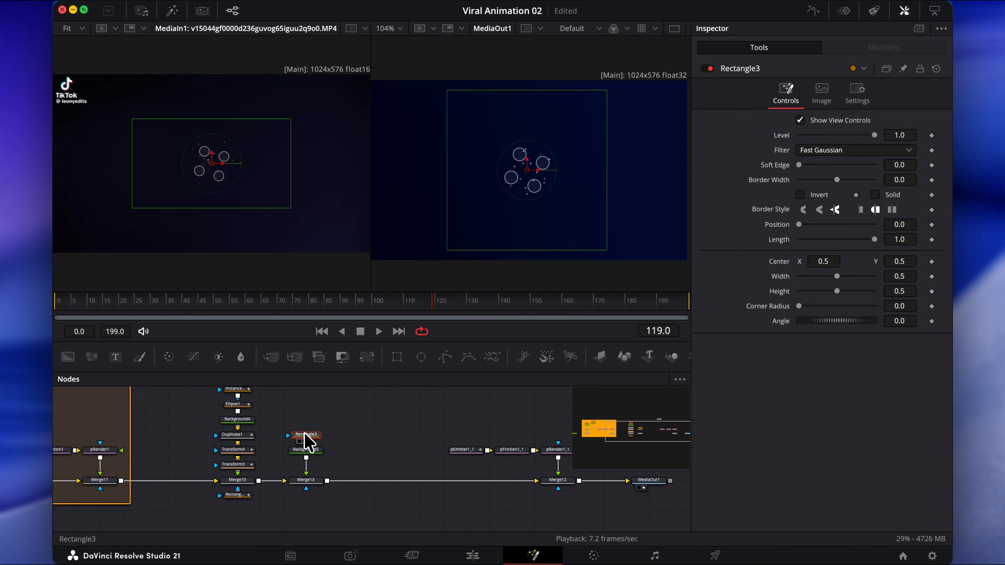
pyautogui.write('=')
pyautogui.press('Tab')
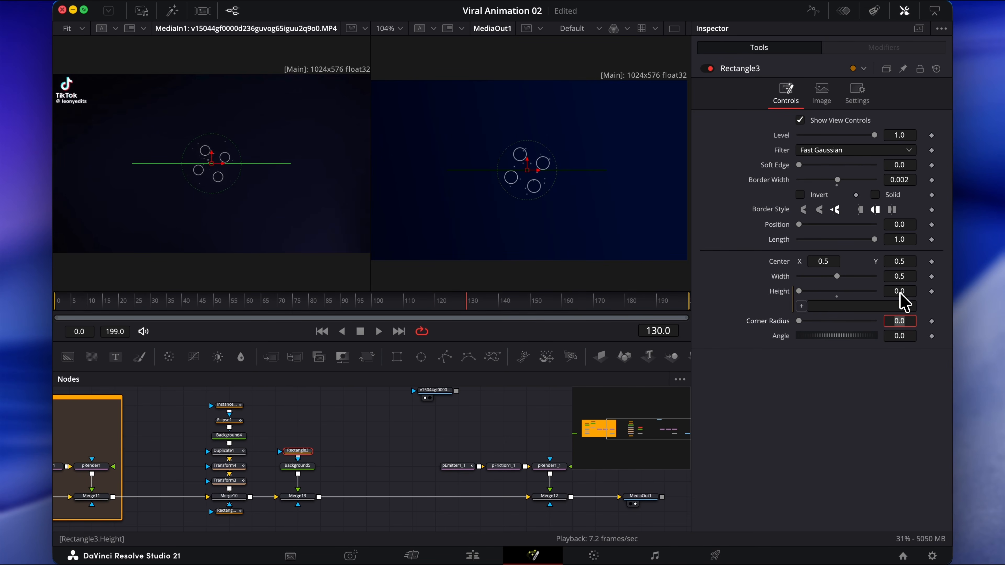
pyautogui.moveTo(804, 306); pyautogui.dragTo(898, 277)
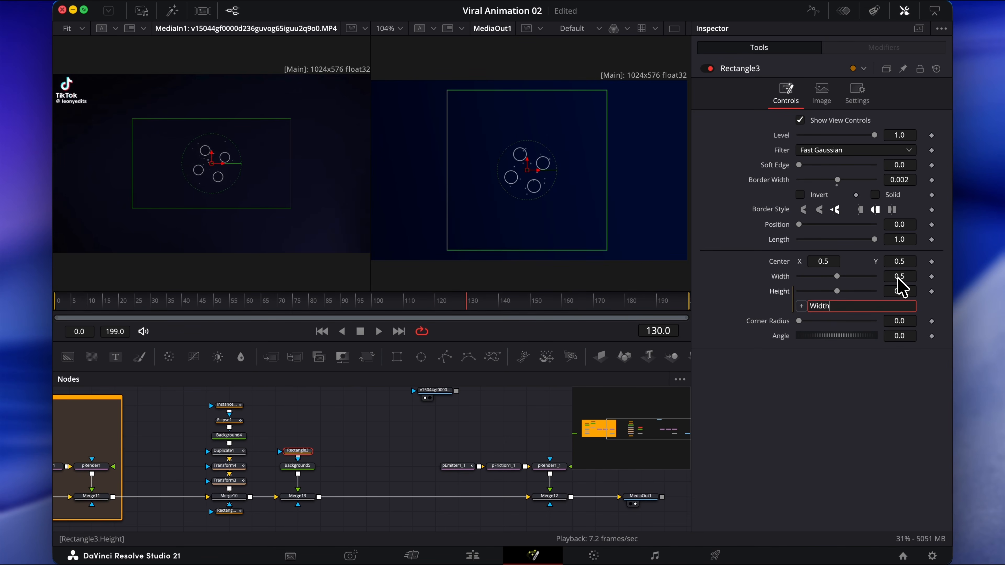
pyautogui.moveTo(836, 277); pyautogui.dragTo(684, 287)
# Step: Add a Transform node after Background5 and set its Angle to -20.9 to align the square with the circles
pyautogui.click(298, 467)
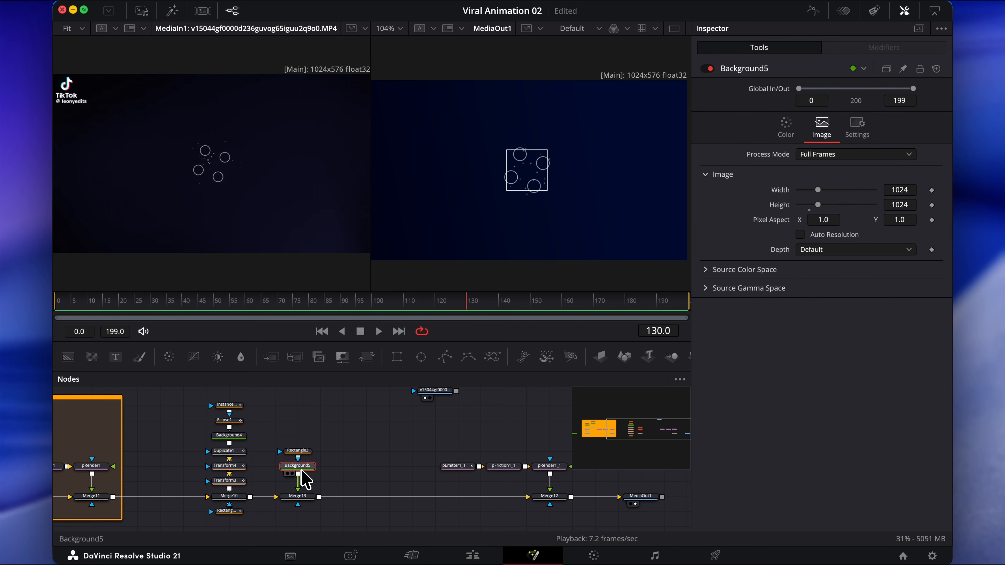
pyautogui.hotkey('shift', 'space')
pyautogui.write('transform')
pyautogui.press('Return')
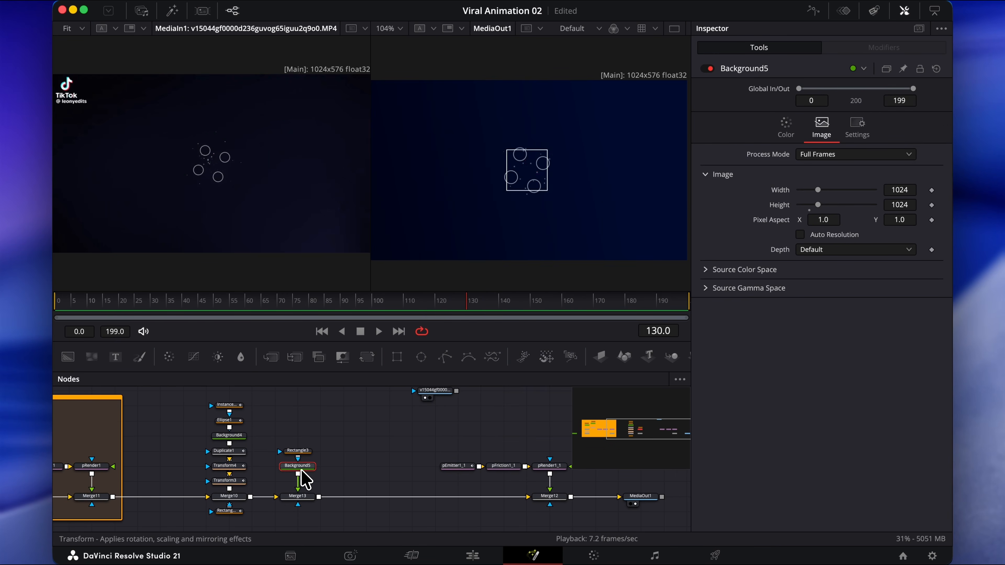
pyautogui.moveTo(850, 208)
pyautogui.mouseDown()
pyautogui.moveTo(838, 210)
pyautogui.moveTo(859, 207)
pyautogui.mouseUp()
pyautogui.click(298, 451)
pyautogui.click(303, 482)
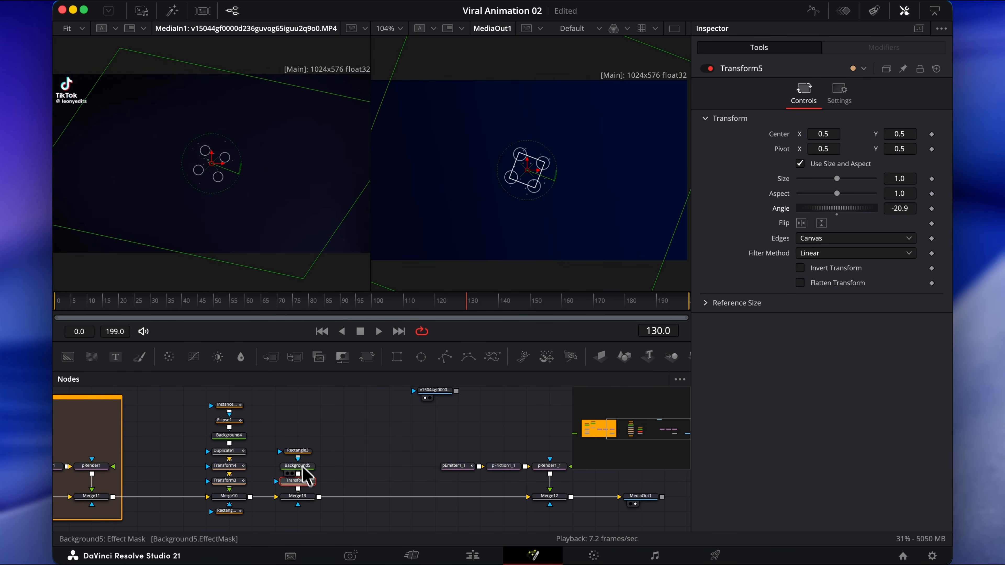
# Step: Set Rectangle3's Border Width to 0.0015 and keyframe its Width at 0.08 and Transform5's Angle at -20.9 on frame 130
pyautogui.click(299, 451)
pyautogui.click(898, 277)
pyautogui.press('BackSpace')
pyautogui.click(911, 179)
pyautogui.press('BackSpace')
pyautogui.write('15')
pyautogui.click(403, 423)
pyautogui.click(562, 297)
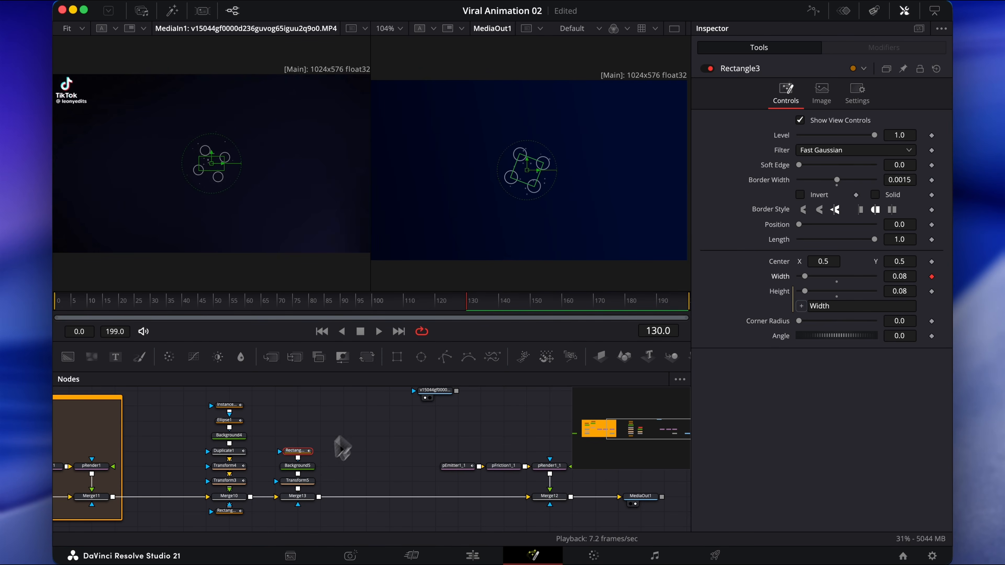
pyautogui.click(298, 481)
pyautogui.click(932, 209)
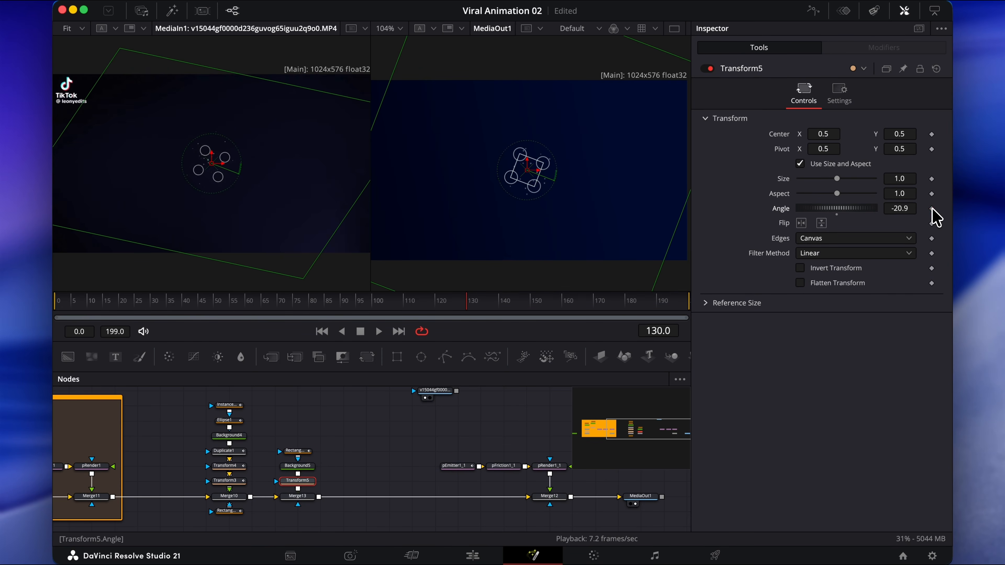
# Step: On frame 160, enlarge Rectangle3's Width and rotate Transform5 until the square's corners reach the four spread circles
pyautogui.click(543, 307)
pyautogui.moveTo(544, 308); pyautogui.dragTo(563, 306)
pyautogui.click(298, 451)
pyautogui.moveTo(899, 275); pyautogui.dragTo(633, 256)
pyautogui.click(303, 481)
pyautogui.click(836, 213)
pyautogui.moveTo(836, 210); pyautogui.dragTo(813, 209)
pyautogui.click(298, 451)
pyautogui.moveTo(889, 274); pyautogui.dragTo(895, 274)
pyautogui.click(297, 482)
pyautogui.moveTo(890, 204); pyautogui.dragTo(906, 204)
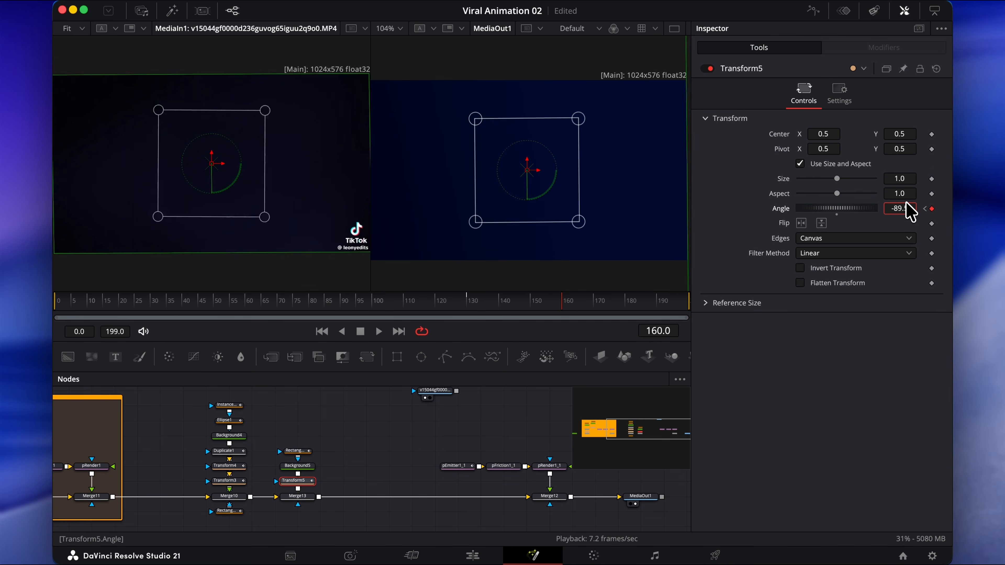
# Step: Fine-tune Rectangle3's Width and set Transform5's Angle to -90 on frame 160
pyautogui.click(297, 451)
pyautogui.moveTo(895, 276); pyautogui.dragTo(871, 291)
pyautogui.click(297, 481)
pyautogui.moveTo(904, 209); pyautogui.dragTo(904, 217)
pyautogui.click(503, 393)
# Step: On frame 199, set Transform5's Angle to -139 and Rectangle3's Width to 0.39 so the corners meet the circles
pyautogui.click(569, 303)
pyautogui.moveTo(569, 303); pyautogui.dragTo(687, 300)
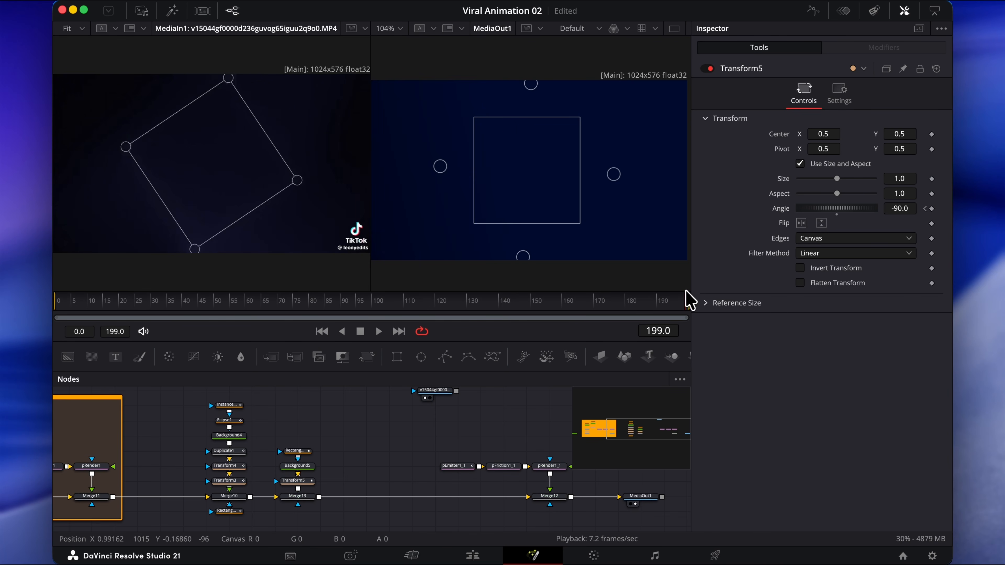
pyautogui.click(298, 451)
pyautogui.click(297, 481)
pyautogui.moveTo(842, 208); pyautogui.dragTo(830, 210)
pyautogui.click(296, 451)
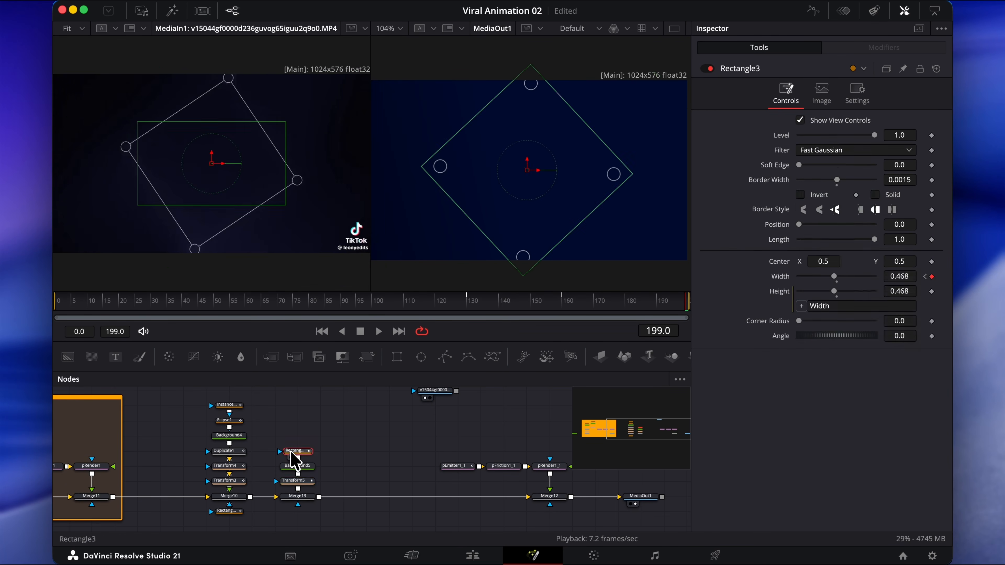
pyautogui.moveTo(897, 275); pyautogui.dragTo(857, 278)
pyautogui.click(297, 481)
pyautogui.moveTo(902, 208); pyautogui.dragTo(900, 209)
pyautogui.click(298, 452)
pyautogui.moveTo(904, 277); pyautogui.dragTo(901, 278)
pyautogui.click(429, 454)
# Step: Show only Rectangle3's Width curve in the spline editor and apply an In Cubic ease between frames 130 and 160
pyautogui.click(293, 452)
pyautogui.click(814, 14)
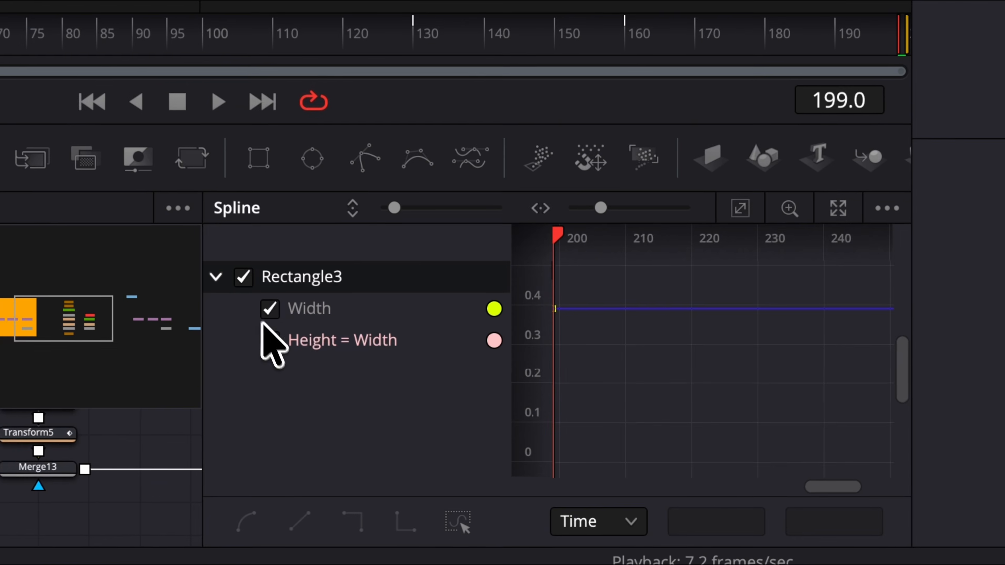
pyautogui.click(401, 439)
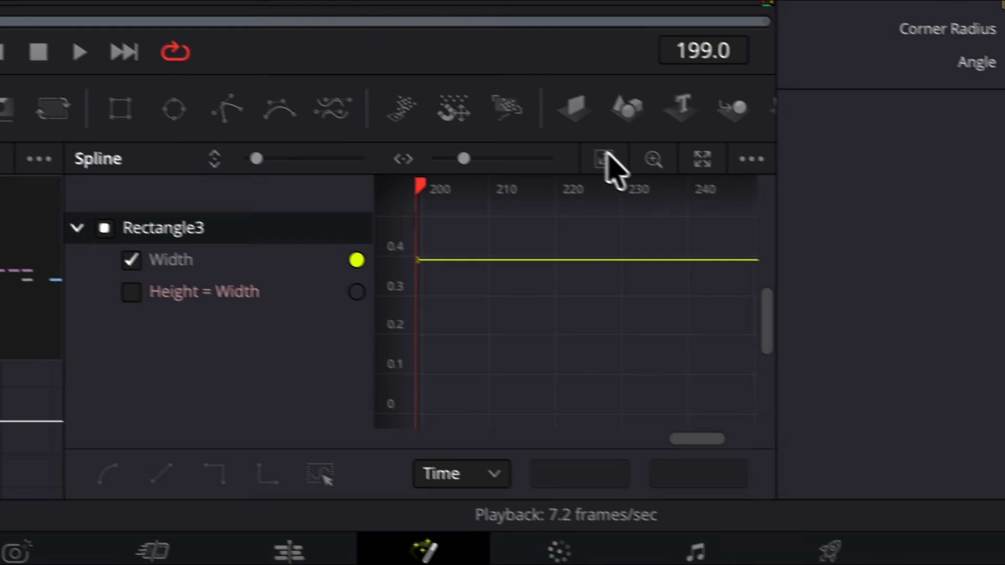
pyautogui.click(741, 206)
pyautogui.moveTo(411, 207); pyautogui.dragTo(570, 415)
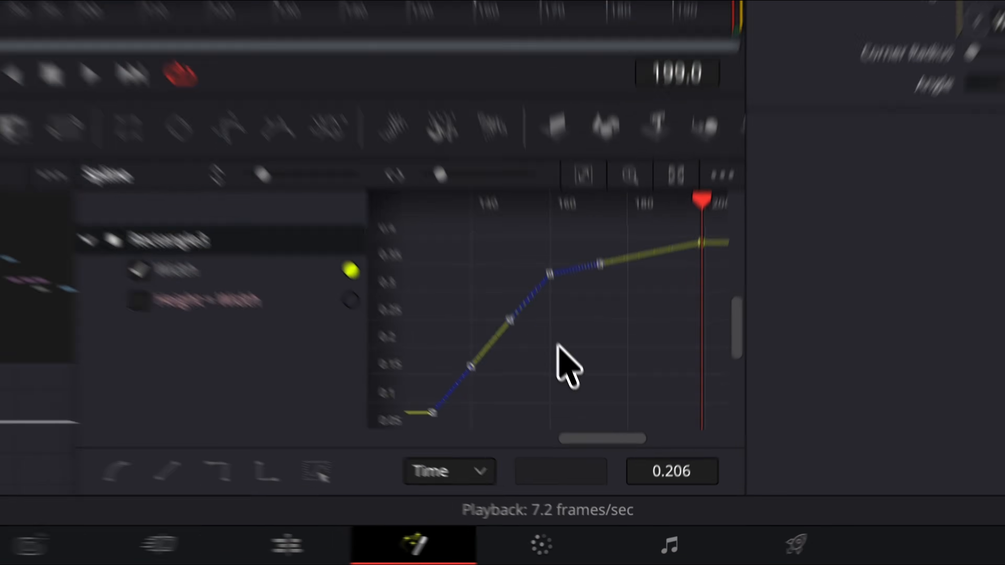
pyautogui.rightClick(553, 335)
pyautogui.moveTo(654, 289)
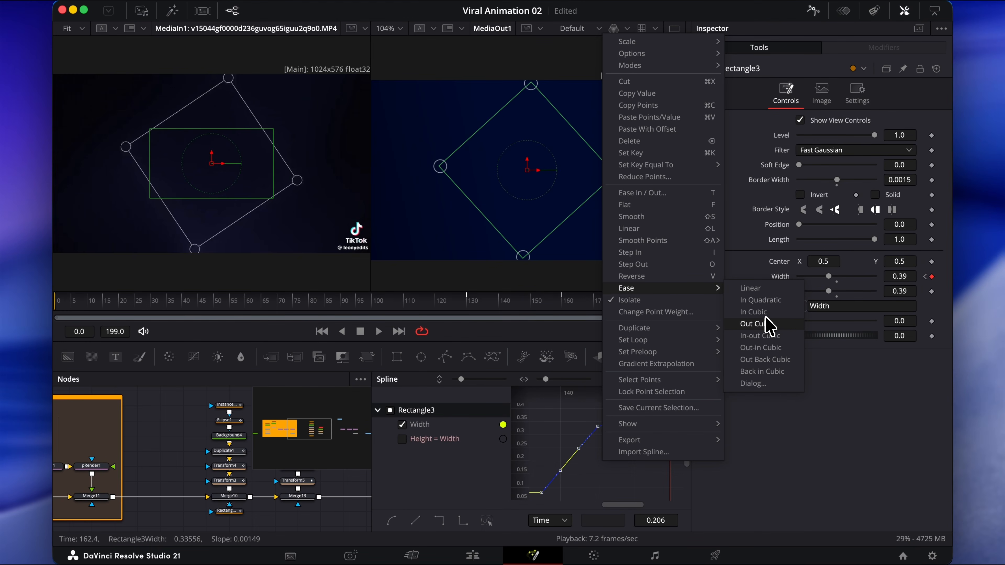
pyautogui.click(756, 324)
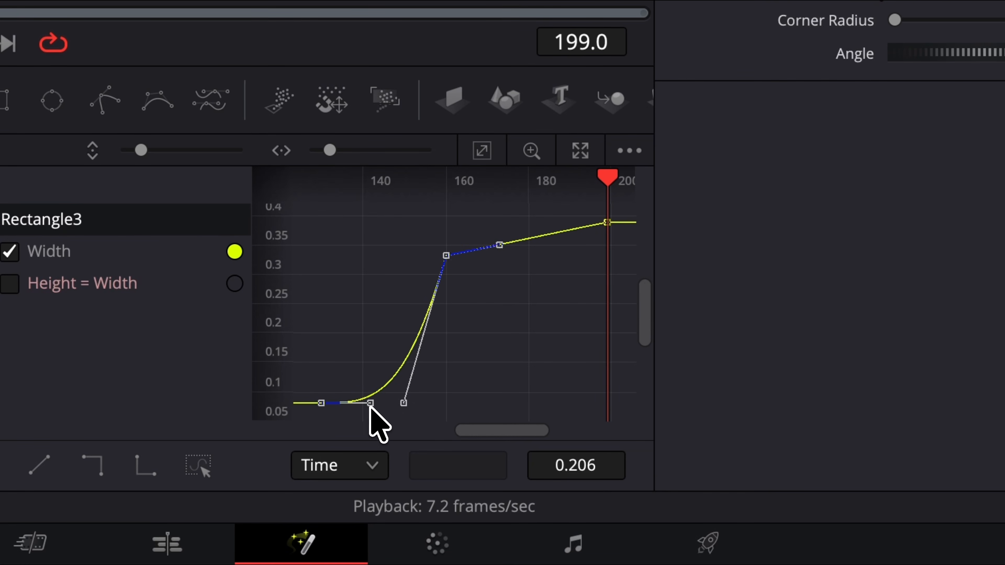
# Step: Apply an Out Cubic ease to Rectangle3's Width between frames 160 and 199
pyautogui.click(452, 250)
pyautogui.moveTo(631, 265); pyautogui.dragTo(406, 211)
pyautogui.rightClick(498, 299)
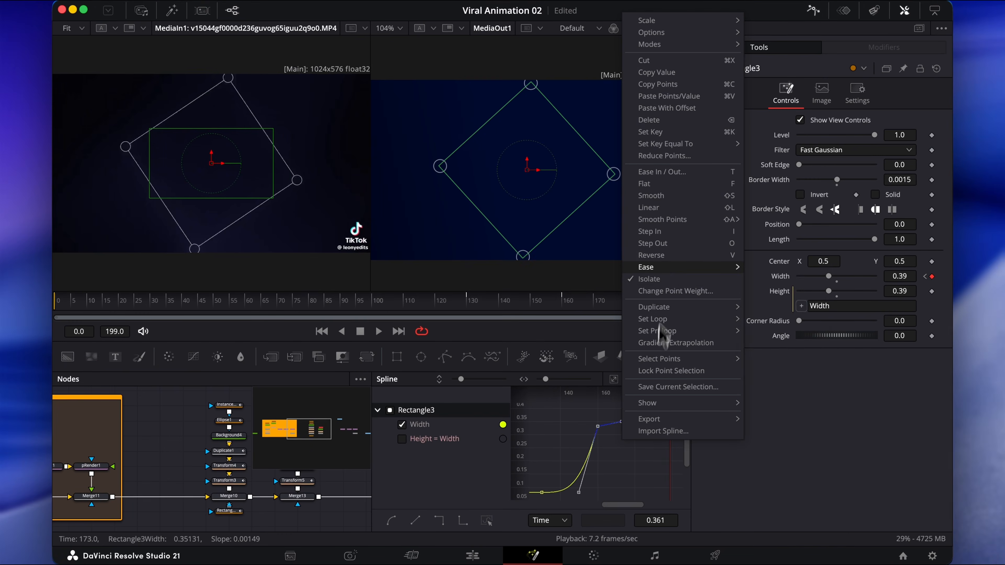
pyautogui.moveTo(669, 268)
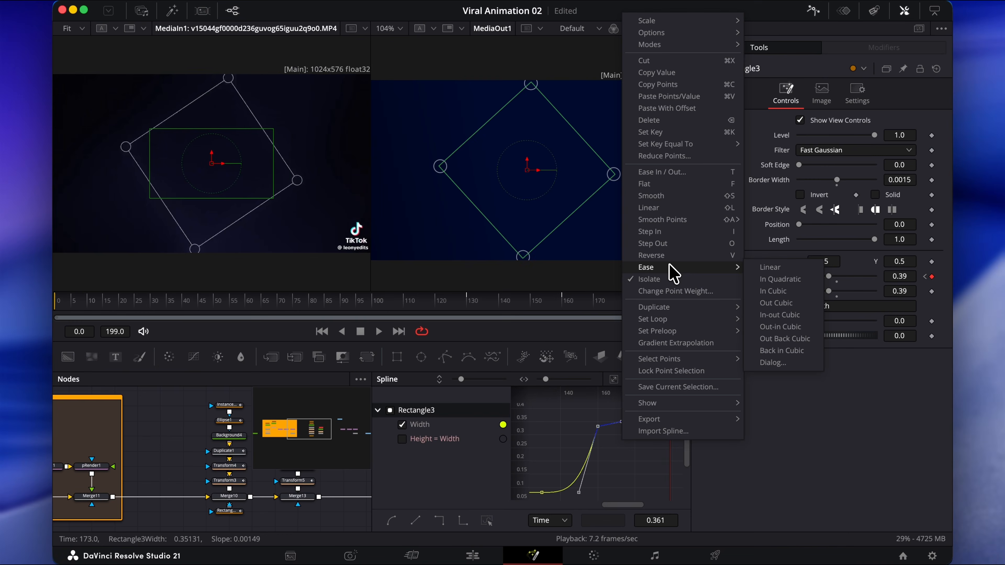
pyautogui.click(777, 307)
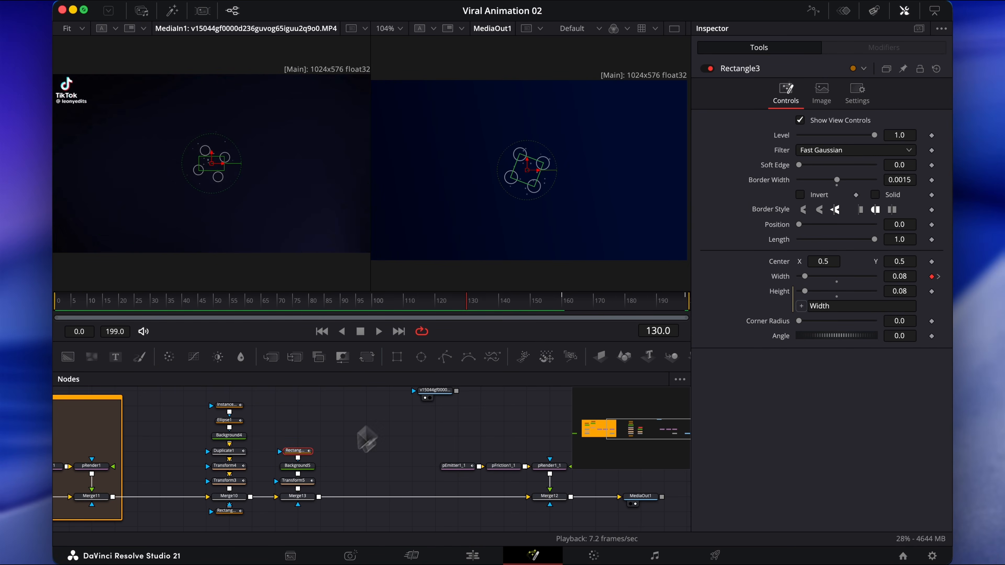
# Step: Apply an In Cubic ease to Transform5's Angle between frames 130 and 160
pyautogui.click(297, 480)
pyautogui.click(813, 11)
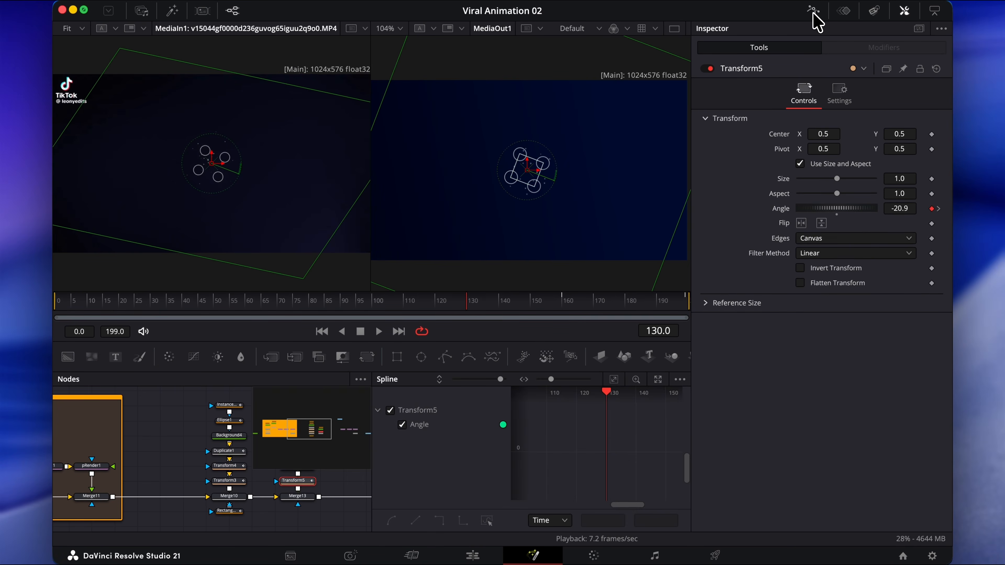
pyautogui.click(614, 381)
pyautogui.moveTo(604, 477); pyautogui.dragTo(529, 404)
pyautogui.rightClick(585, 435)
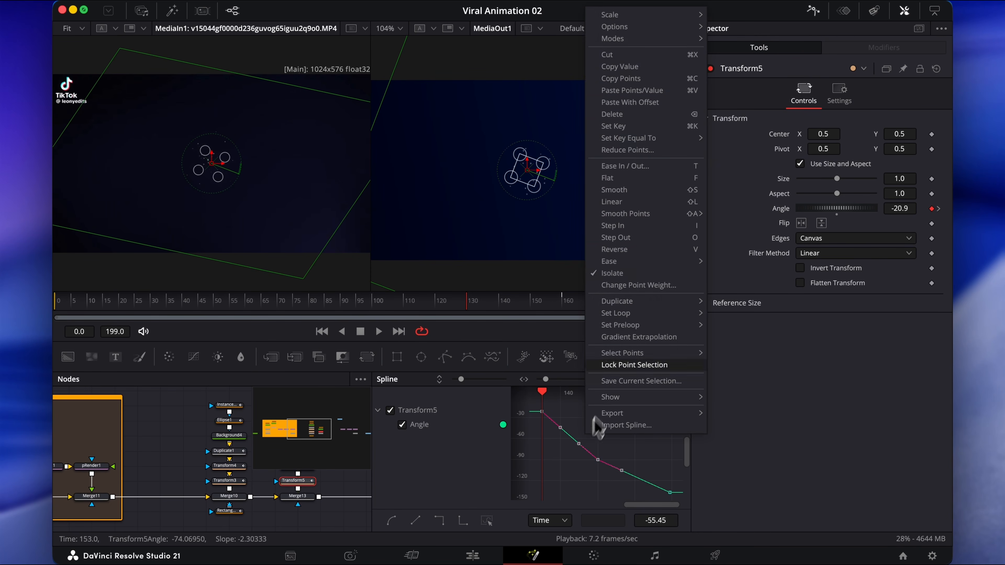
pyautogui.moveTo(643, 262)
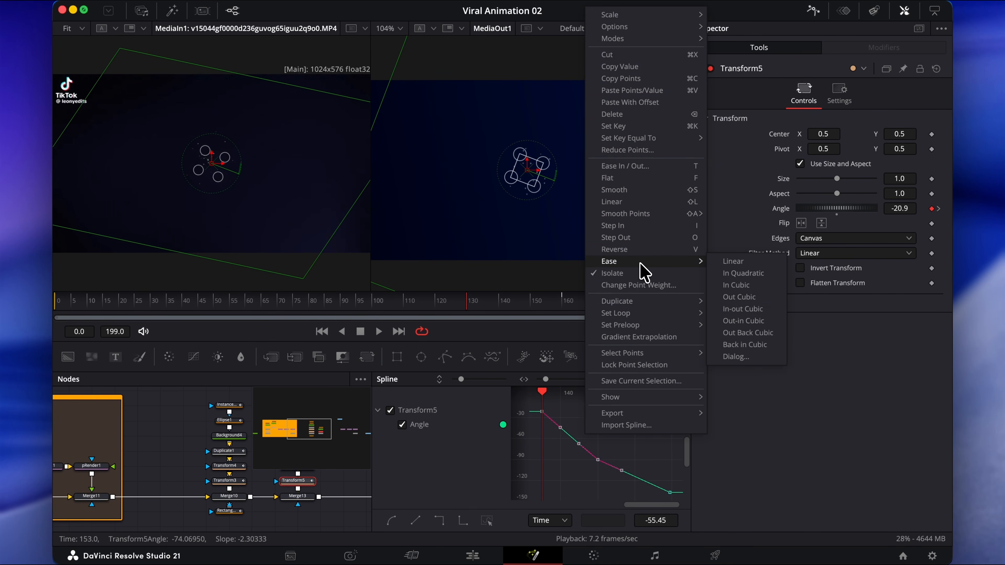
pyautogui.click(737, 285)
pyautogui.moveTo(562, 414); pyautogui.dragTo(569, 413)
# Step: Apply an Out Cubic ease to Transform5's Angle between frames 160 and 199, and close the spline editor
pyautogui.click(614, 439)
pyautogui.moveTo(580, 449); pyautogui.dragTo(675, 491)
pyautogui.rightClick(664, 476)
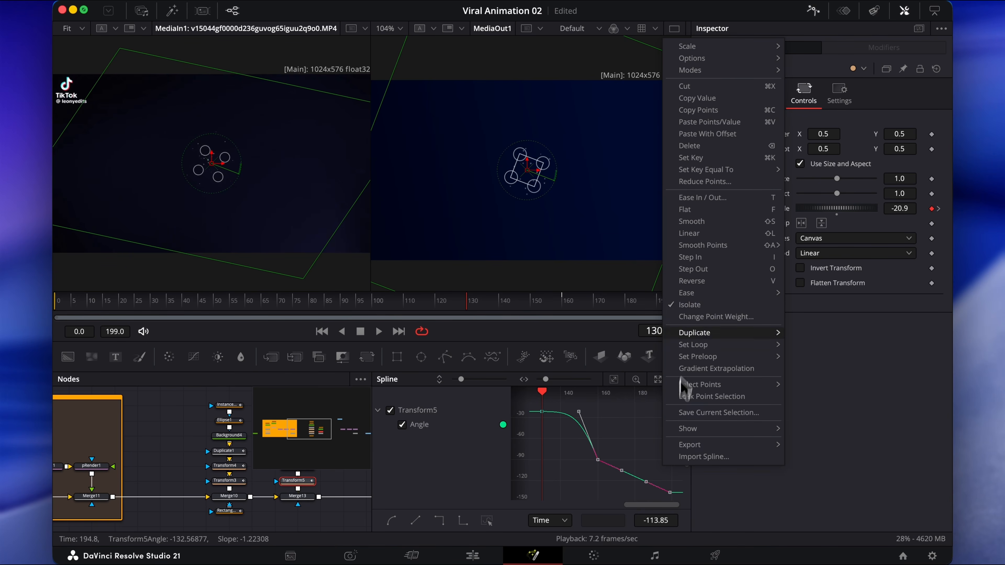
pyautogui.moveTo(772, 294)
pyautogui.click(817, 331)
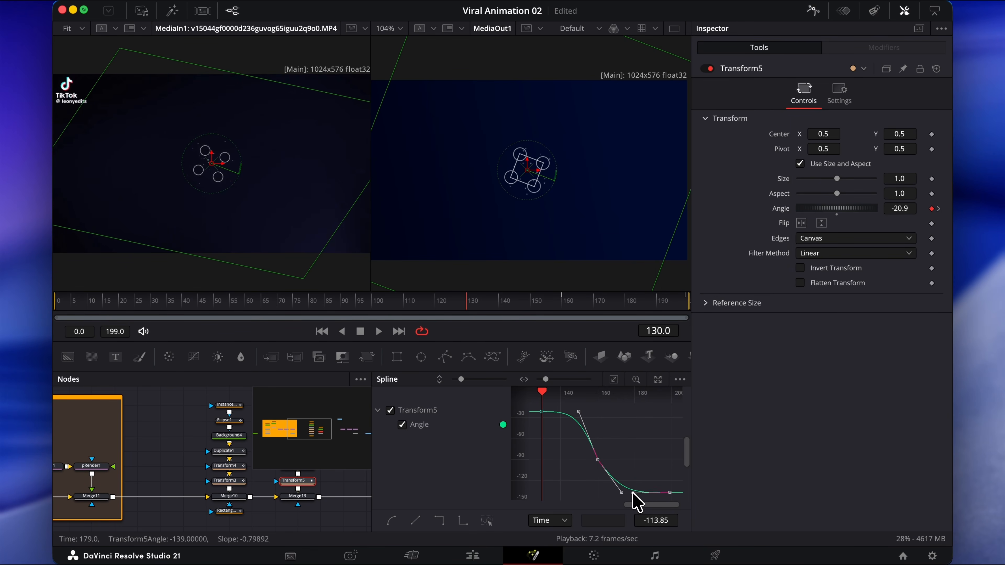
pyautogui.click(813, 11)
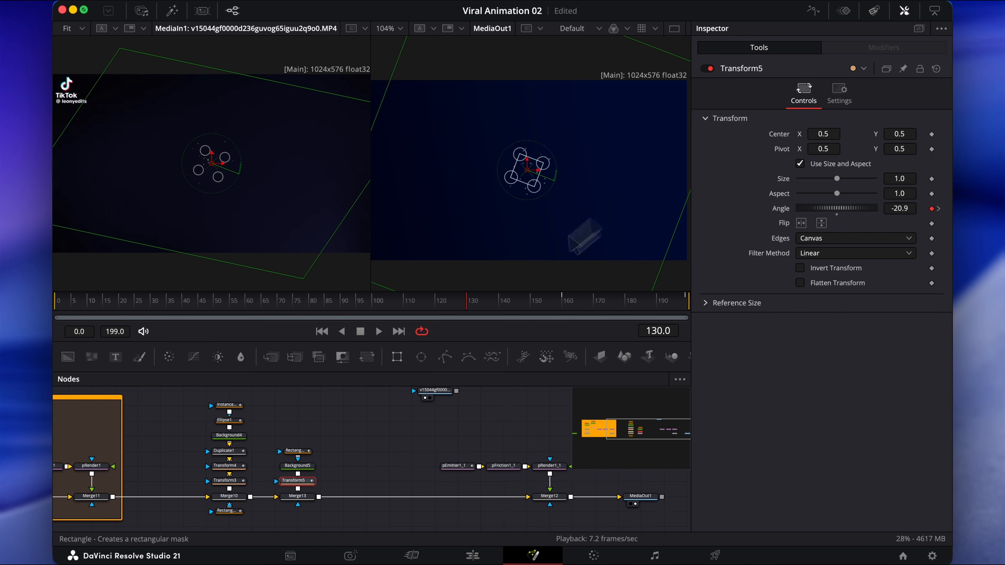
# Step: Fine-tune the handles of the square's eased curve in the spline editor to follow the circles, and review the motion through frame 199
pyautogui.moveTo(472, 301); pyautogui.dragTo(523, 298)
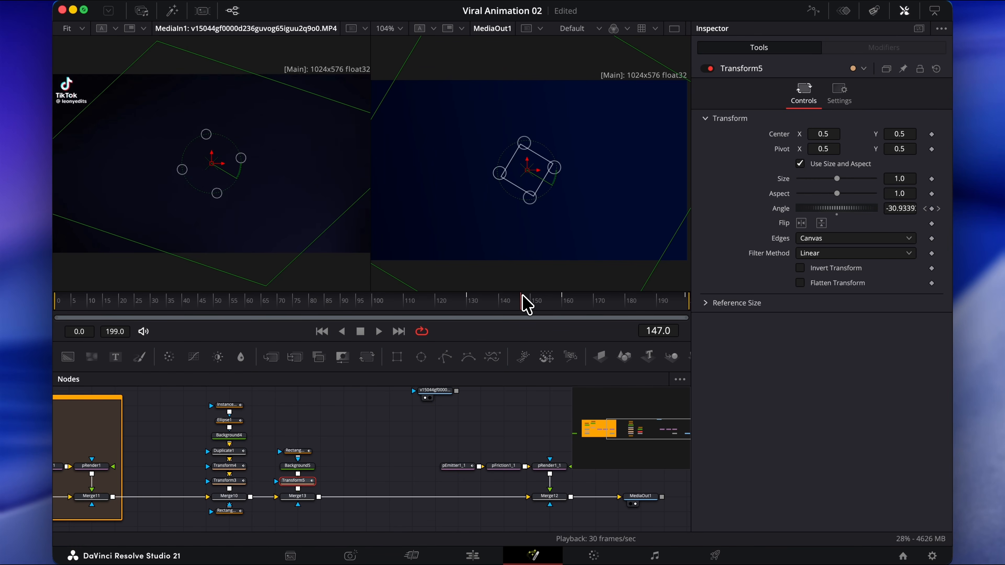
pyautogui.click(812, 8)
pyautogui.click(542, 413)
pyautogui.moveTo(567, 413)
pyautogui.mouseDown()
pyautogui.moveTo(554, 413)
pyautogui.moveTo(583, 417)
pyautogui.mouseUp()
pyautogui.click(582, 434)
pyautogui.moveTo(515, 304); pyautogui.dragTo(543, 306)
pyautogui.hscroll(3, 638, 464)
pyautogui.moveTo(611, 426); pyautogui.dragTo(604, 419)
pyautogui.moveTo(516, 303); pyautogui.dragTo(618, 298)
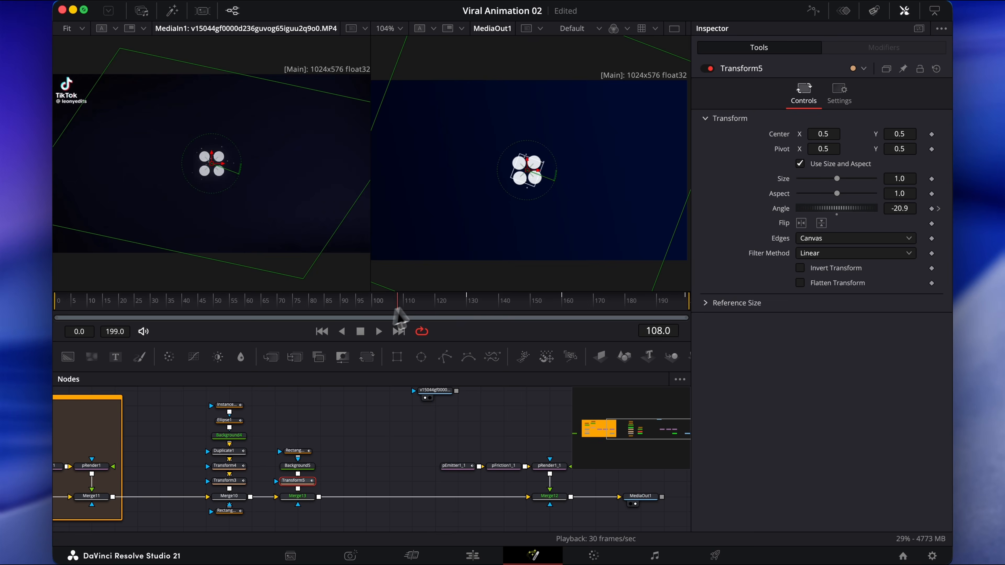
pyautogui.moveTo(400, 307); pyautogui.dragTo(695, 299)
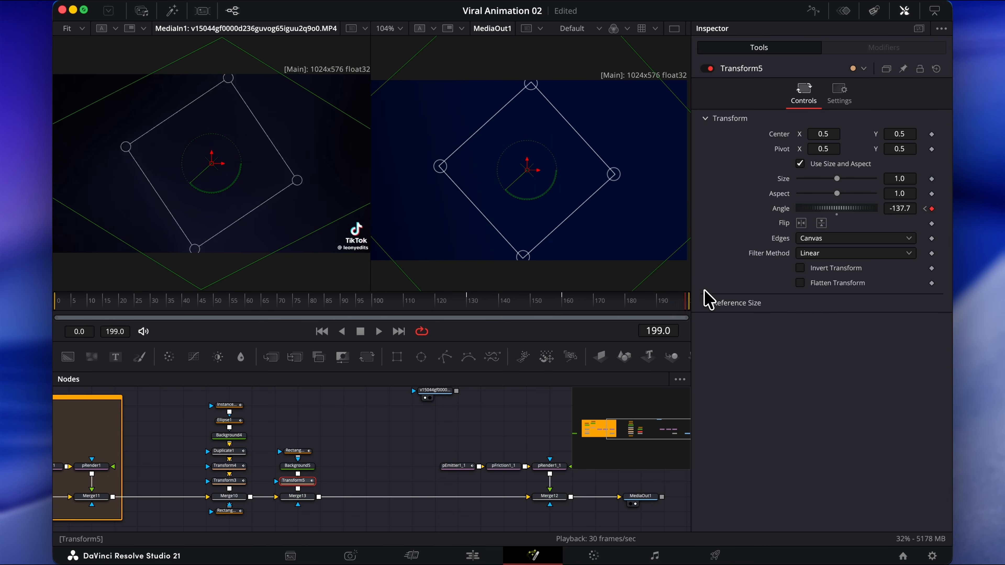
# Step: Duplicate the circle node chain from Instance_Ellipse1 through Transform3 and place the copy below Merge10's rectangle mask
pyautogui.hscroll(-3, 319, 468)
pyautogui.hscroll(-1, 319, 468)
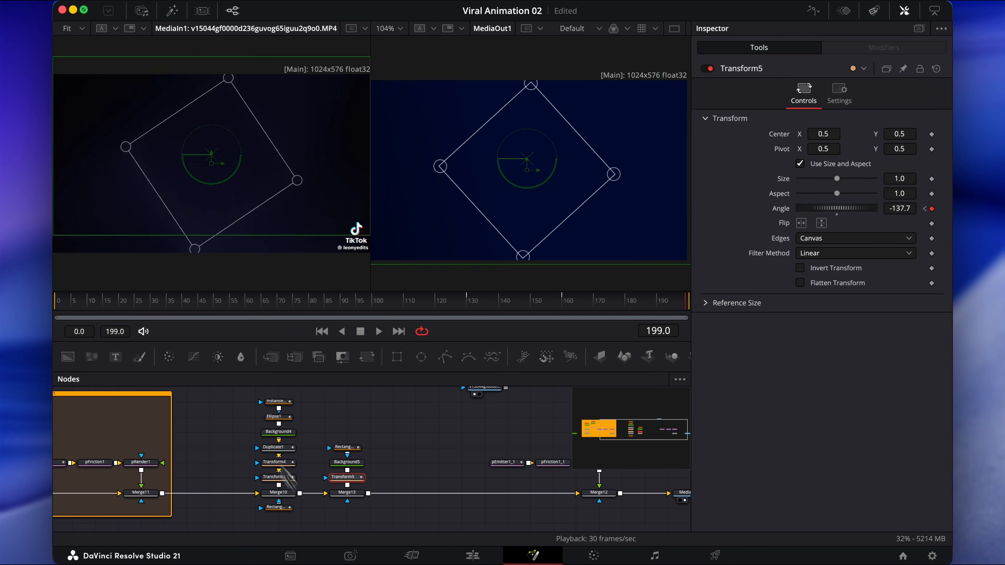
pyautogui.moveTo(295, 480); pyautogui.dragTo(241, 391)
pyautogui.press('super+c')
pyautogui.scroll(-5, 439, 471)
pyautogui.hscroll(-3, 438, 471)
pyautogui.press('super+v')
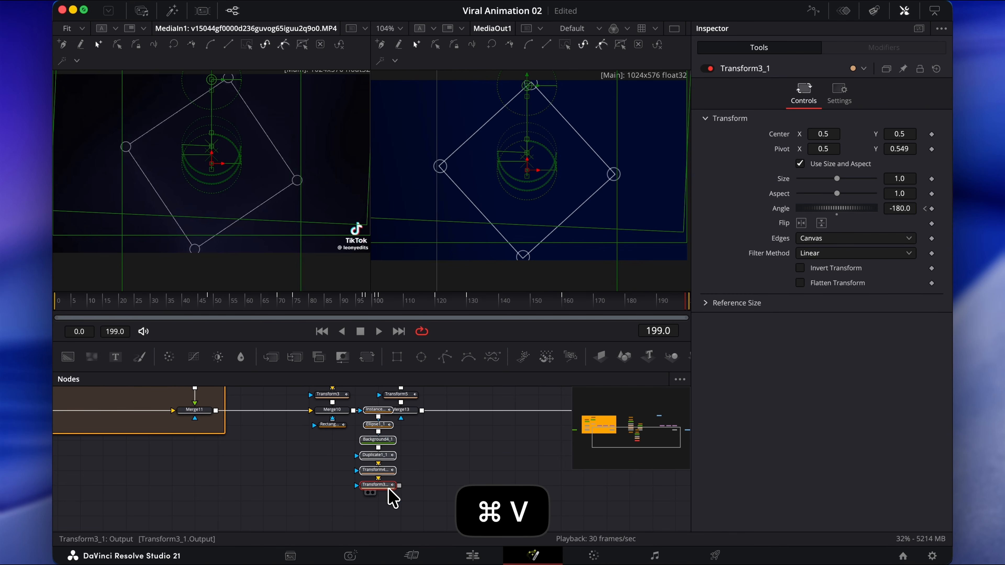
pyautogui.moveTo(386, 489); pyautogui.dragTo(358, 520)
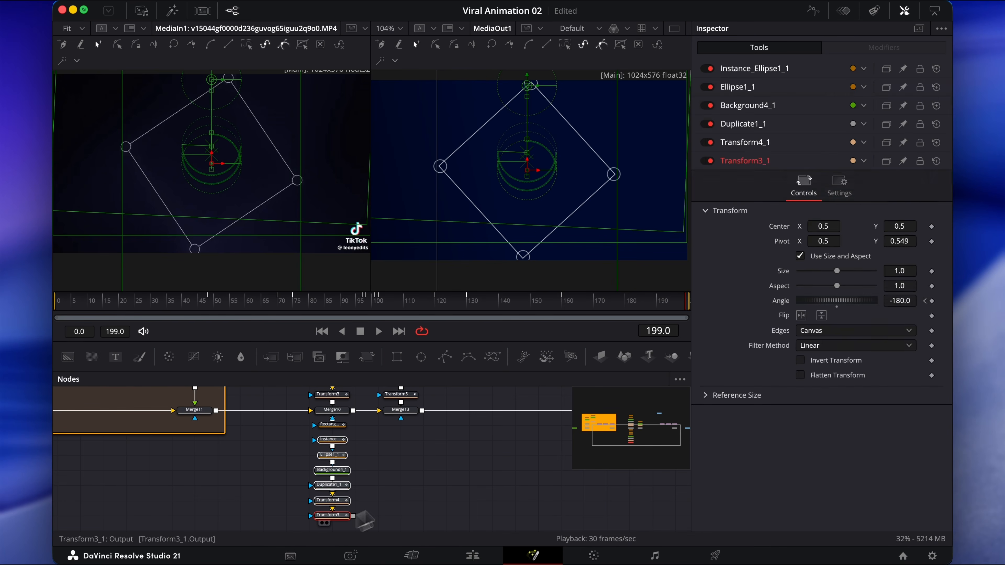
# Step: Delete the copied Instance_Ellipse1 node from the duplicated chain and make Ellipse1_1 solid
pyautogui.click(332, 441)
pyautogui.press('BackSpace')
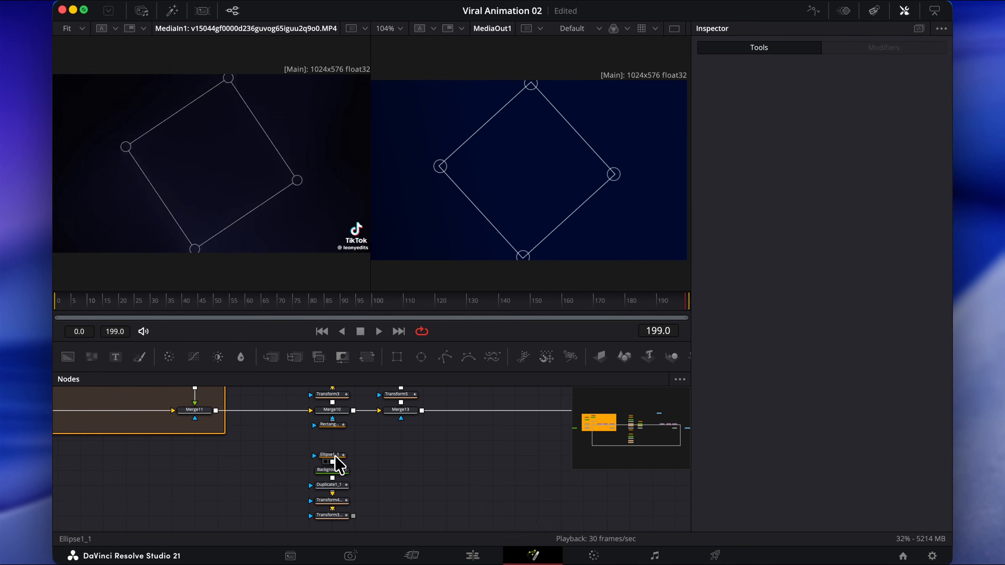
pyautogui.click(335, 457)
pyautogui.click(874, 194)
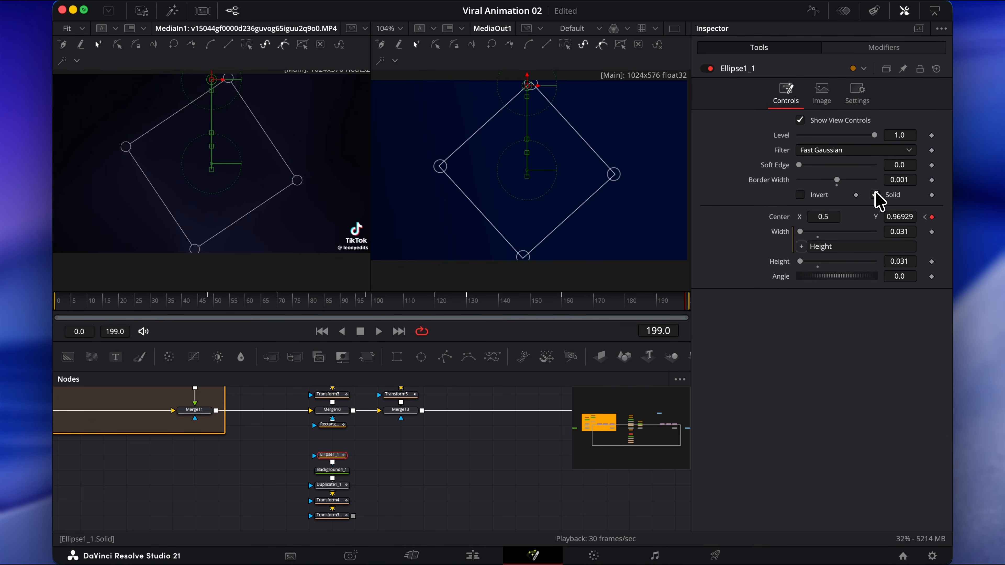
# Step: Restack the duplicated circle chain in reverse order beneath Merge13 and connect Transform3_1 as Merge13's effect mask
pyautogui.scroll(-3, 334, 455)
pyautogui.moveTo(333, 453); pyautogui.dragTo(333, 483)
pyautogui.moveTo(334, 437); pyautogui.dragTo(336, 512)
pyautogui.moveTo(335, 407); pyautogui.dragTo(334, 528)
pyautogui.moveTo(379, 526); pyautogui.dragTo(397, 410)
pyautogui.scroll(1, 397, 410)
pyautogui.scroll(2, 397, 410)
pyautogui.moveTo(397, 460); pyautogui.dragTo(385, 415)
pyautogui.click(428, 445)
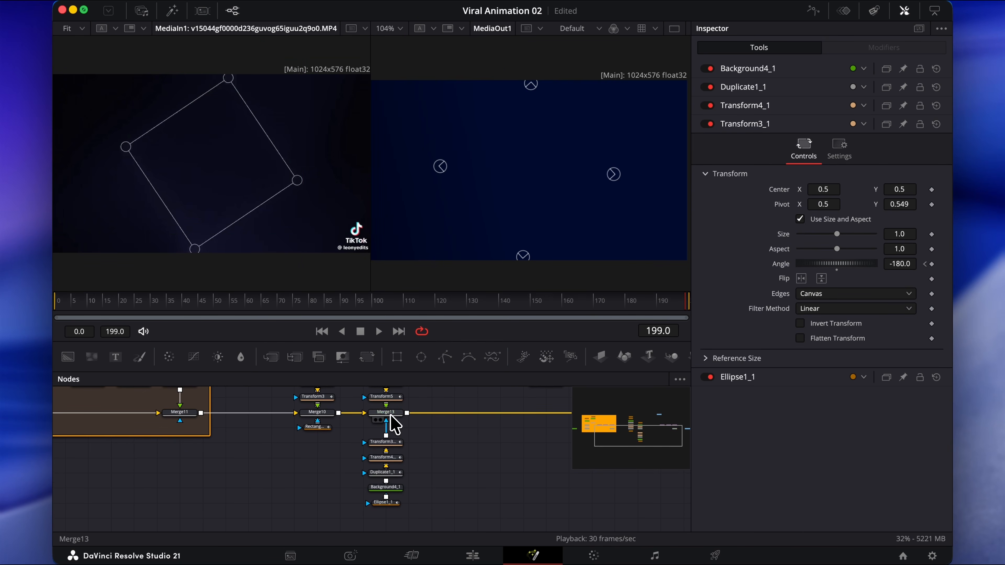
# Step: Apply Merge13's effect mask inverted so the square's lines are hidden inside the circles
pyautogui.click(392, 416)
pyautogui.click(857, 95)
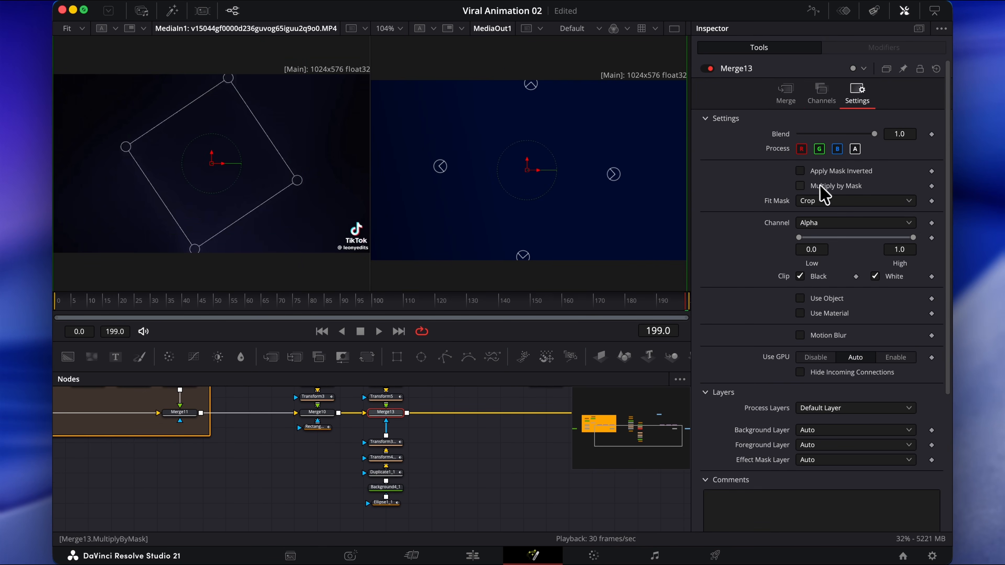
pyautogui.click(801, 171)
pyautogui.click(507, 482)
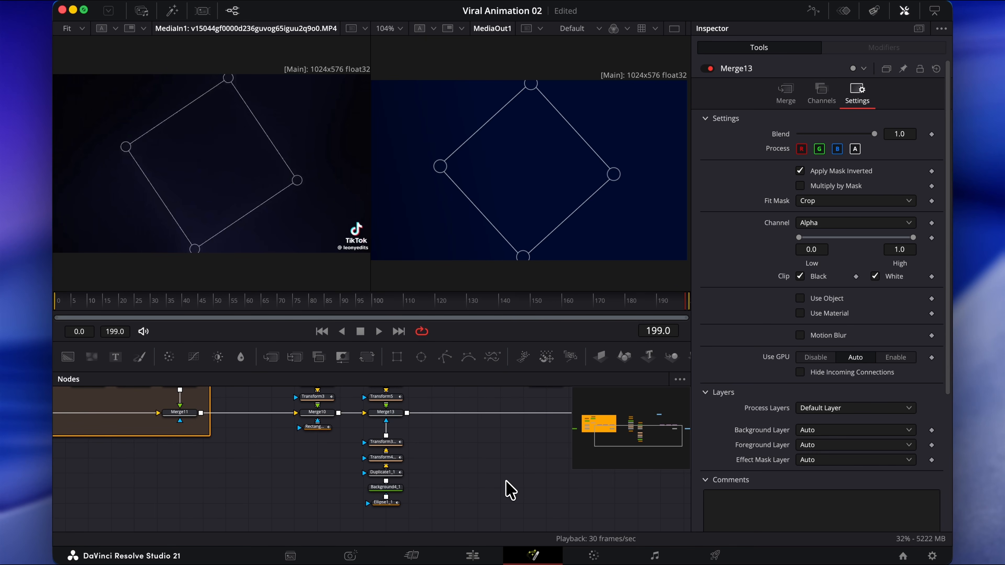
# Step: Keyframe Merge13's Blend at 0 on frame 157 and 1.0 on the following frame, and play the animation back
pyautogui.moveTo(444, 306); pyautogui.dragTo(557, 303)
pyautogui.press('Left')
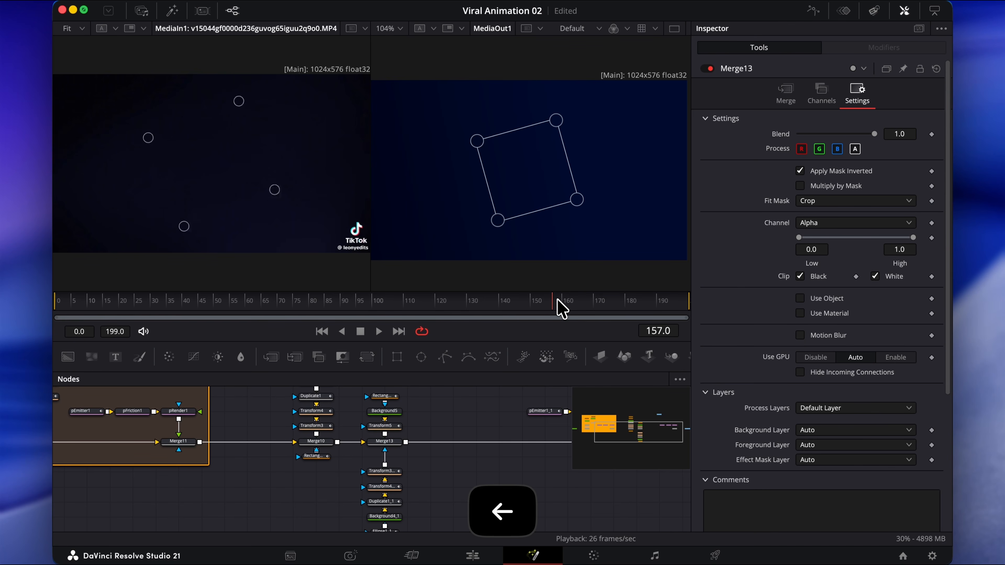
pyautogui.click(392, 442)
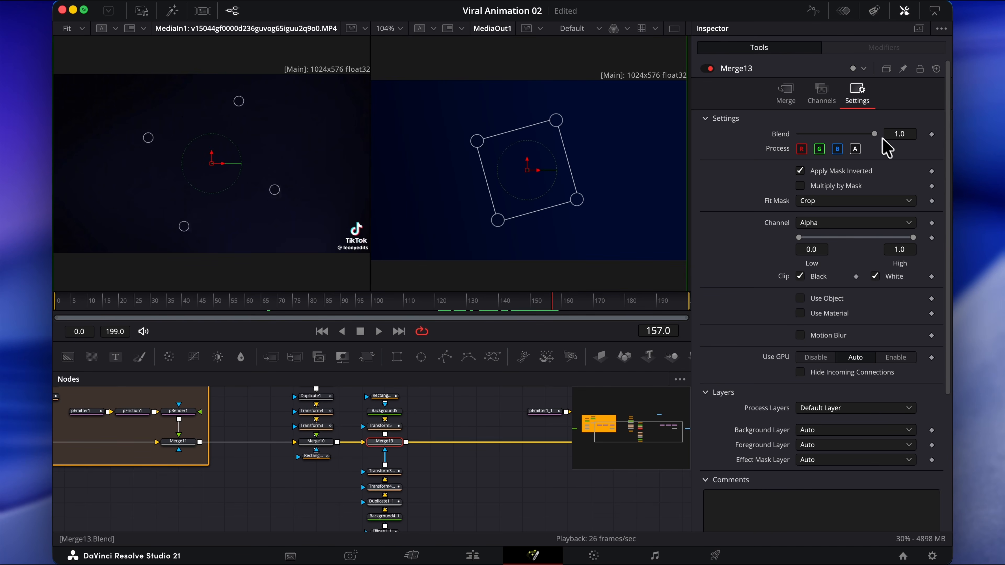
pyautogui.moveTo(735, 143); pyautogui.dragTo(702, 143)
pyautogui.click(932, 135)
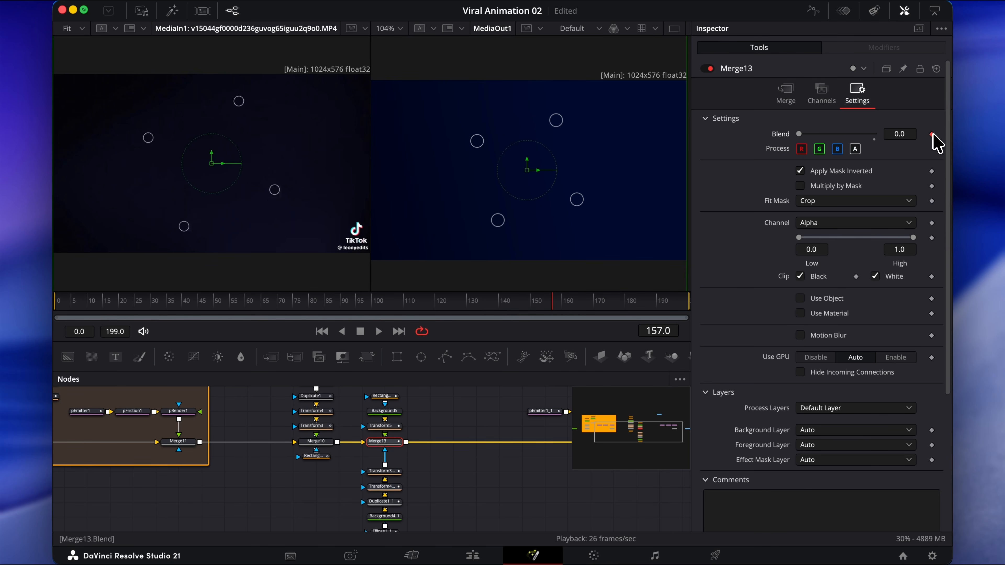
pyautogui.press('Right')
pyautogui.moveTo(796, 135); pyautogui.dragTo(871, 155)
pyautogui.click(418, 299)
pyautogui.press('space')
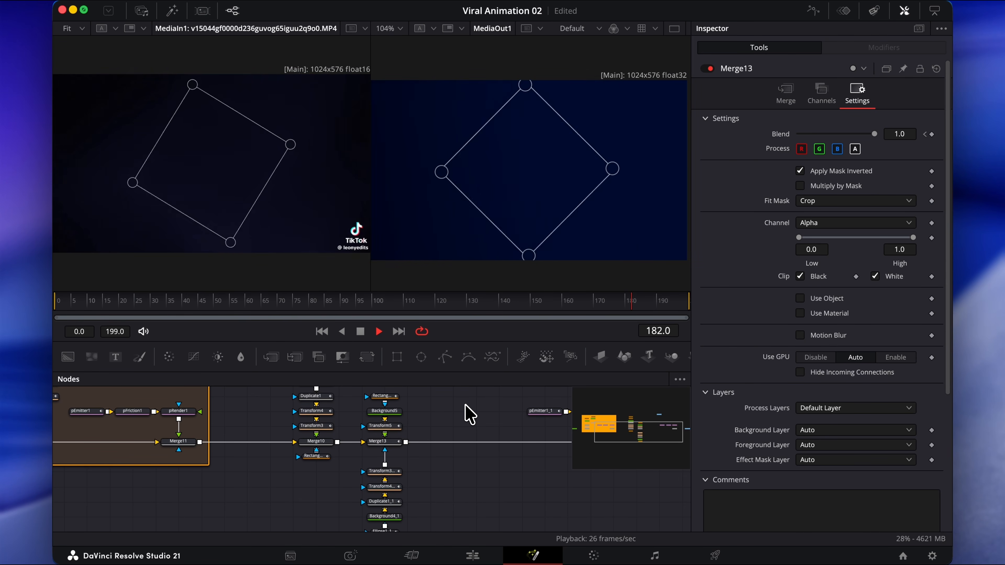
pyautogui.press('space')
# Step: Move the square's nodes up to make room and insert a Neo Glow node after Background5
pyautogui.moveTo(501, 475); pyautogui.dragTo(470, 439)
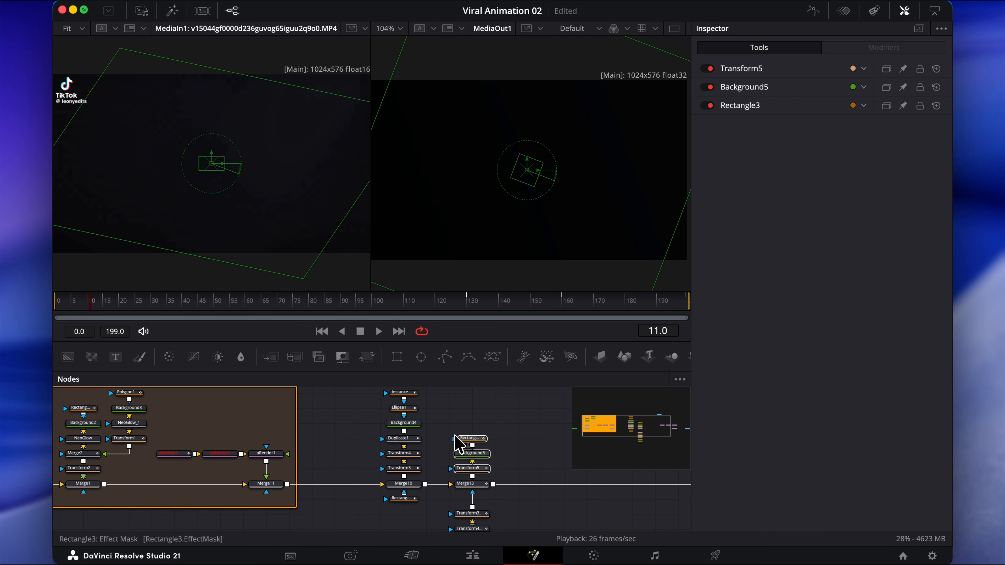
pyautogui.click(501, 449)
pyautogui.click(505, 447)
pyautogui.click(481, 441)
pyautogui.hotkey('shift', 'space')
pyautogui.write('neog')
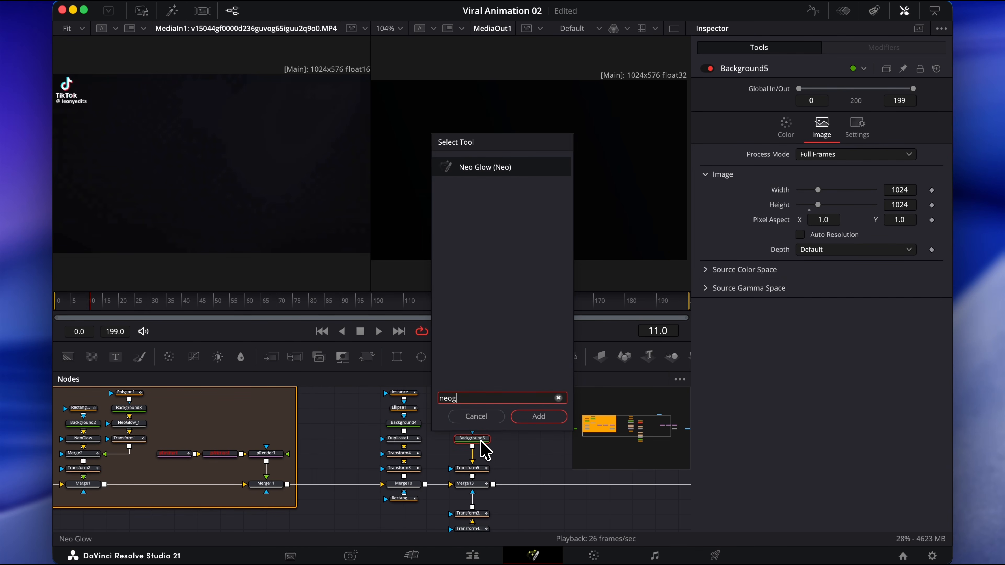
pyautogui.press('Return')
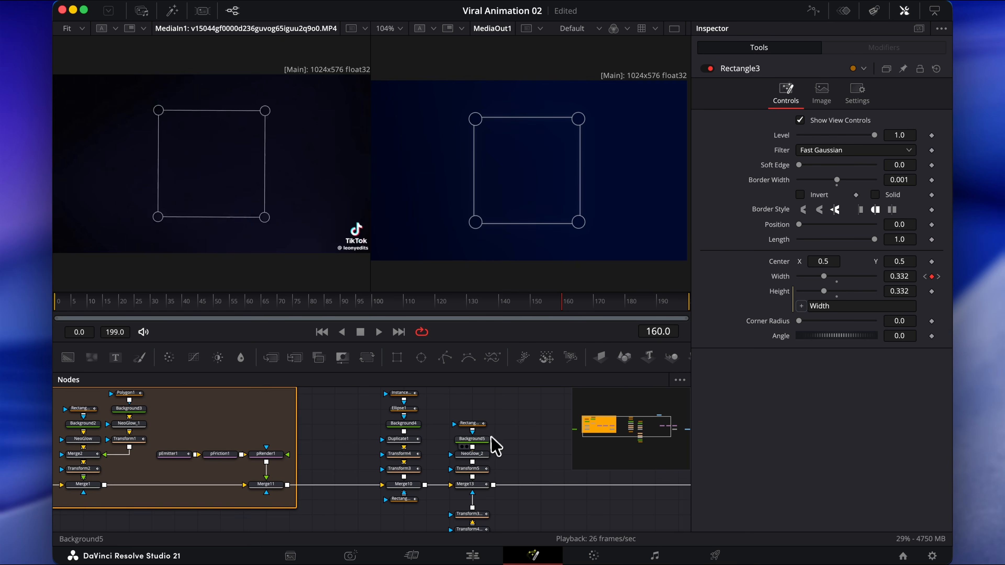
# Step: Enable motion blur on Transform2 in the Section1 group with quality 8
pyautogui.scroll(-5, 491, 448)
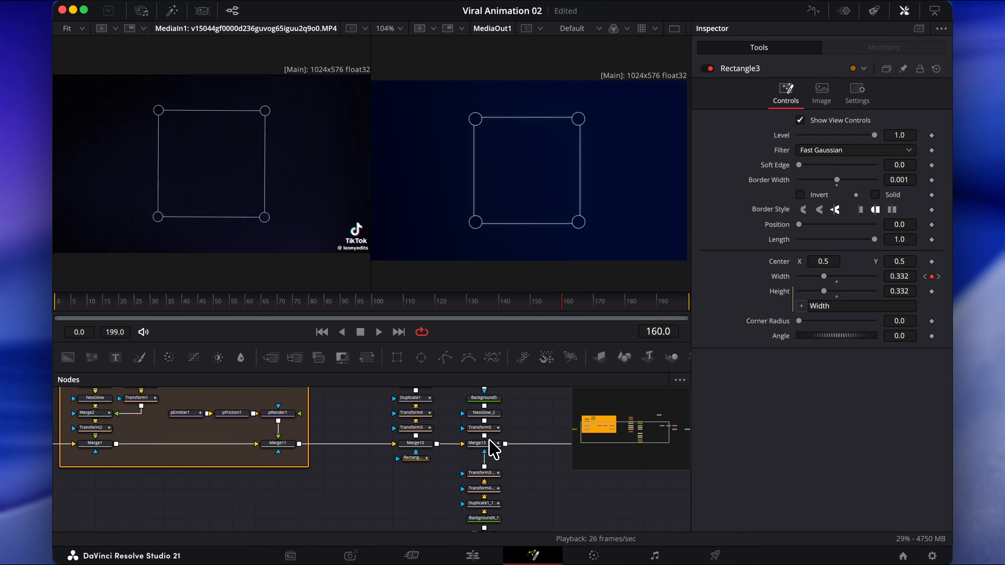
pyautogui.hscroll(-5, 491, 447)
pyautogui.scroll(2, 491, 446)
pyautogui.click(271, 503)
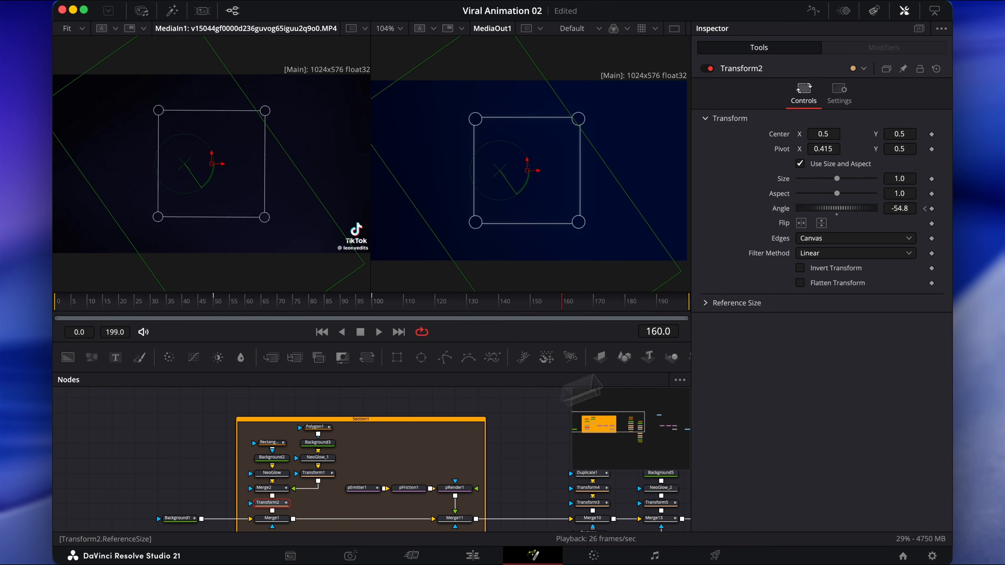
pyautogui.click(841, 97)
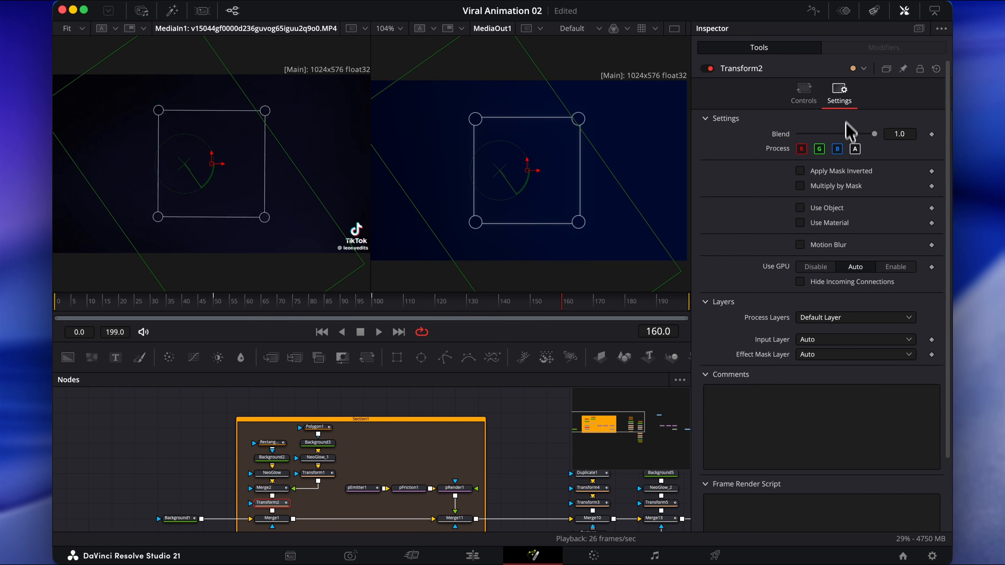
pyautogui.click(800, 245)
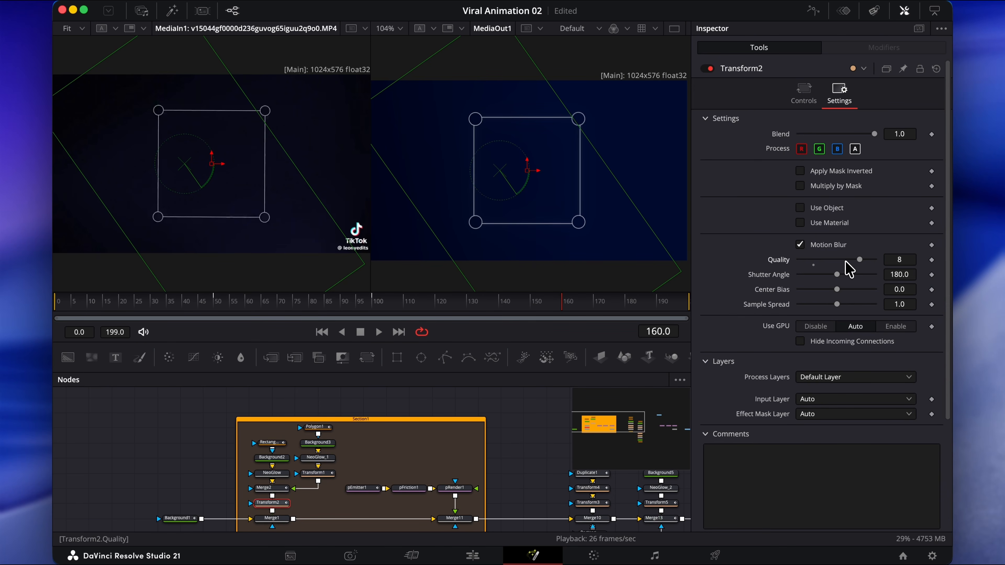
# Step: Enable motion blur on the Transform nodes of the circle and square branches, using quality 6 on Transform4
pyautogui.hscroll(5, 494, 433)
pyautogui.scroll(-2, 493, 433)
pyautogui.click(471, 460)
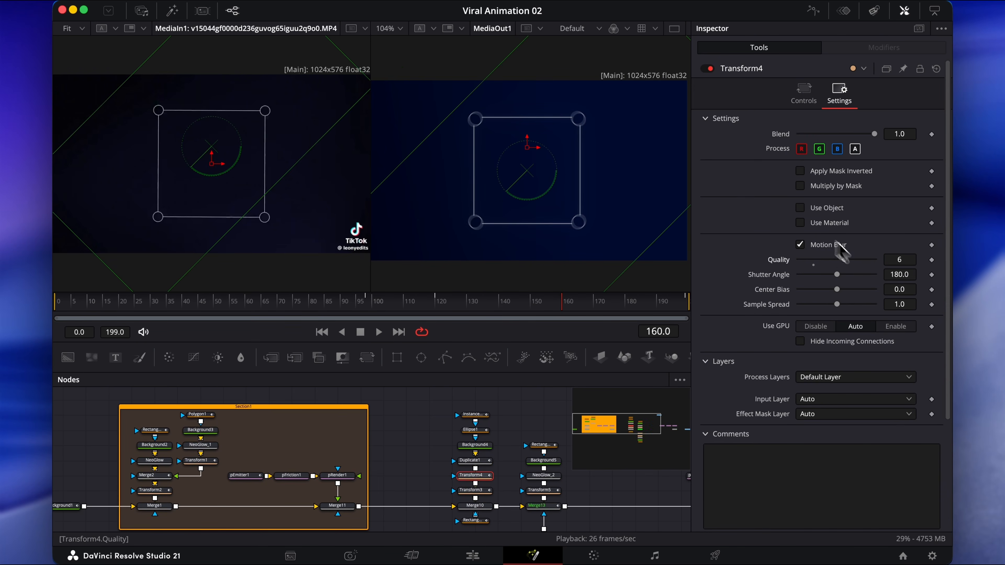
pyautogui.click(498, 460)
pyautogui.click(840, 95)
pyautogui.click(800, 244)
pyautogui.click(464, 472)
pyautogui.click(839, 95)
pyautogui.click(800, 244)
pyautogui.click(463, 464)
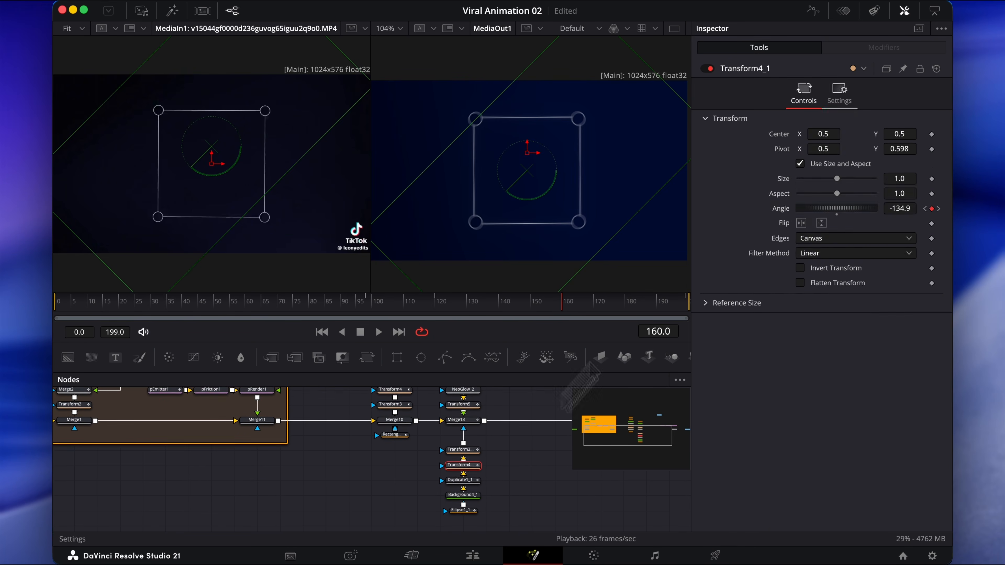
pyautogui.click(840, 95)
# Step: Enable motion blur on the mask nodes across the composition, including Ellipse1 with quality 6 and Polygon1 in Section1
pyautogui.scroll(4, 534, 450)
pyautogui.click(428, 461)
pyautogui.click(858, 95)
pyautogui.click(800, 134)
pyautogui.click(358, 447)
pyautogui.click(857, 95)
pyautogui.click(800, 134)
pyautogui.click(359, 431)
pyautogui.hscroll(-5, 356, 459)
pyautogui.click(229, 426)
pyautogui.click(273, 410)
pyautogui.click(857, 95)
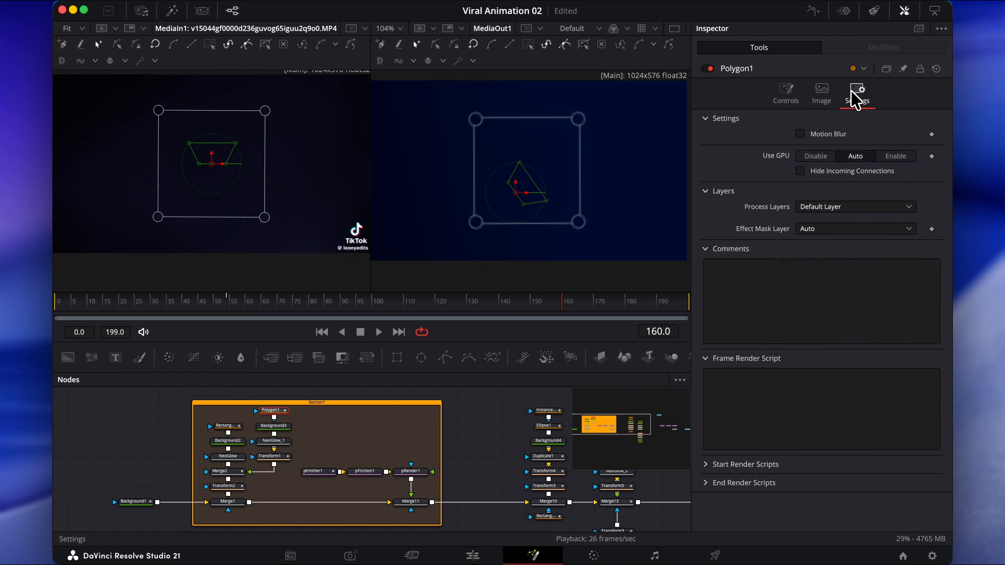
pyautogui.click(800, 134)
pyautogui.click(853, 149)
# Step: Space the square's nodes away from the circle nodes, and group the circle nodes in an underlay named Circles
pyautogui.hscroll(5, 436, 455)
pyautogui.moveTo(466, 508); pyautogui.dragTo(397, 390)
pyautogui.moveTo(424, 477); pyautogui.dragTo(477, 478)
pyautogui.click(426, 456)
pyautogui.moveTo(321, 396); pyautogui.dragTo(390, 515)
pyautogui.hotkey('shift', 'space')
pyautogui.write('underlay')
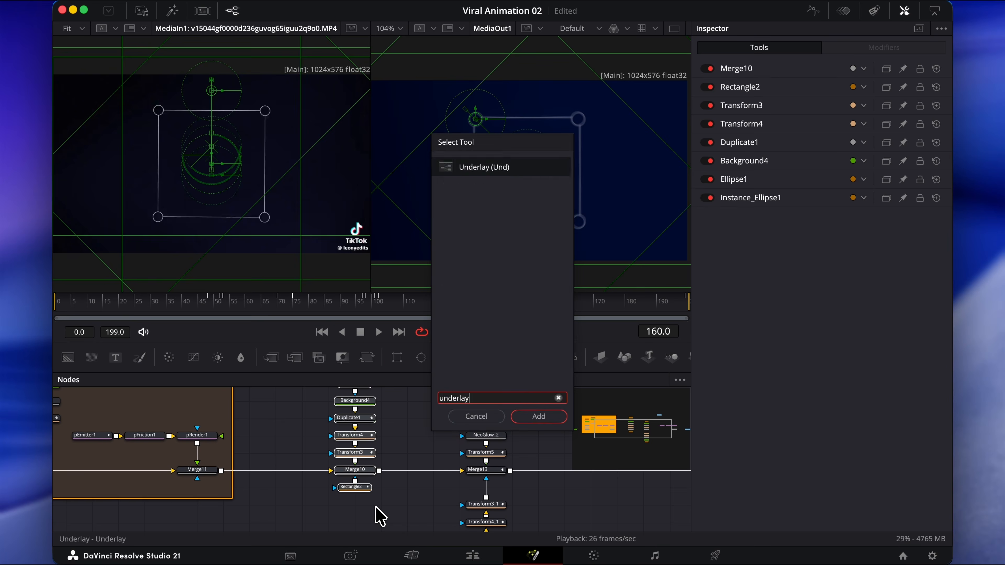
pyautogui.press('Return')
pyautogui.scroll(3, 348, 471)
pyautogui.press('F2')
pyautogui.write('Circles')
pyautogui.press('Return')
# Step: Group the square's nodes and Merge13's mask chain in a lime green underlay named rectangle
pyautogui.moveTo(240, 396); pyautogui.dragTo(315, 457)
pyautogui.write('Rectangles')
pyautogui.click(939, 68)
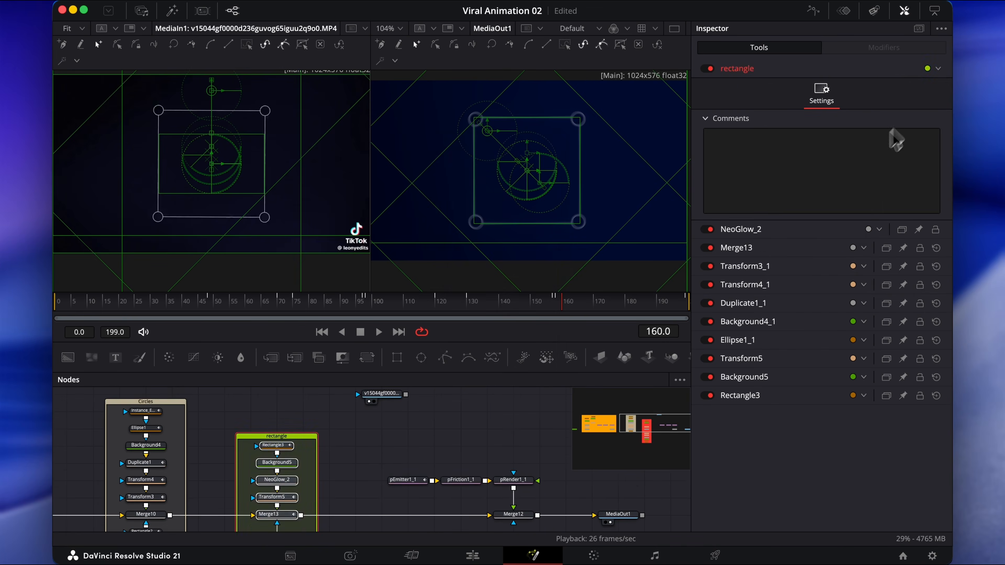
pyautogui.click(906, 130)
# Step: Group the second particle nodes and Merge12 in a light blue underlay named Particles
pyautogui.hotkey('shift', 'space')
pyautogui.write('Particles')
pyautogui.click(938, 68)
pyautogui.click(910, 191)
pyautogui.scroll(-5, 445, 441)
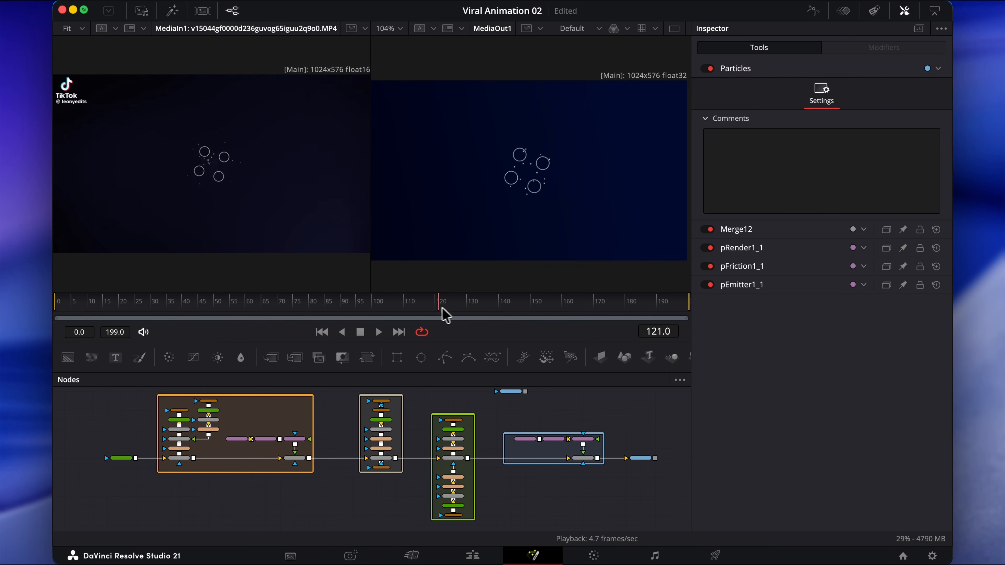
# Step: Apply an ease to Ellipse1's Center displacement curve between the frame 120 keyframe and the next one, and close the spline editor
pyautogui.moveTo(448, 315); pyautogui.dragTo(426, 314)
pyautogui.click(385, 410)
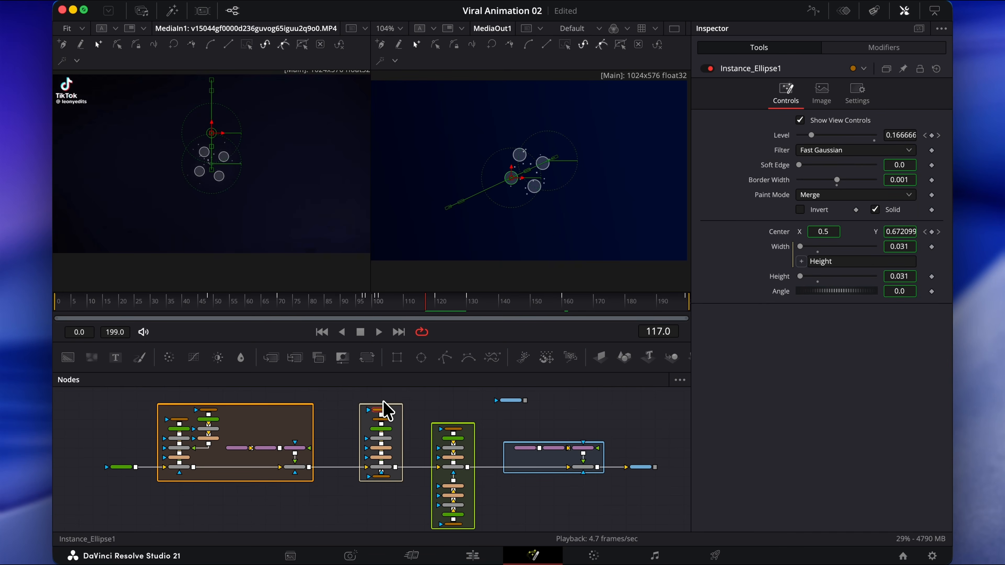
pyautogui.scroll(3, 388, 411)
pyautogui.click(380, 445)
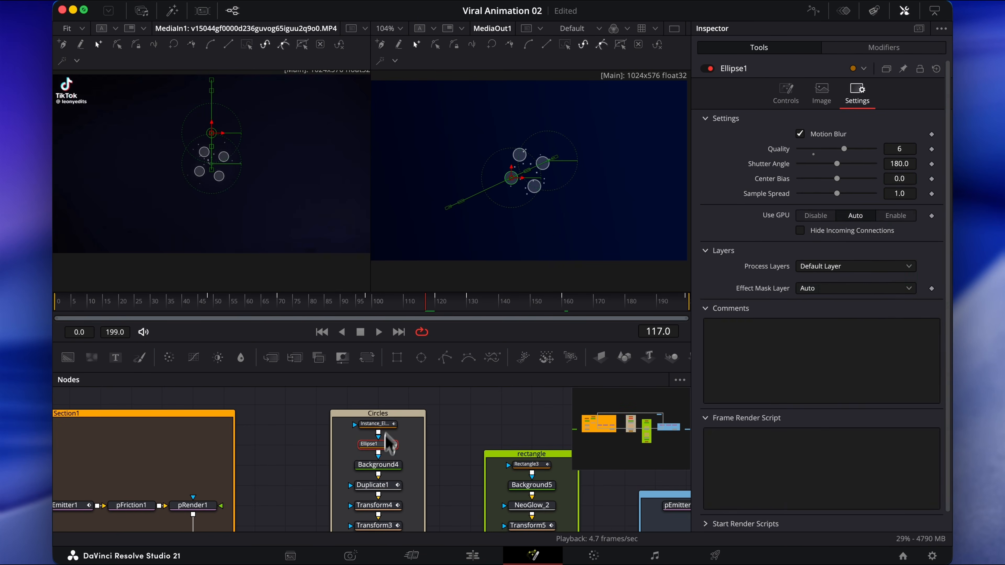
pyautogui.moveTo(421, 304)
pyautogui.mouseDown()
pyautogui.moveTo(408, 304)
pyautogui.moveTo(426, 305)
pyautogui.mouseUp()
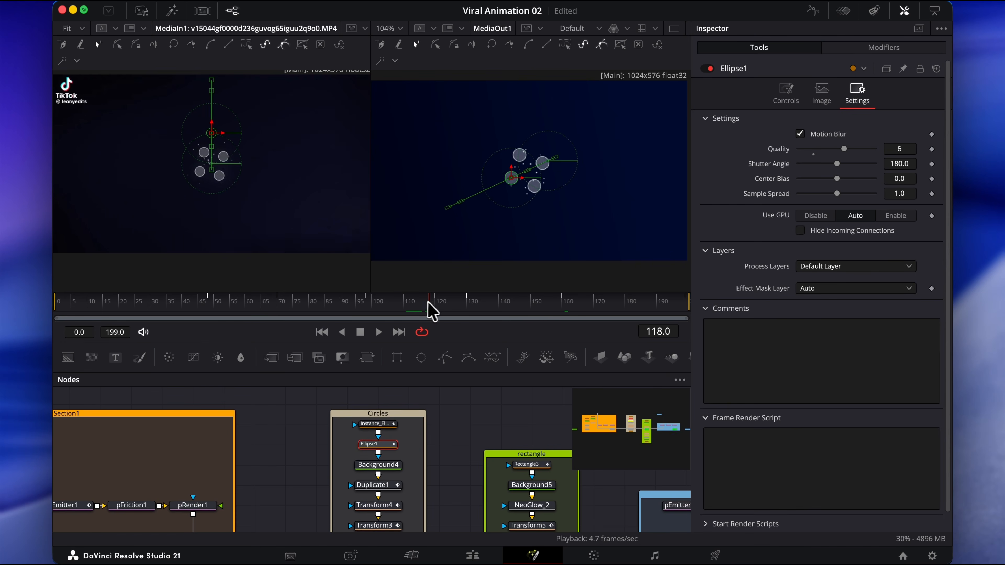
pyautogui.moveTo(426, 305); pyautogui.dragTo(435, 305)
pyautogui.click(786, 93)
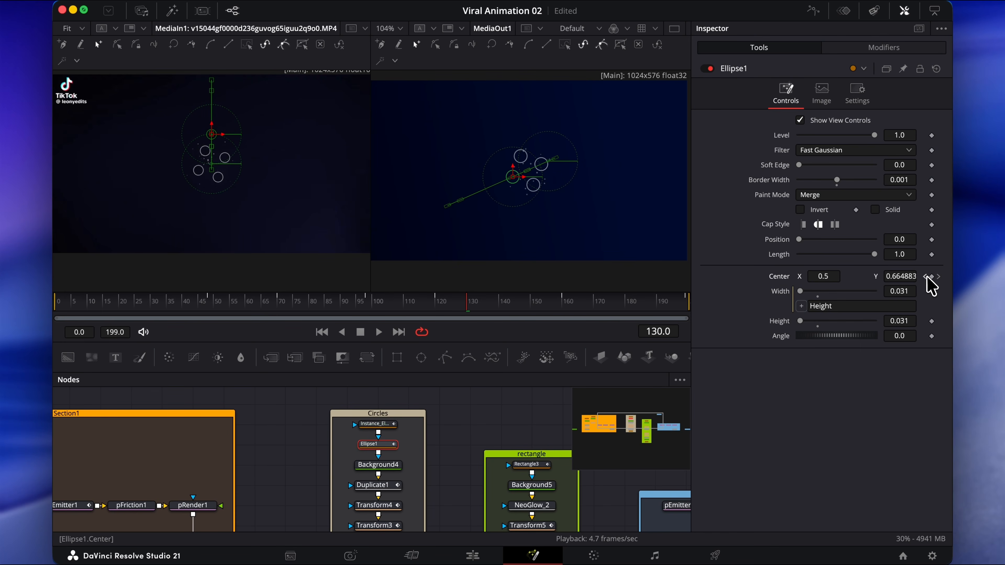
pyautogui.click(810, 16)
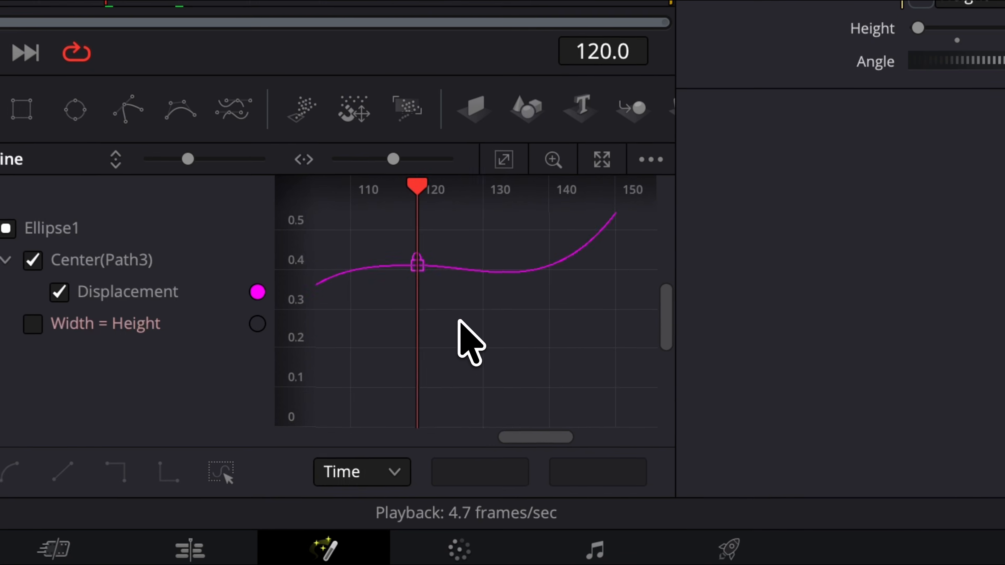
pyautogui.click(504, 159)
pyautogui.moveTo(572, 343); pyautogui.dragTo(460, 233)
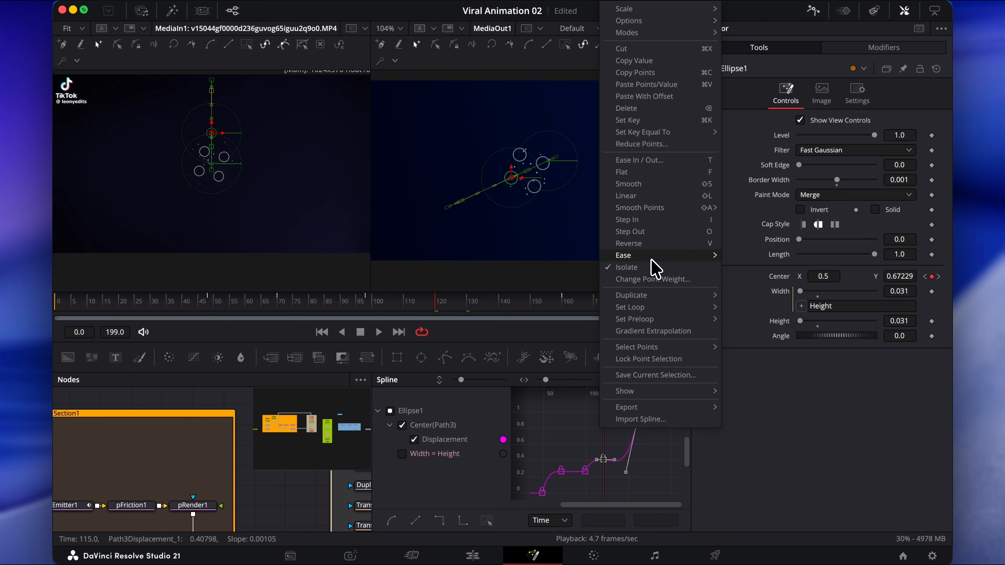
pyautogui.click(751, 279)
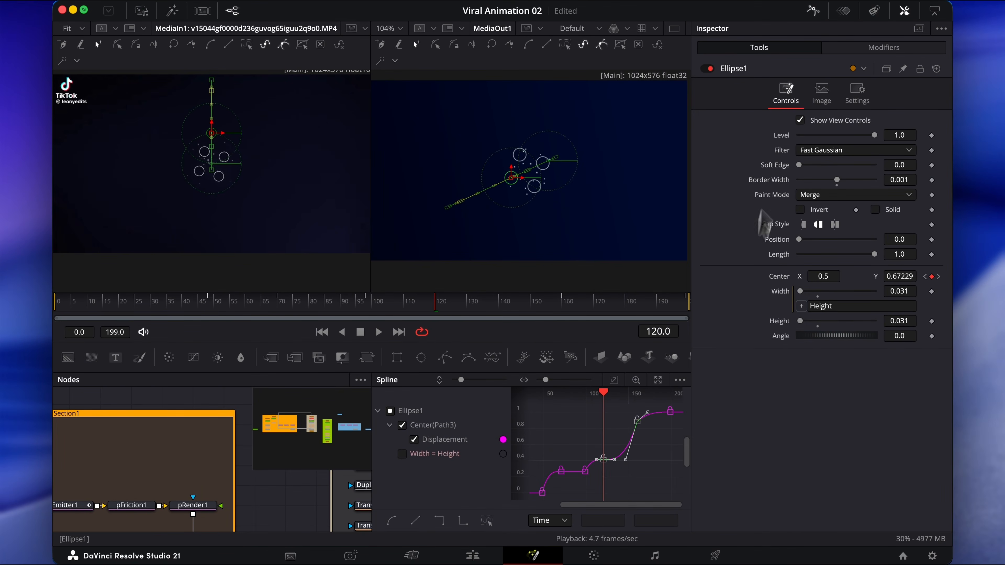
pyautogui.click(814, 12)
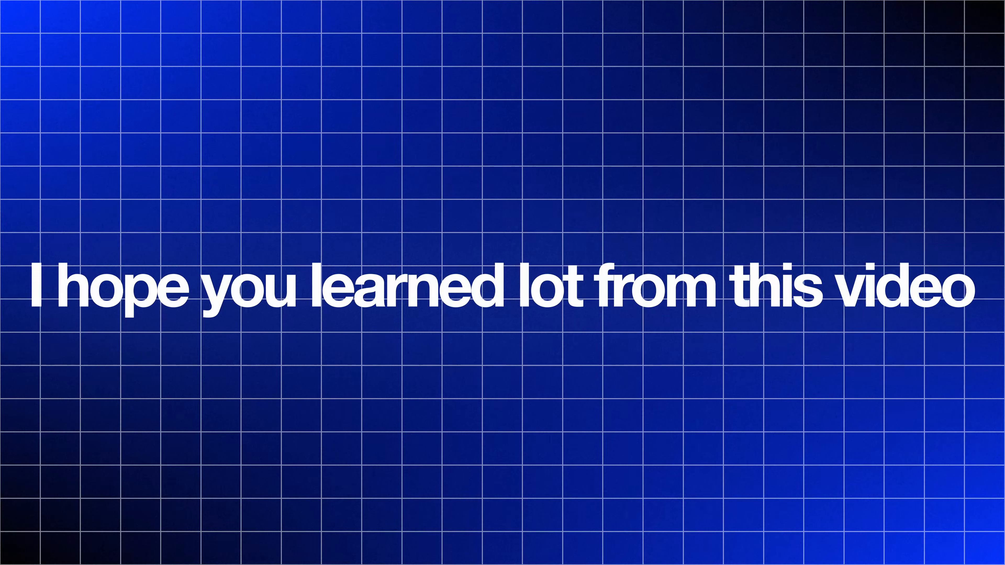